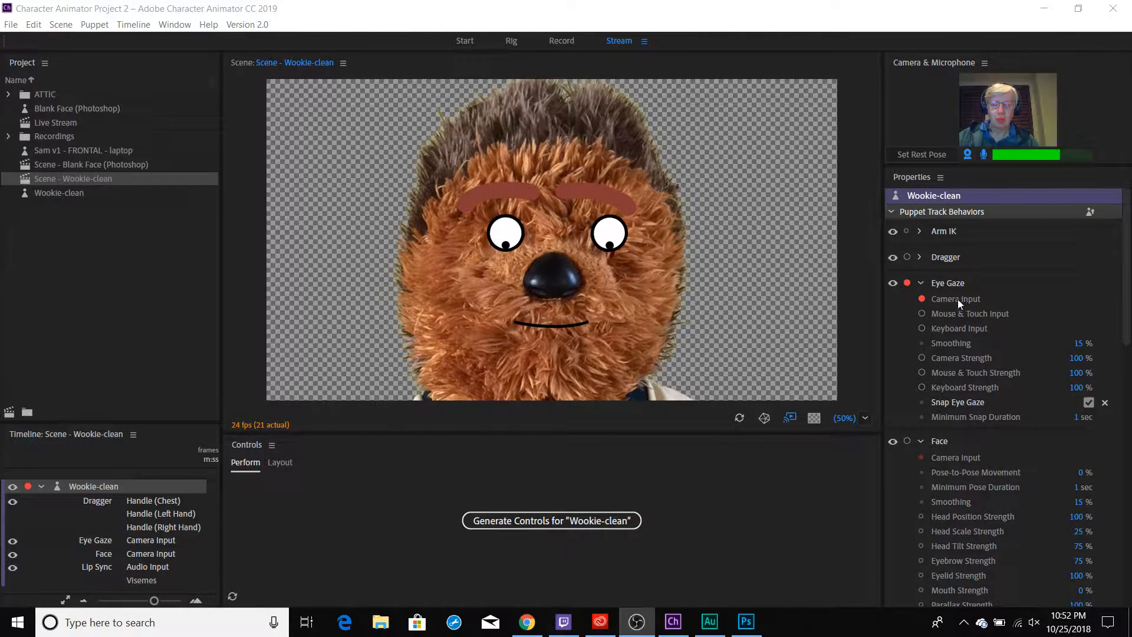
- Switch the Wookie-clean puppet's Eye Gaze from Camera Input to Mouse & Touch Input and test moving the pupils sideways
click(924, 299)
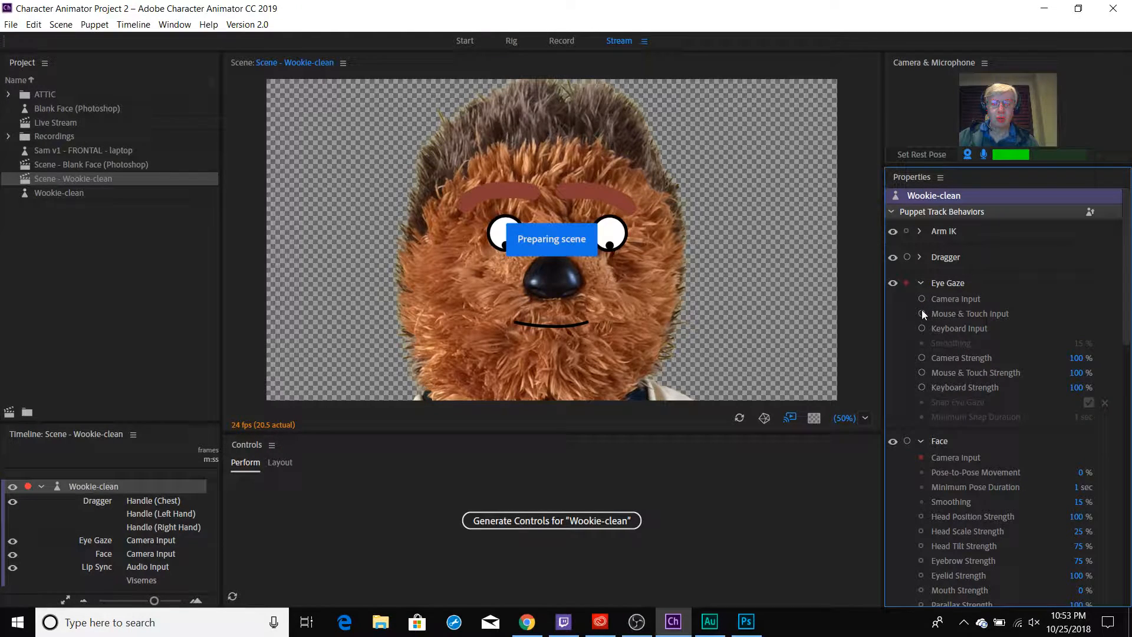
click(923, 313)
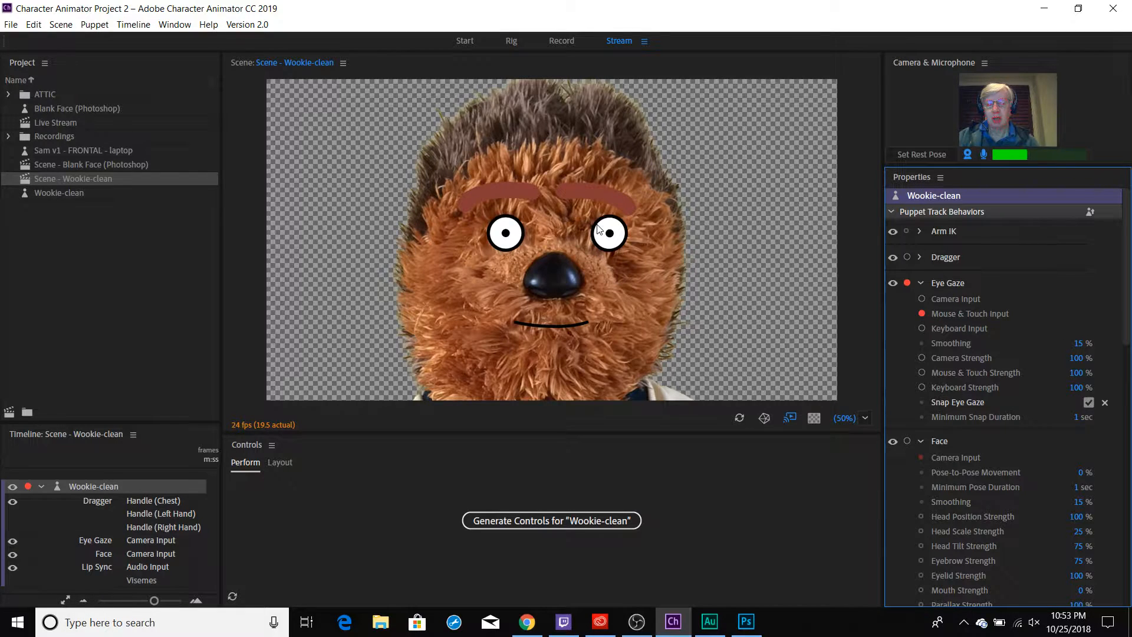
drag(597, 225, 219, 214)
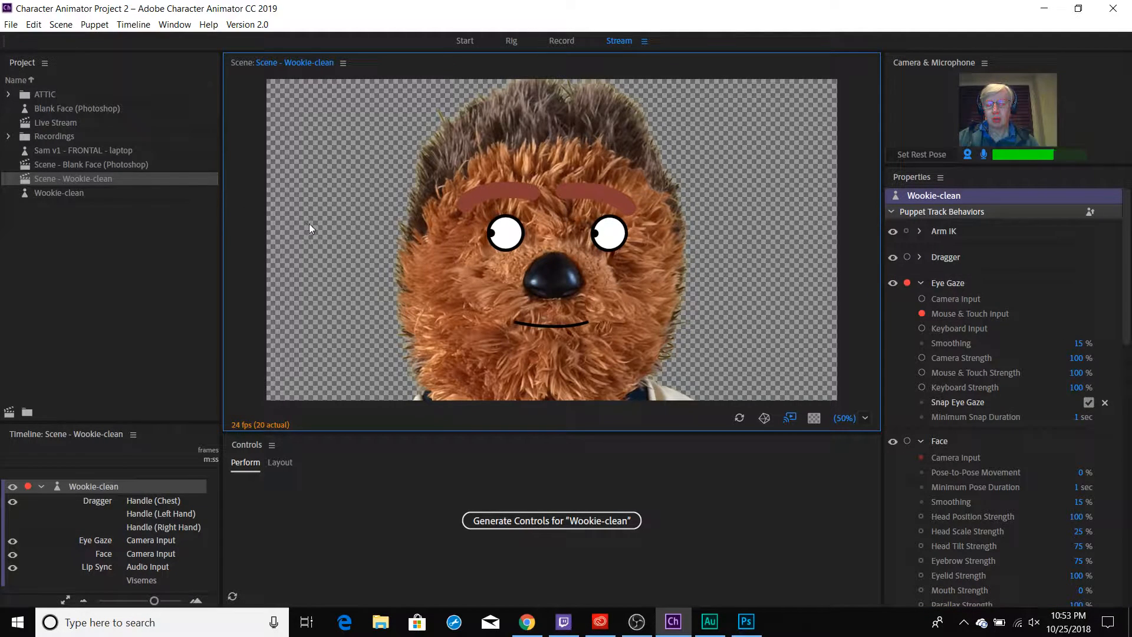
mouse_move(309, 224)
mouse_down()
mouse_move(532, 203)
mouse_move(653, 219)
mouse_move(653, 271)
mouse_move(497, 289)
mouse_move(432, 281)
mouse_move(465, 311)
mouse_move(535, 311)
mouse_move(555, 221)
mouse_up()
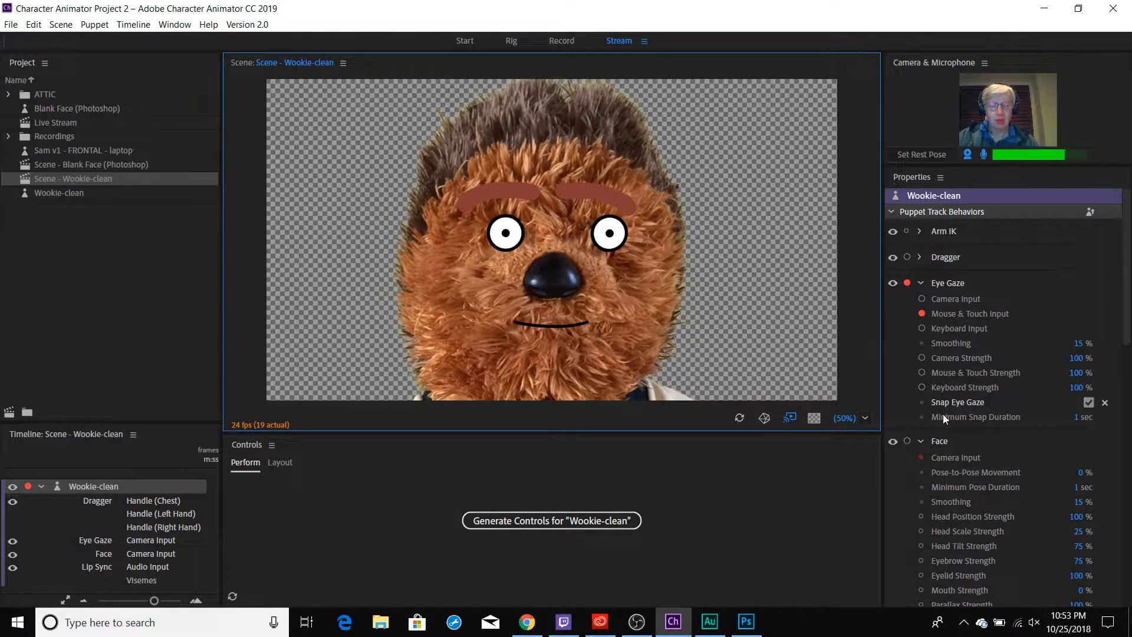
- Turn off Snap Eye Gaze and test the free pupil movement by steering the eyes in the scene
click(1089, 402)
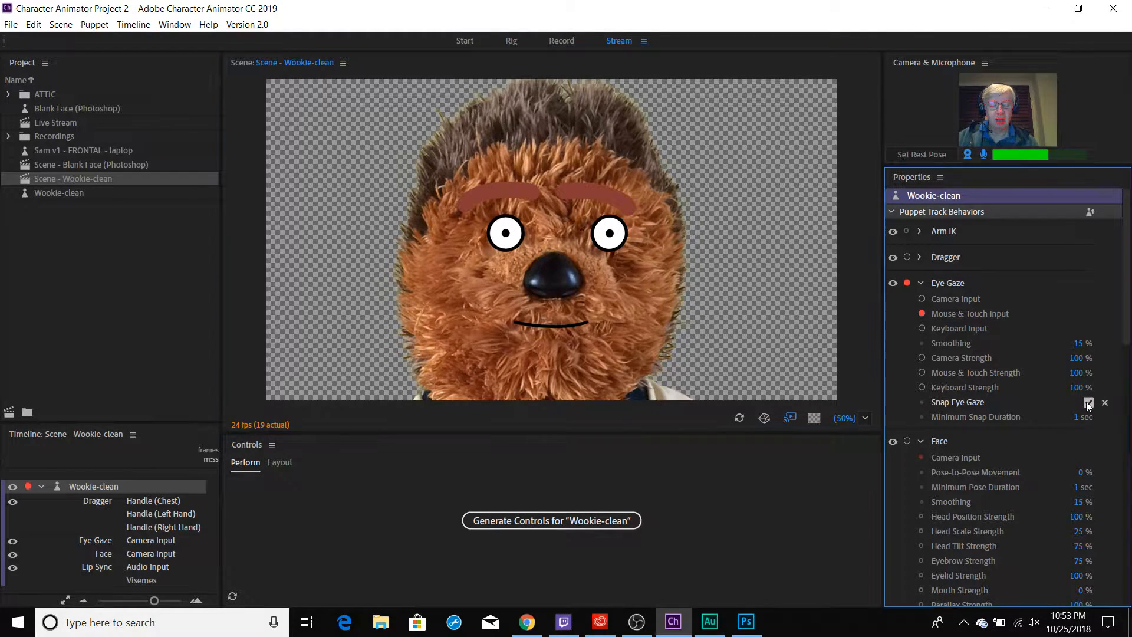
click(505, 239)
mouse_move(506, 239)
mouse_down()
mouse_move(419, 232)
mouse_move(646, 230)
mouse_move(557, 232)
mouse_move(536, 270)
mouse_move(582, 211)
mouse_move(545, 225)
mouse_move(593, 250)
mouse_move(512, 234)
mouse_up()
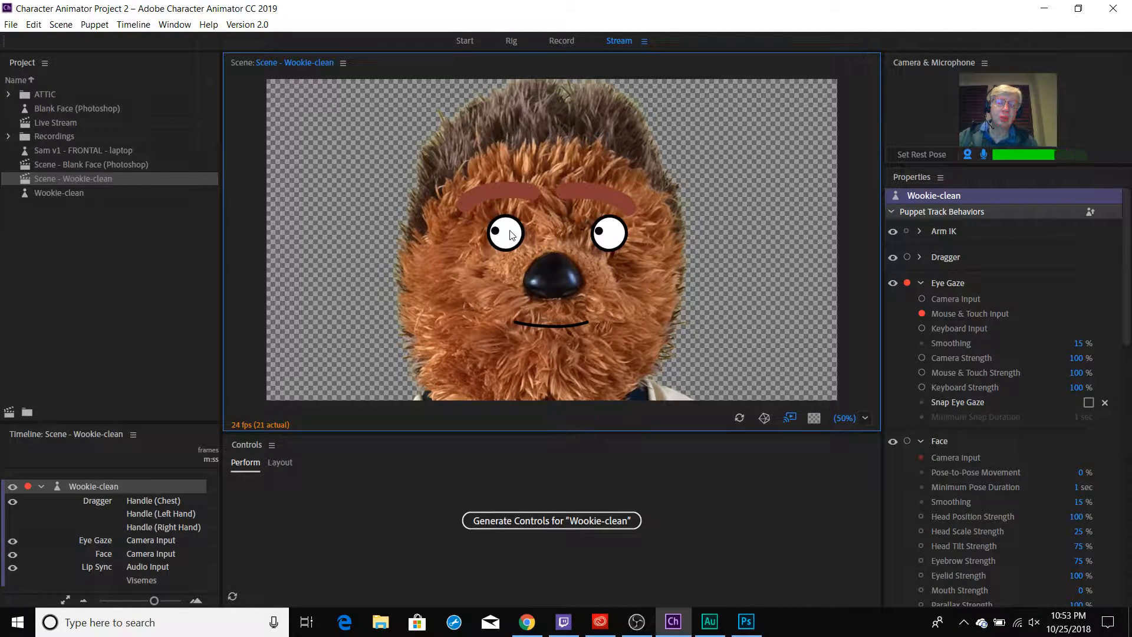
drag(512, 236, 572, 234)
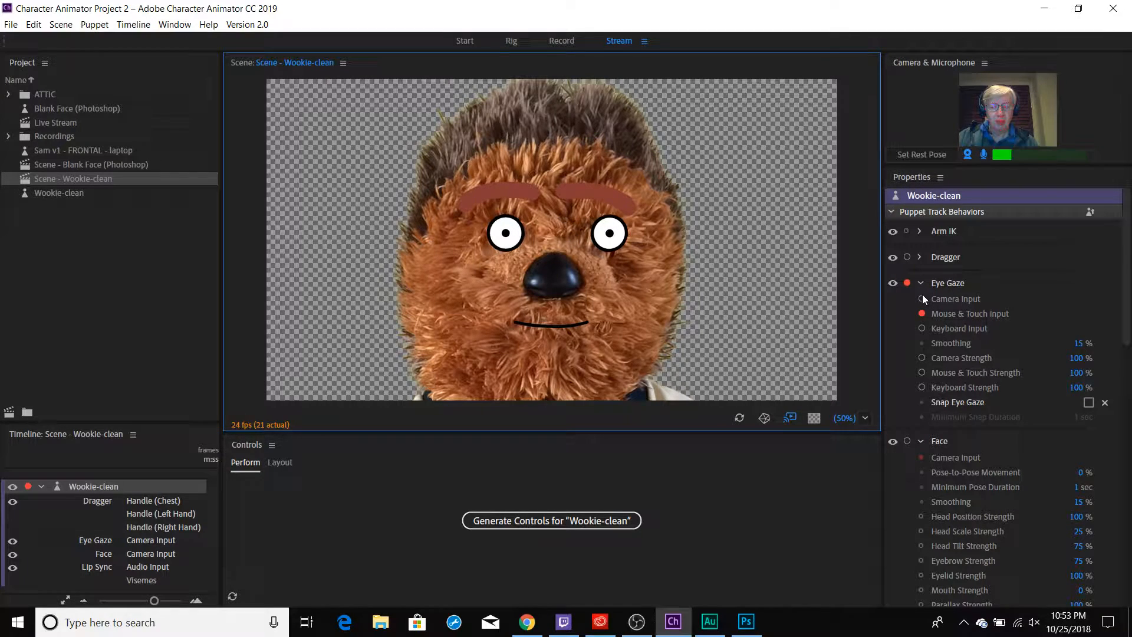
- Return Eye Gaze to Camera Input with a Camera Strength of 60% and turn Snap Eye Gaze on
click(922, 298)
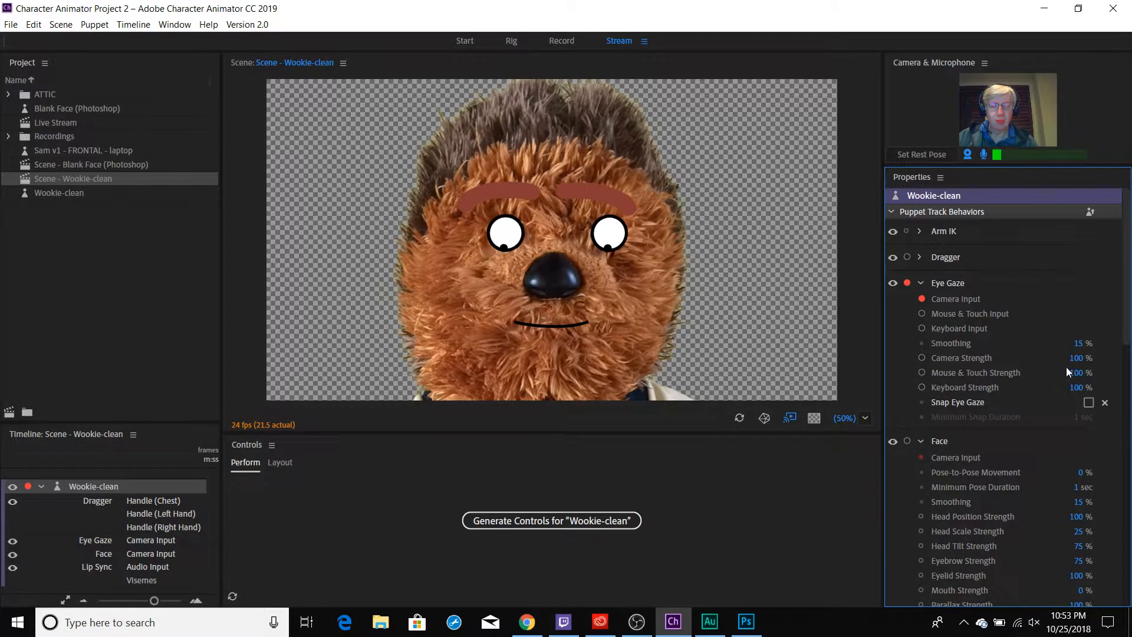
drag(1077, 358, 1038, 361)
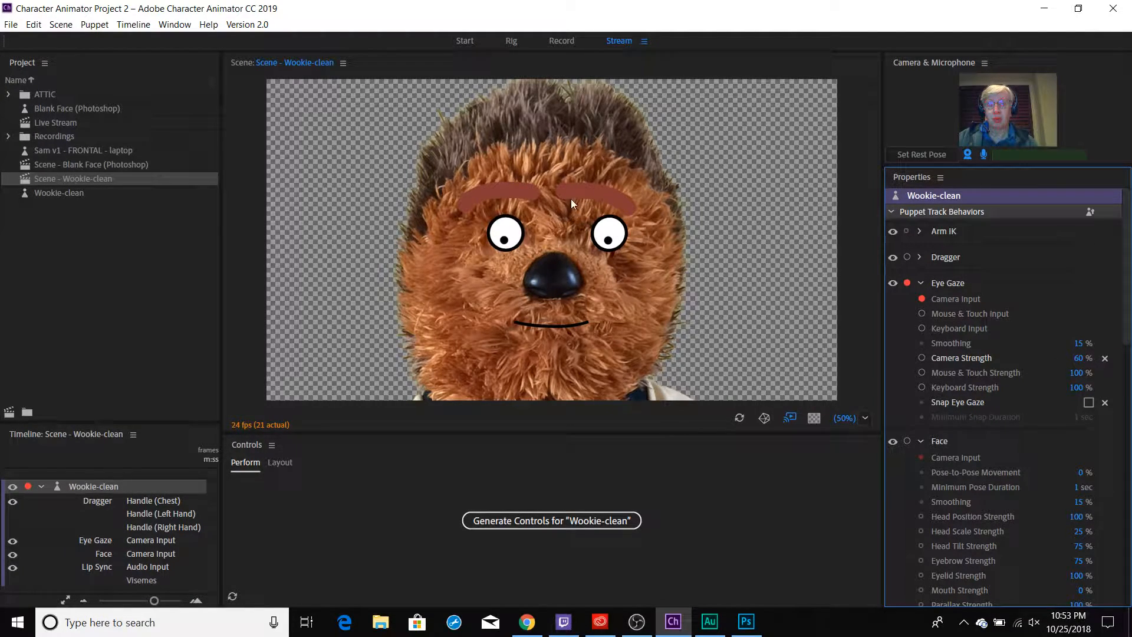
click(1089, 404)
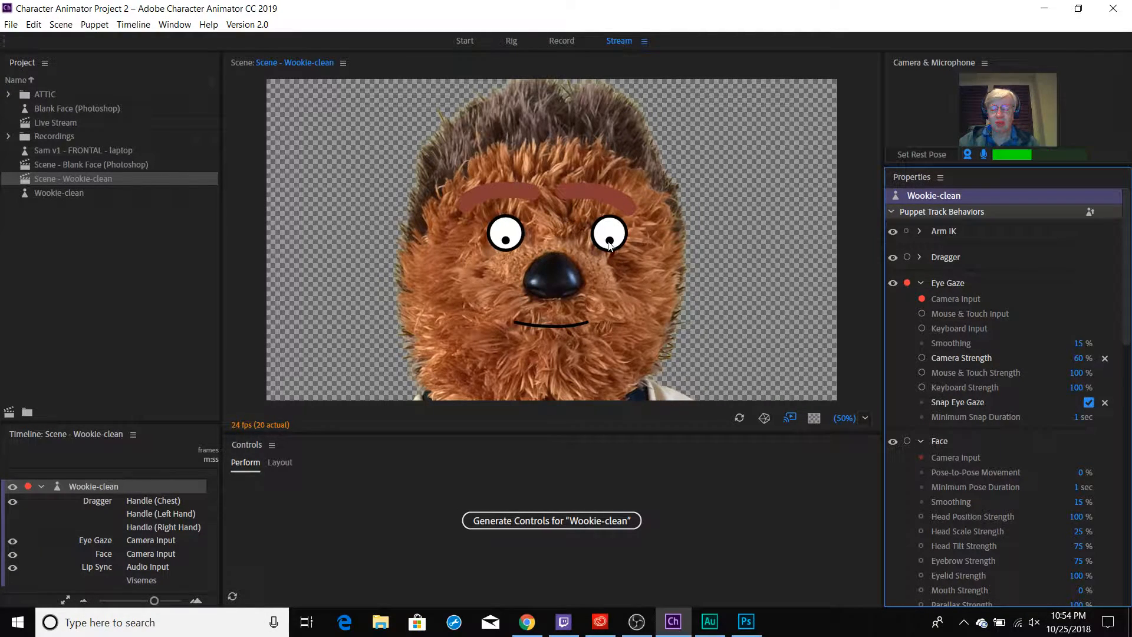
- Disarm Eye Gaze's Camera Input, arm Mouse & Touch Input, and test the gaze in the scene
click(922, 309)
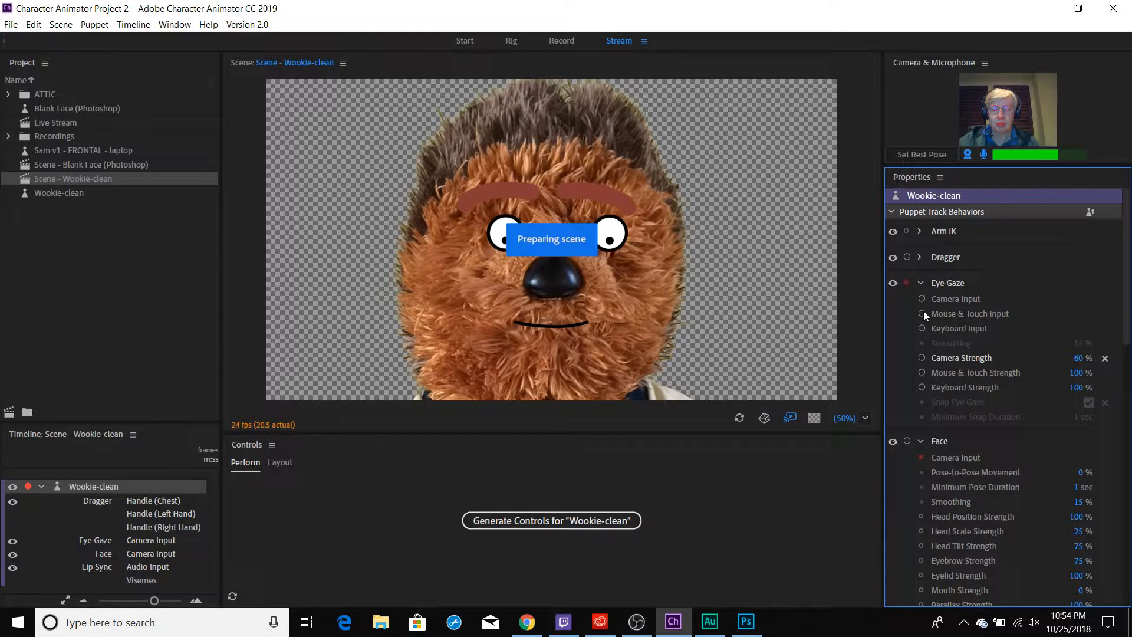
click(629, 261)
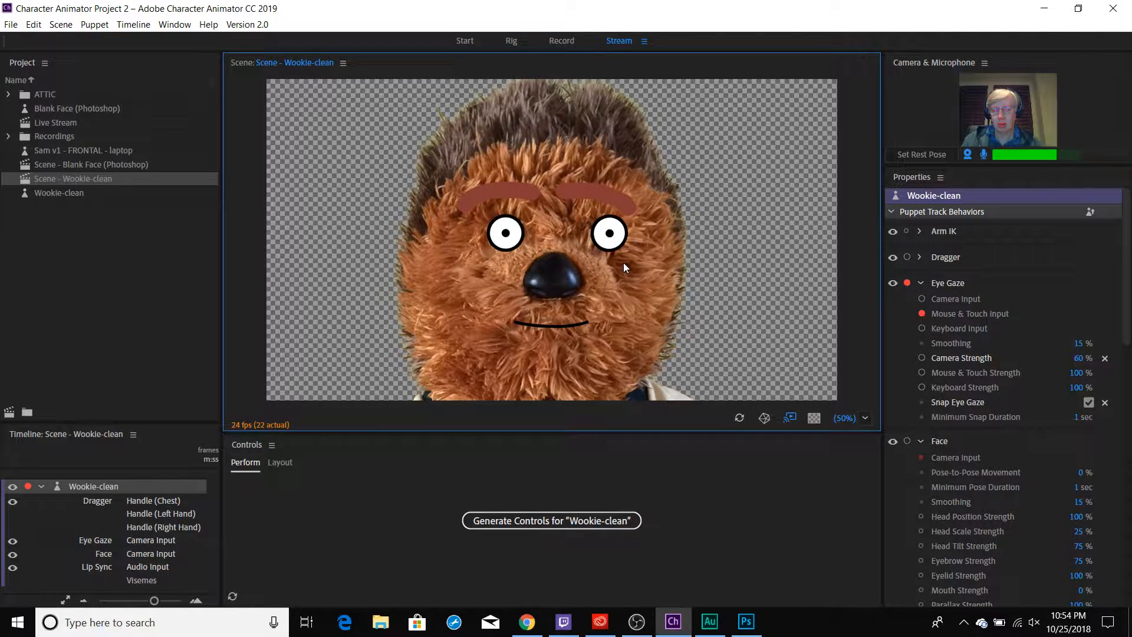
- Show the Wookie-clean puppet in the Rig workspace and switch to its Wookie-clean.psd artwork in Photoshop
click(34, 26)
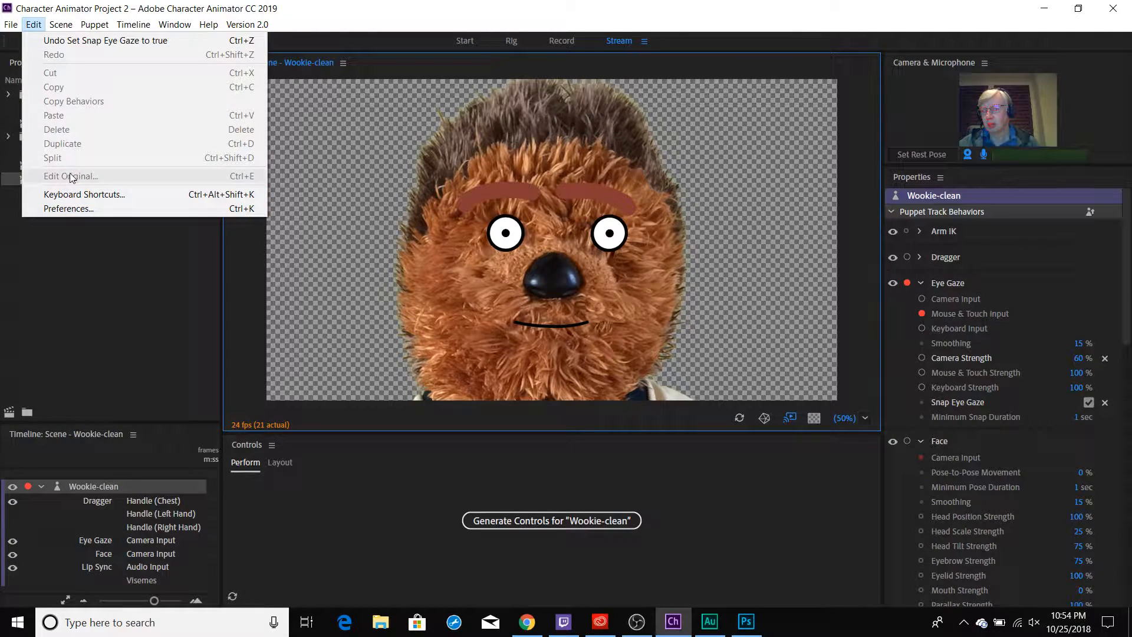
click(88, 368)
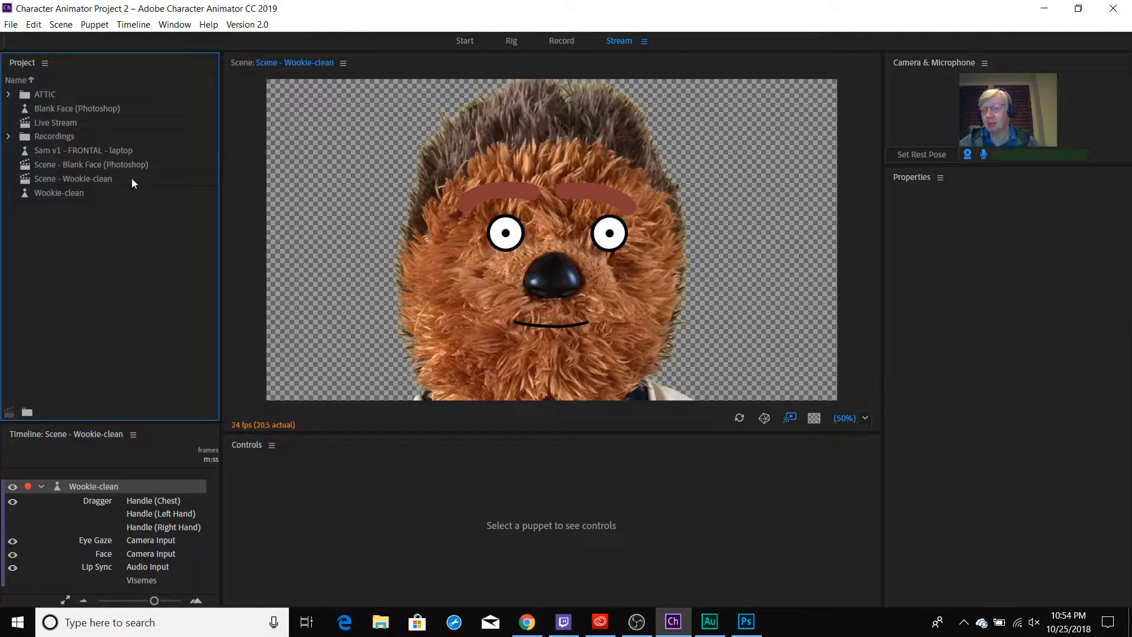
click(510, 41)
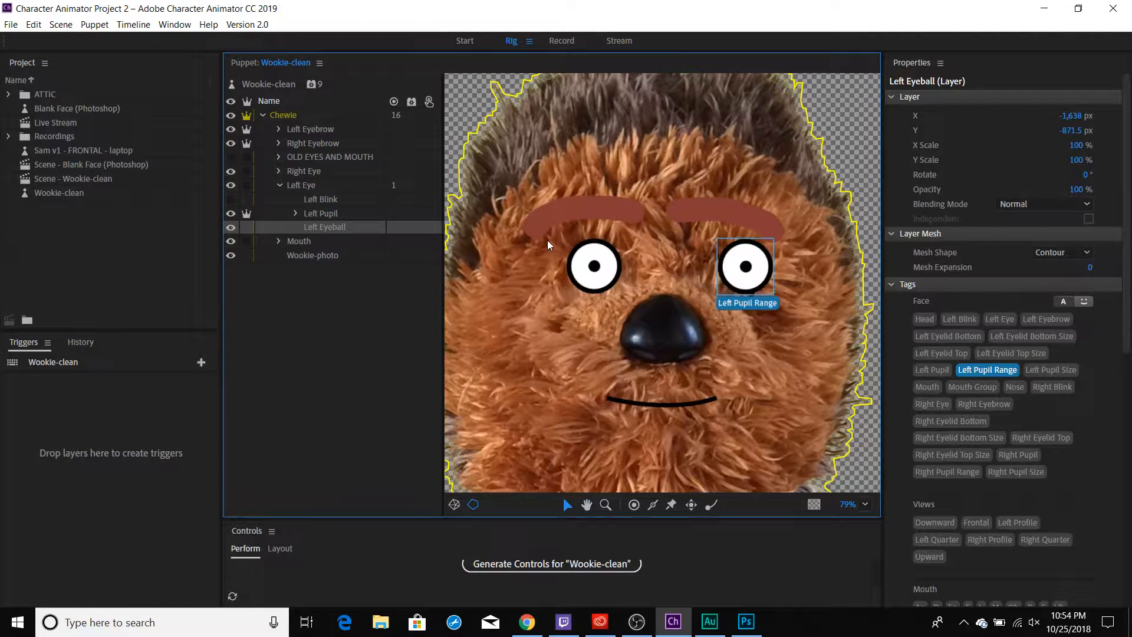
key(alt+Tab)
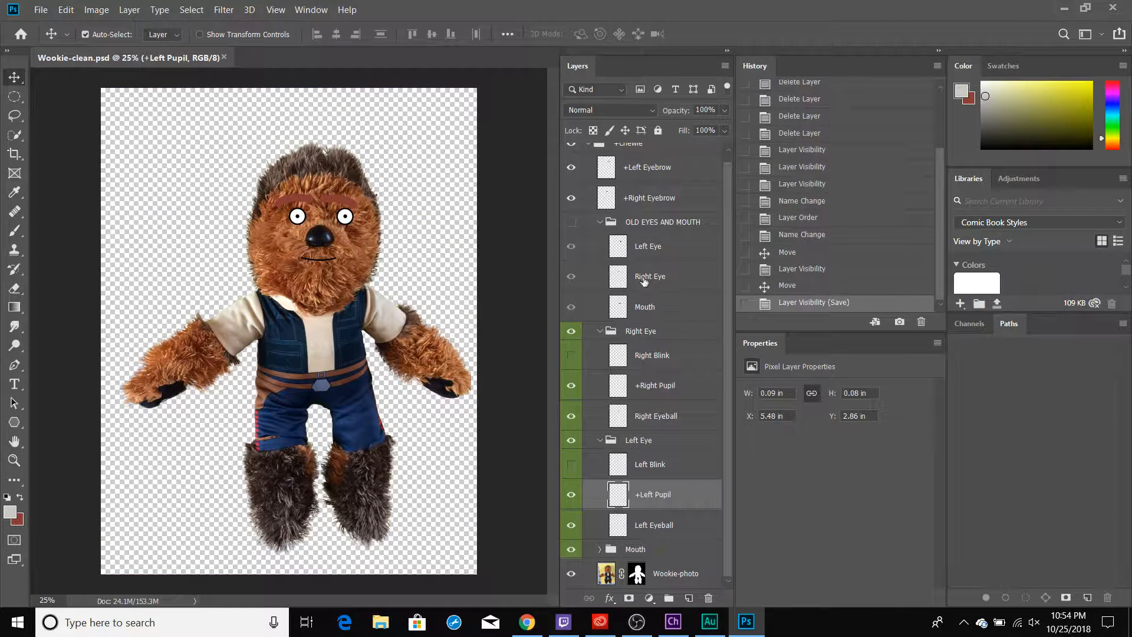
- Show the OLD EYES AND MOUTH group's layers, examine the original eyes on the face up close, and hide the group again
click(647, 248)
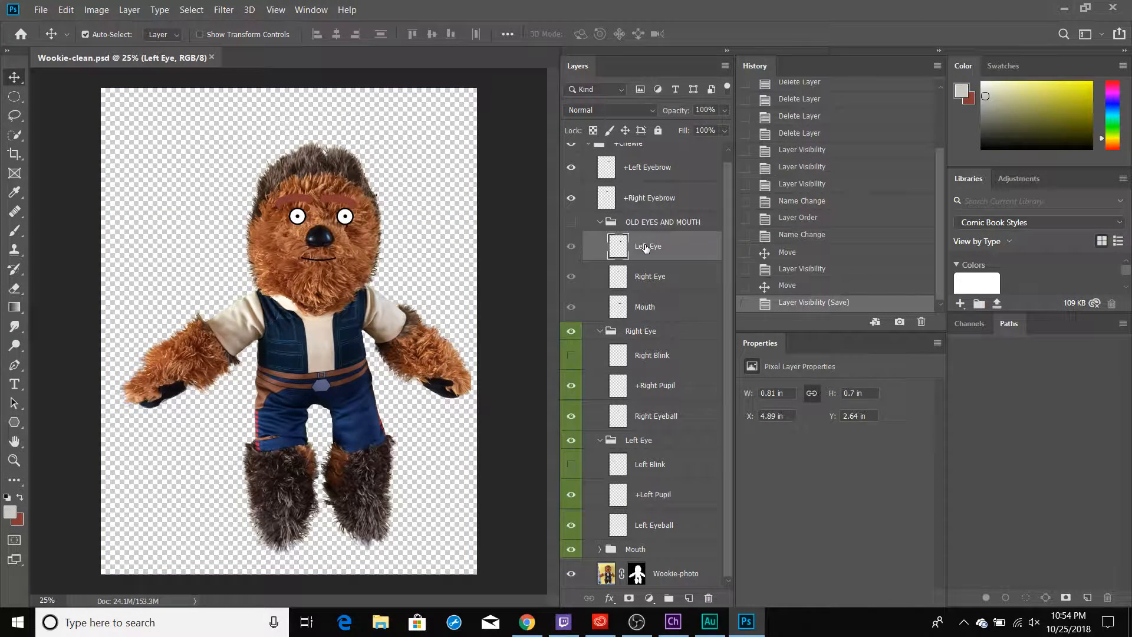
click(571, 247)
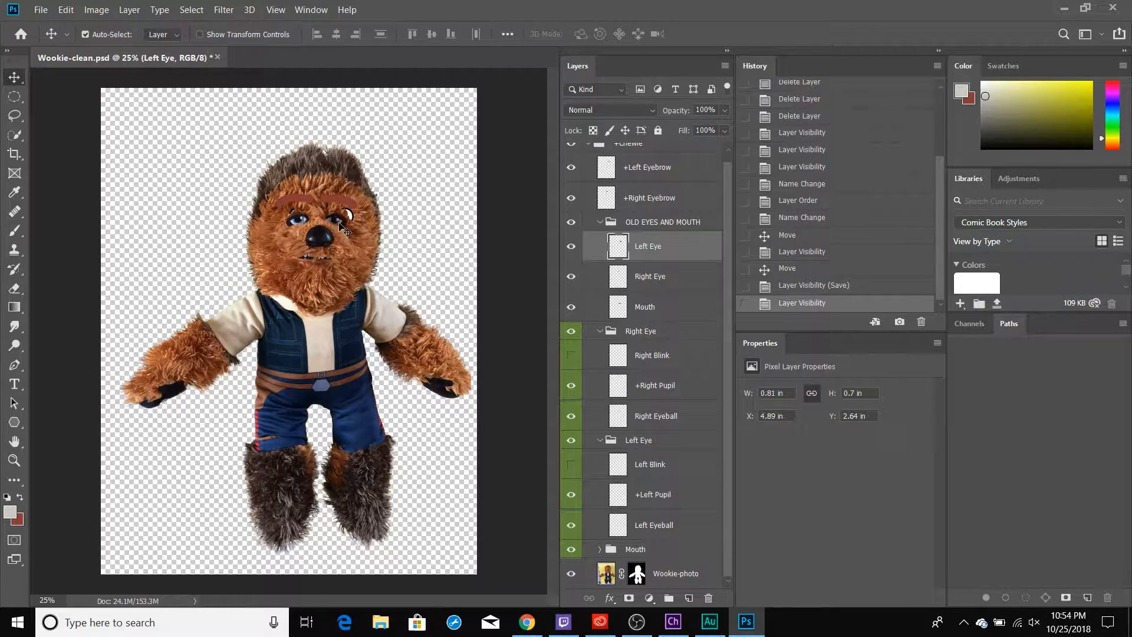
key(ctrl+plus)
key(ctrl+plus)
key(ctrl+plus)
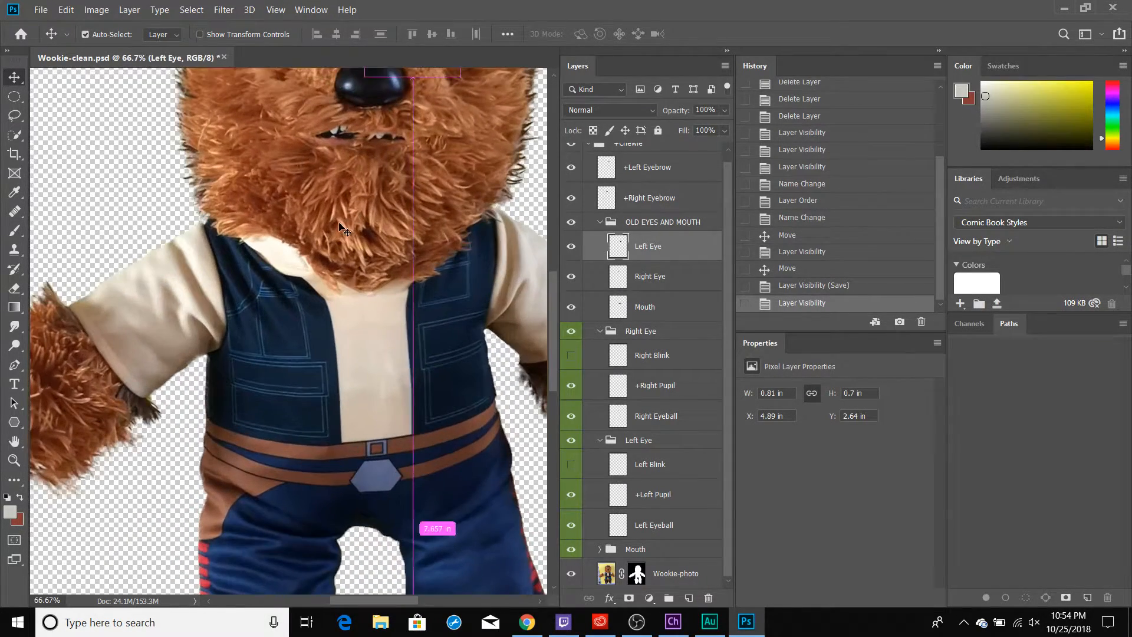
drag(380, 168, 342, 241)
key(ctrl+z)
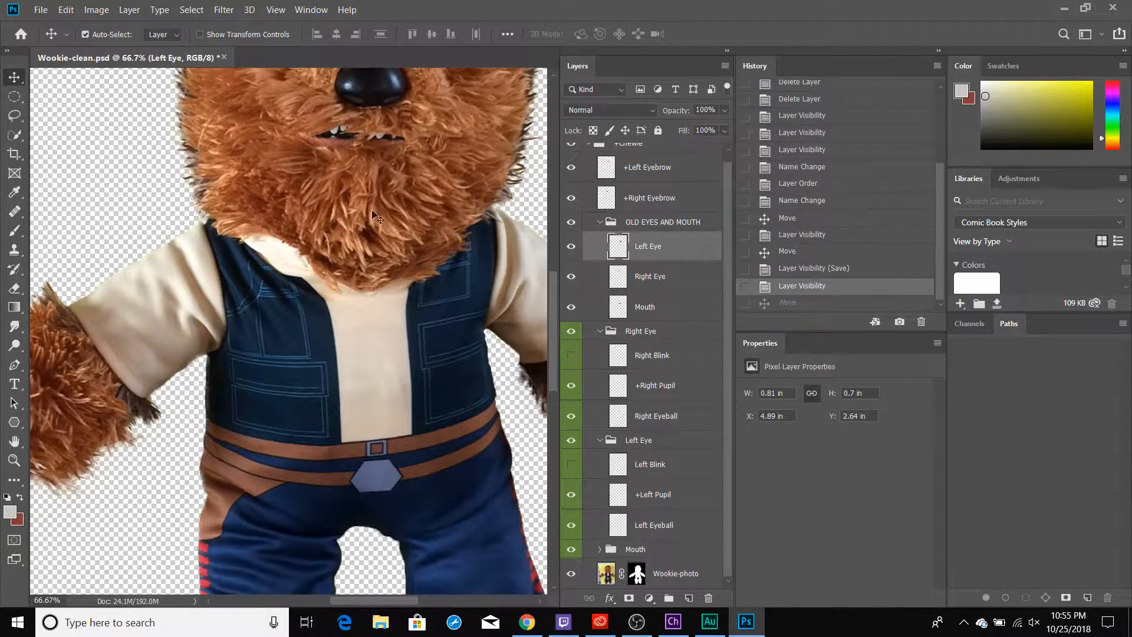
drag(422, 132, 363, 383)
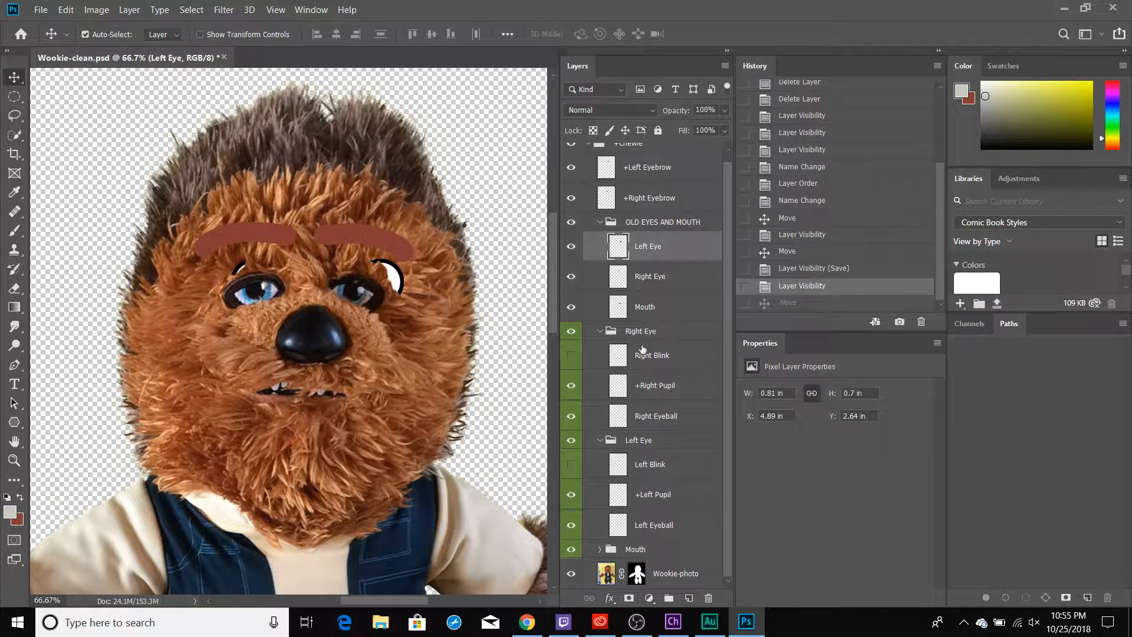
click(572, 222)
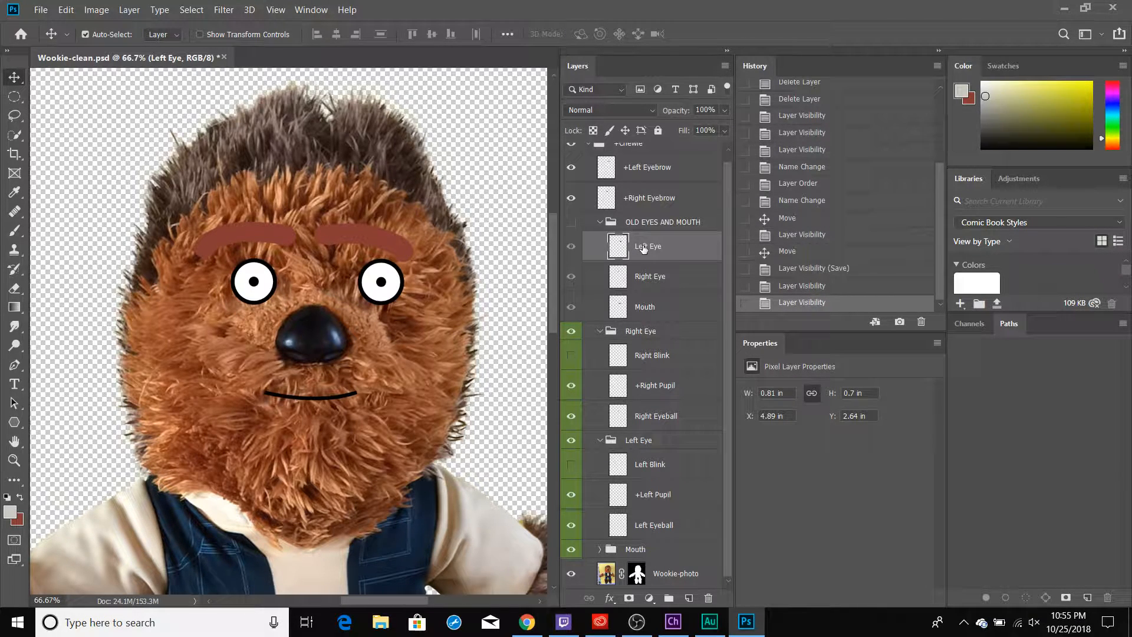
- Copy the old Left Eye layer into the Left Eye group above Left Eyeball and delete the existing +Left Pupil layer
drag(643, 249, 678, 506)
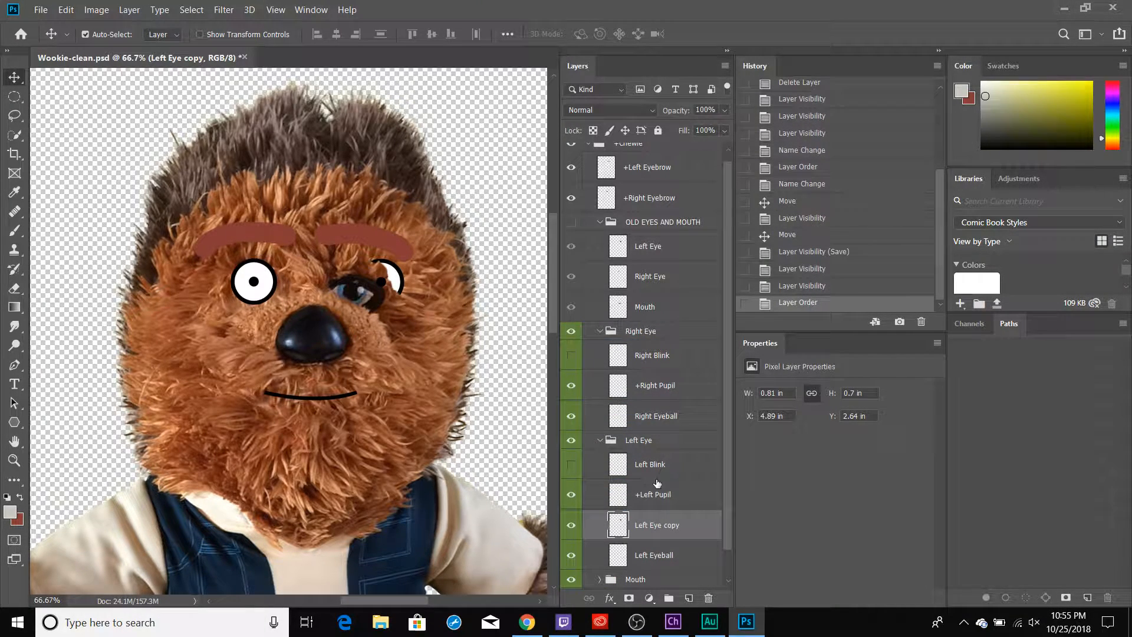
click(644, 495)
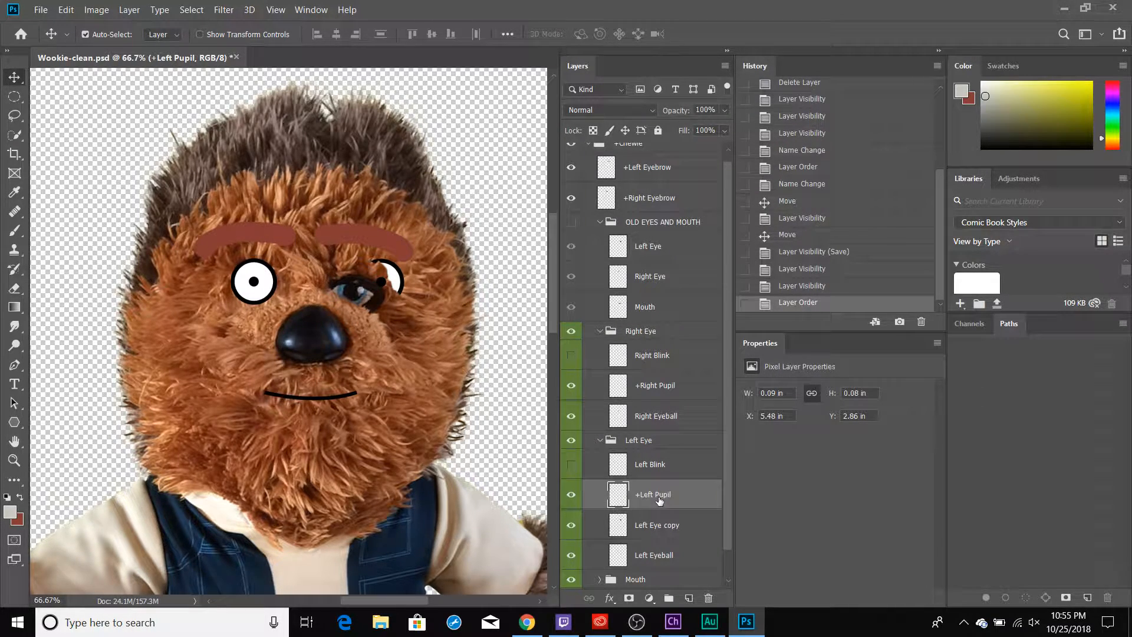
key(Delete)
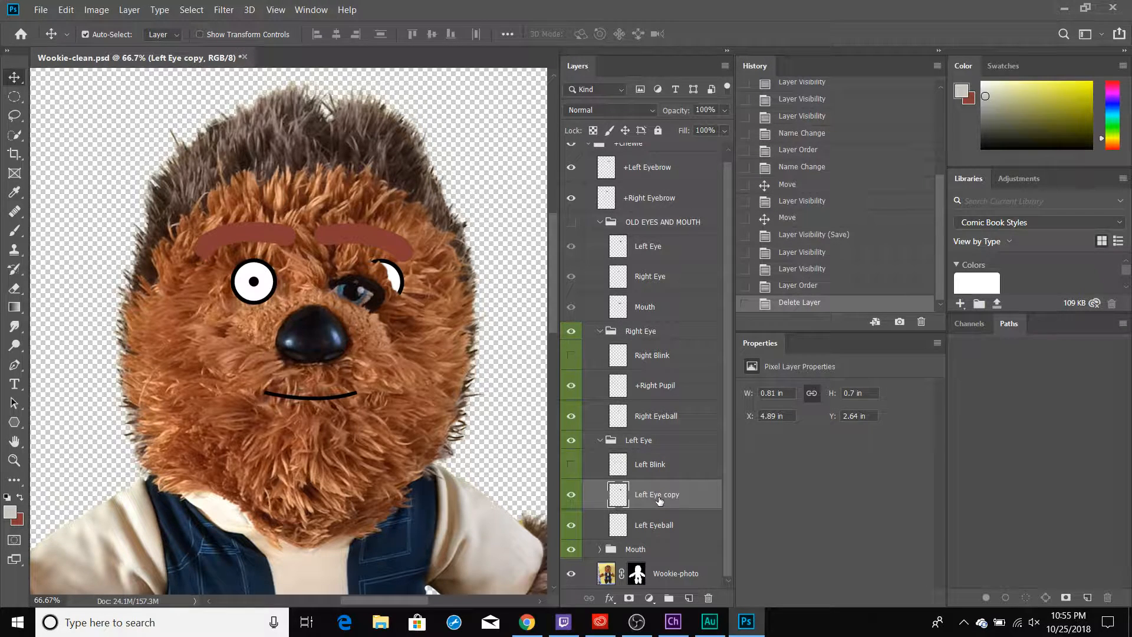
- Rename the copied eye layer in the Left Eye group as +Left Pupil
double_click(665, 502)
text(+Left Pupil)
key(Return)
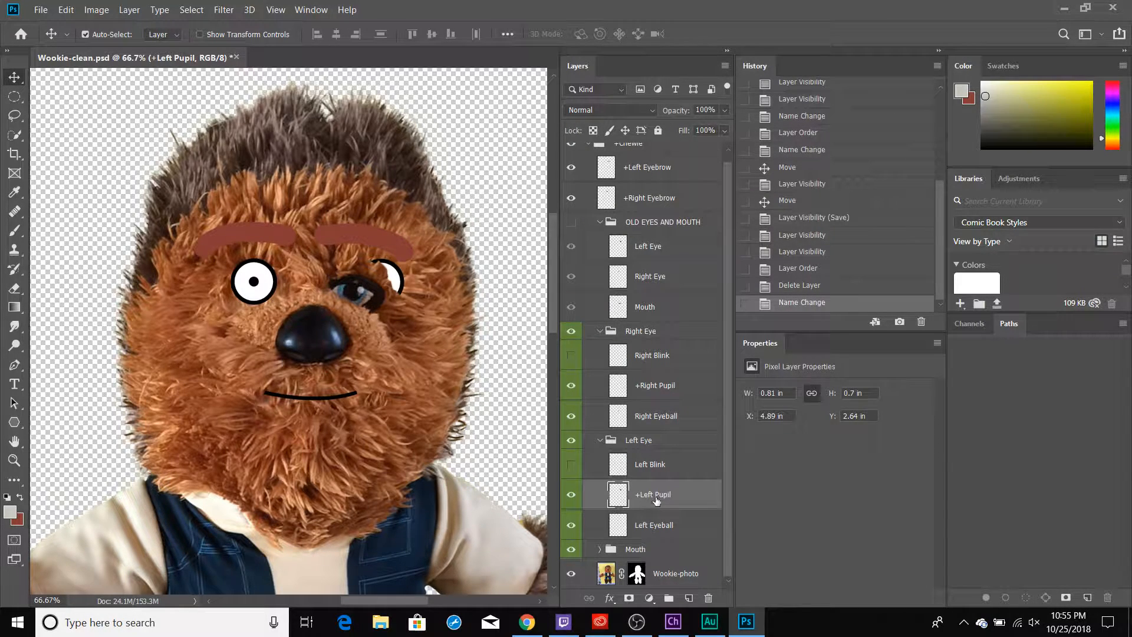
- Hide the Right Eye and Mouth groups, the Wookie-photo layer and both eyebrow layers to isolate the left eye
click(573, 335)
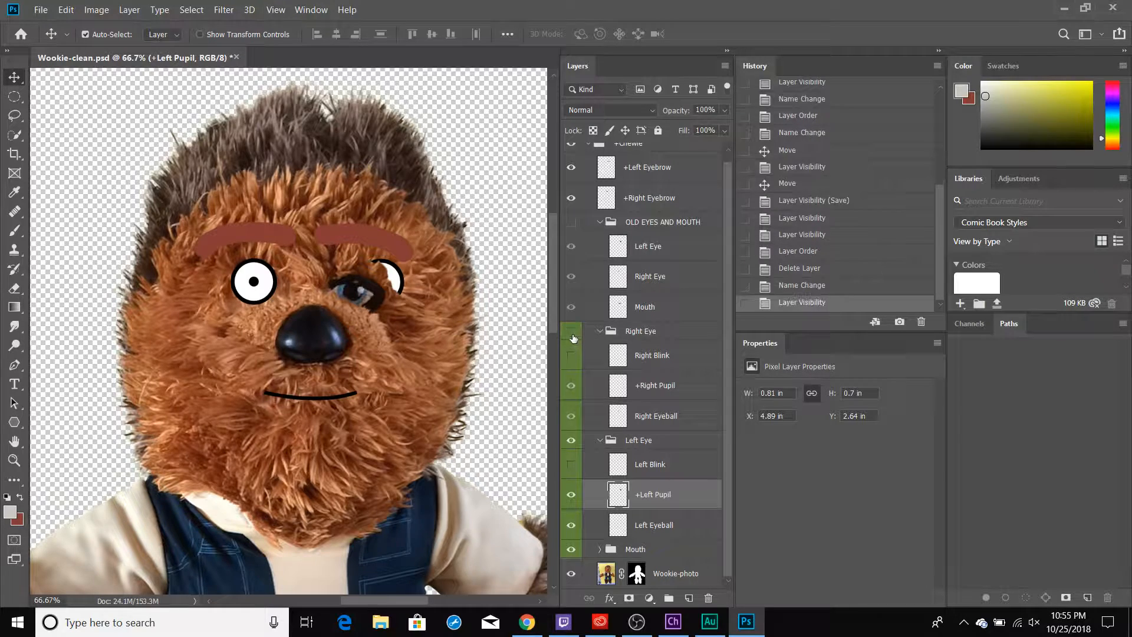
click(572, 550)
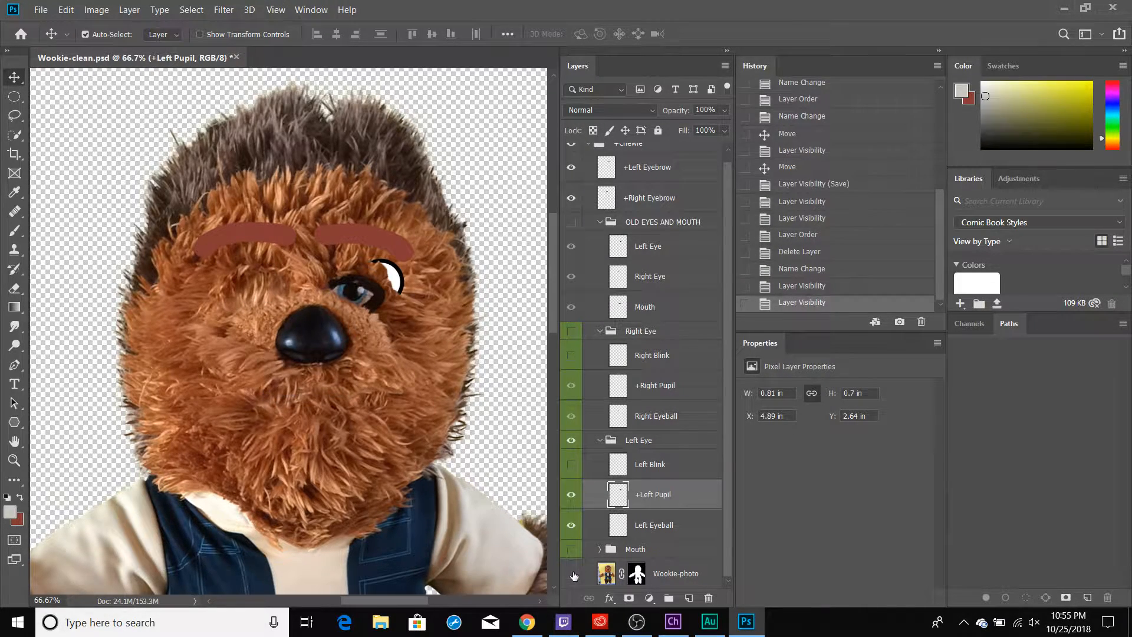
click(572, 574)
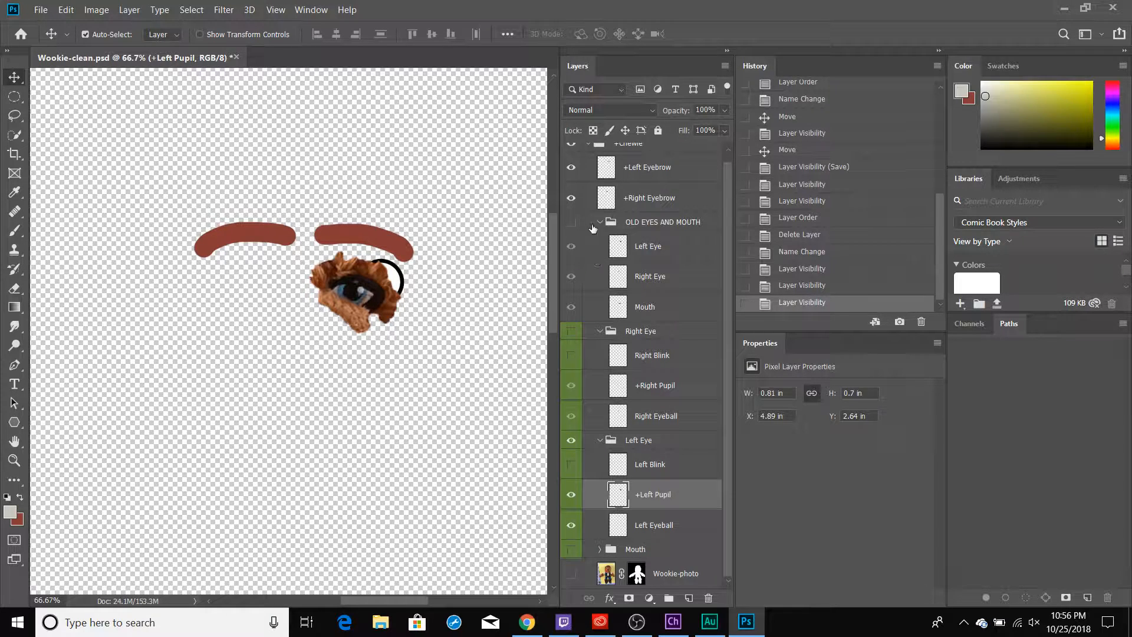
click(571, 169)
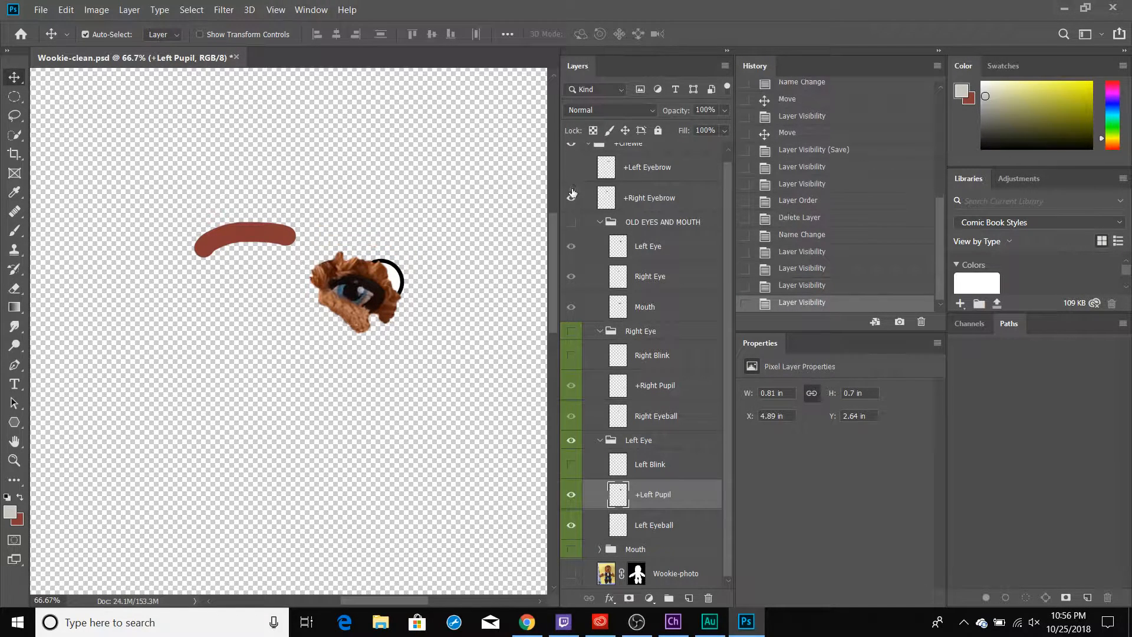
click(572, 199)
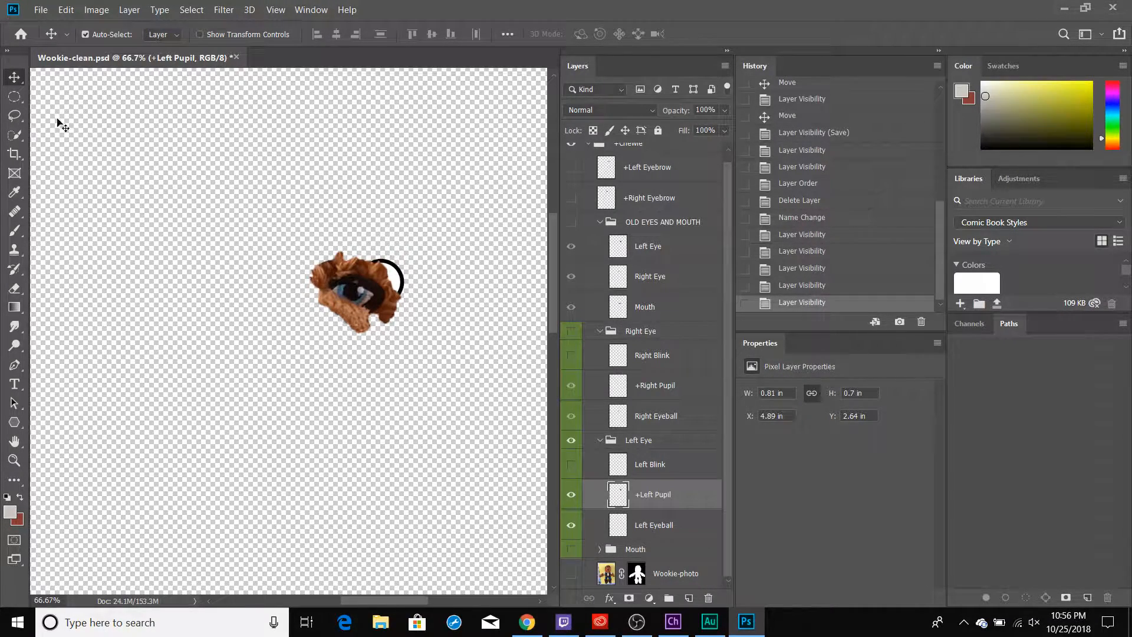
- Select a circle about 0.25 in across around the iris on the +Left Pupil layer with the Elliptical Marquee tool
click(15, 97)
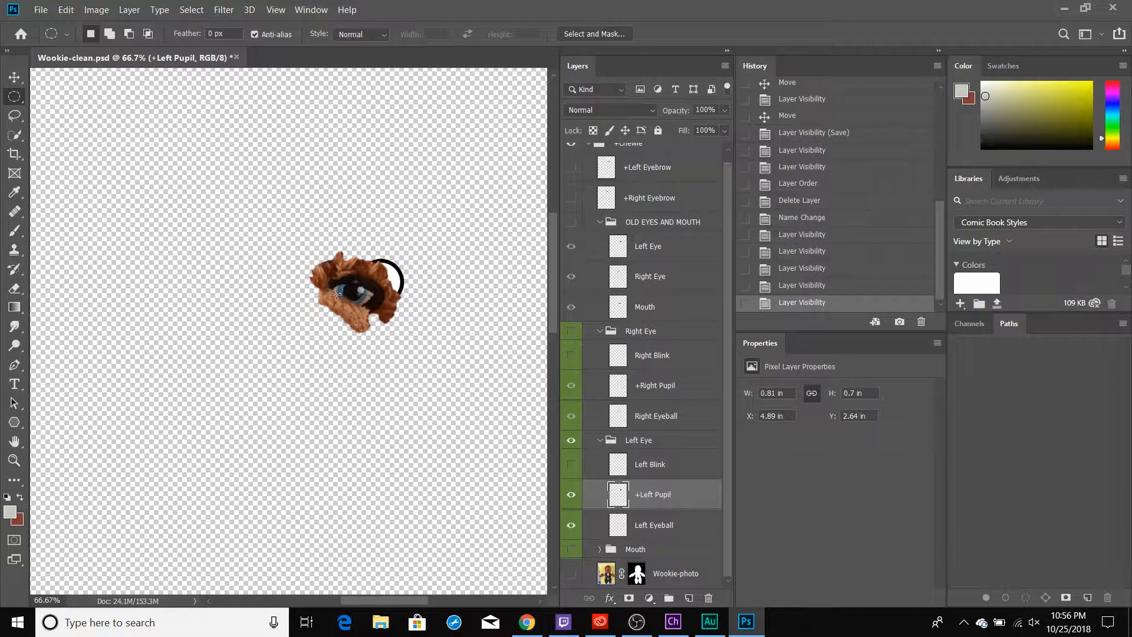
right_click(12, 98)
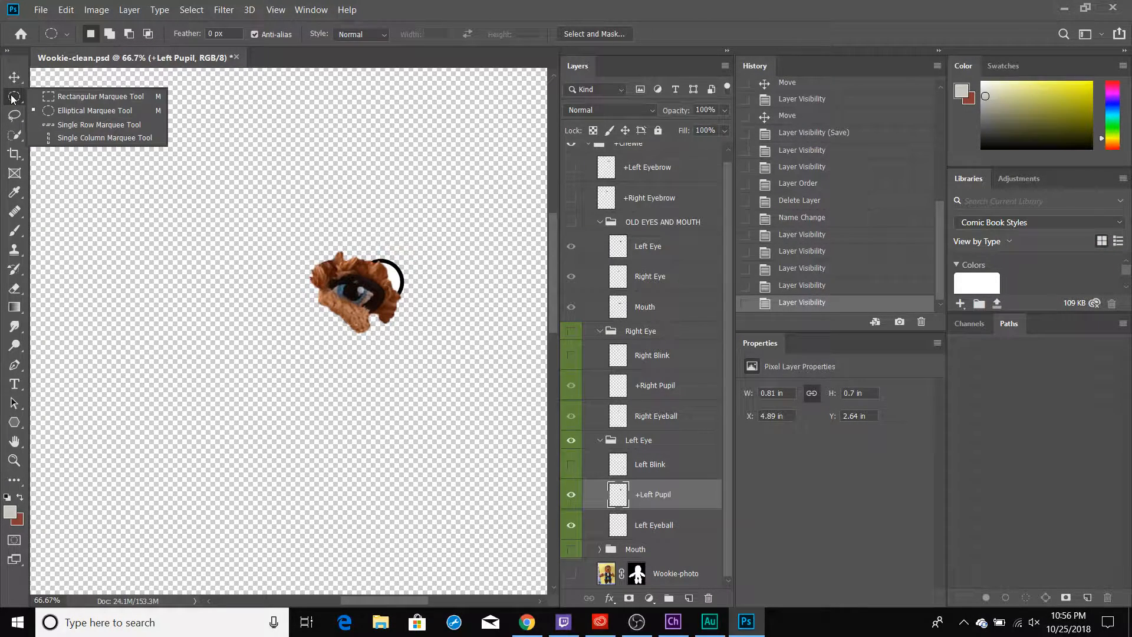
click(79, 105)
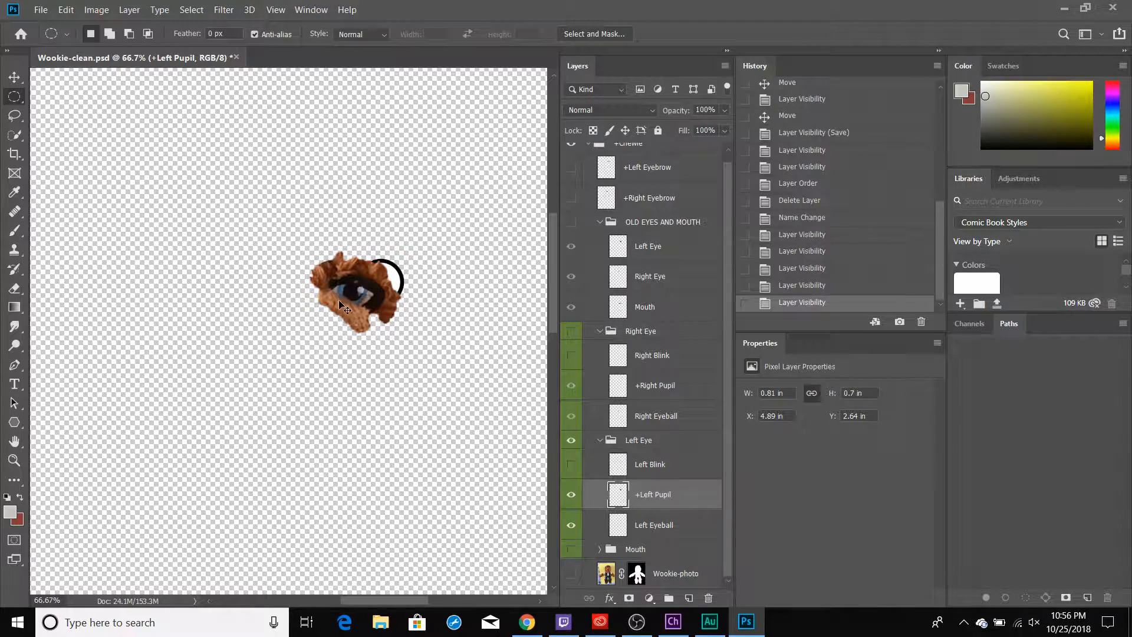
key(ctrl+plus)
key(ctrl+plus)
key(ctrl+plus)
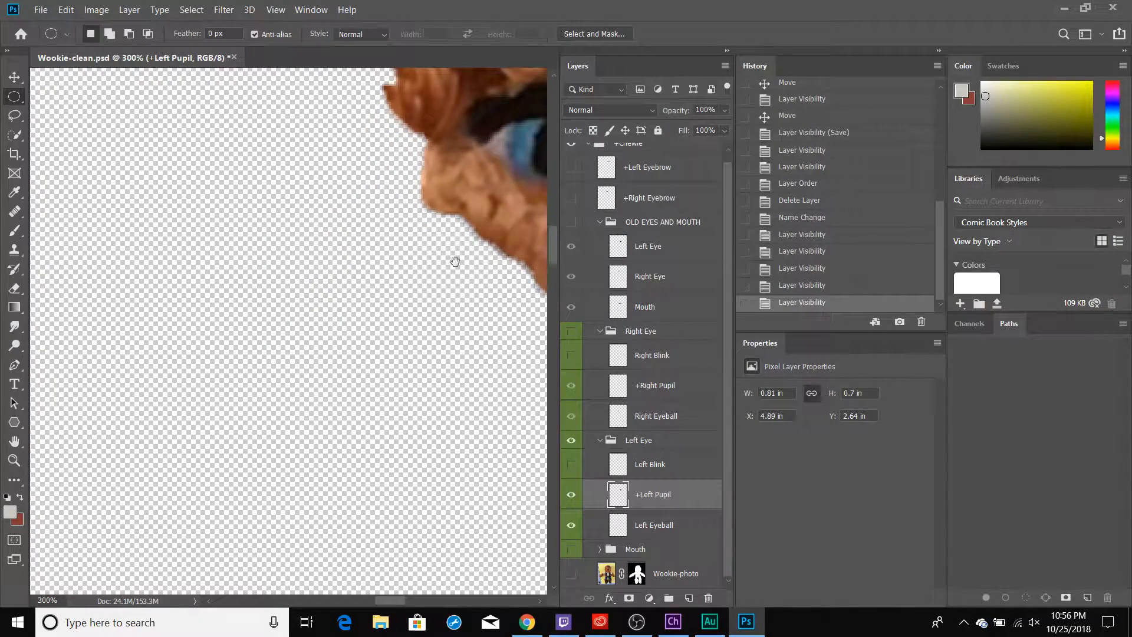
drag(455, 262, 158, 312)
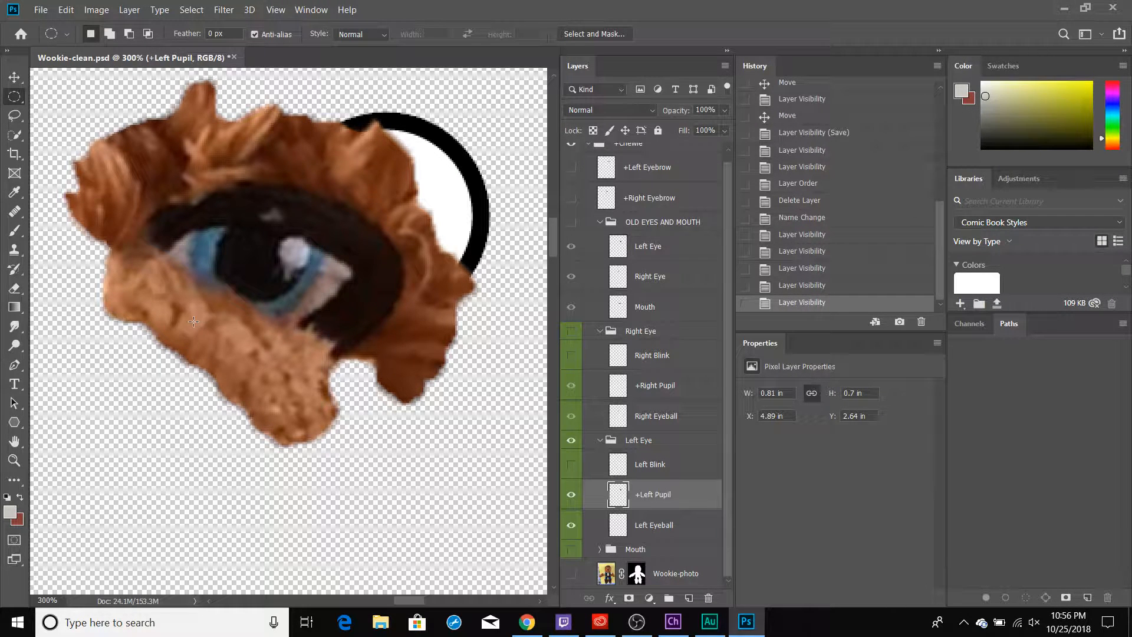
drag(194, 322, 322, 172)
drag(291, 260, 288, 254)
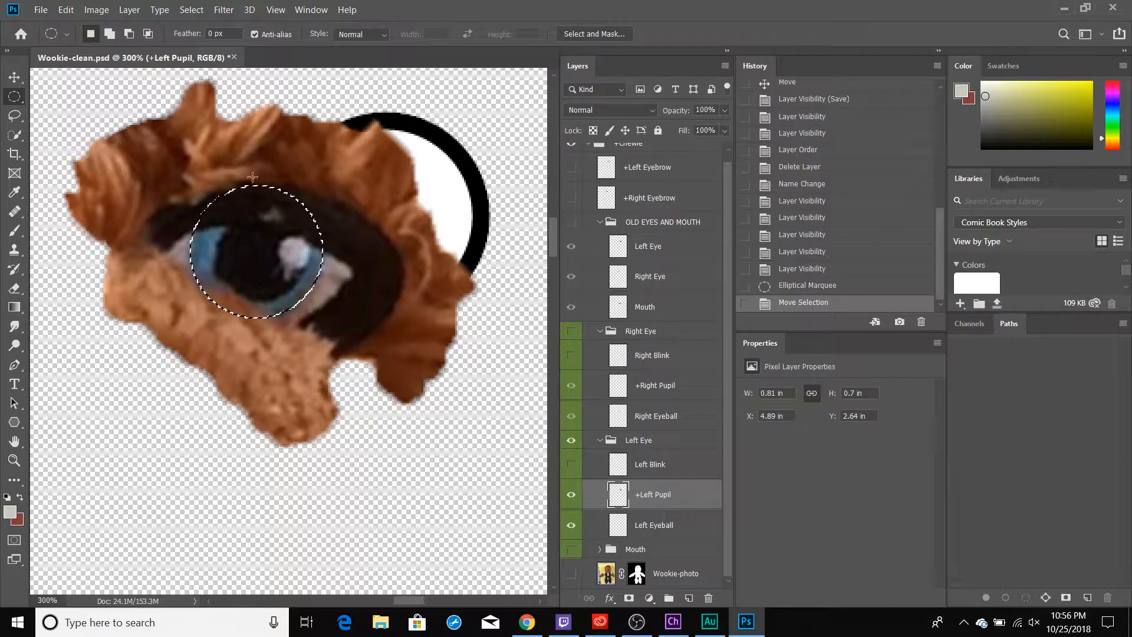
- Clear everything outside the circular iris selection on the +Left Pupil layer and deselect
click(191, 9)
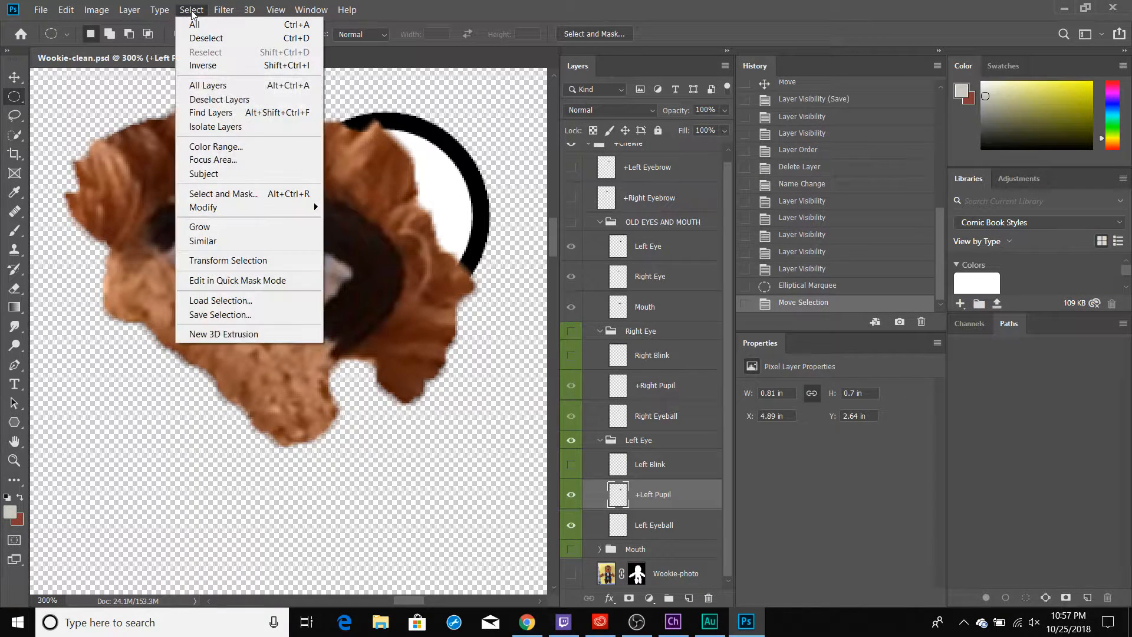
click(227, 66)
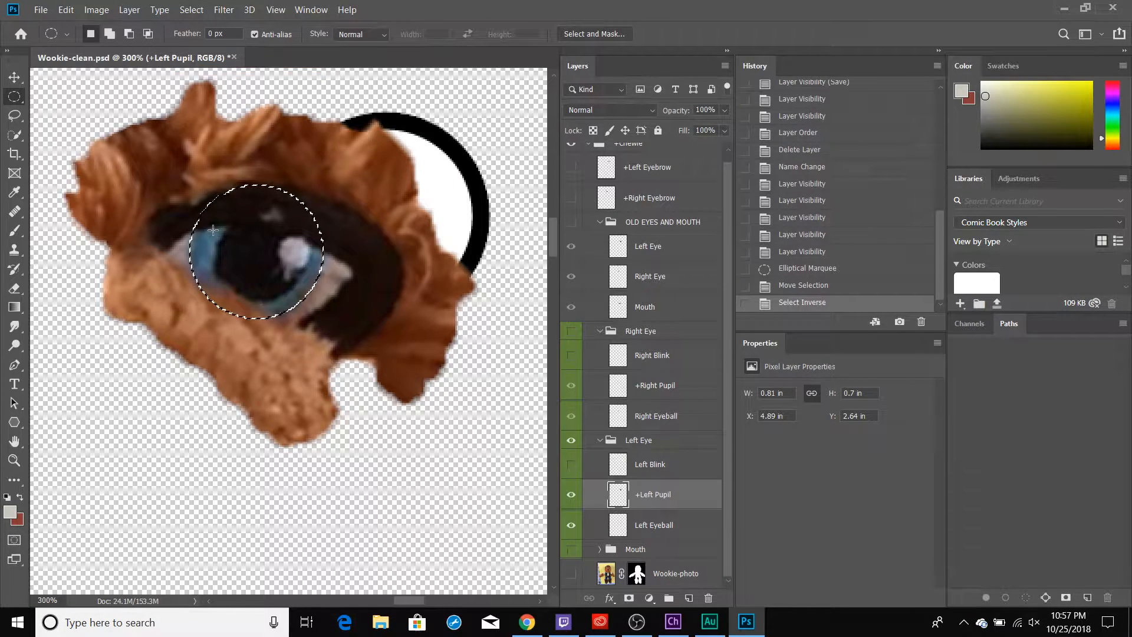
key(Delete)
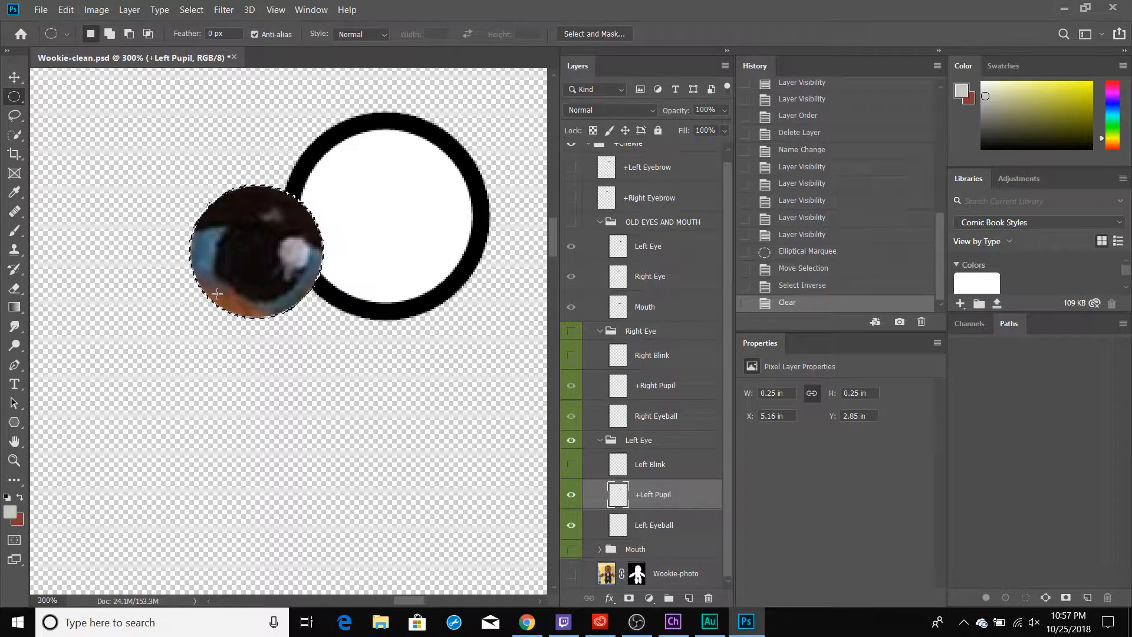
click(192, 10)
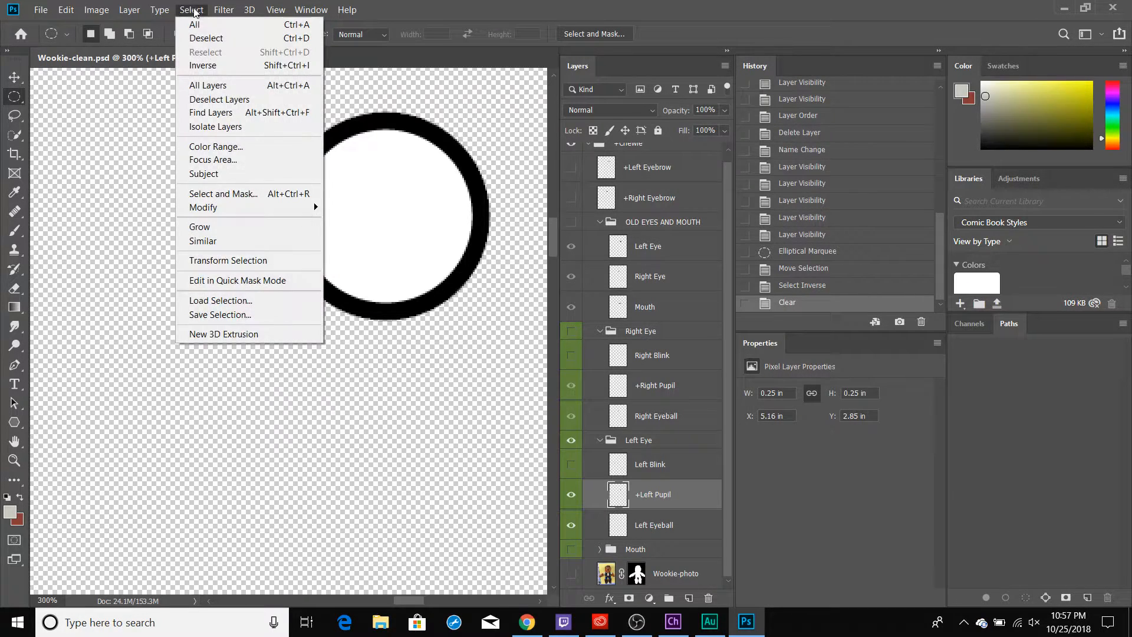
click(206, 38)
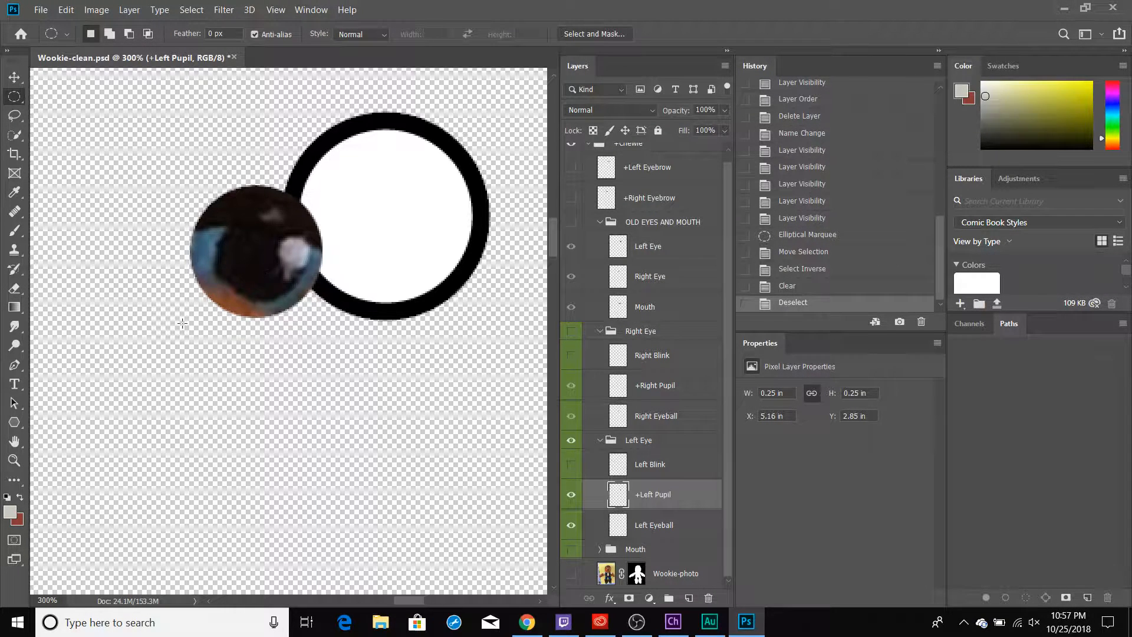
- Smudge the blue iris color at 50% strength over the orange fur along the pupil's lower edge
click(12, 329)
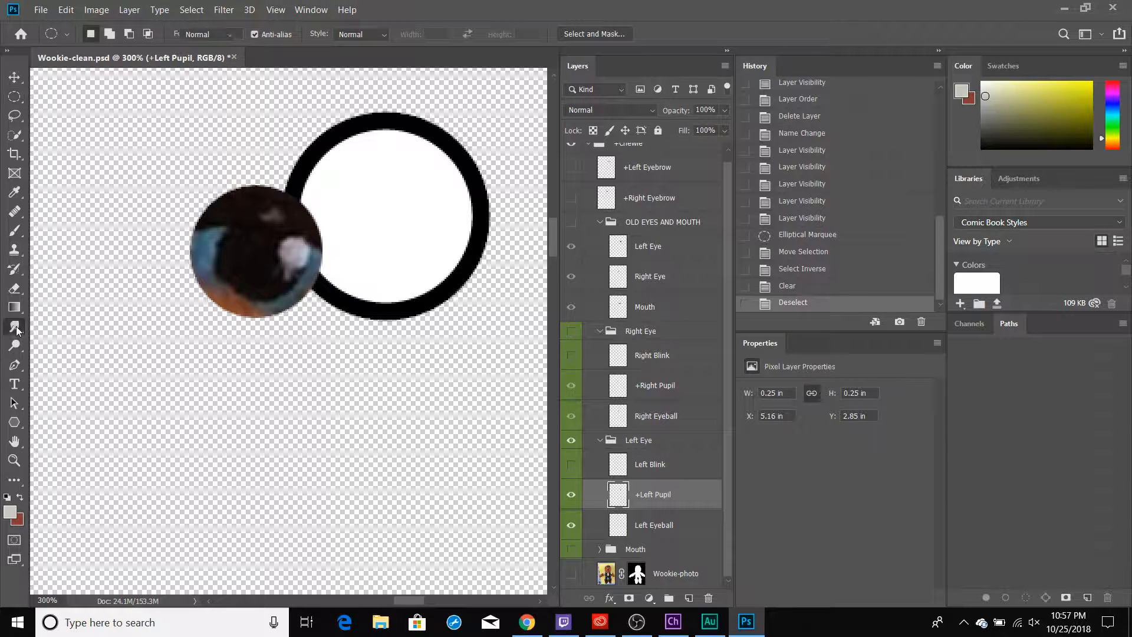
right_click(15, 330)
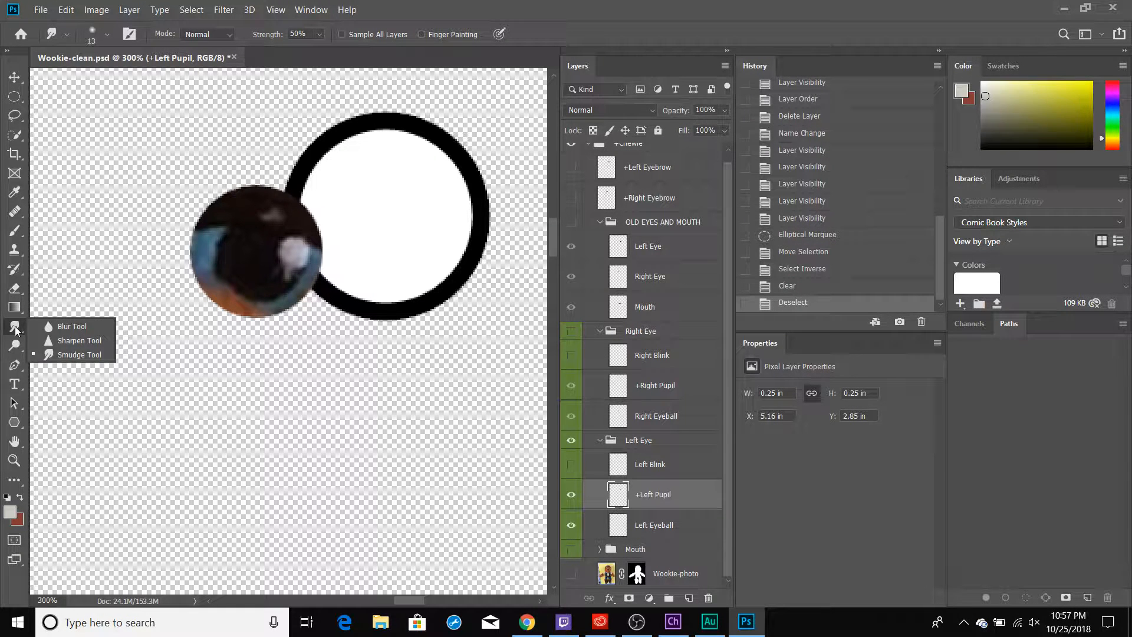
click(16, 331)
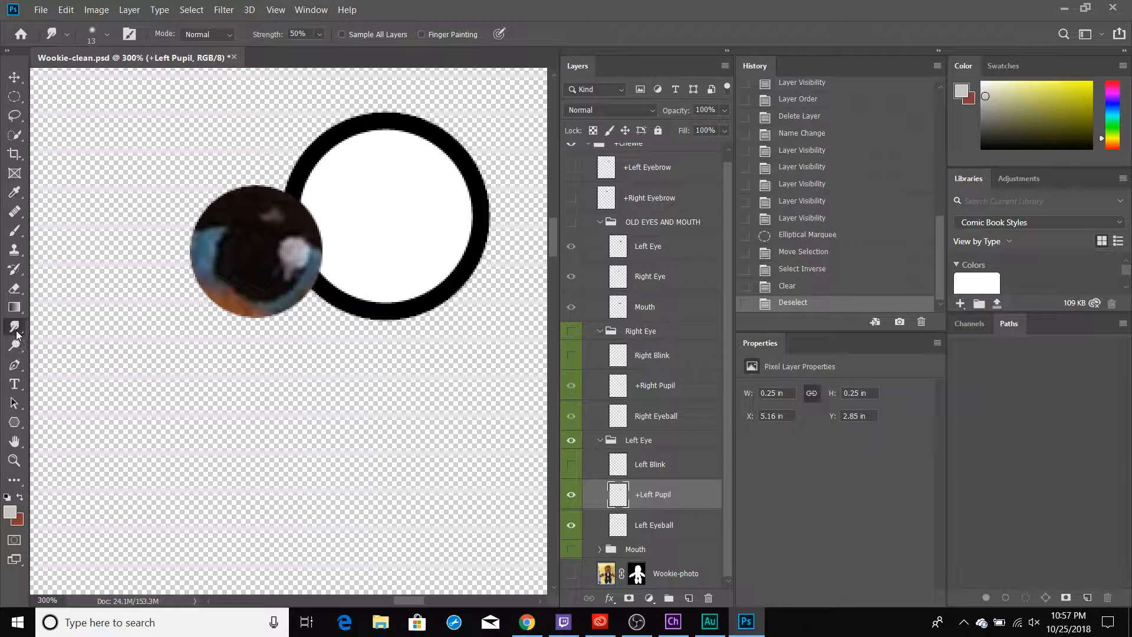
mouse_move(209, 257)
mouse_down()
mouse_move(203, 273)
mouse_move(230, 302)
mouse_up()
mouse_move(204, 271)
mouse_down()
mouse_move(236, 307)
mouse_move(206, 280)
mouse_move(214, 292)
mouse_move(230, 303)
mouse_move(209, 273)
mouse_move(246, 310)
mouse_move(212, 286)
mouse_move(255, 302)
mouse_move(221, 295)
mouse_move(260, 313)
mouse_move(232, 301)
mouse_move(276, 308)
mouse_move(236, 304)
mouse_move(285, 303)
mouse_move(250, 304)
mouse_move(273, 308)
mouse_move(306, 285)
mouse_move(256, 307)
mouse_move(287, 302)
mouse_move(314, 290)
mouse_move(287, 299)
mouse_move(319, 265)
mouse_up()
drag(282, 298, 322, 264)
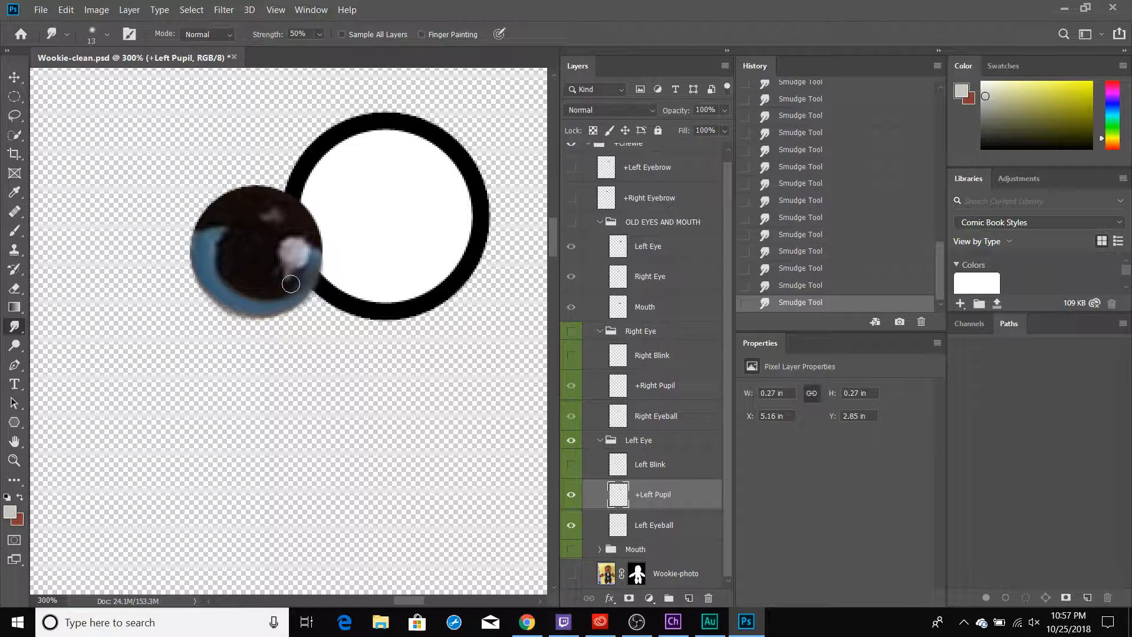
- Smudge the blue iris color up over the dark upper area and down the right edge to complete the ring around the pupil
mouse_move(207, 251)
mouse_down()
mouse_move(237, 208)
mouse_move(206, 229)
mouse_move(204, 238)
mouse_move(233, 199)
mouse_up()
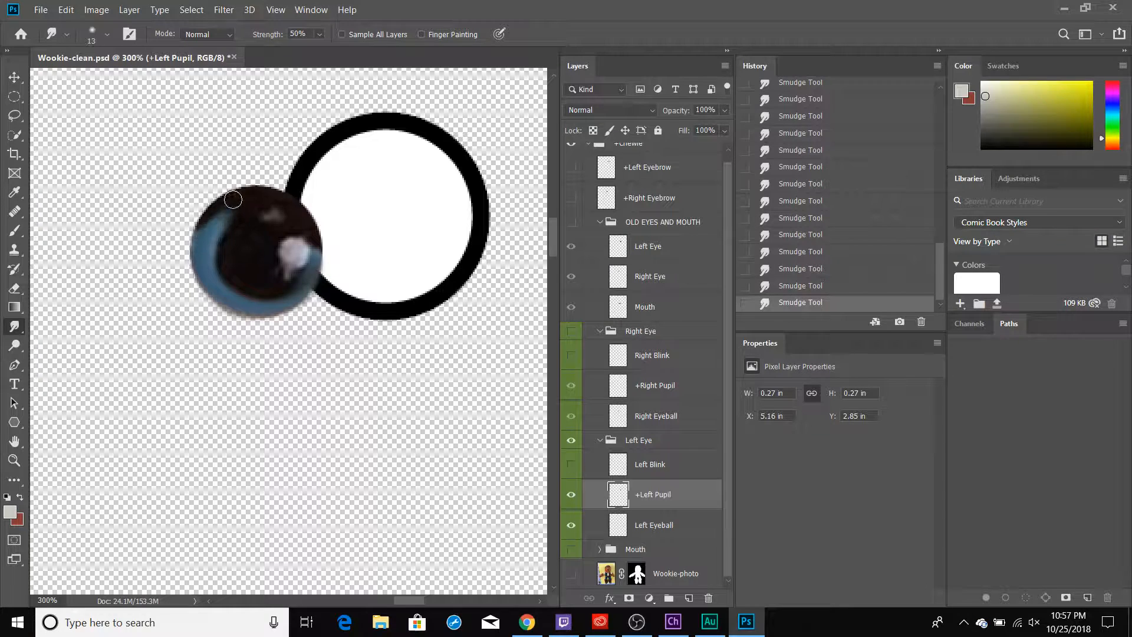
mouse_move(191, 238)
mouse_down()
mouse_move(222, 203)
mouse_move(200, 245)
mouse_move(199, 217)
mouse_move(217, 200)
mouse_move(195, 236)
mouse_move(222, 200)
mouse_move(203, 240)
mouse_move(194, 228)
mouse_move(202, 247)
mouse_move(199, 225)
mouse_move(203, 245)
mouse_move(208, 232)
mouse_move(200, 249)
mouse_move(213, 209)
mouse_move(209, 228)
mouse_move(234, 202)
mouse_move(211, 223)
mouse_move(246, 203)
mouse_move(216, 225)
mouse_move(242, 207)
mouse_move(222, 213)
mouse_move(265, 207)
mouse_move(242, 205)
mouse_move(263, 192)
mouse_move(204, 216)
mouse_move(228, 182)
mouse_move(209, 212)
mouse_move(237, 192)
mouse_move(214, 216)
mouse_move(212, 197)
mouse_move(203, 229)
mouse_move(220, 203)
mouse_move(212, 212)
mouse_move(253, 190)
mouse_move(226, 206)
mouse_move(263, 204)
mouse_move(233, 194)
mouse_move(269, 195)
mouse_move(243, 198)
mouse_move(297, 220)
mouse_move(258, 194)
mouse_move(287, 199)
mouse_move(255, 196)
mouse_move(301, 214)
mouse_up()
key(ctrl+z)
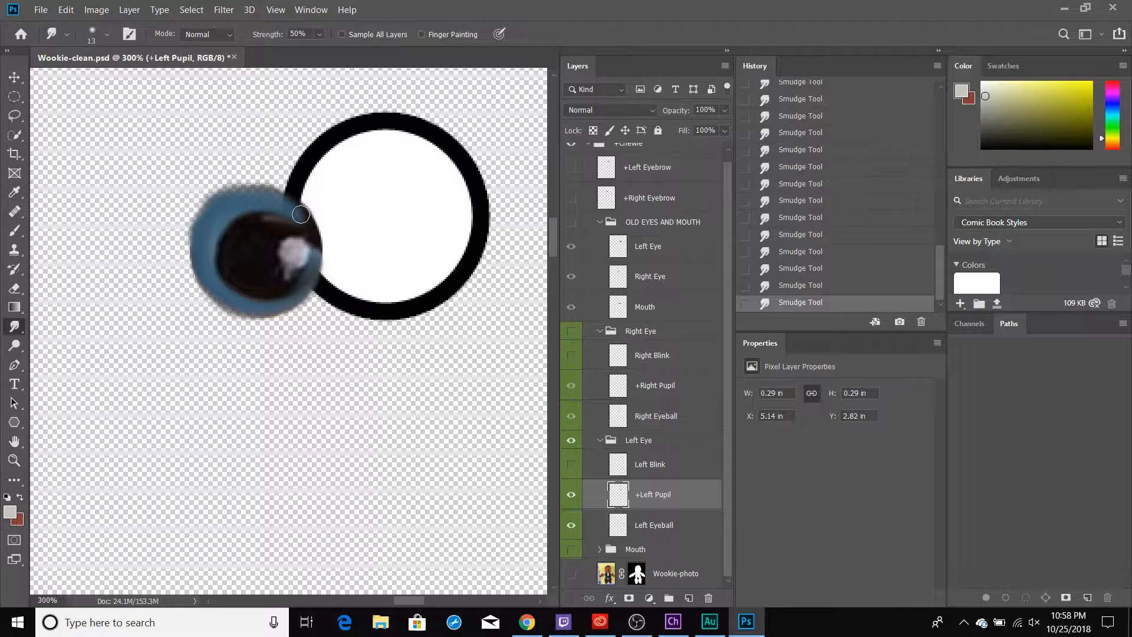
mouse_move(227, 201)
mouse_down()
mouse_move(242, 186)
mouse_move(260, 194)
mouse_up()
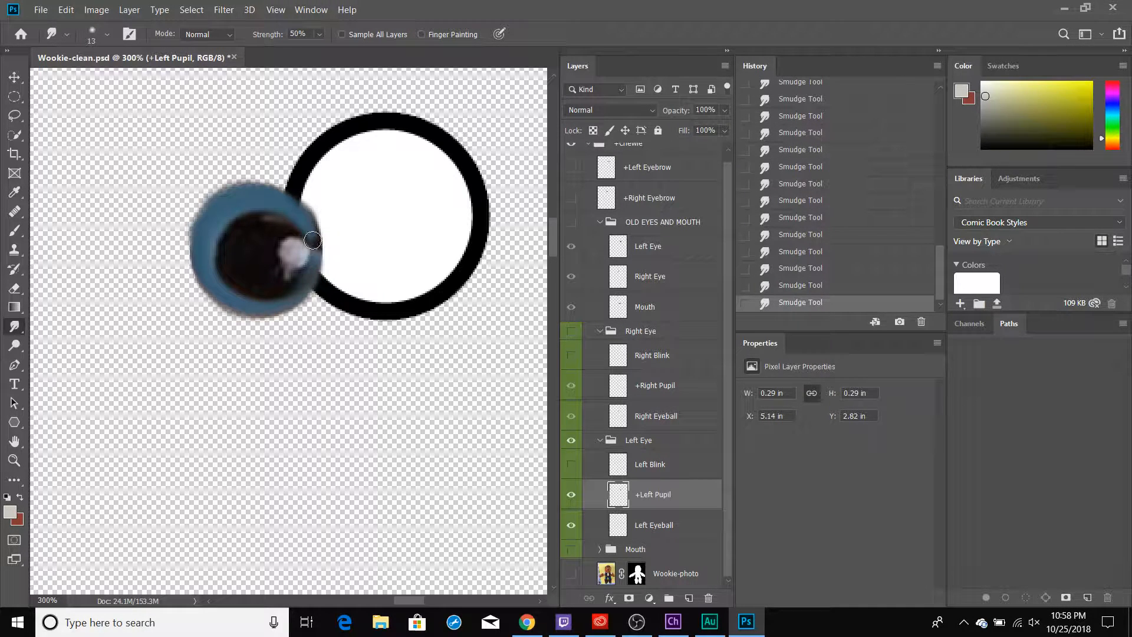
drag(312, 227, 312, 268)
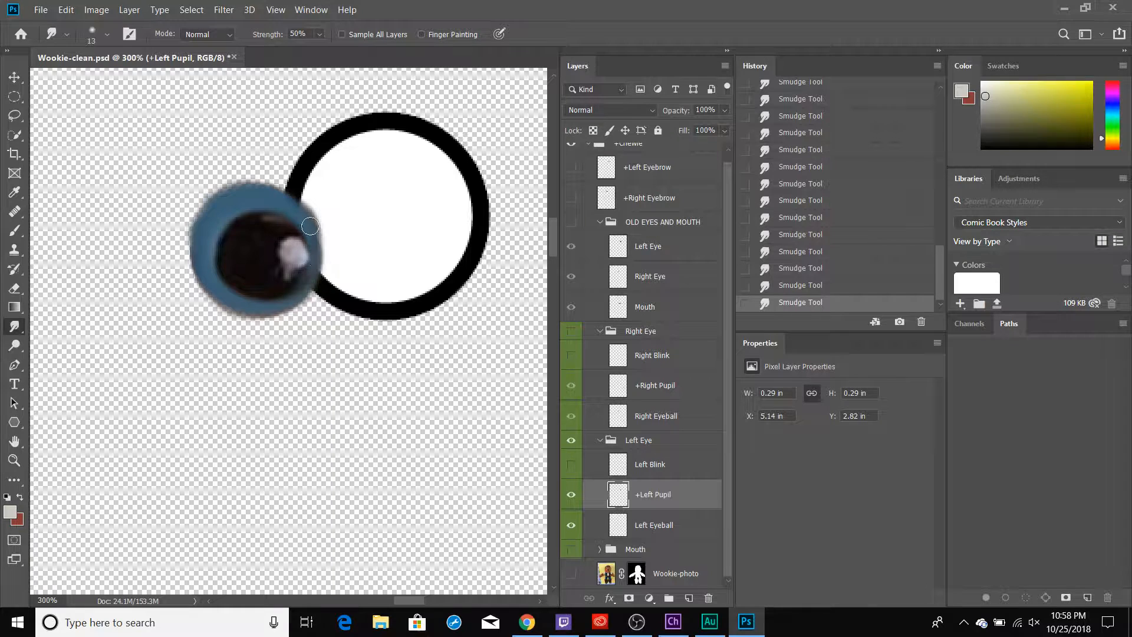
mouse_move(309, 224)
mouse_down()
mouse_move(311, 242)
mouse_move(293, 195)
mouse_move(299, 206)
mouse_up()
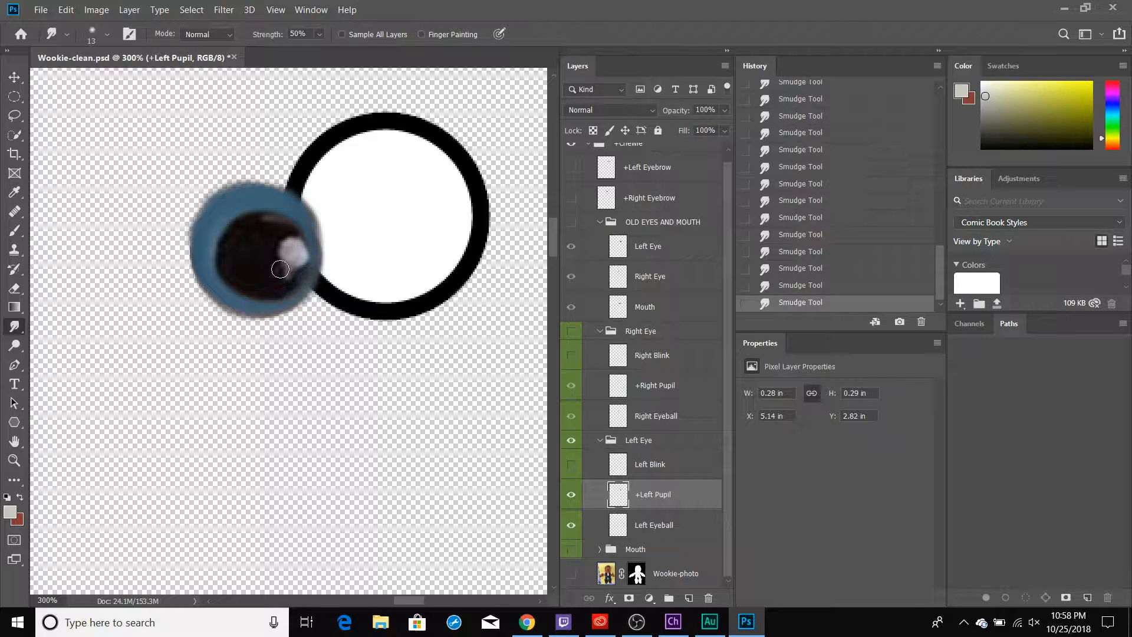
click(14, 97)
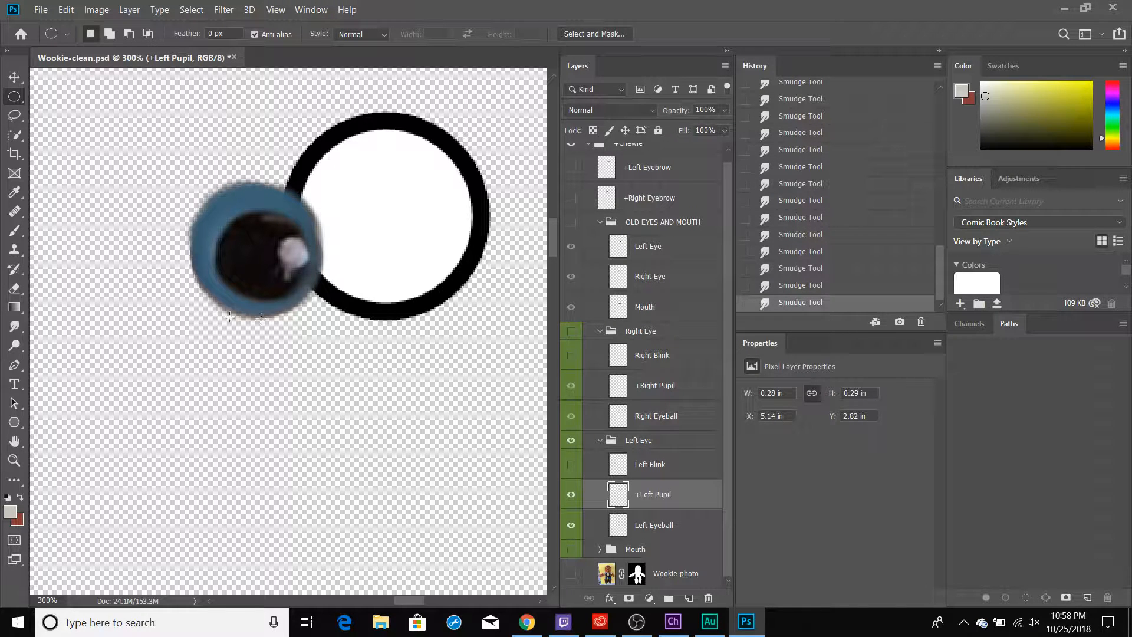
drag(193, 317, 342, 190)
drag(277, 292, 273, 293)
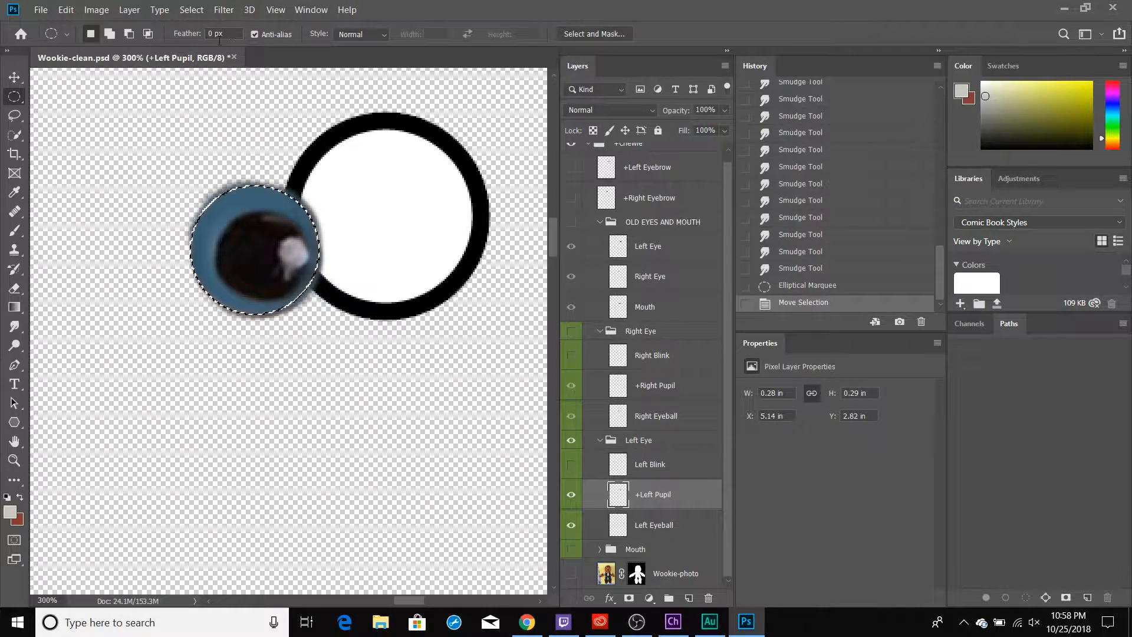
click(196, 11)
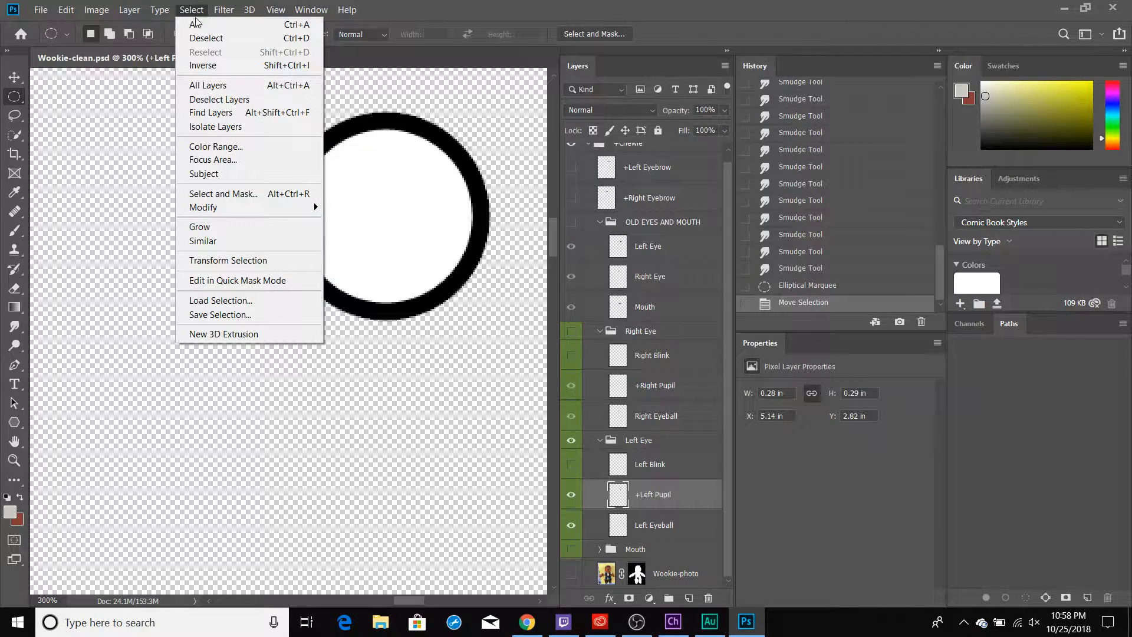
click(204, 65)
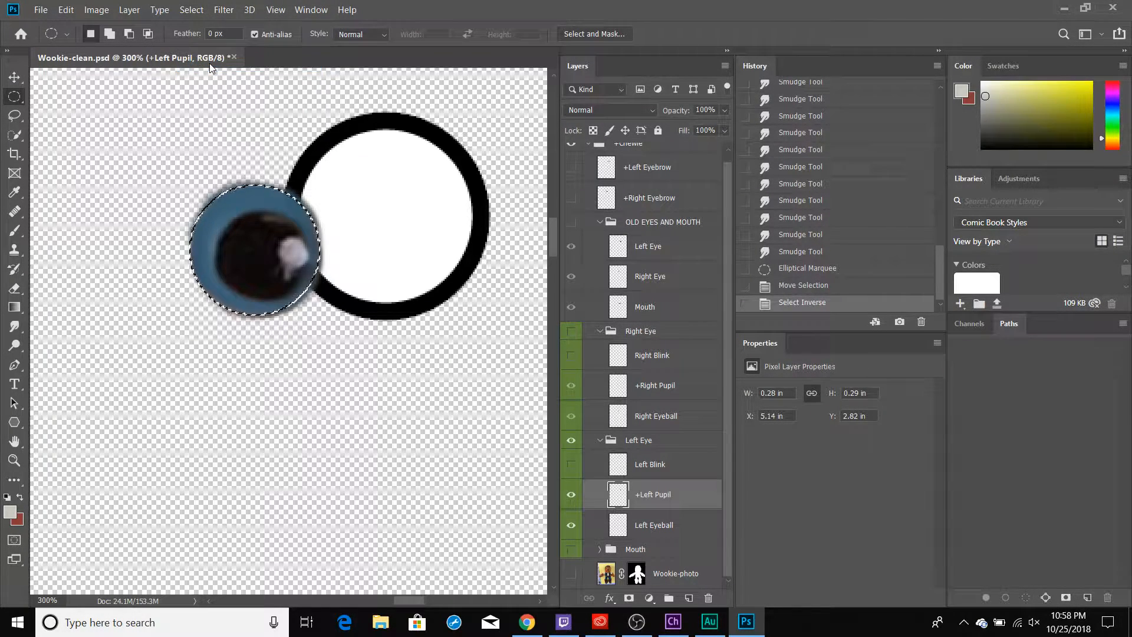
key(Delete)
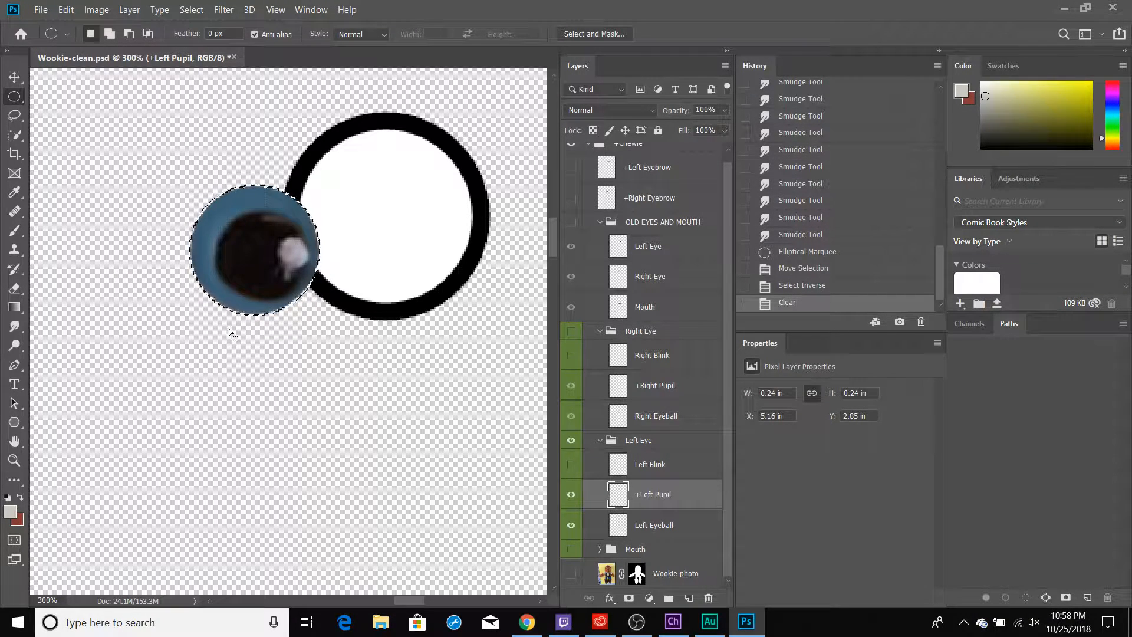
key(ctrl+z)
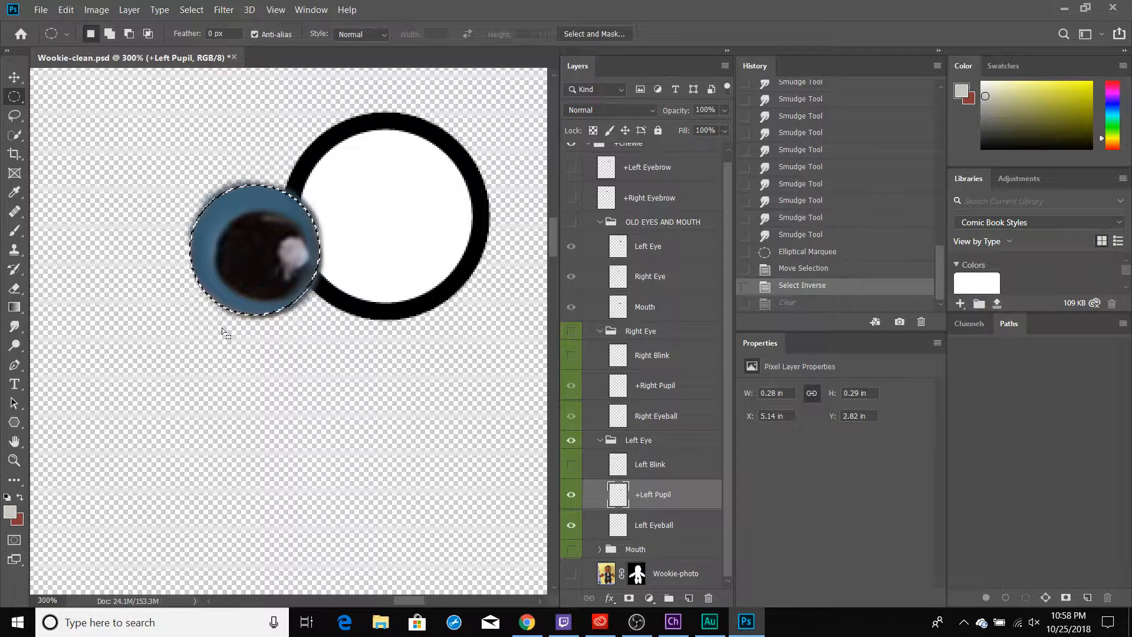
drag(248, 272, 254, 276)
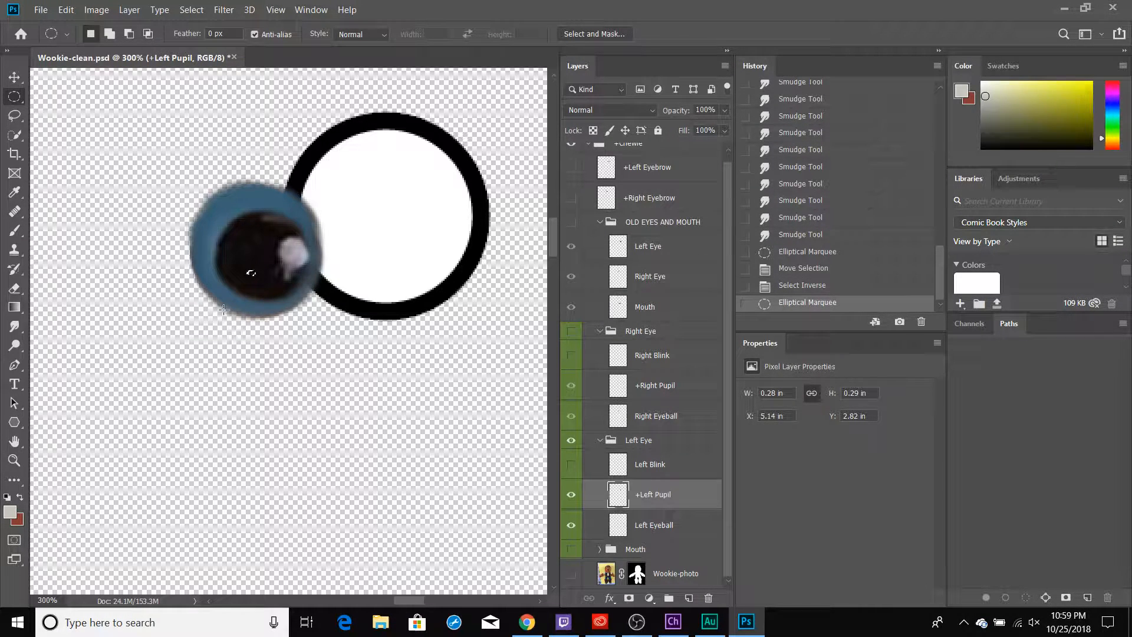
key(ctrl+d)
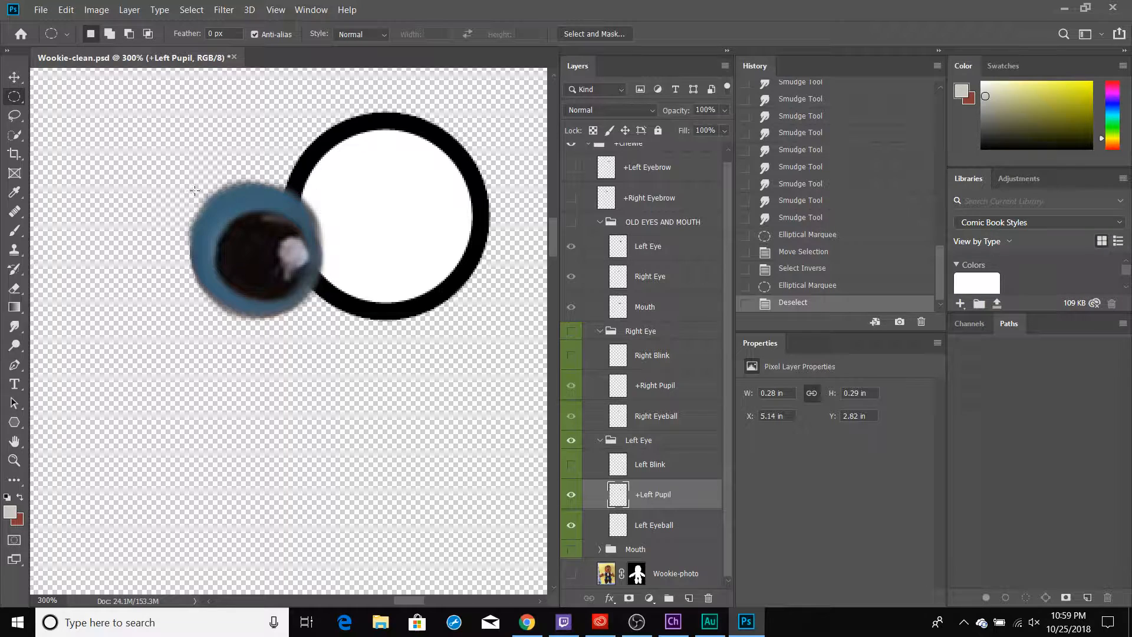
- Trim the smudged edges of the left pupil to a clean circle about 0.24 in across and deselect
drag(195, 189, 320, 315)
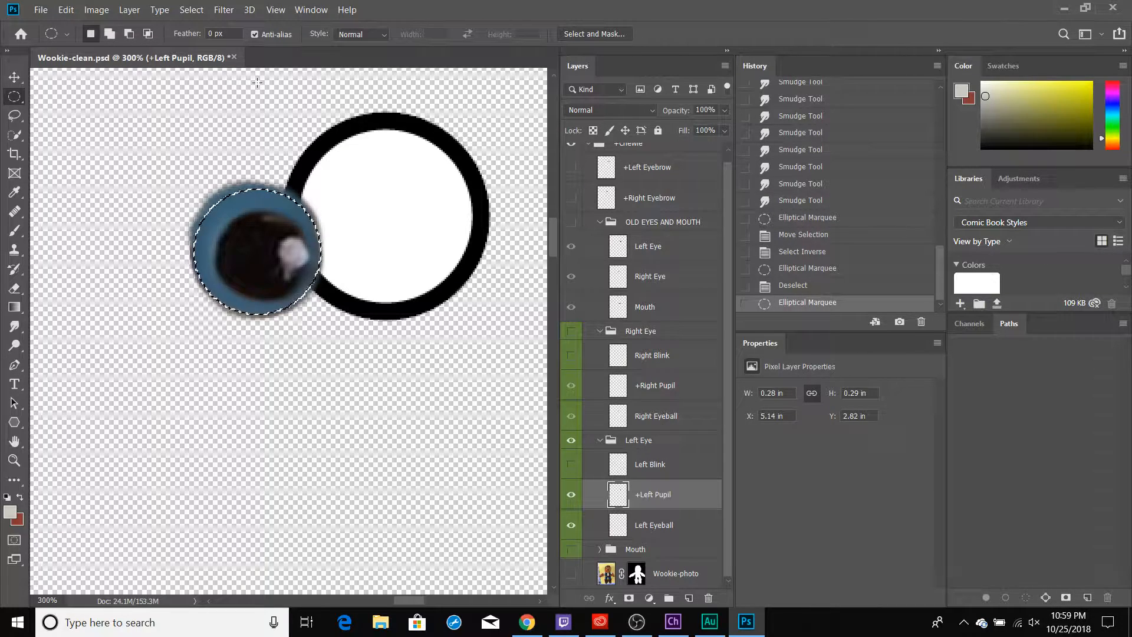
click(200, 14)
click(199, 66)
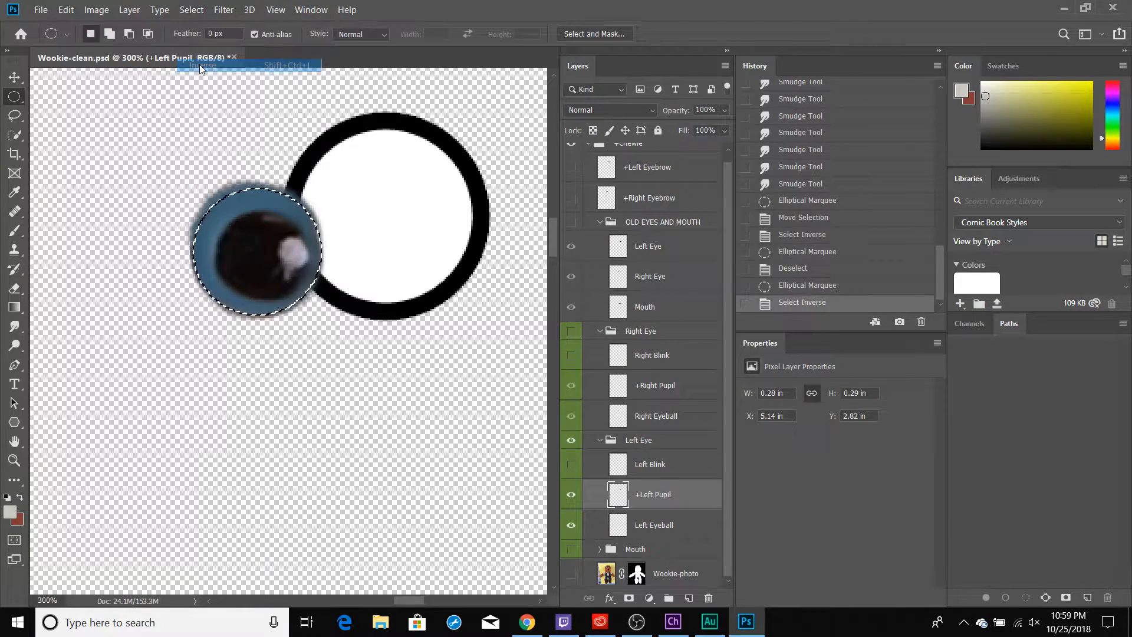
key(Delete)
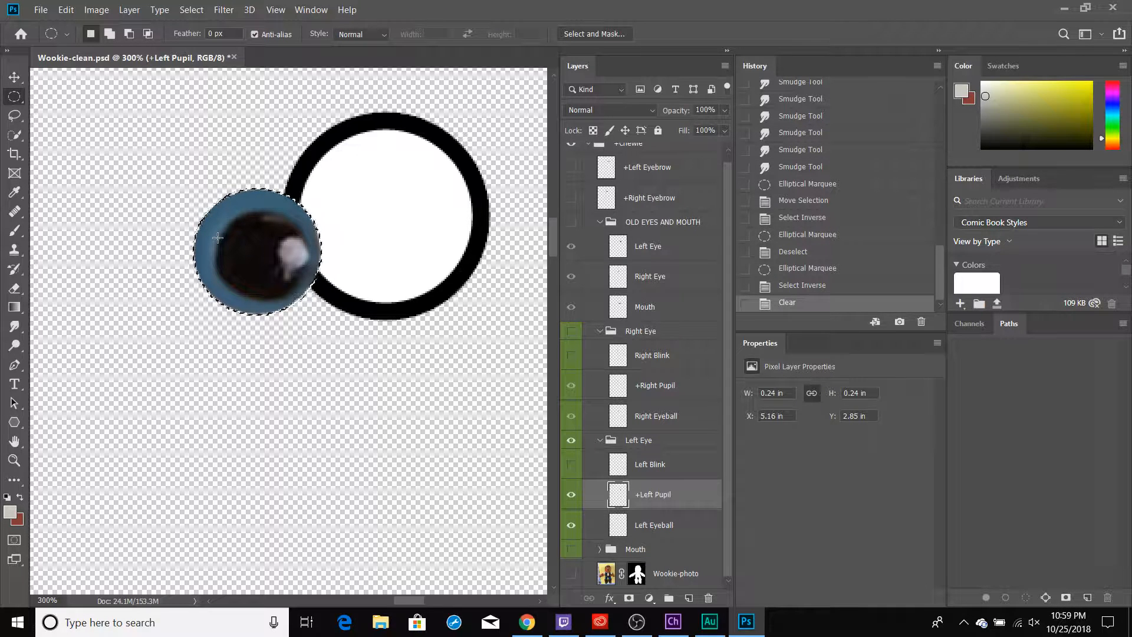
key(ctrl+d)
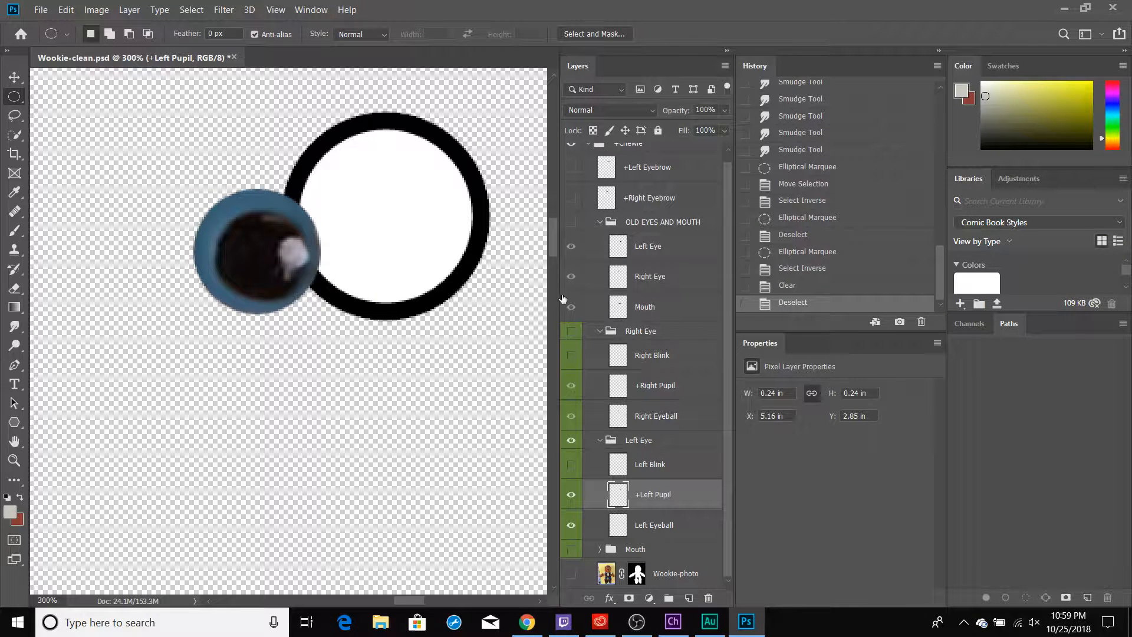
- Show both eyebrow layers, the Right Eye and Mouth groups, and the Wookie-photo layer again
click(571, 168)
click(570, 198)
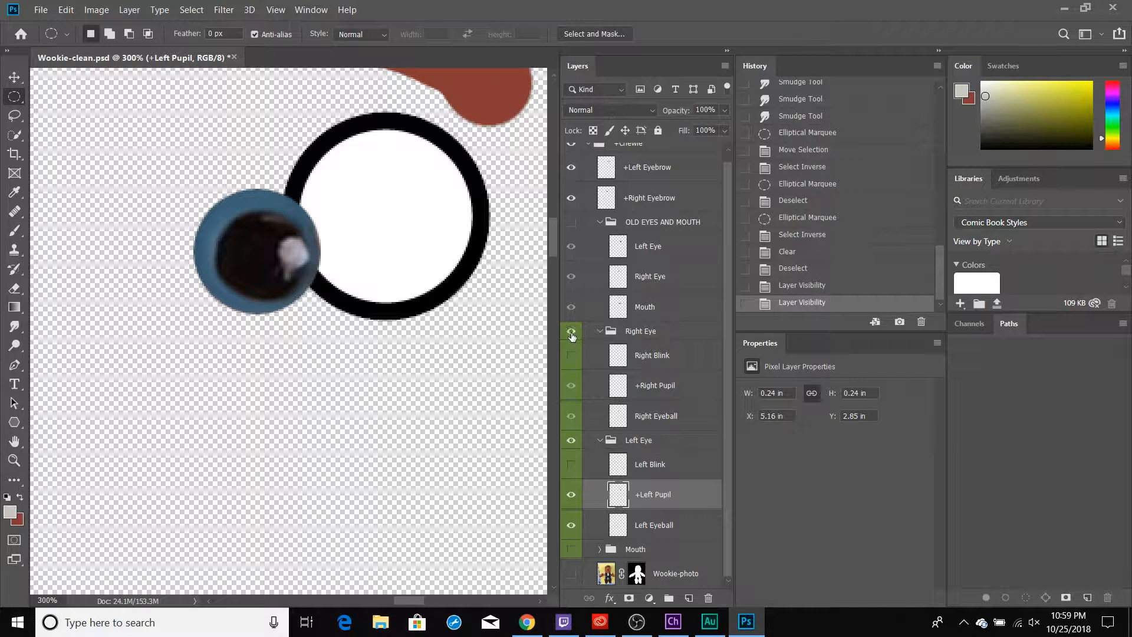
click(571, 332)
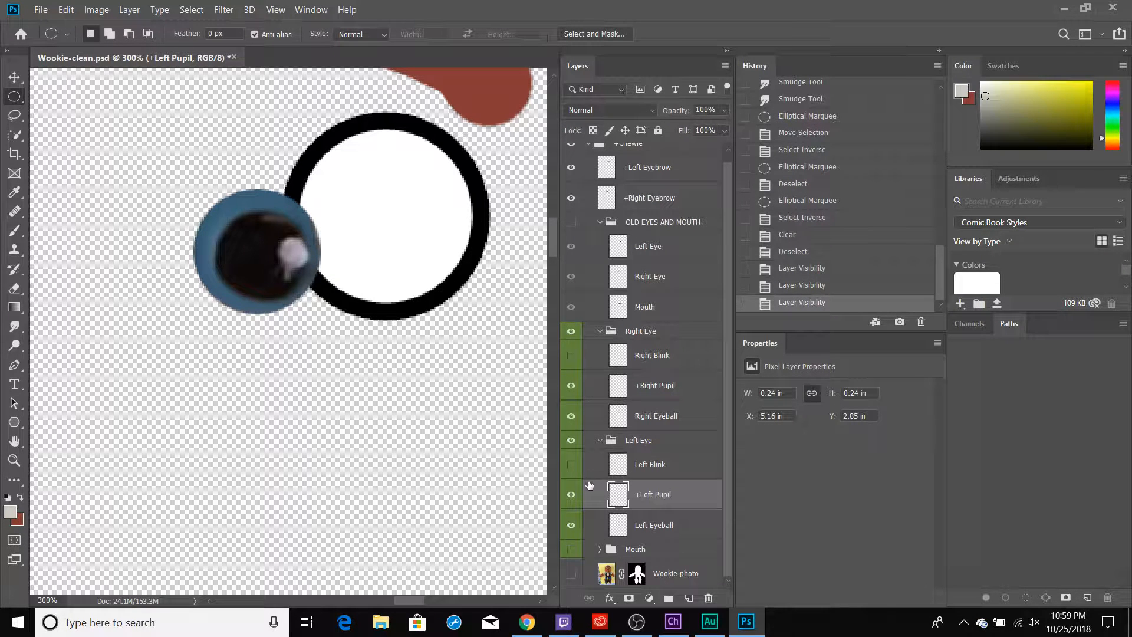
click(571, 549)
click(571, 573)
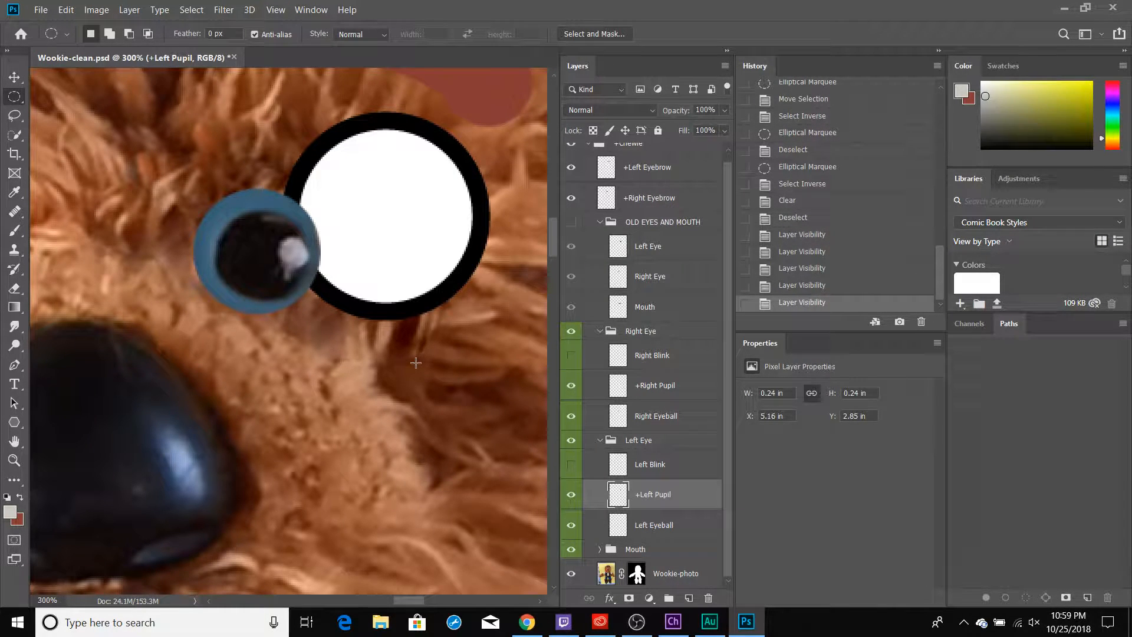
- Save the puppet artwork, switch to Character Animator's Stream workspace and turn off Snap Eye Gaze
key(ctrl+s)
key(alt+Tab)
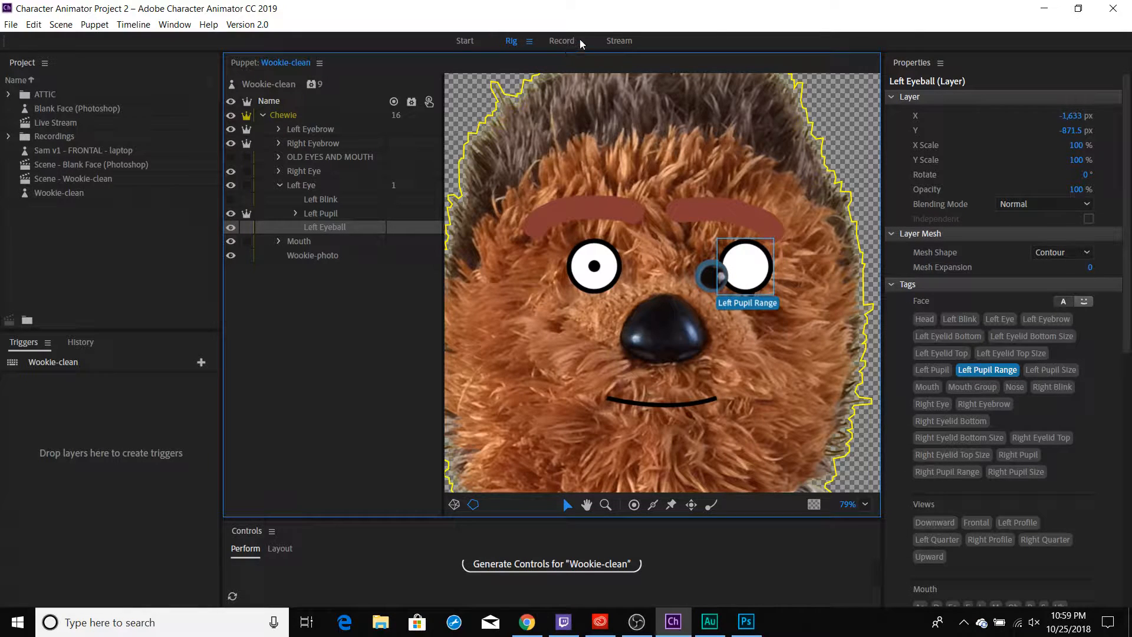
click(619, 41)
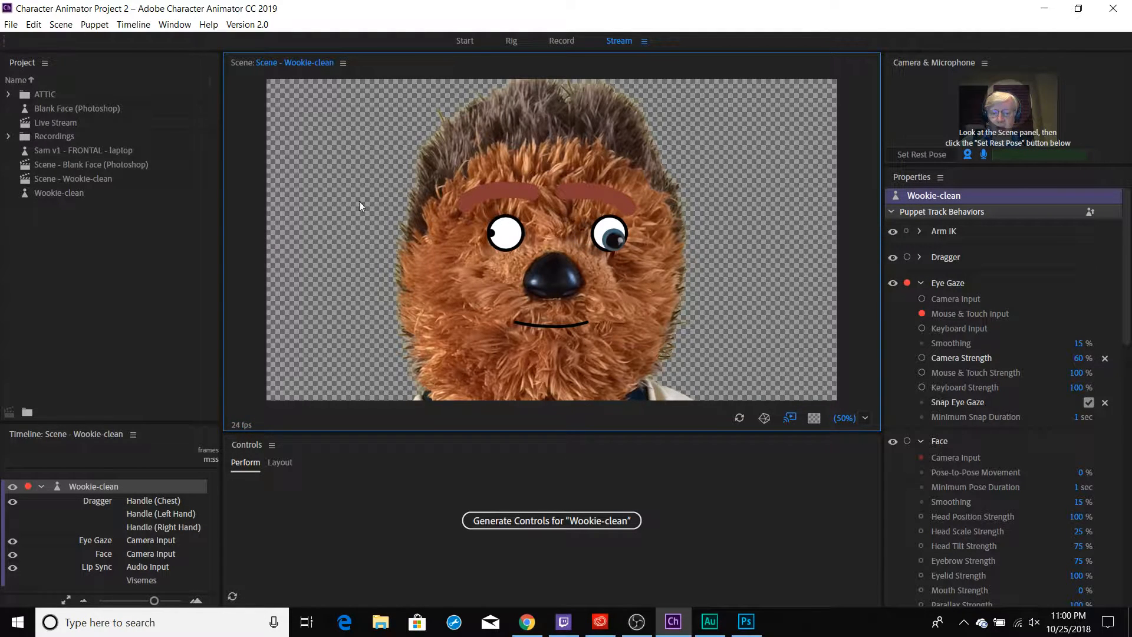
click(1089, 404)
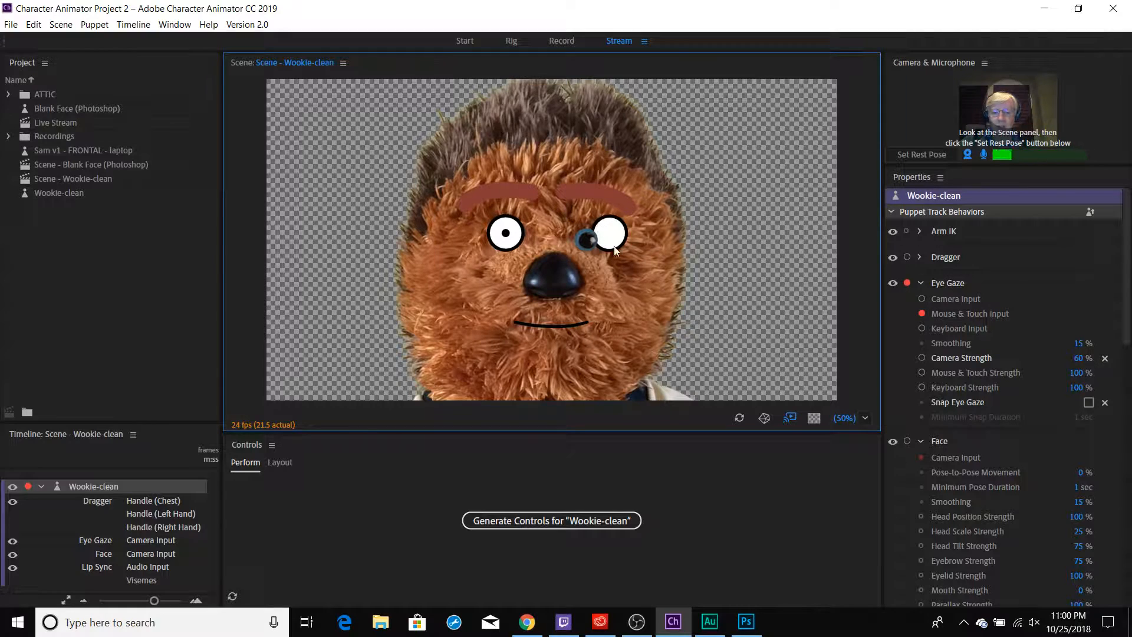
- Inspect the tags assigned to the Left Blink, Left Pupil and Left Eyeball layers in the puppet rig
click(512, 43)
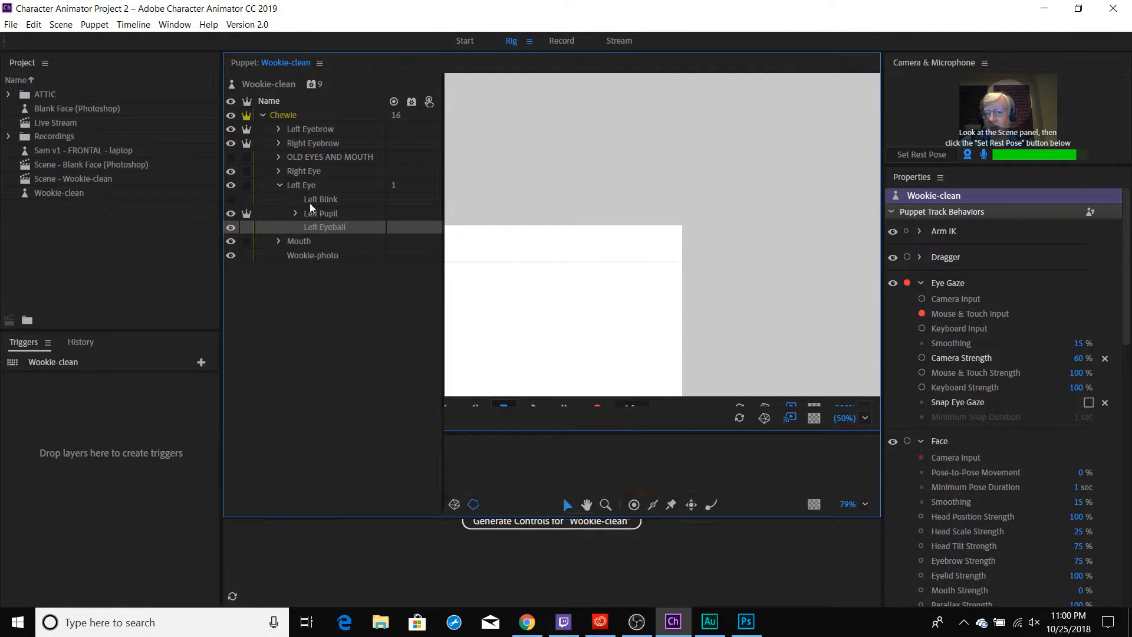
click(310, 201)
click(296, 214)
click(328, 214)
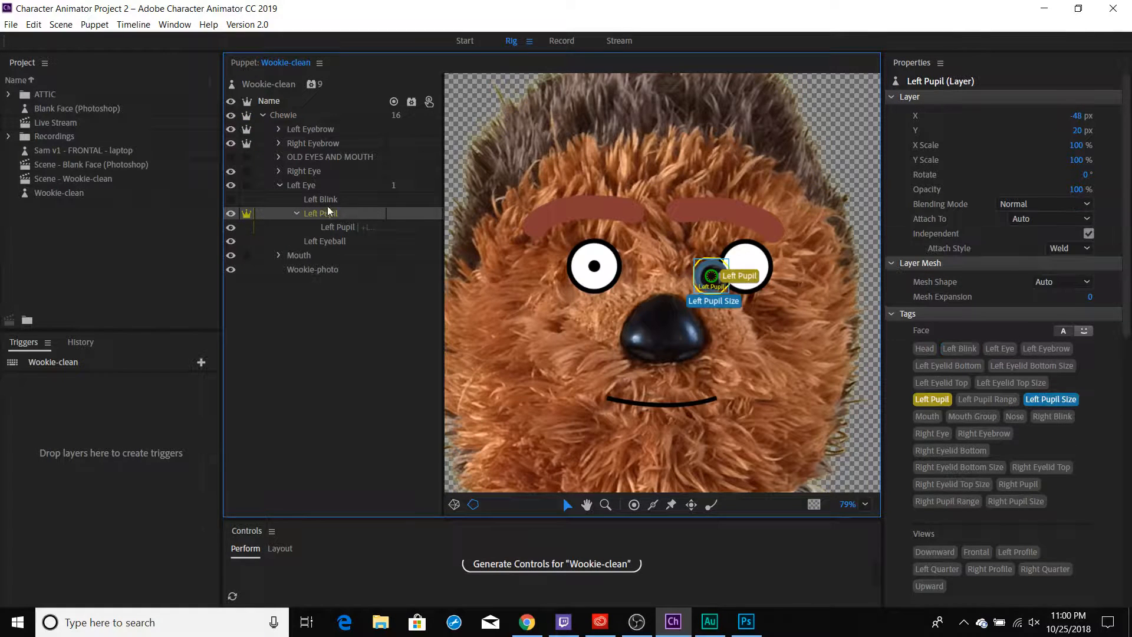
click(328, 199)
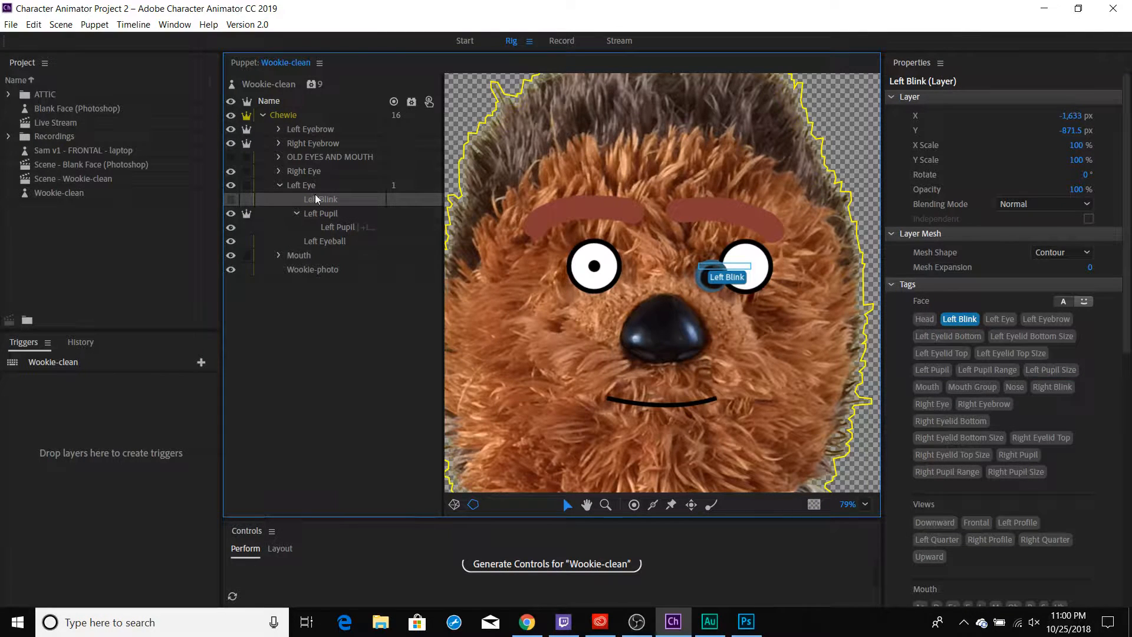
click(302, 185)
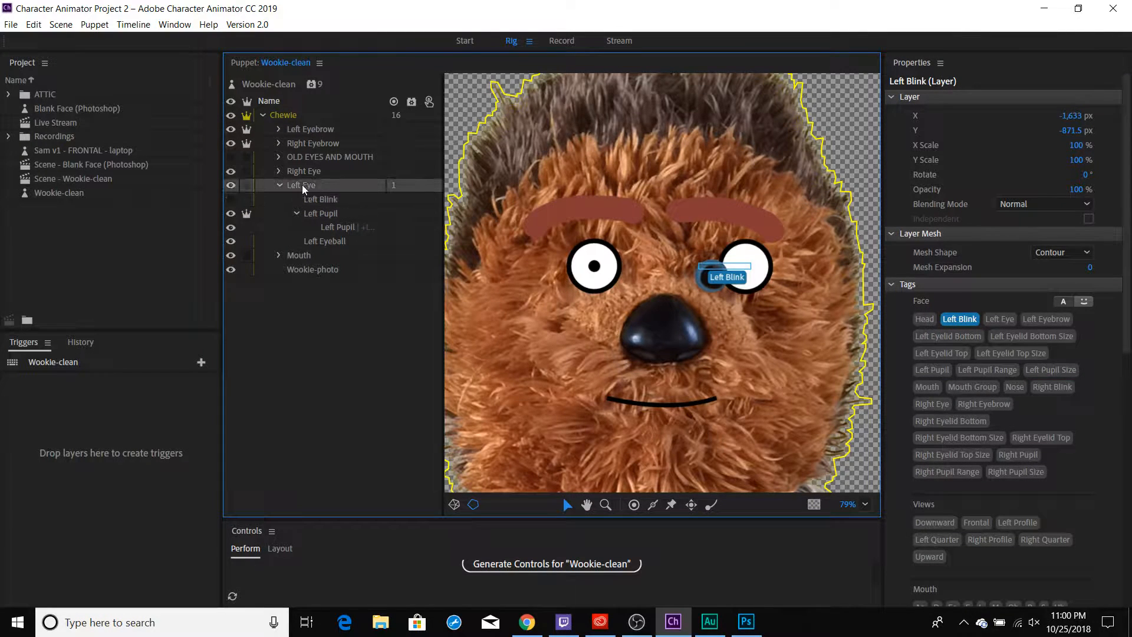
click(335, 199)
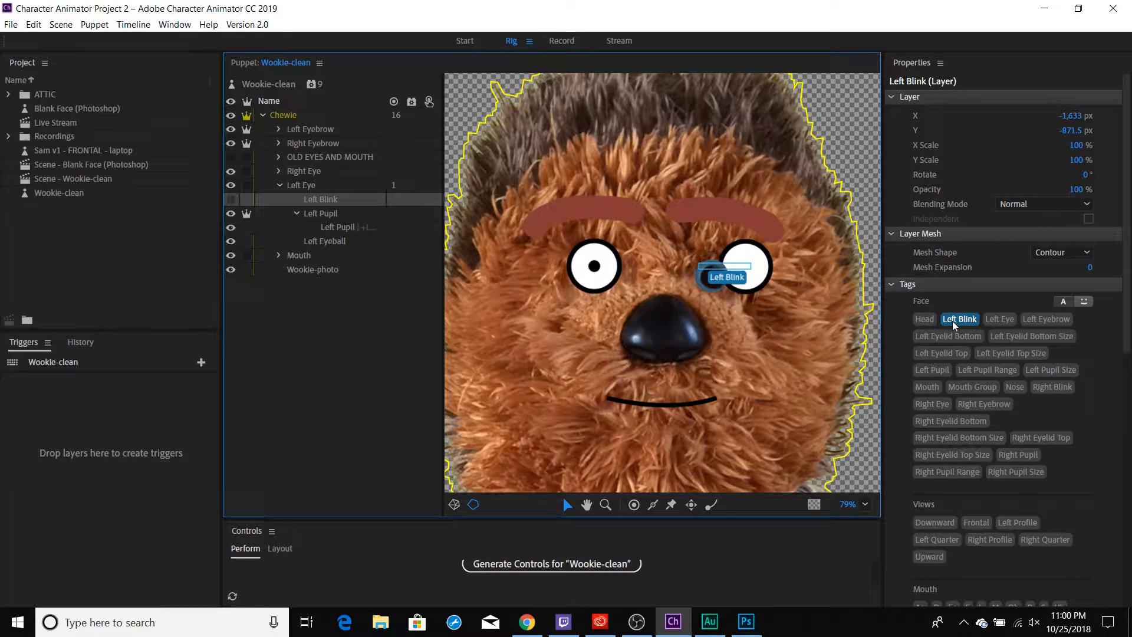
click(315, 213)
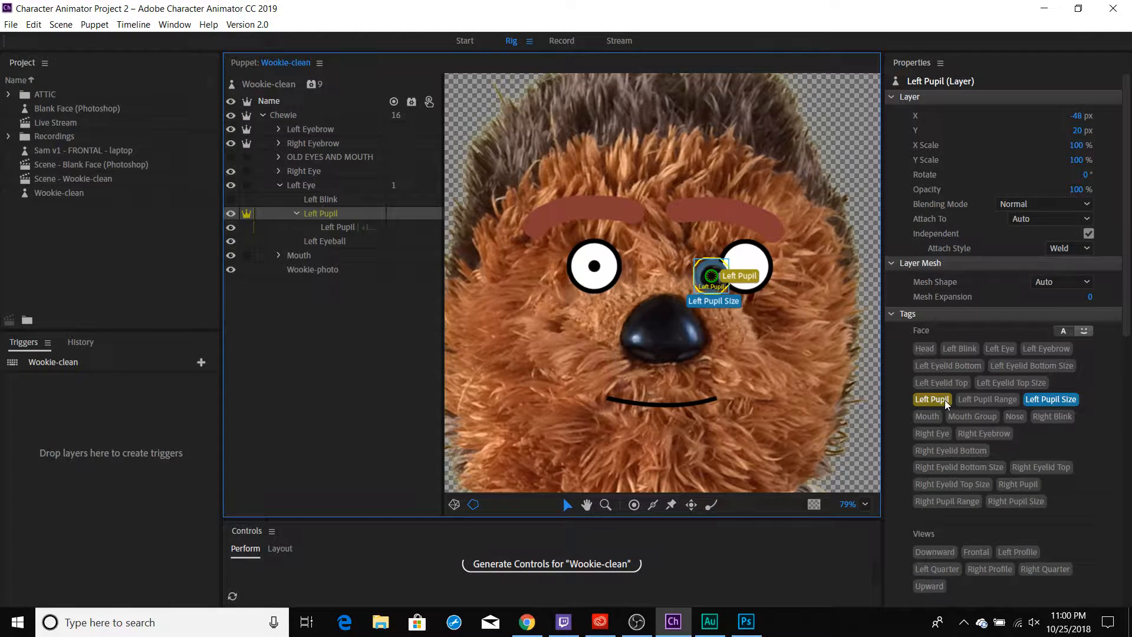
click(328, 241)
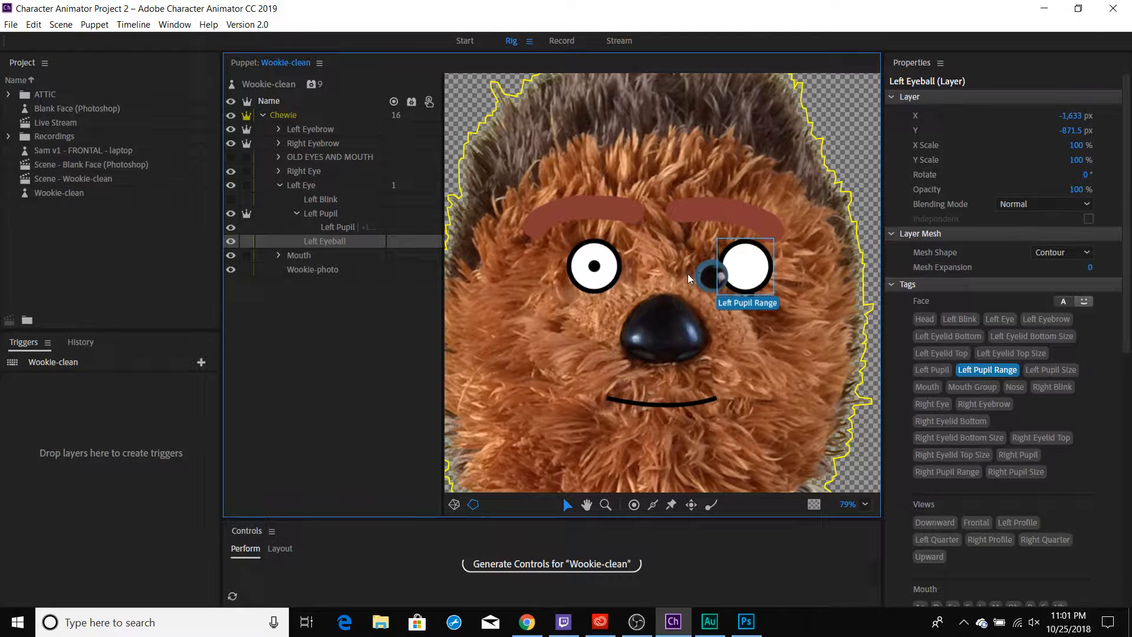
- In Photoshop, centre the Left Eyeball layer around the blue pupil at about X 5.09 in, Y 2.77 in, save, and return to Character Animator
key(alt+Tab)
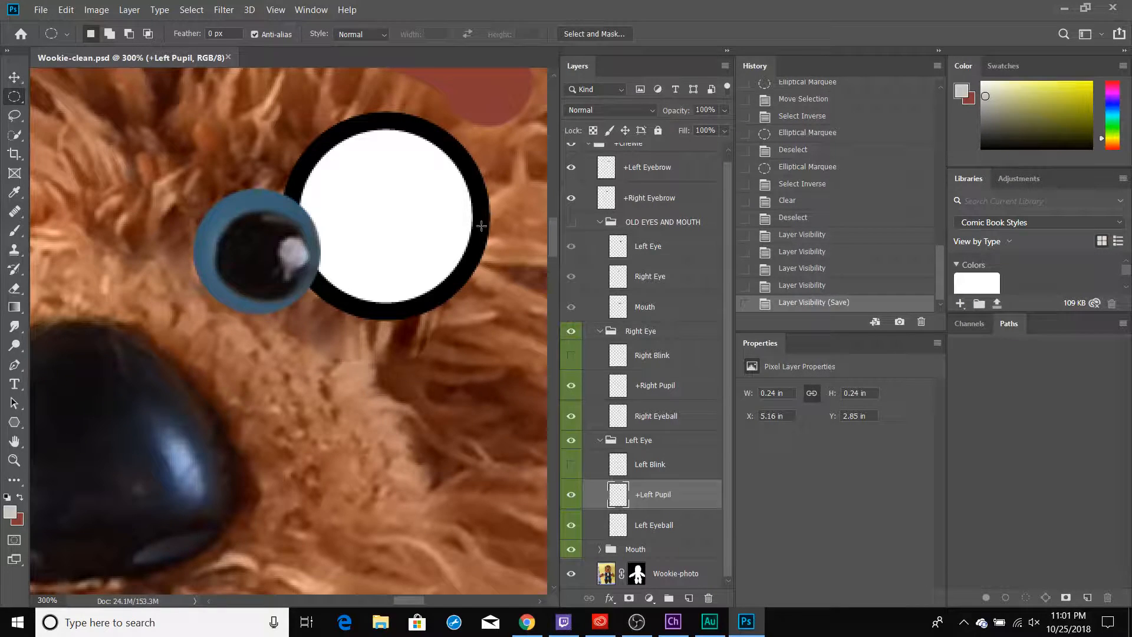
click(14, 77)
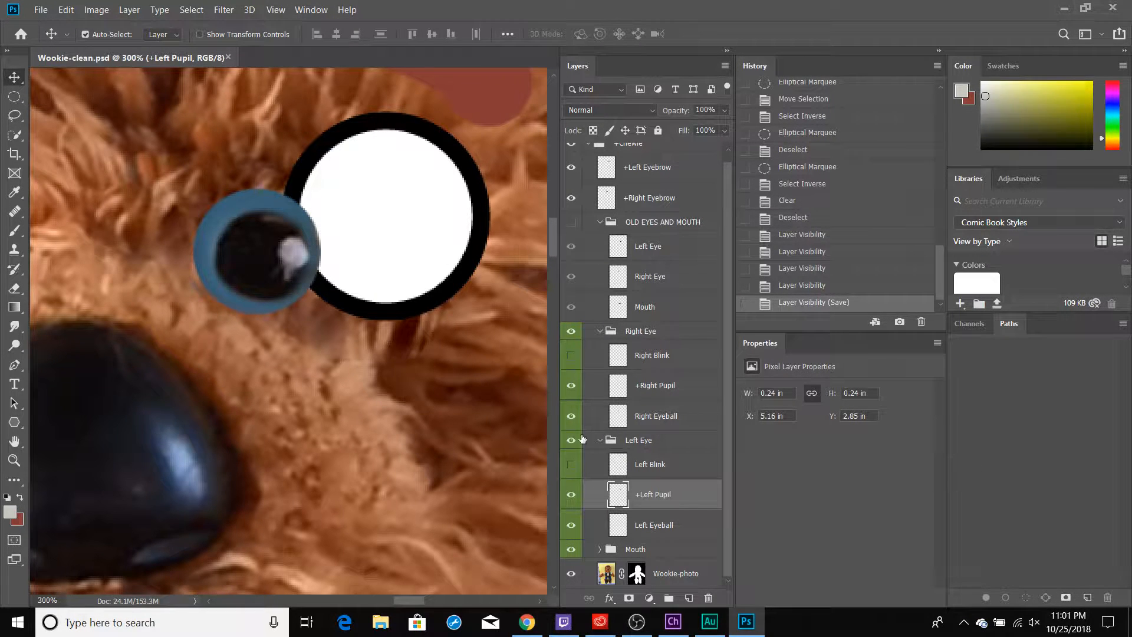
click(672, 526)
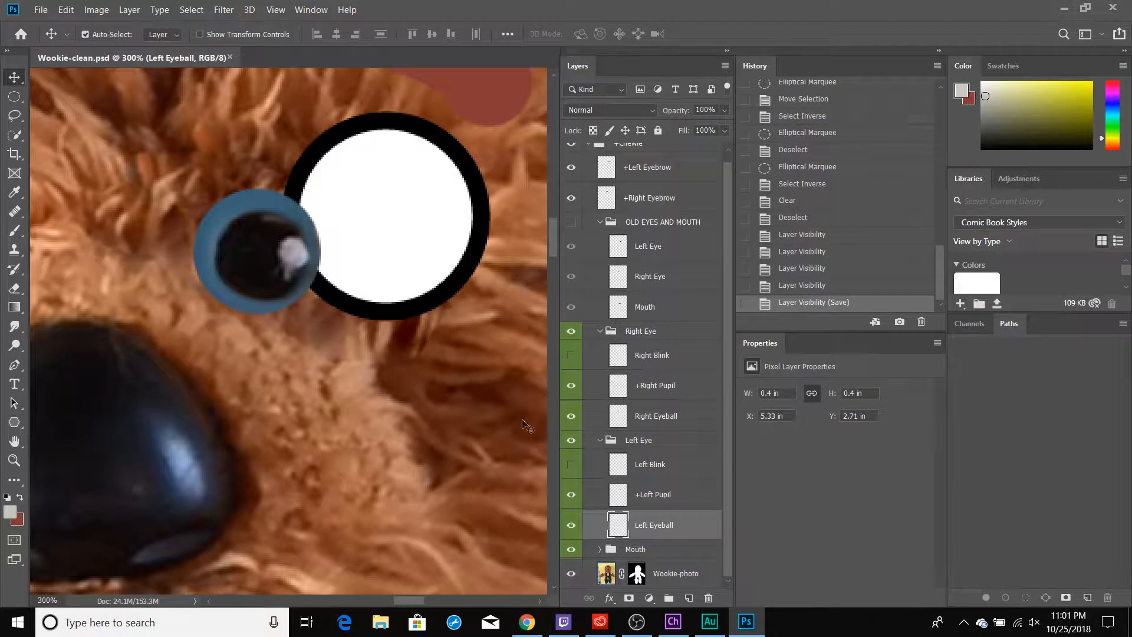
drag(417, 206, 293, 238)
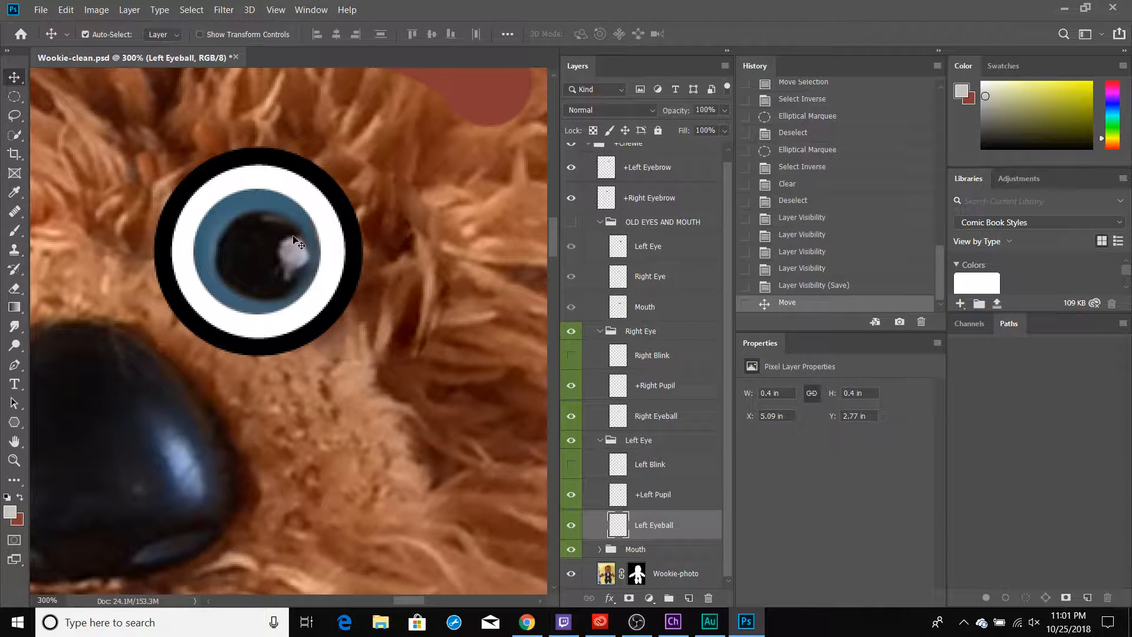
key(ctrl+s)
key(alt+Tab)
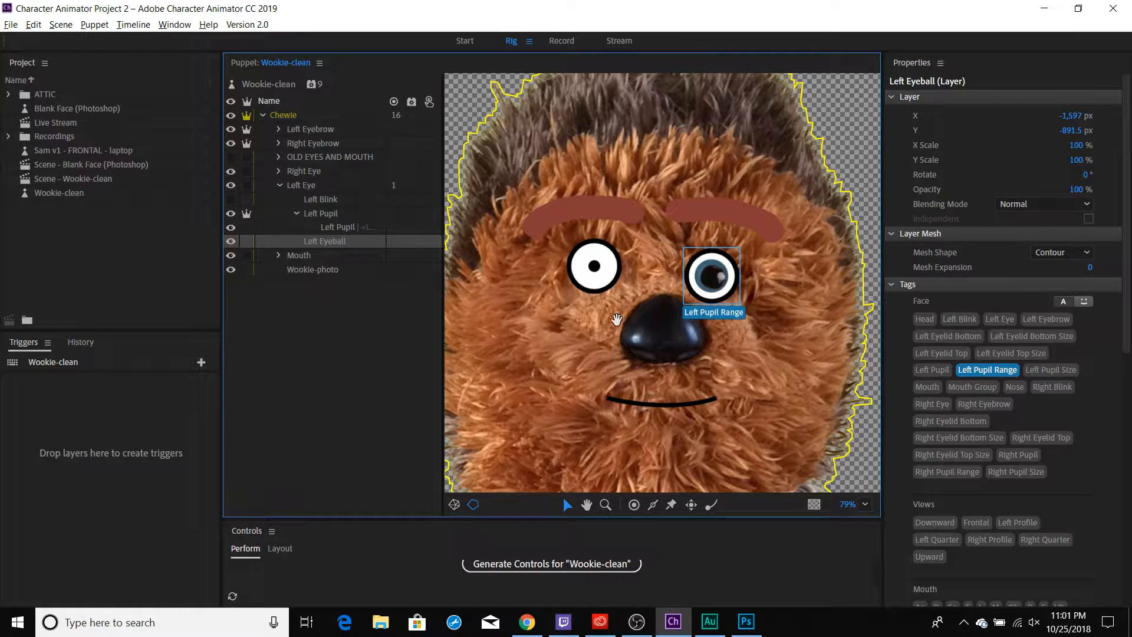
- Test the puppet's eye gaze in the Record workspace and set its Mouse & Touch Strength to 50%
click(561, 42)
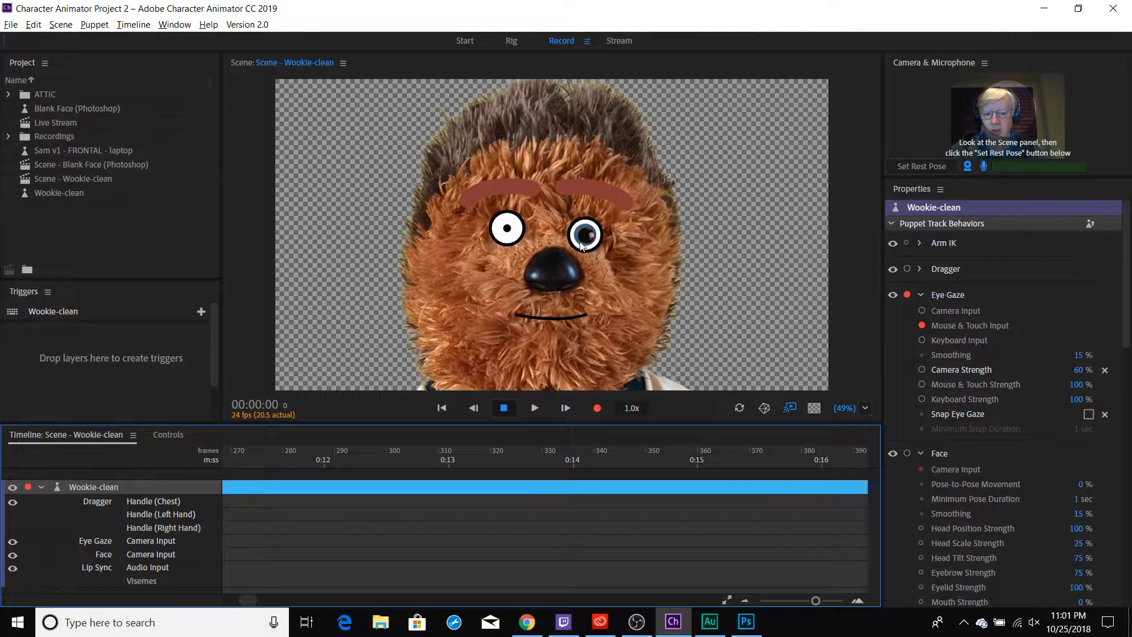
drag(643, 256, 674, 245)
drag(528, 241, 567, 236)
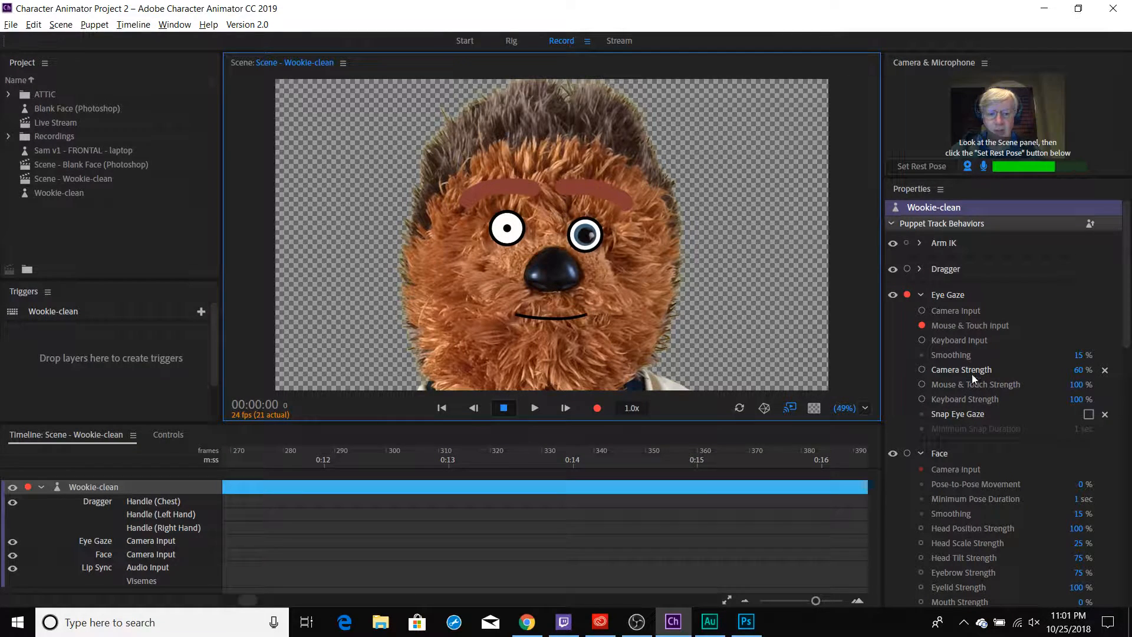
drag(1077, 385, 1048, 386)
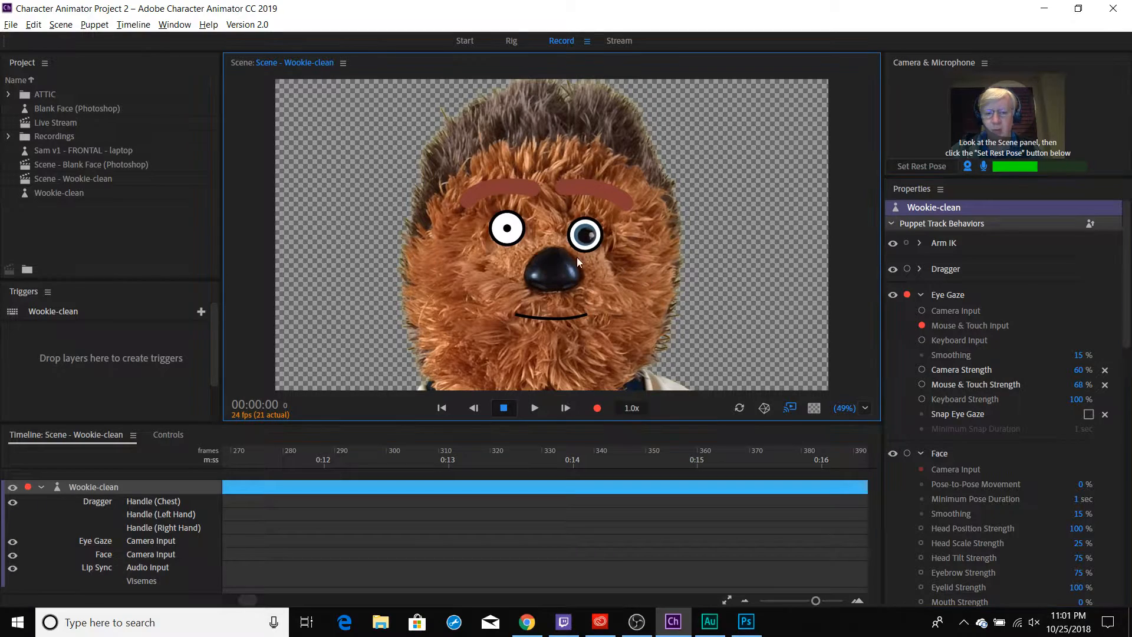
drag(577, 257, 357, 240)
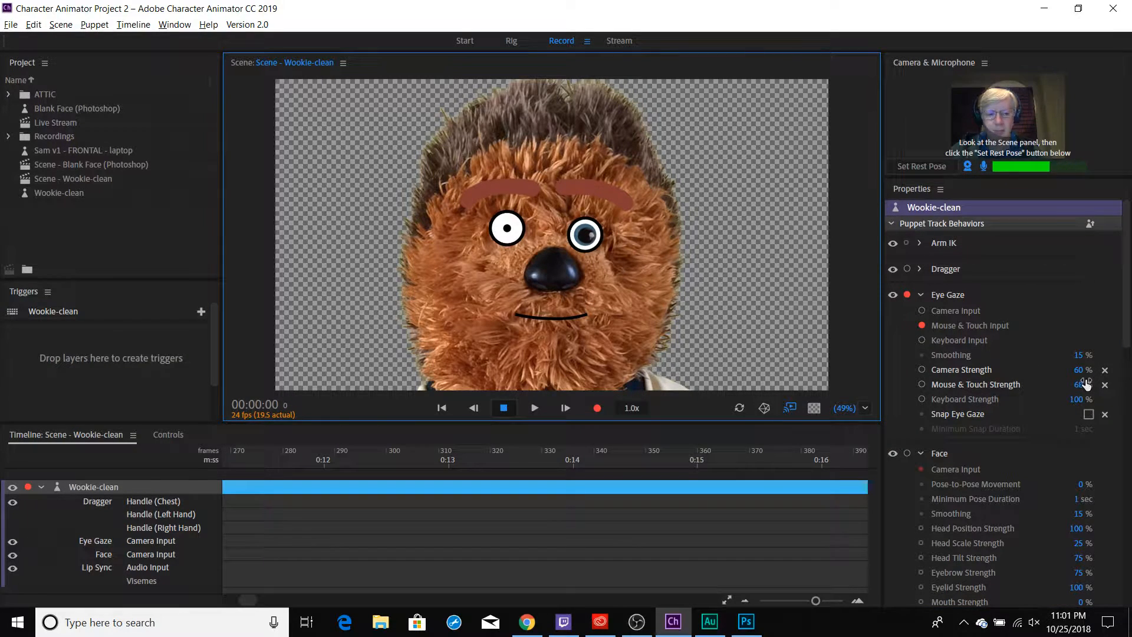
drag(1078, 385, 1061, 385)
mouse_move(601, 245)
mouse_down()
mouse_move(610, 252)
mouse_move(485, 255)
mouse_move(437, 223)
mouse_move(514, 172)
mouse_move(636, 165)
mouse_move(722, 281)
mouse_move(369, 332)
mouse_move(411, 148)
mouse_move(290, 264)
mouse_move(530, 286)
mouse_move(618, 234)
mouse_move(580, 243)
mouse_up()
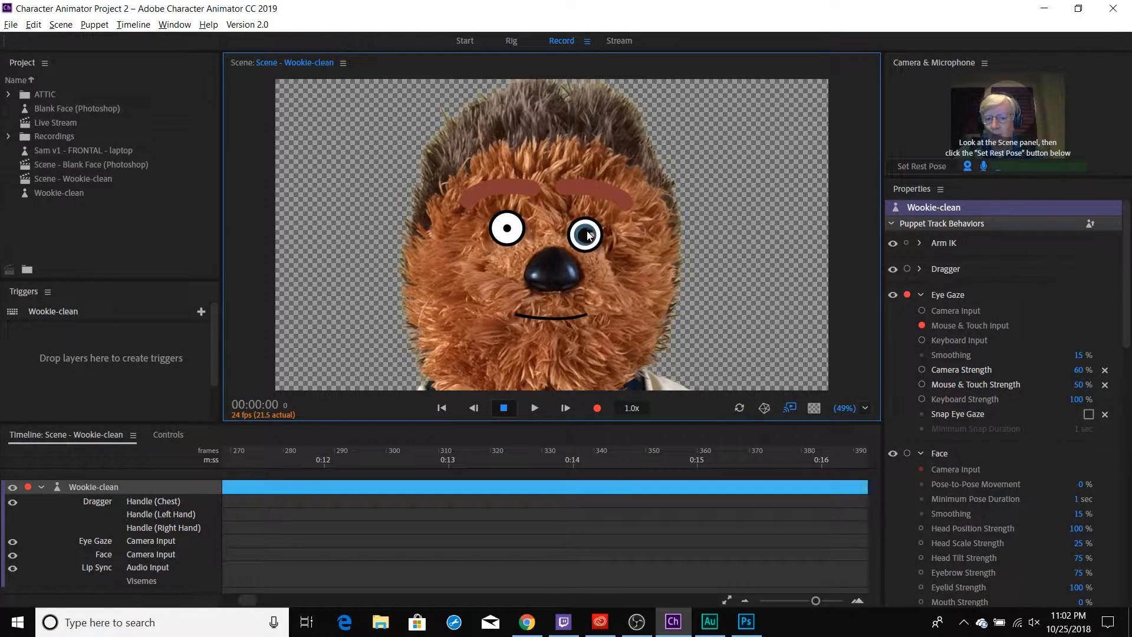
- Rename the Left Eyeball layer as Left Pupil Range in Photoshop, save, and check its tag in Character Animator's rig
key(alt+Tab)
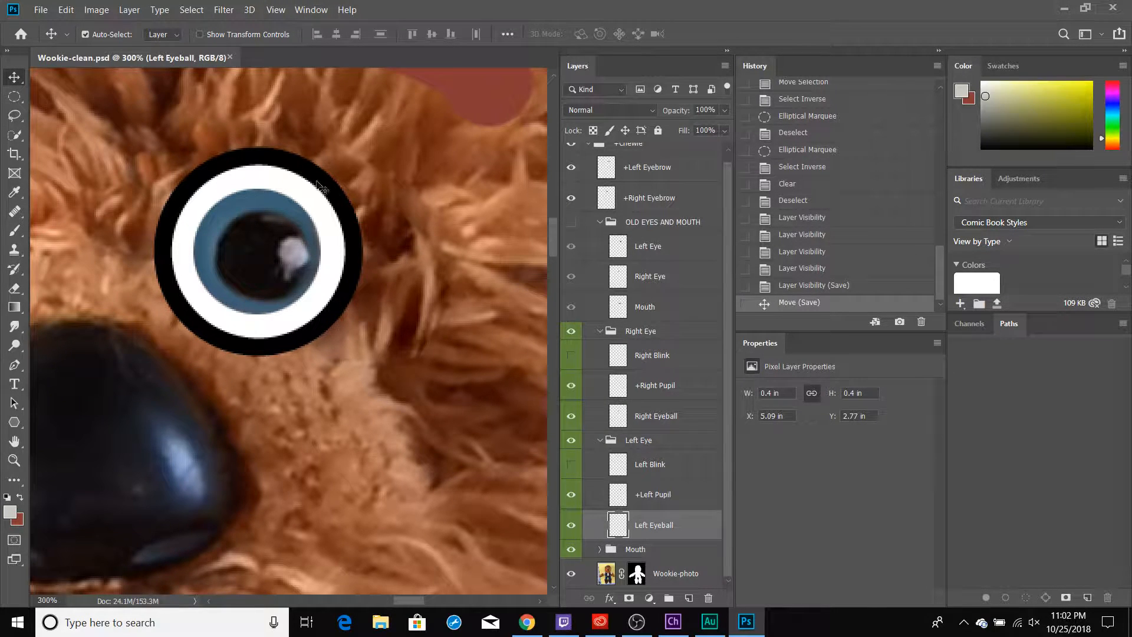
double_click(647, 525)
text(Left)
key(Return)
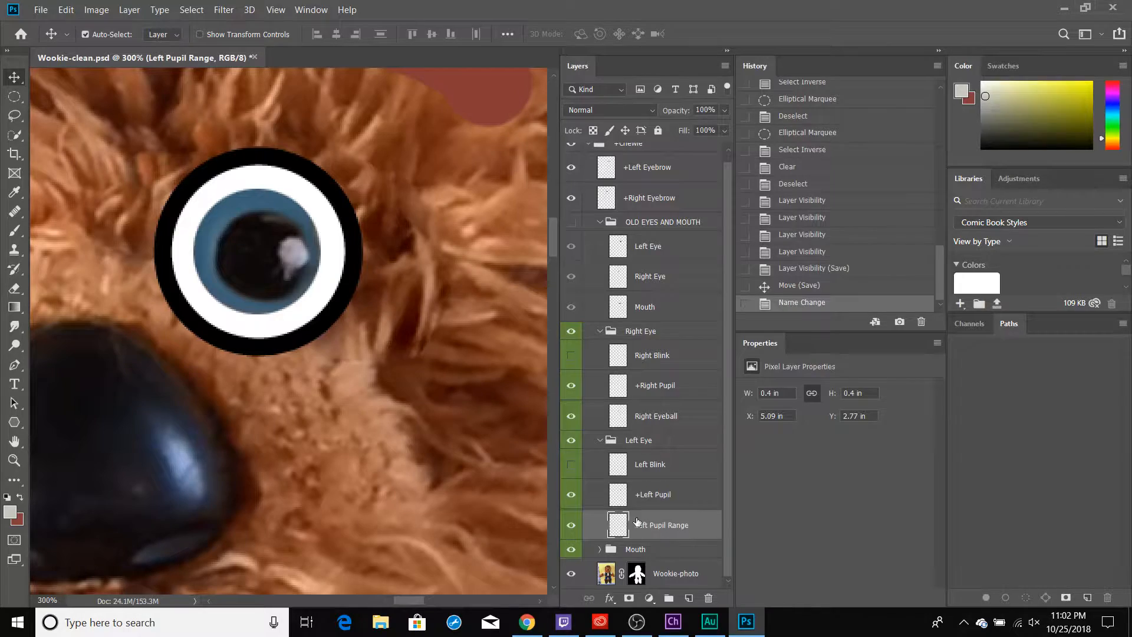
key(alt+Tab)
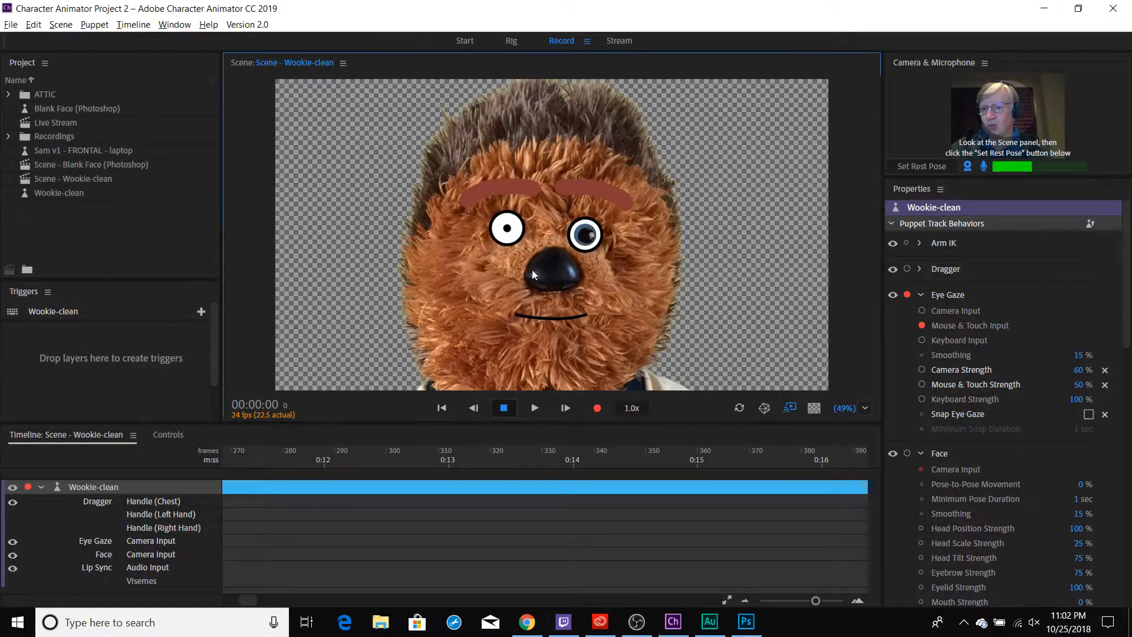
key(alt+Tab)
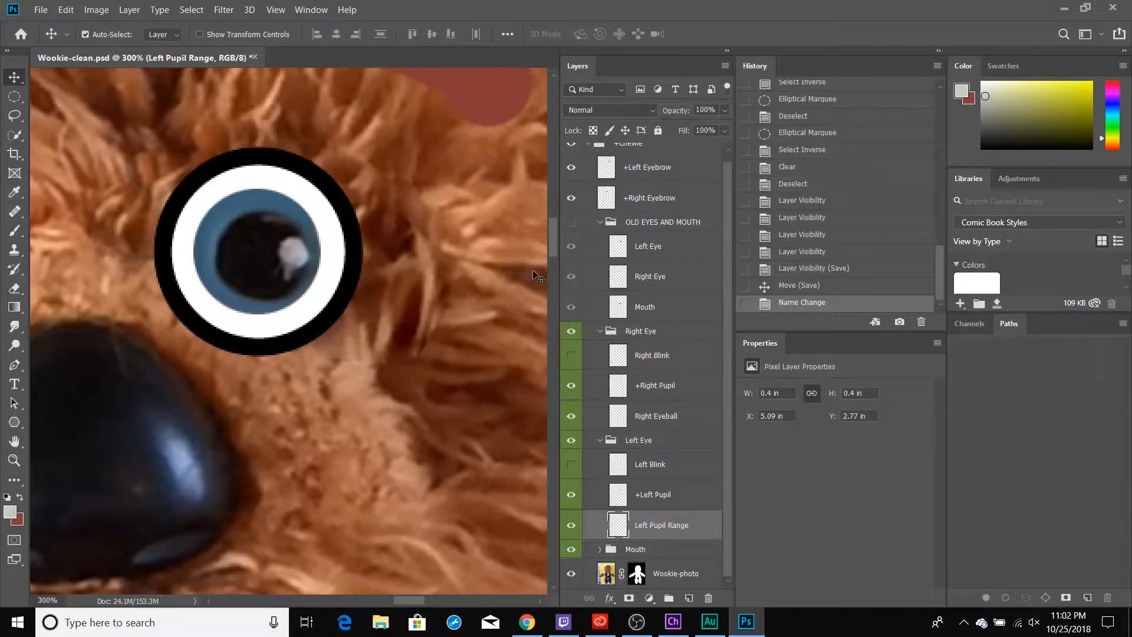
key(ctrl+s)
key(alt+Tab)
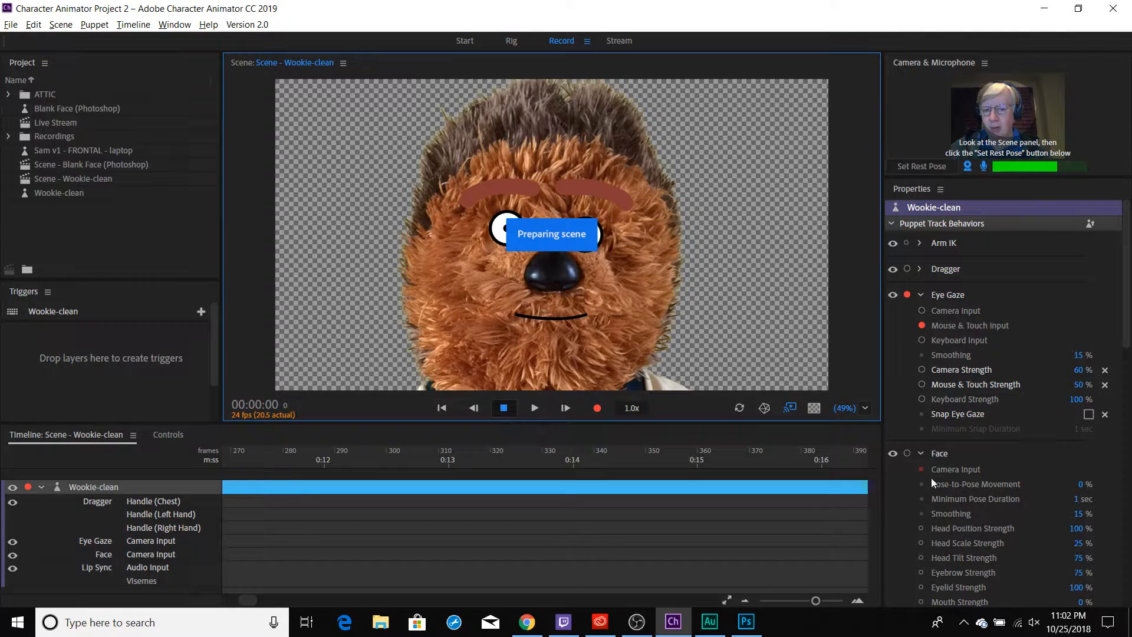
click(512, 40)
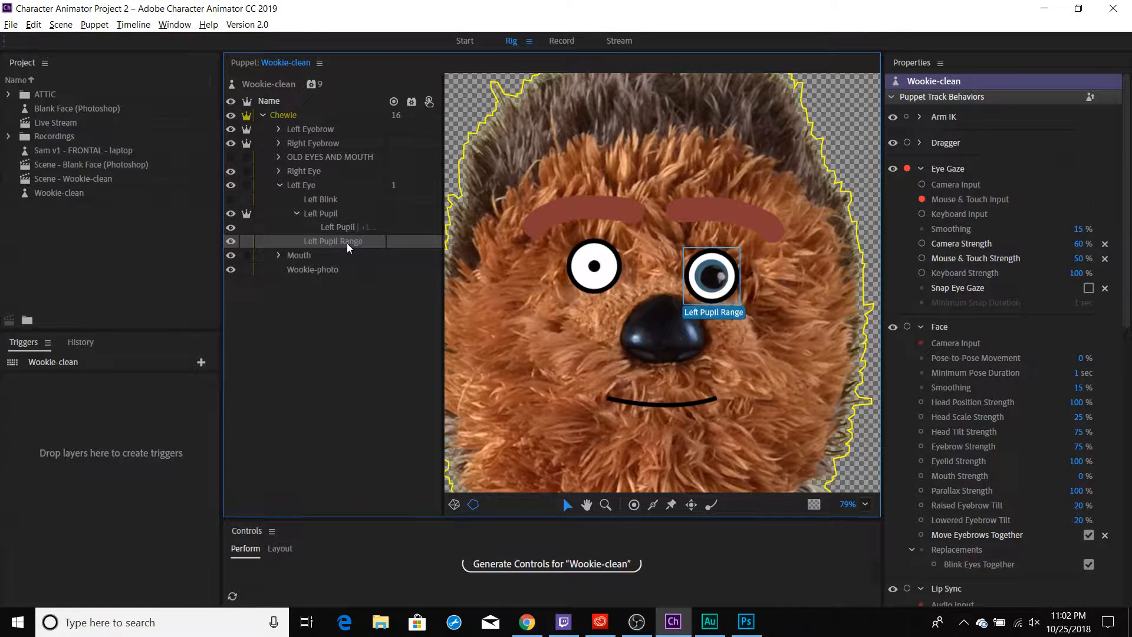
click(348, 243)
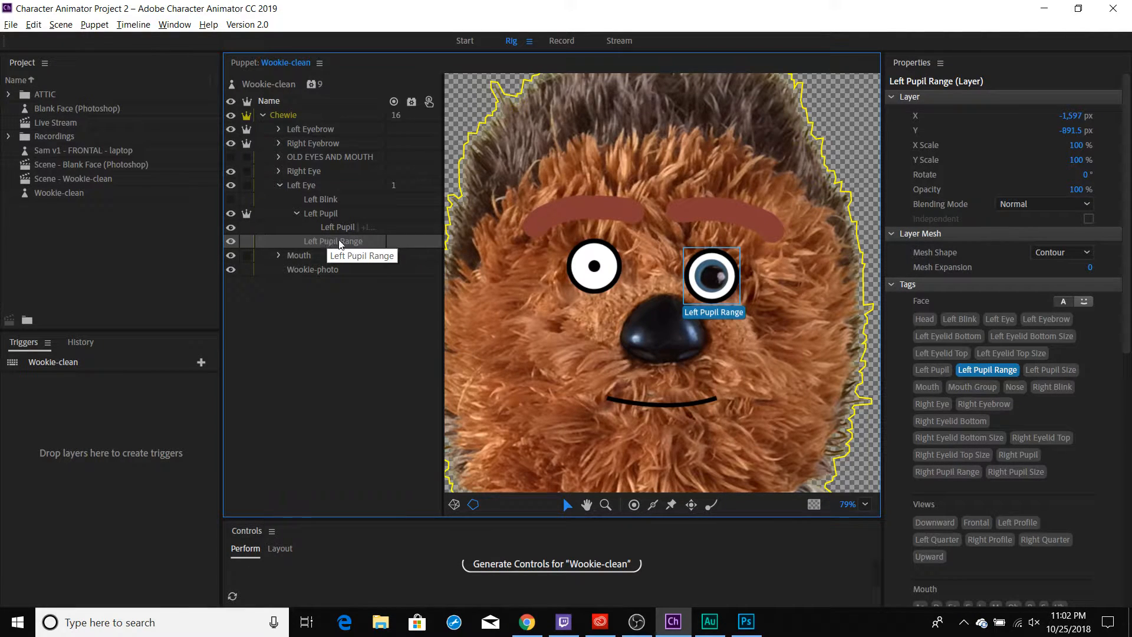
- Hide the Left Pupil Range layer in Photoshop, save the file and switch back to Character Animator
key(alt+Tab)
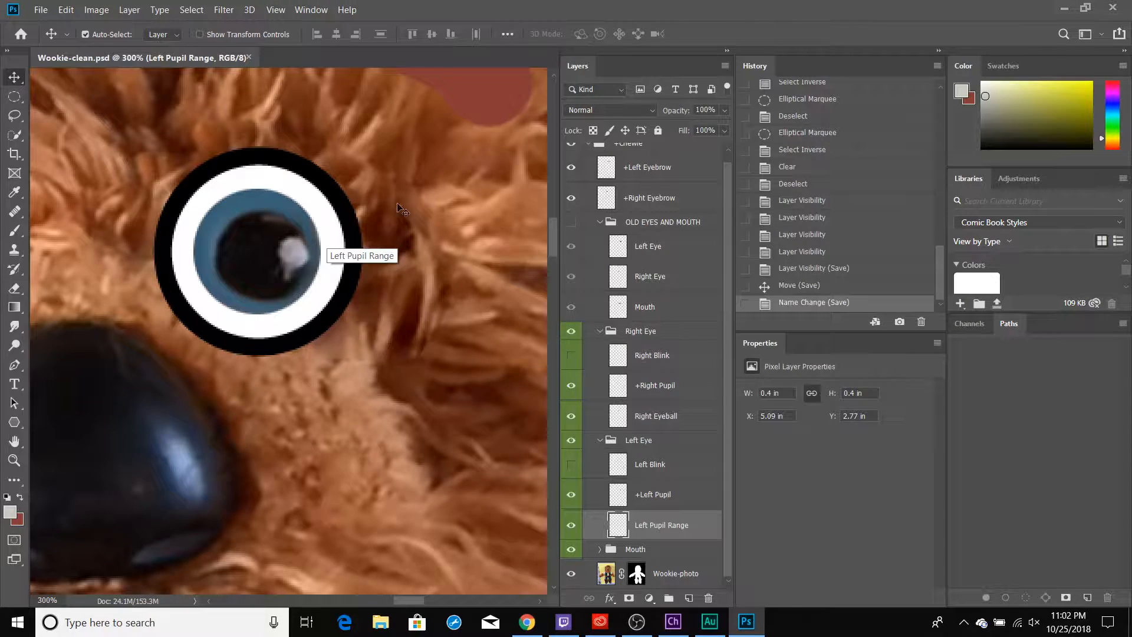
key(alt+Tab)
key(alt+Tab)
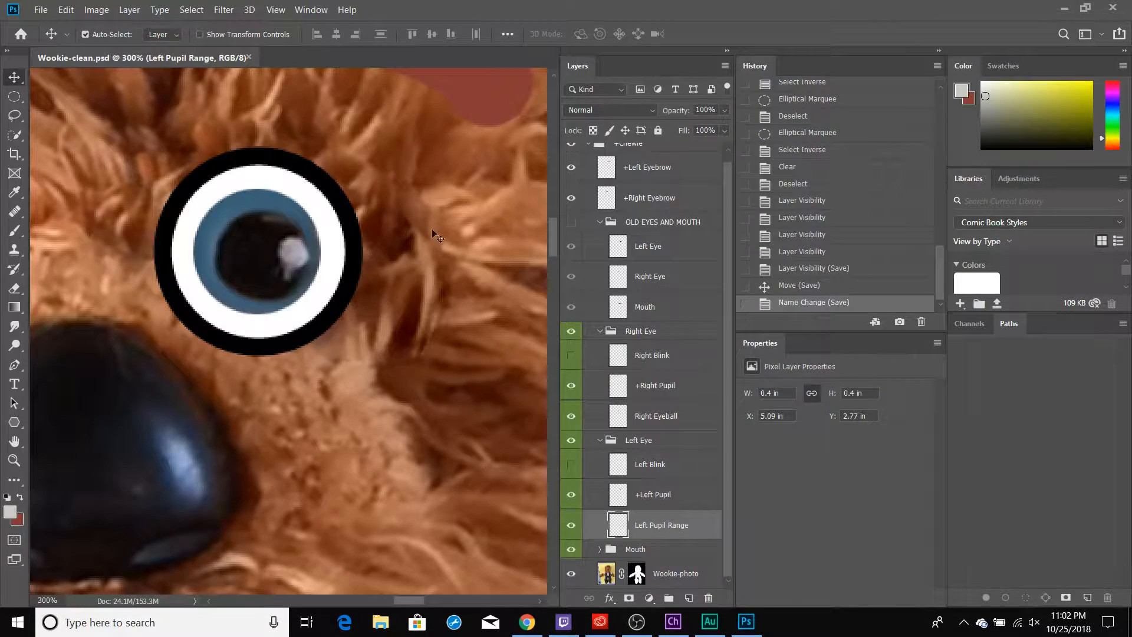
click(572, 527)
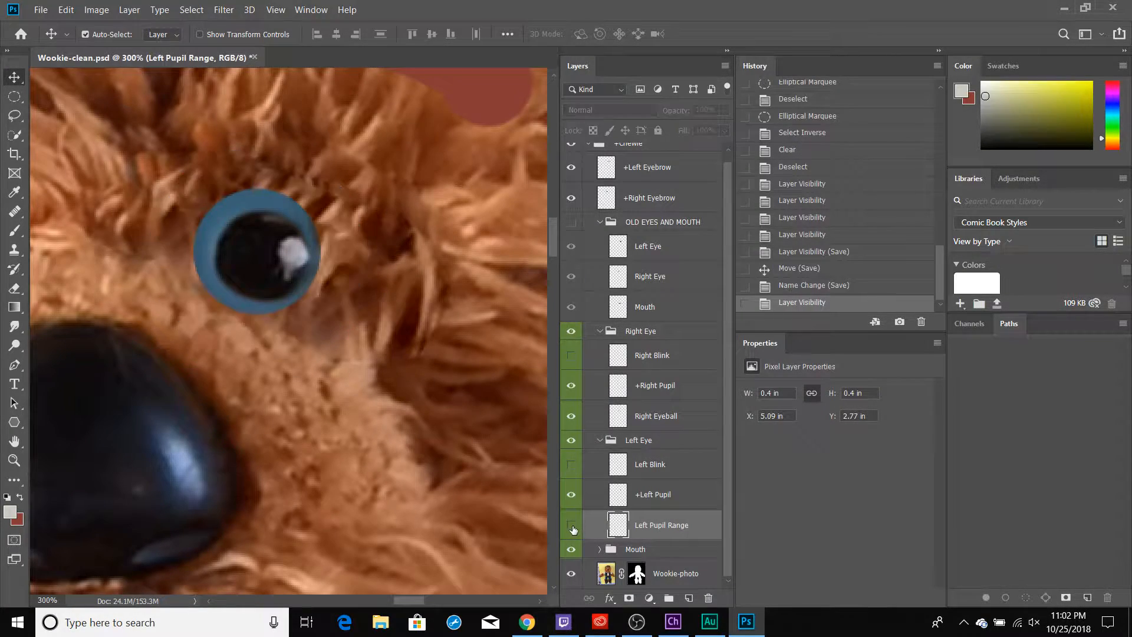
key(ctrl+s)
key(alt+Tab)
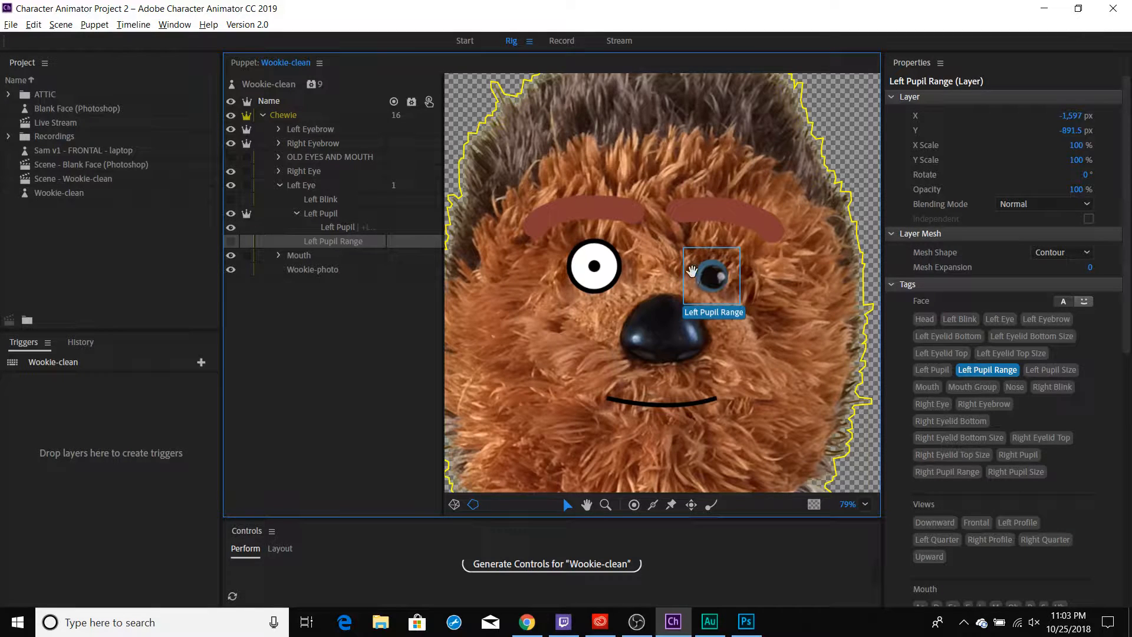
- Switch to Photoshop and move the Left Pupil Range layer above +Left Pupil in the Left Eye group
key(alt+Tab)
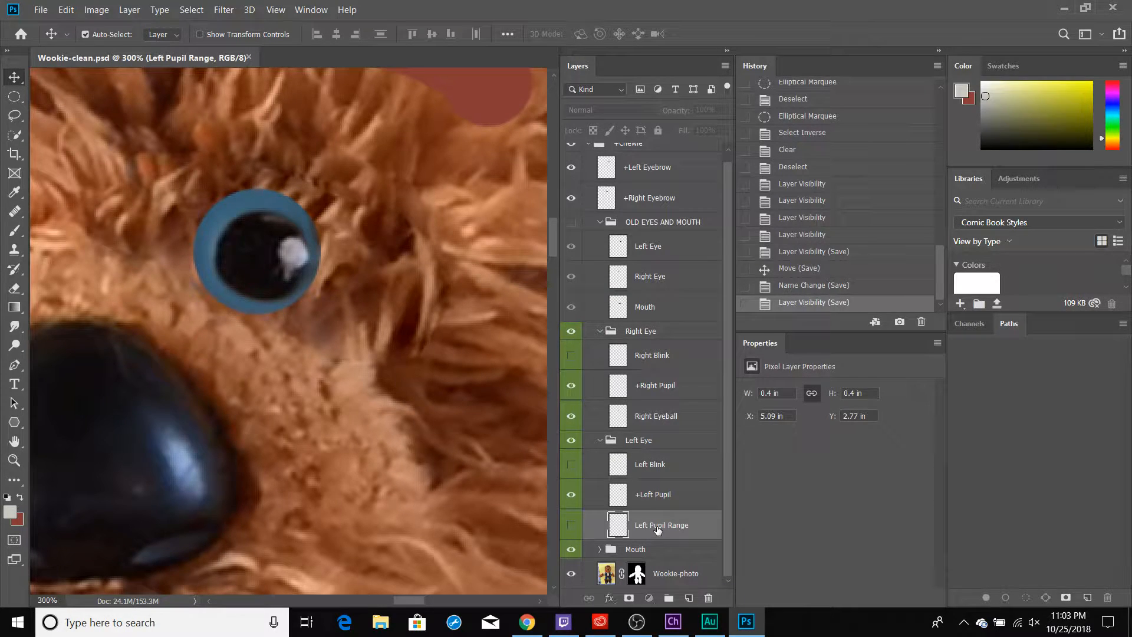
drag(658, 529, 665, 492)
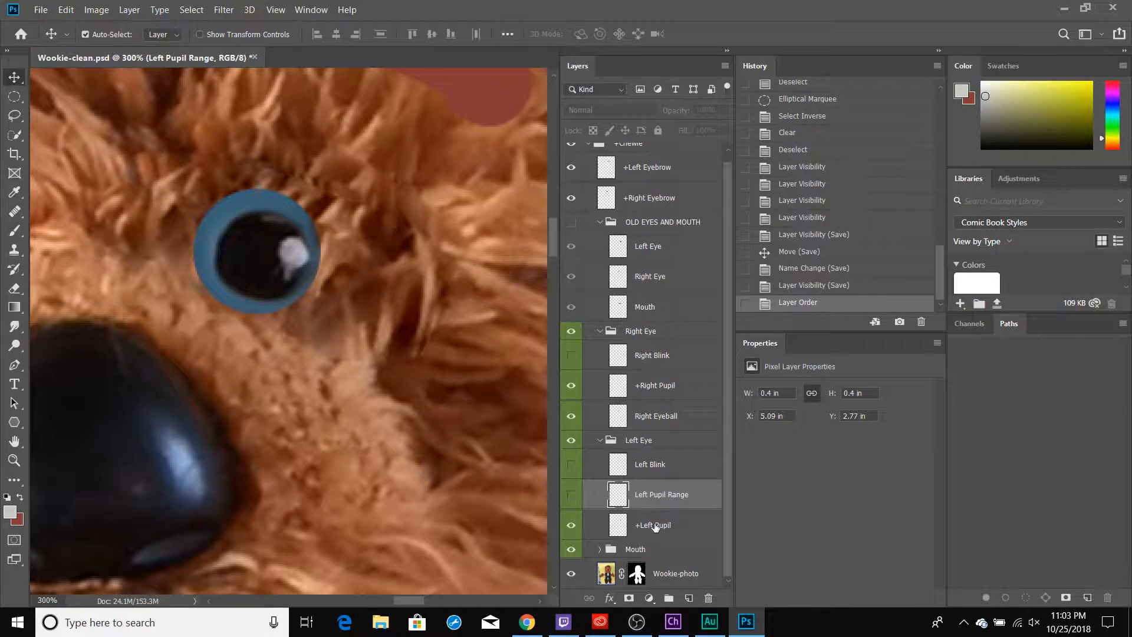
- Hide the Wookie-photo layer and copy the old Left Eye layer to below +Left Pupil in the Left Eye group
click(572, 573)
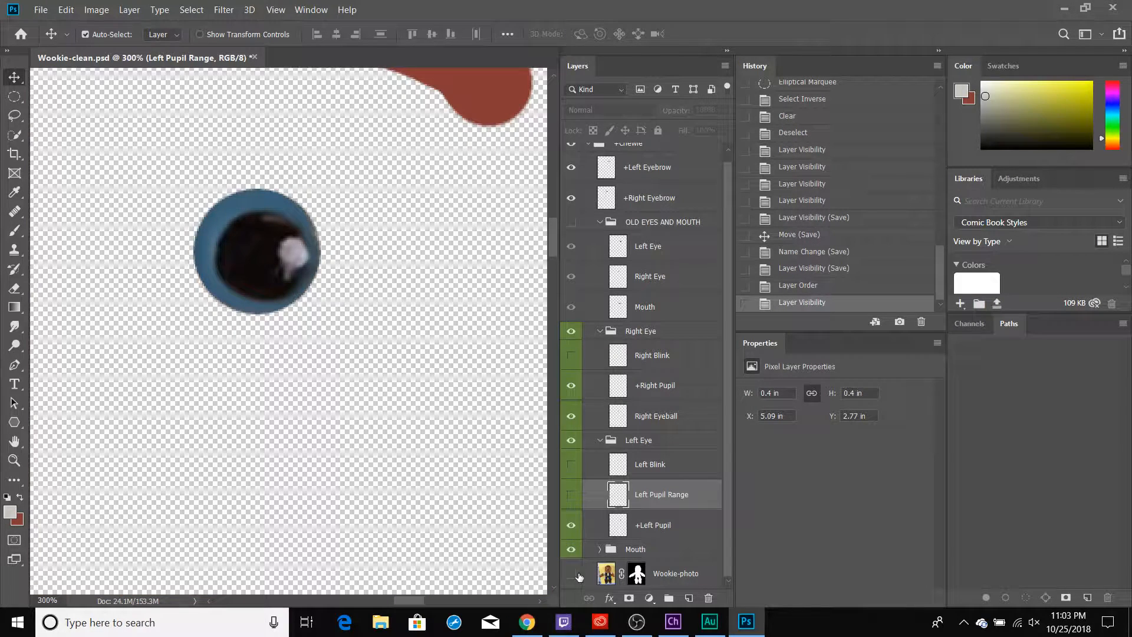
click(656, 248)
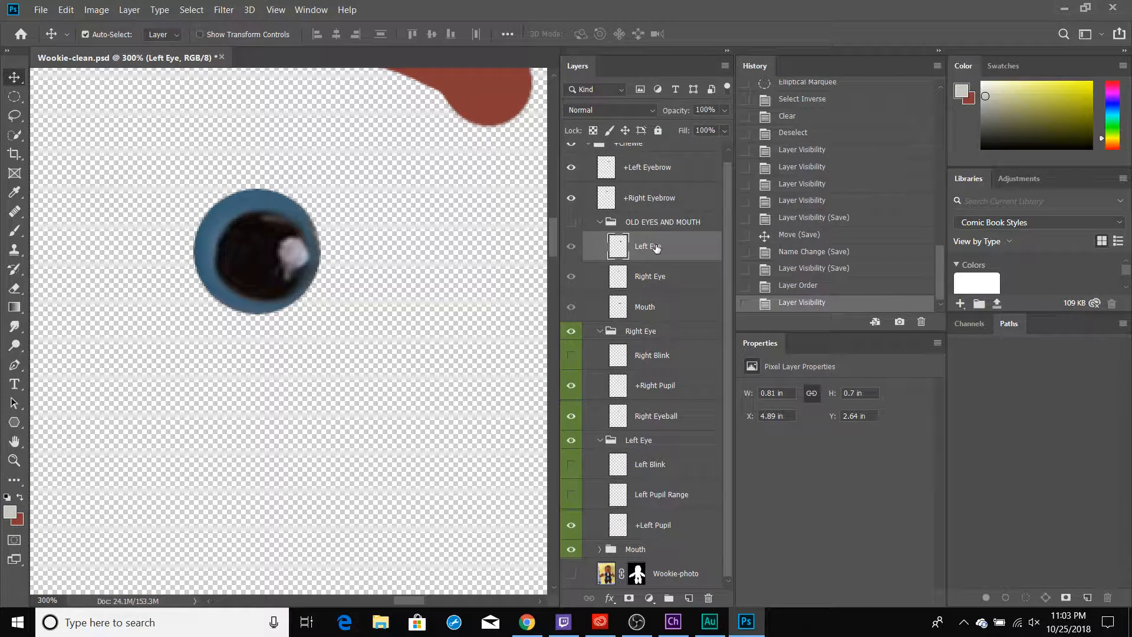
drag(656, 248, 671, 527)
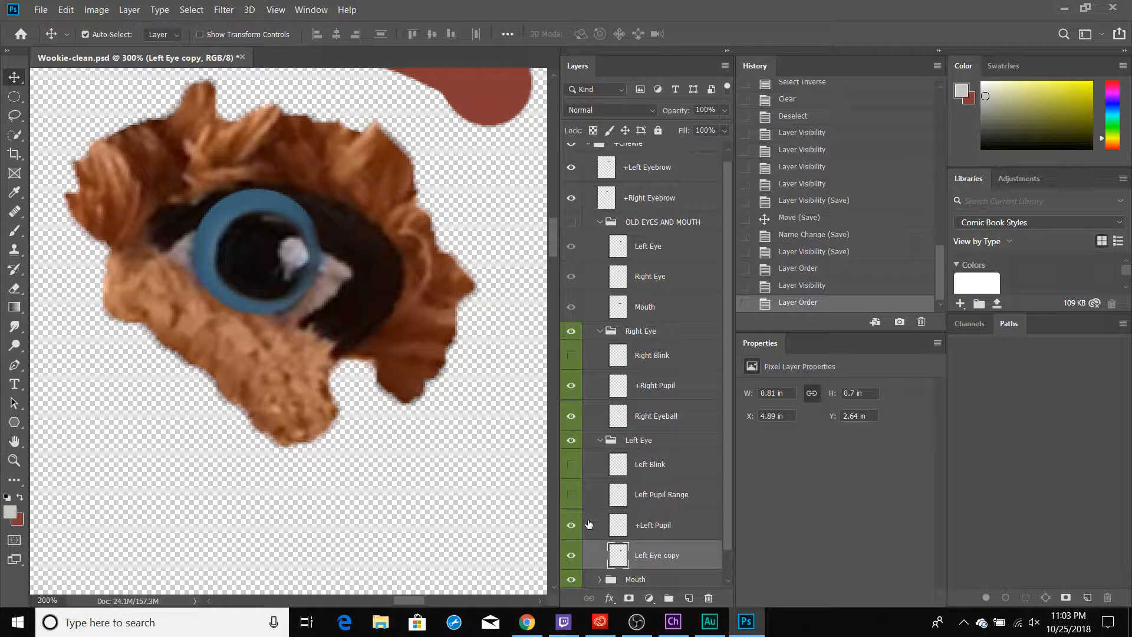
- Hide the +Left Pupil layer and rename the Left Eye copy layer as Left Eyeball
click(570, 526)
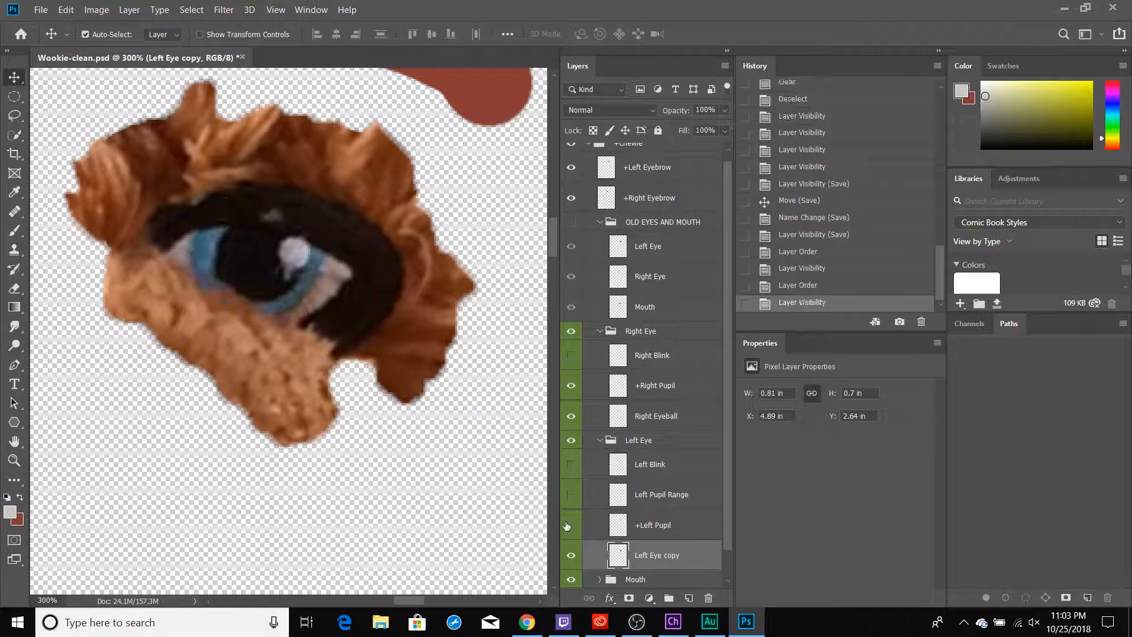
double_click(667, 557)
text(Left Eyeball)
key(Return)
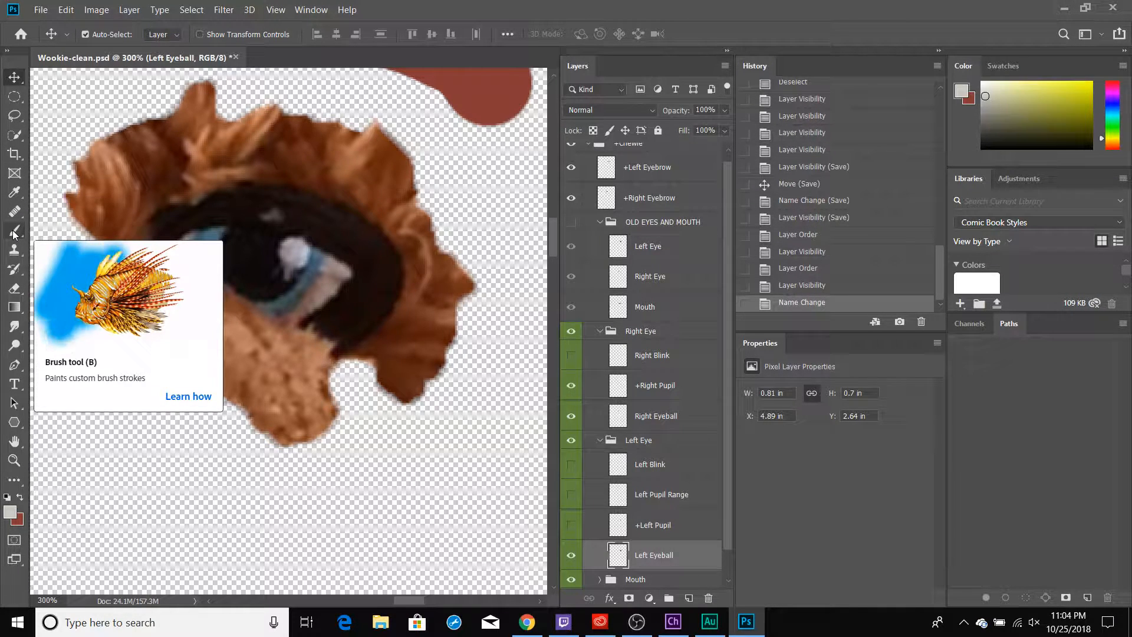
click(21, 116)
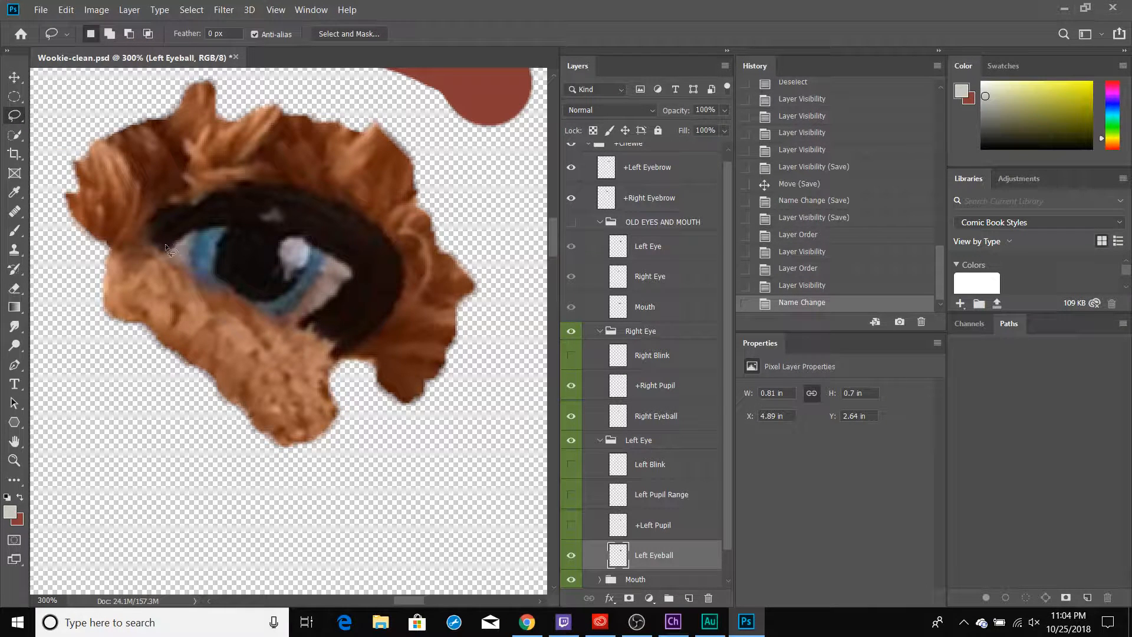
right_click(18, 139)
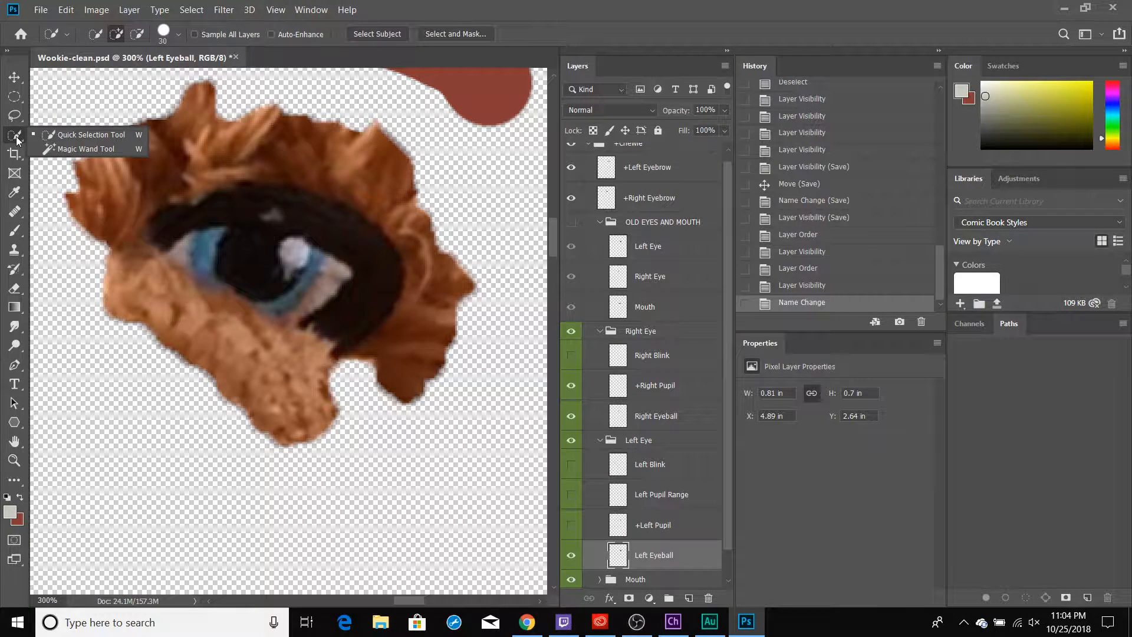
click(78, 135)
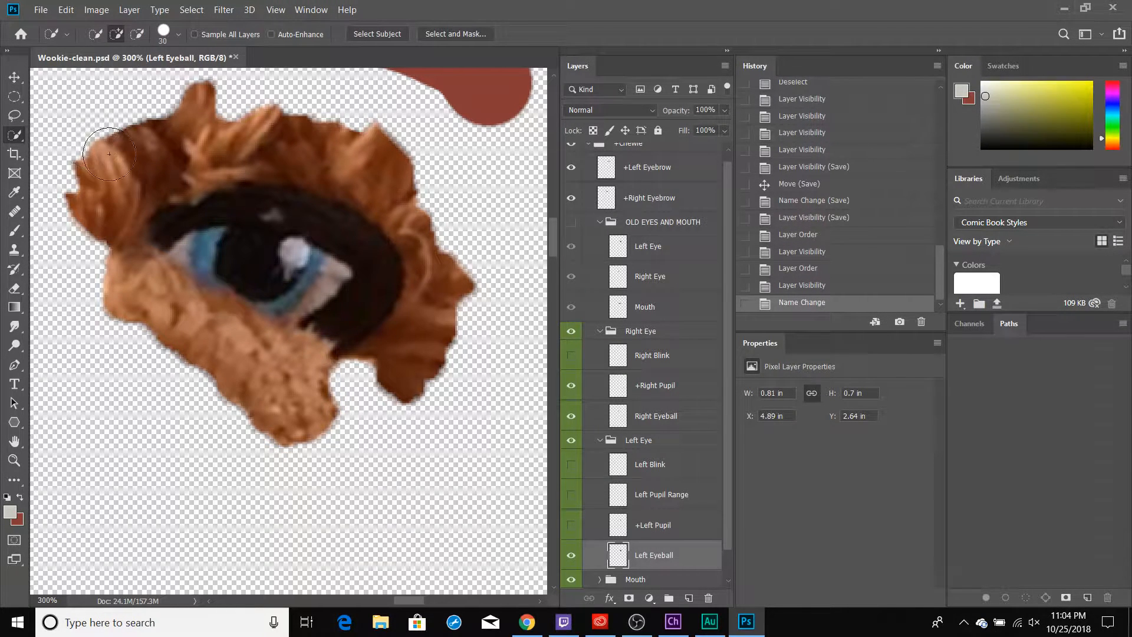
click(199, 232)
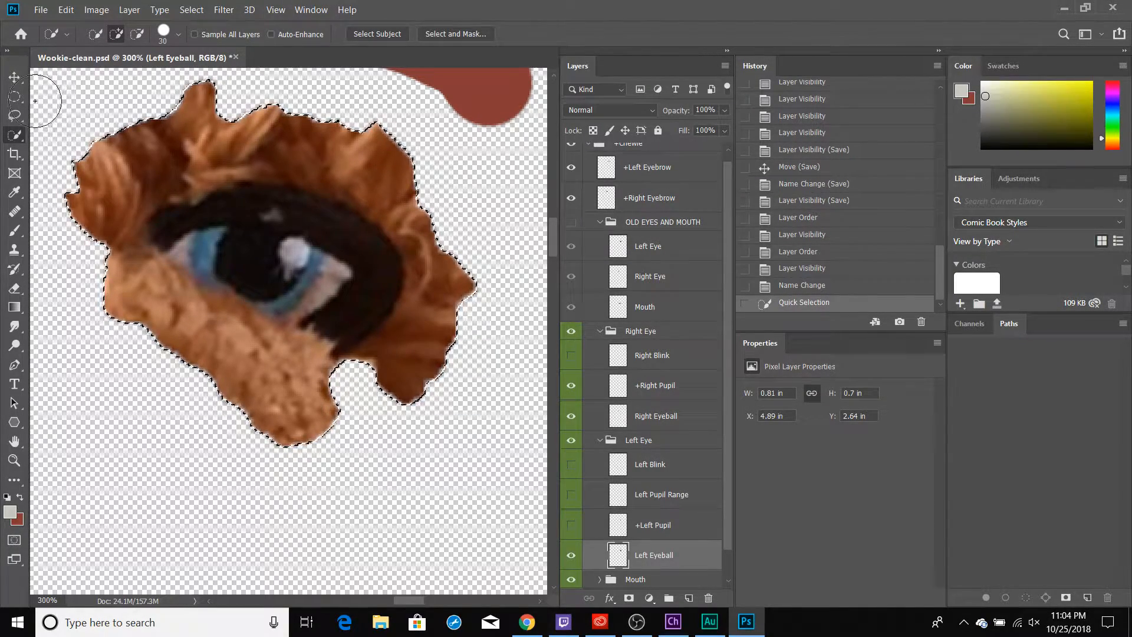
click(176, 36)
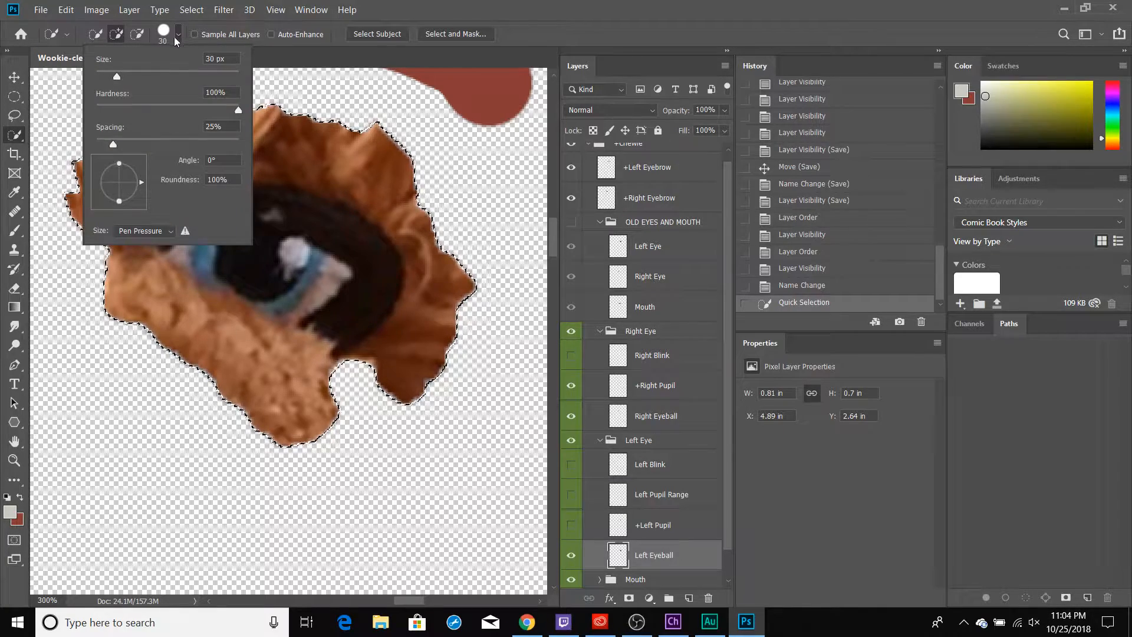
drag(117, 76, 105, 76)
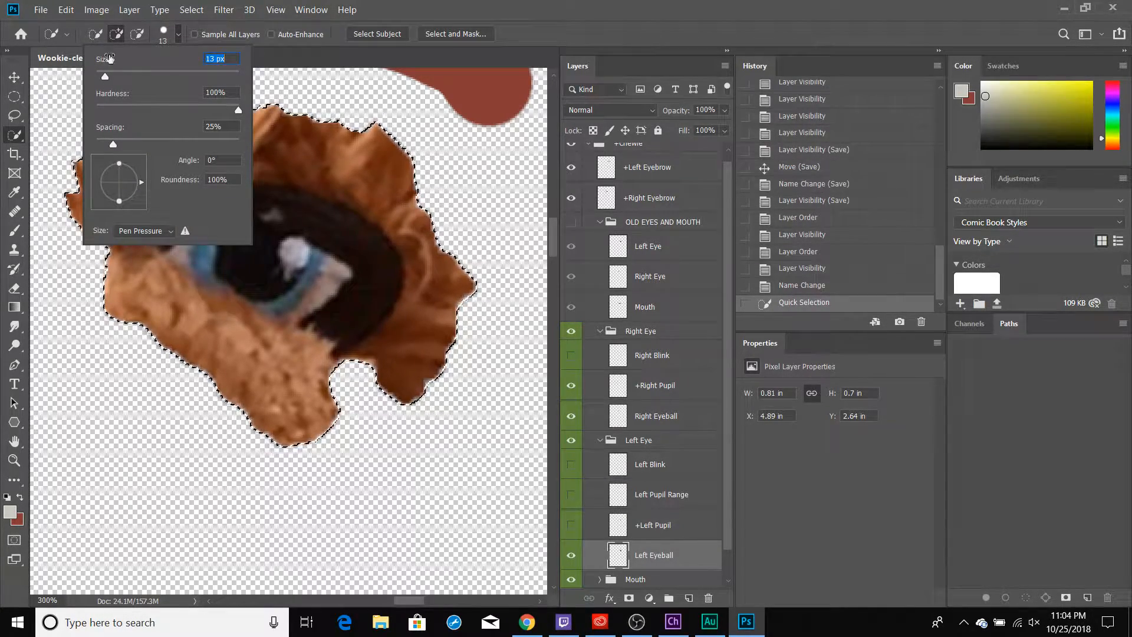
click(96, 35)
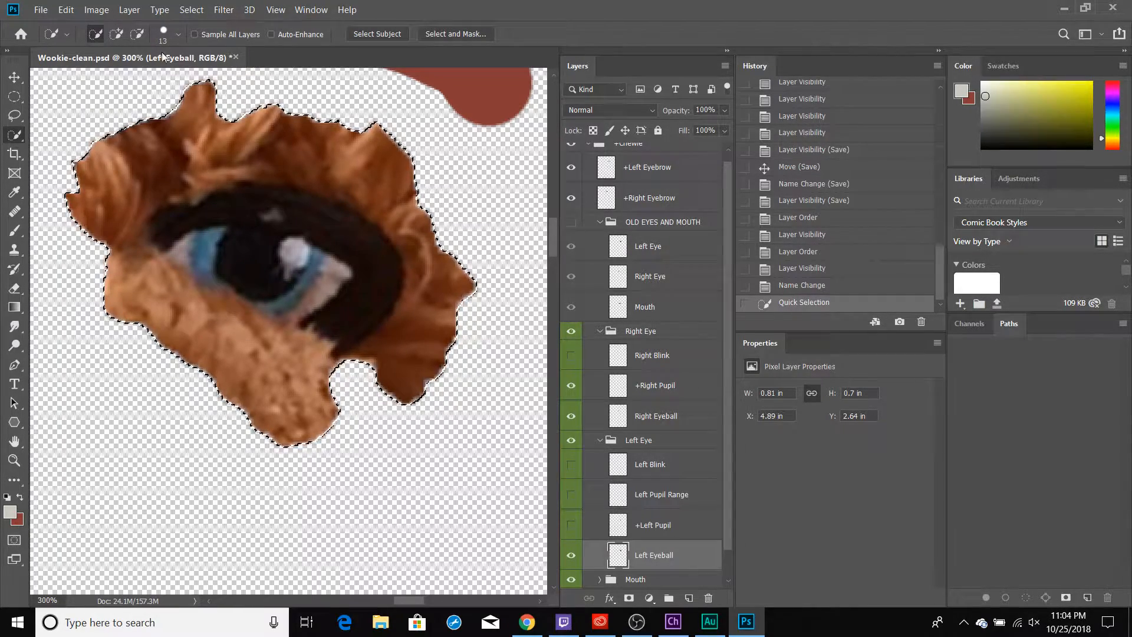
click(137, 35)
mouse_move(217, 152)
mouse_down()
mouse_move(92, 215)
mouse_move(119, 283)
mouse_move(236, 366)
mouse_up()
drag(331, 399, 392, 301)
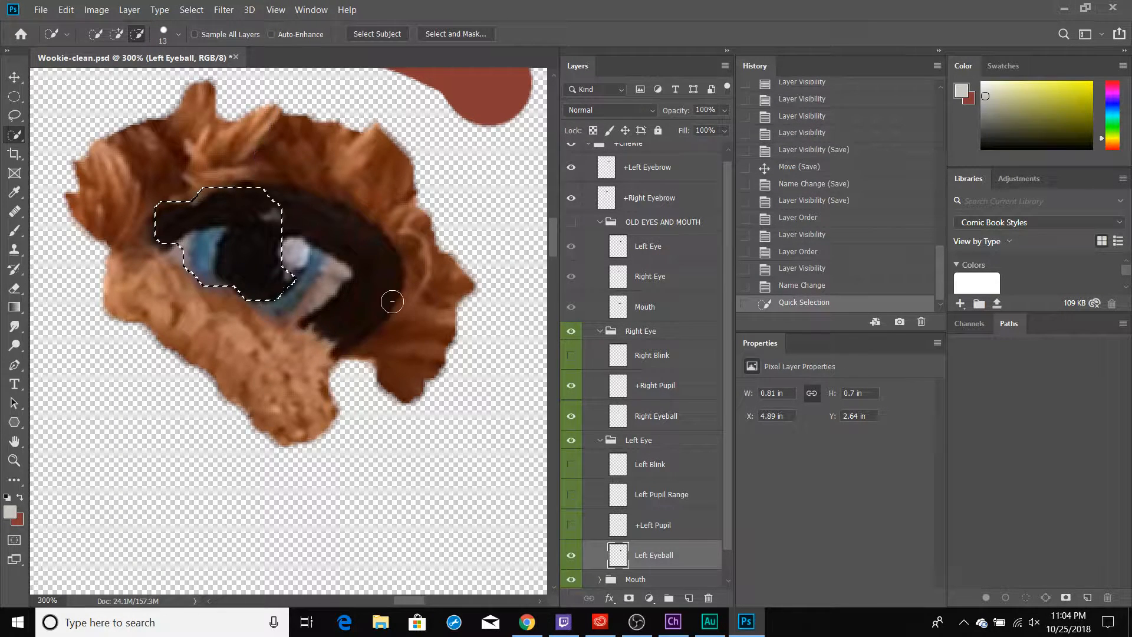
mouse_move(353, 187)
mouse_down()
mouse_move(387, 228)
mouse_move(309, 157)
mouse_move(269, 164)
mouse_up()
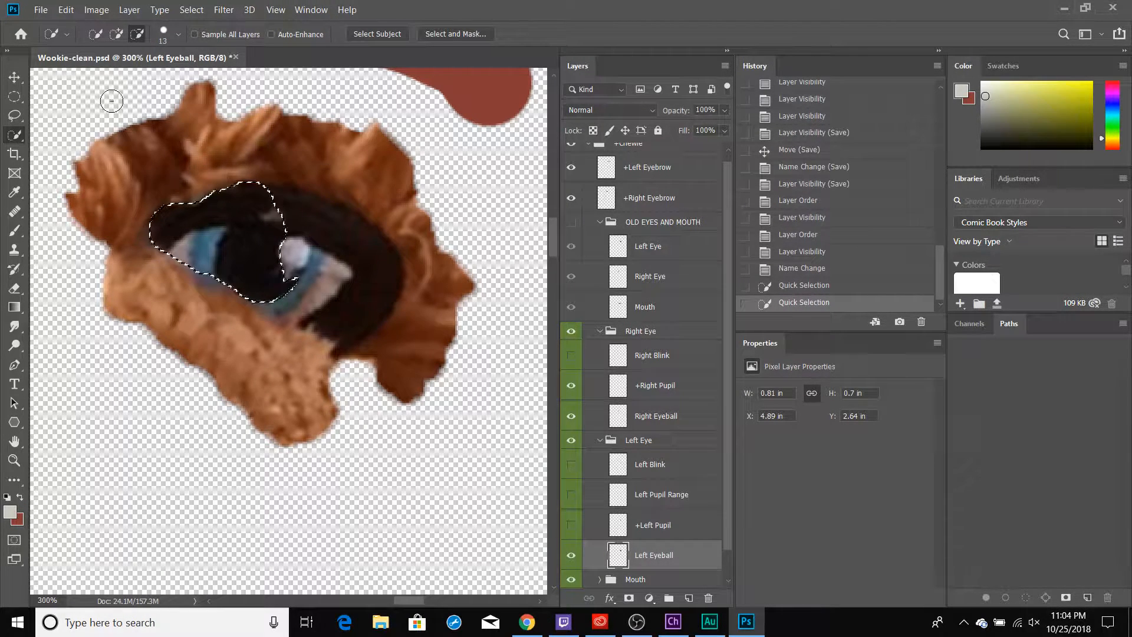
- Outline the eye with its dark rim on the Left Eyeball layer using the Lasso, and clear everything outside it
click(16, 116)
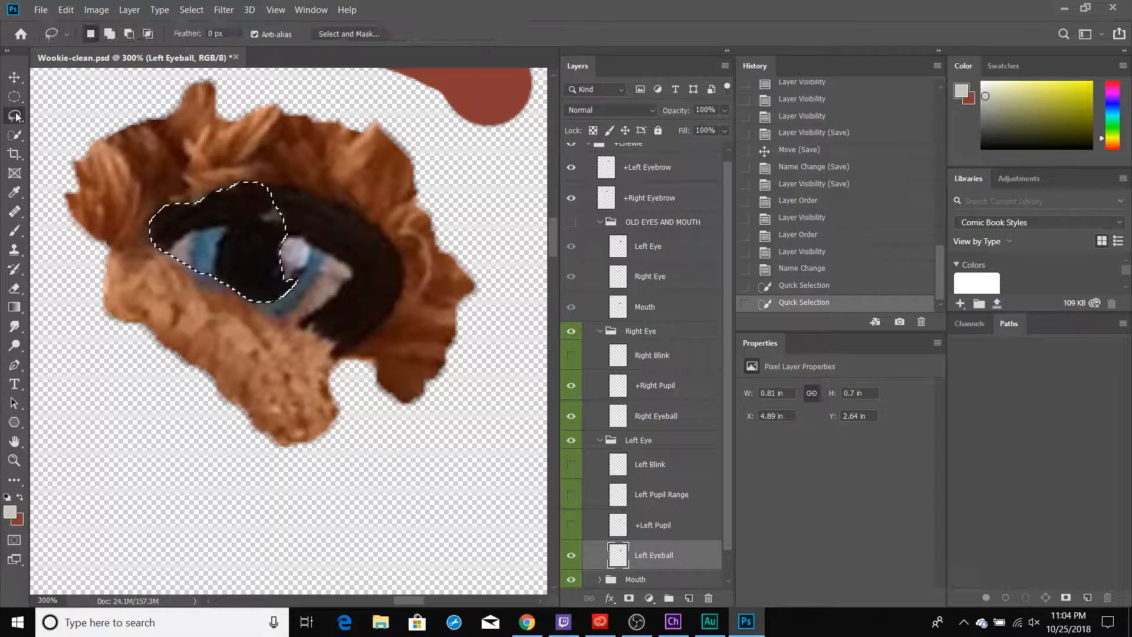
key(ctrl+d)
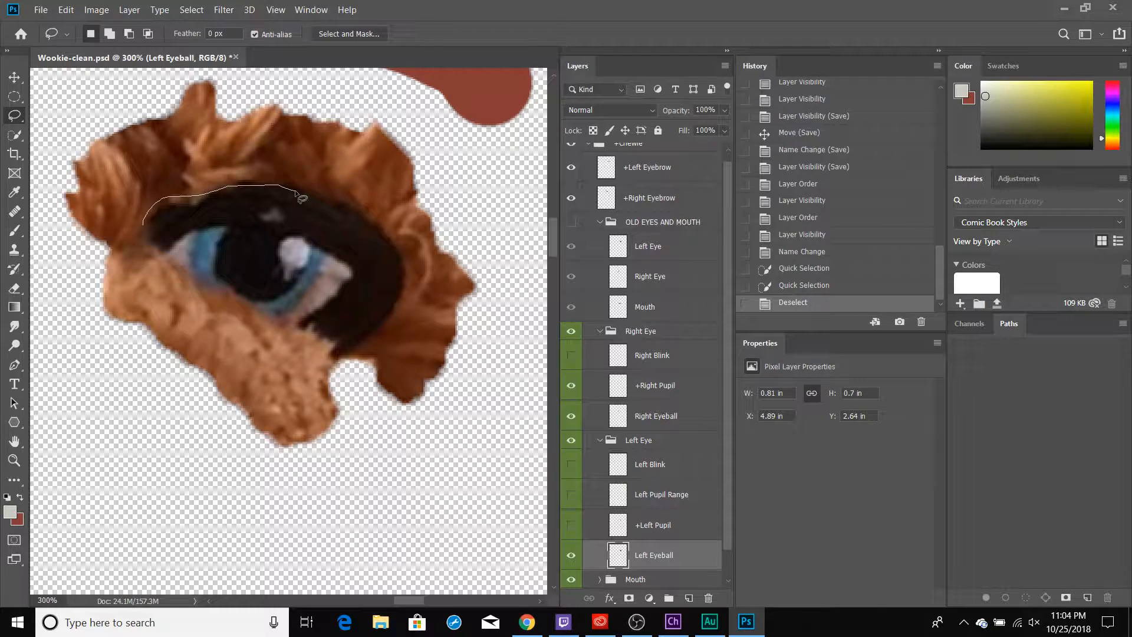
drag(297, 191, 365, 219)
drag(178, 278, 143, 225)
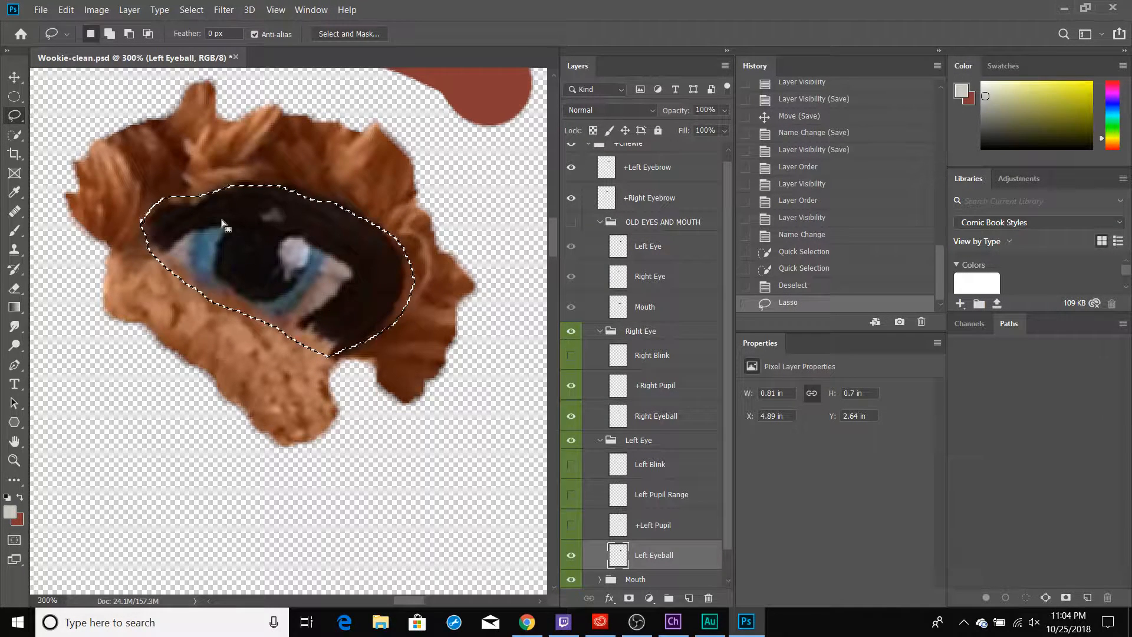
key(ctrl+shift+i)
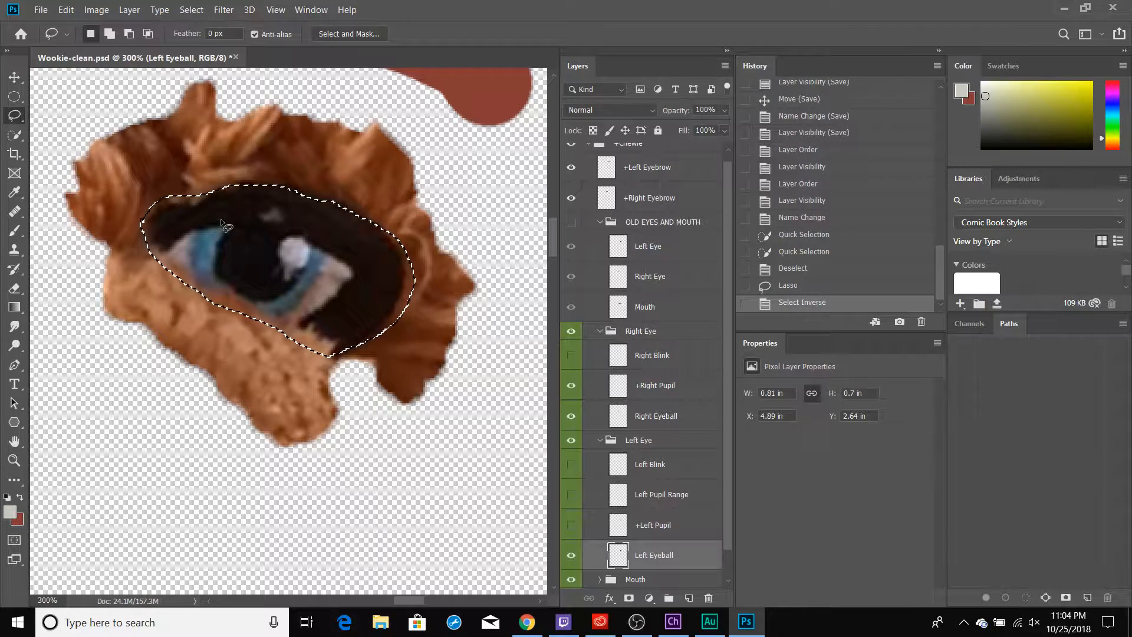
key(Delete)
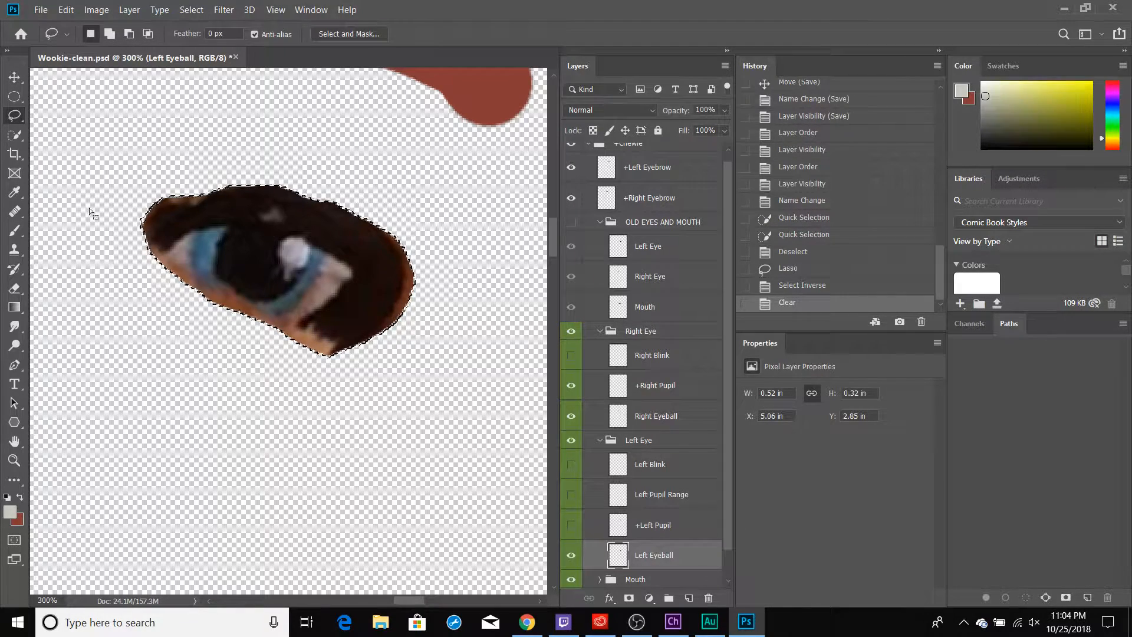
key(ctrl+d)
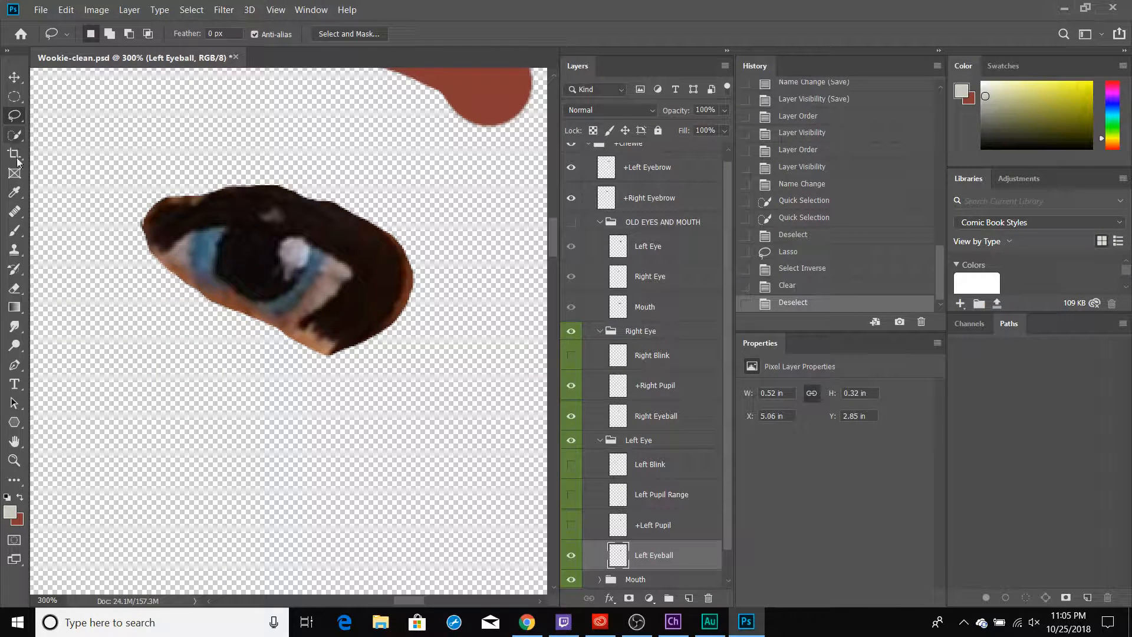
- Paint over the iris, pupil and eye white on the Left Eyeball layer with the light grey 20 px brush
click(20, 231)
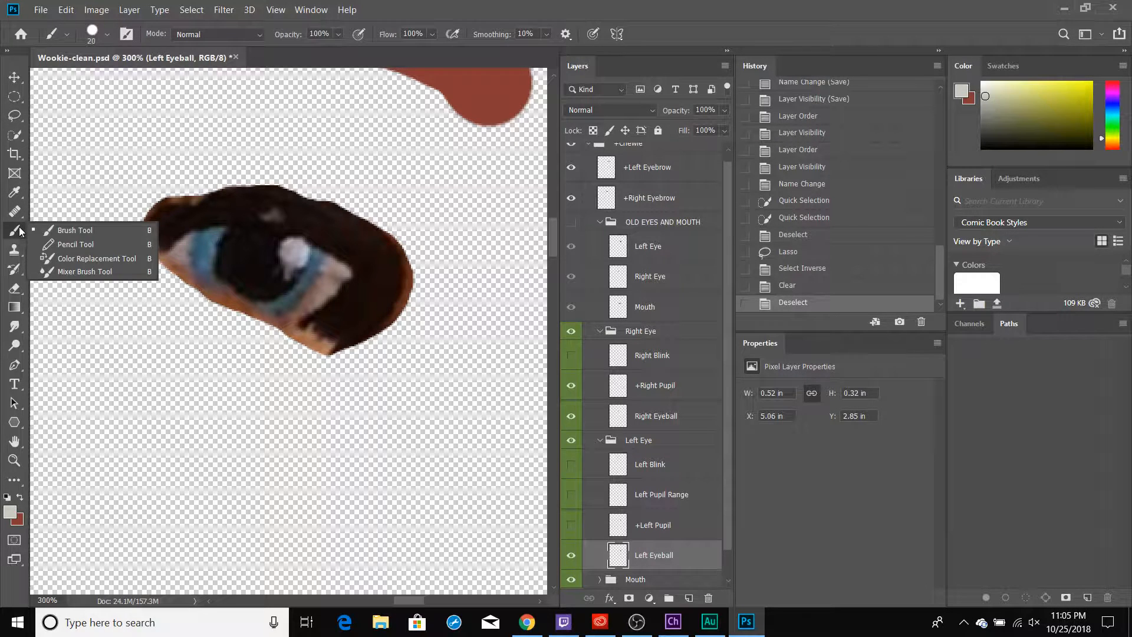
click(69, 231)
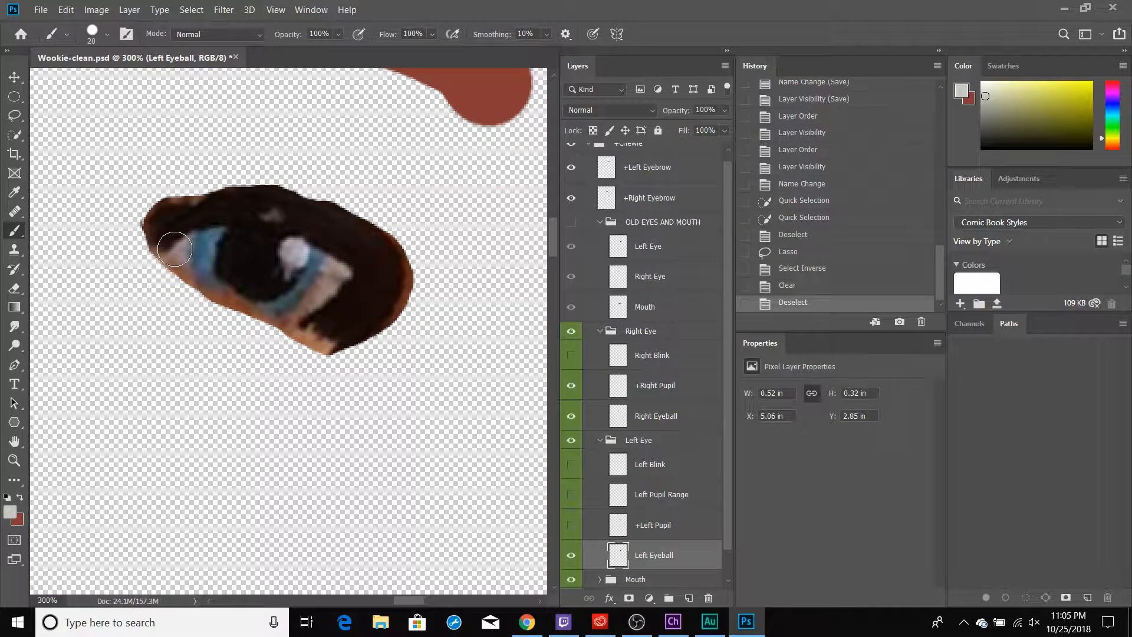
mouse_move(174, 249)
mouse_down()
mouse_move(279, 233)
mouse_move(357, 265)
mouse_up()
mouse_move(177, 246)
mouse_down()
mouse_move(279, 308)
mouse_move(353, 271)
mouse_up()
mouse_move(318, 268)
mouse_down()
mouse_move(201, 236)
mouse_move(287, 274)
mouse_move(274, 285)
mouse_move(203, 257)
mouse_move(266, 263)
mouse_move(238, 262)
mouse_up()
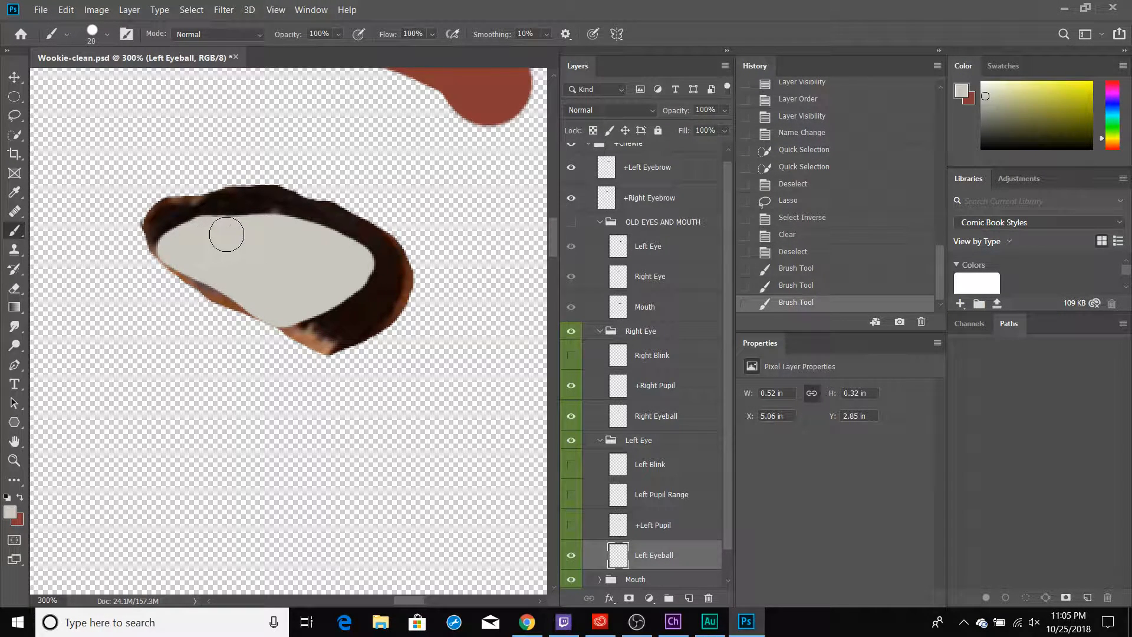
drag(255, 227, 197, 242)
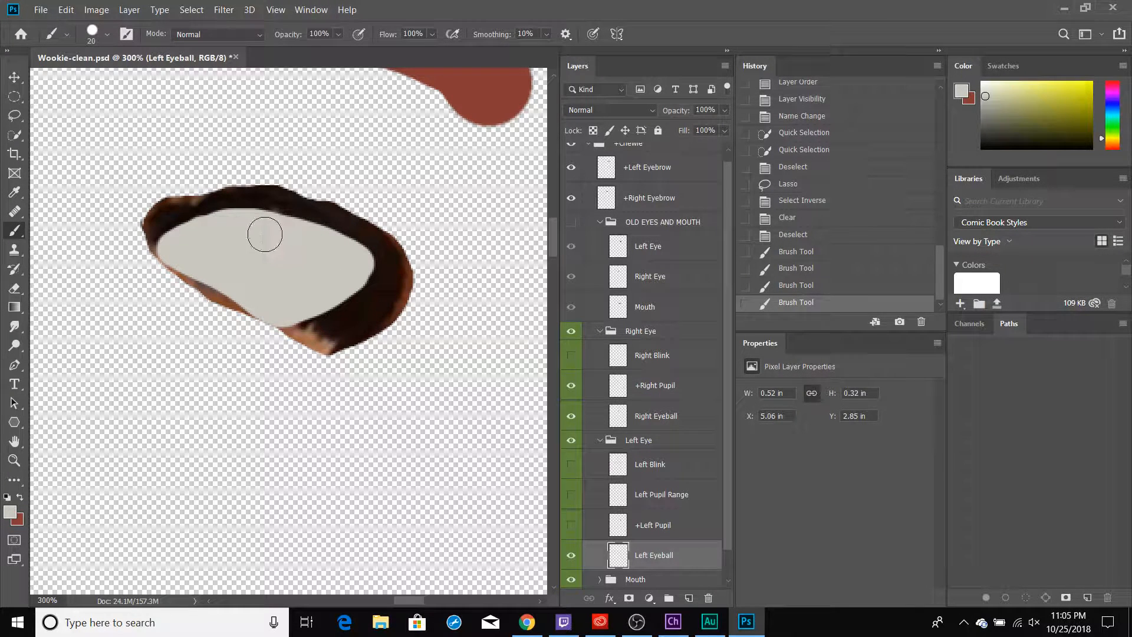
click(302, 239)
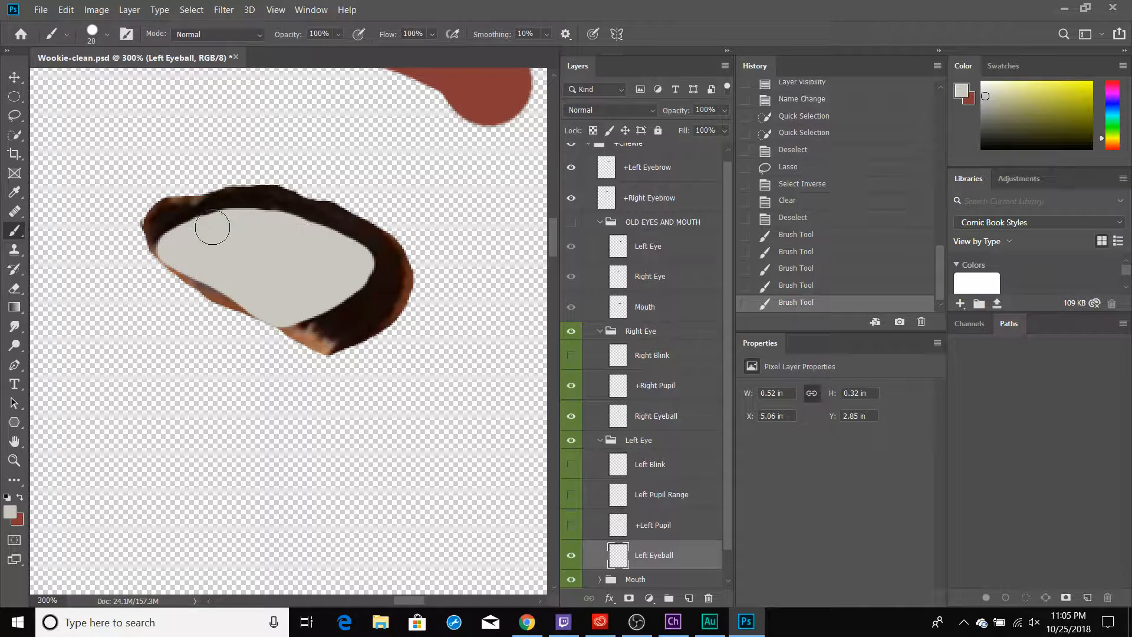
- Select the painted grey shape with Quick Selection, invert the selection and clear the dark surroundings
click(16, 137)
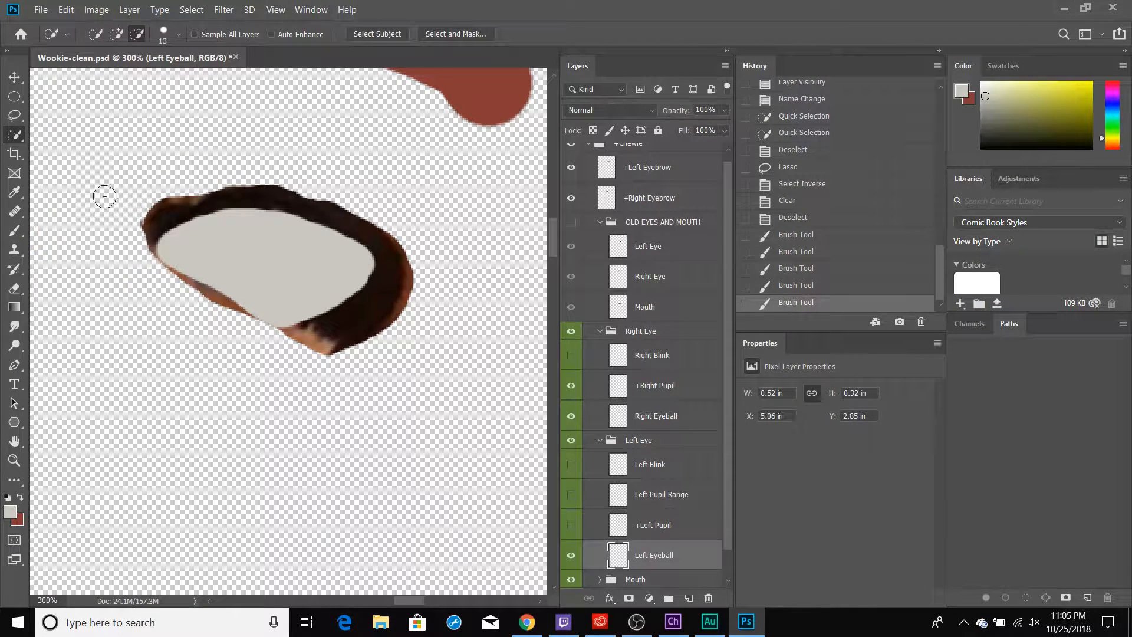
click(221, 251)
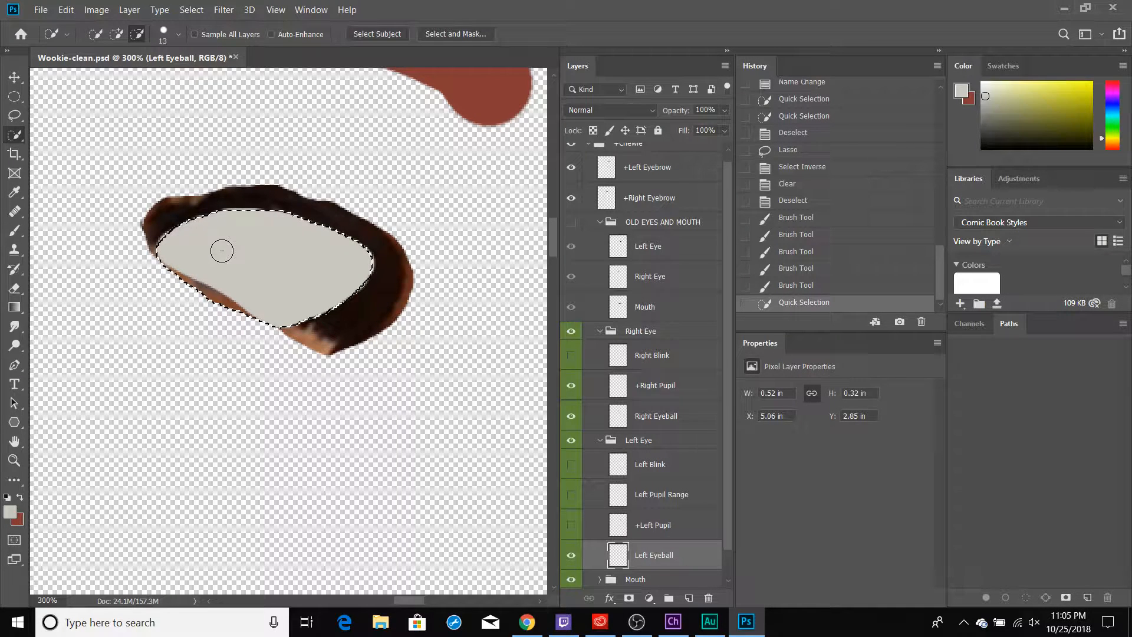
key(ctrl+shift+i)
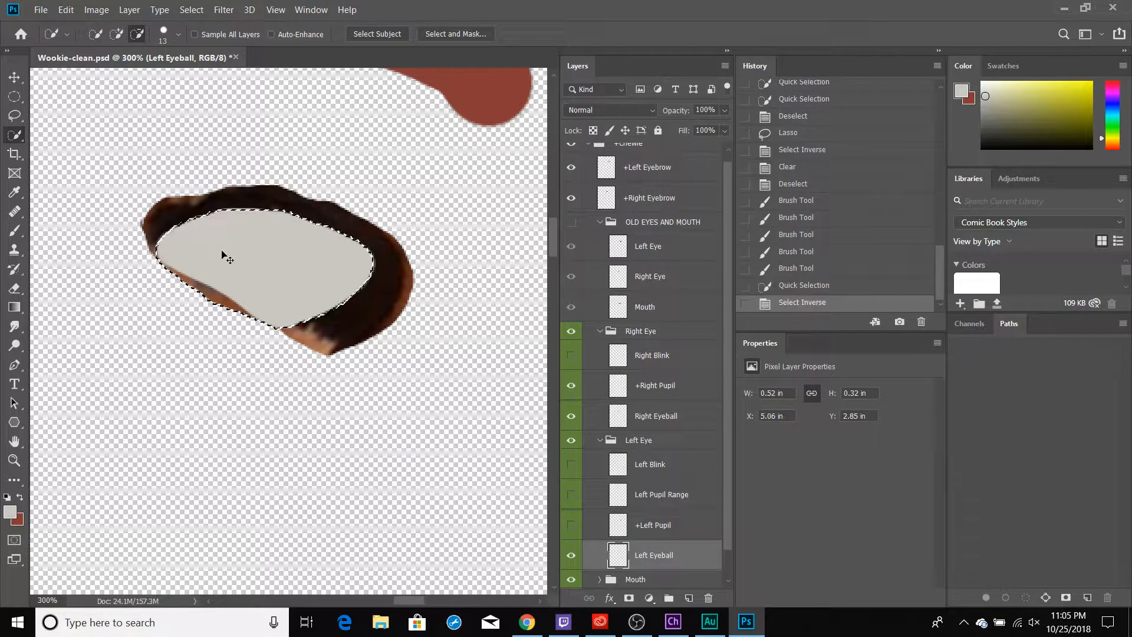
key(Delete)
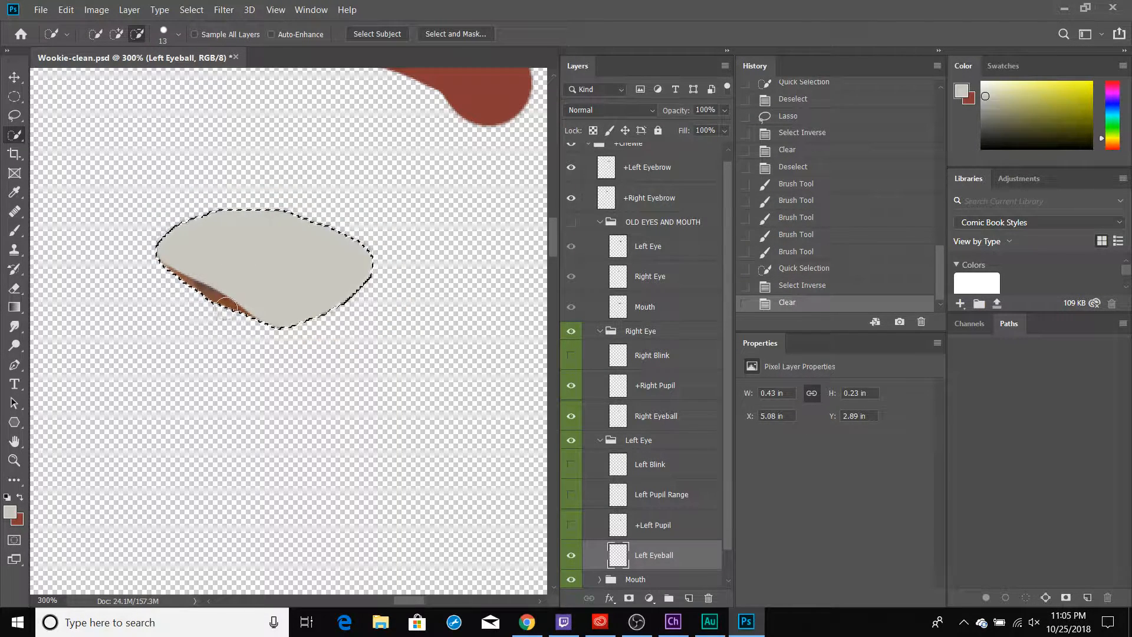
- Erase the leftover brown edge below the grey eyeball shape, clearing the selection, and show the +Left Pupil layer again
click(14, 289)
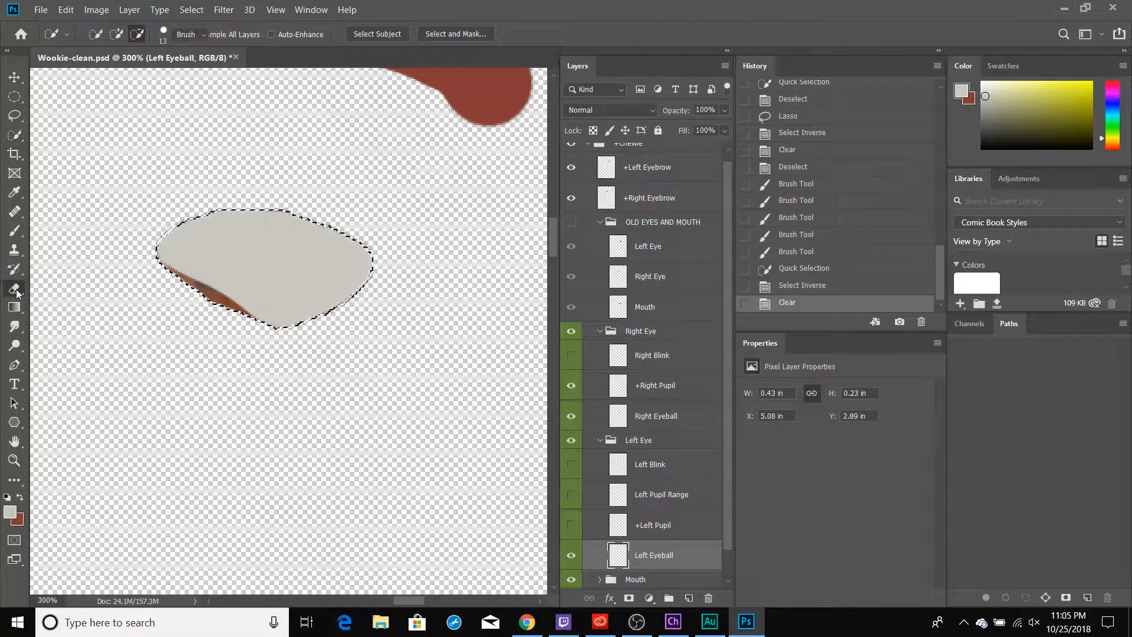
click(62, 289)
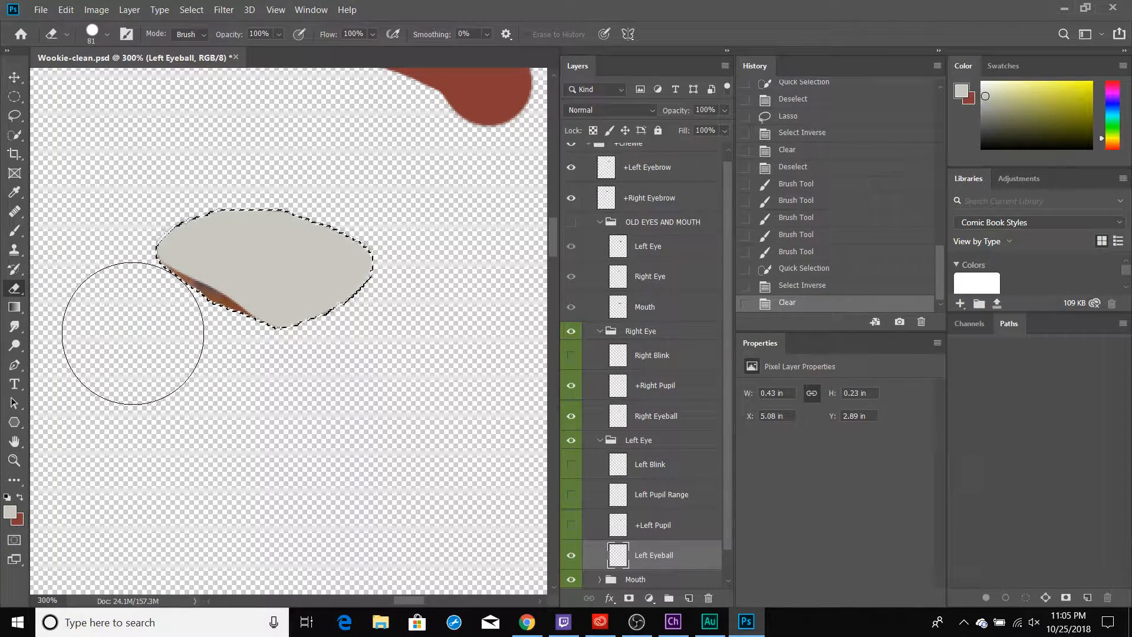
click(169, 348)
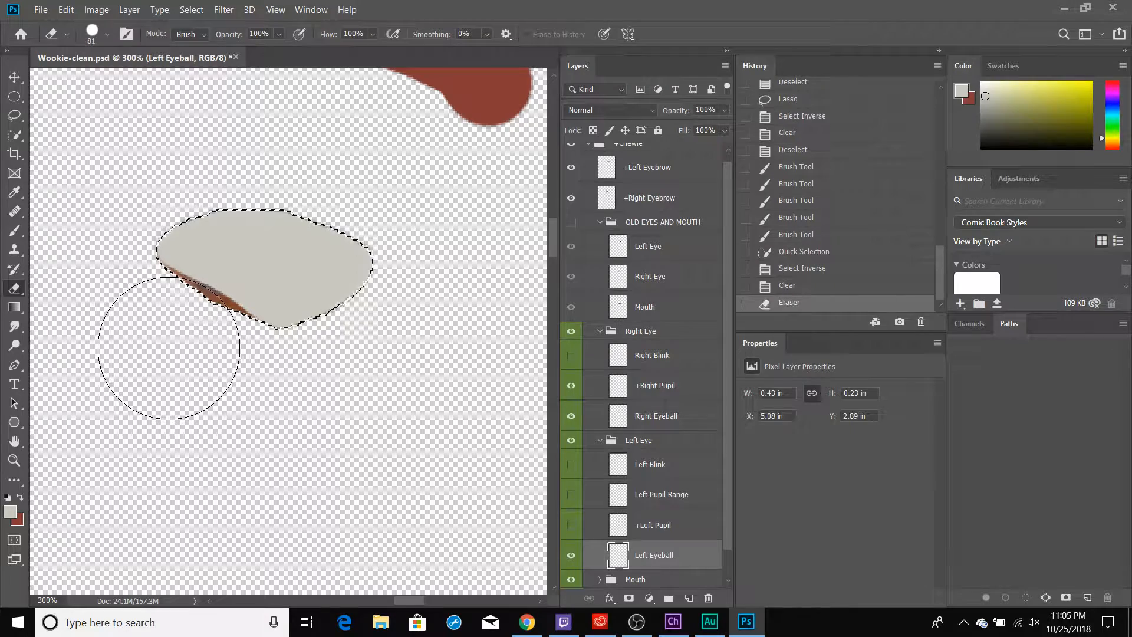
key(ctrl+d)
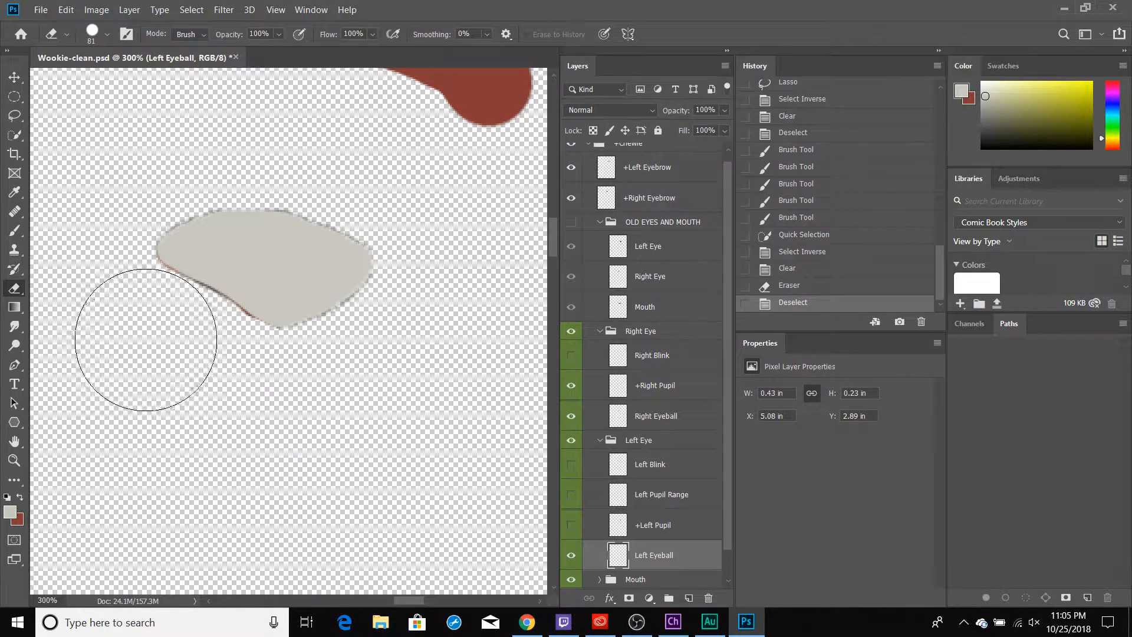
mouse_move(146, 339)
mouse_down()
mouse_move(197, 354)
mouse_move(189, 372)
mouse_move(217, 384)
mouse_move(344, 353)
mouse_up()
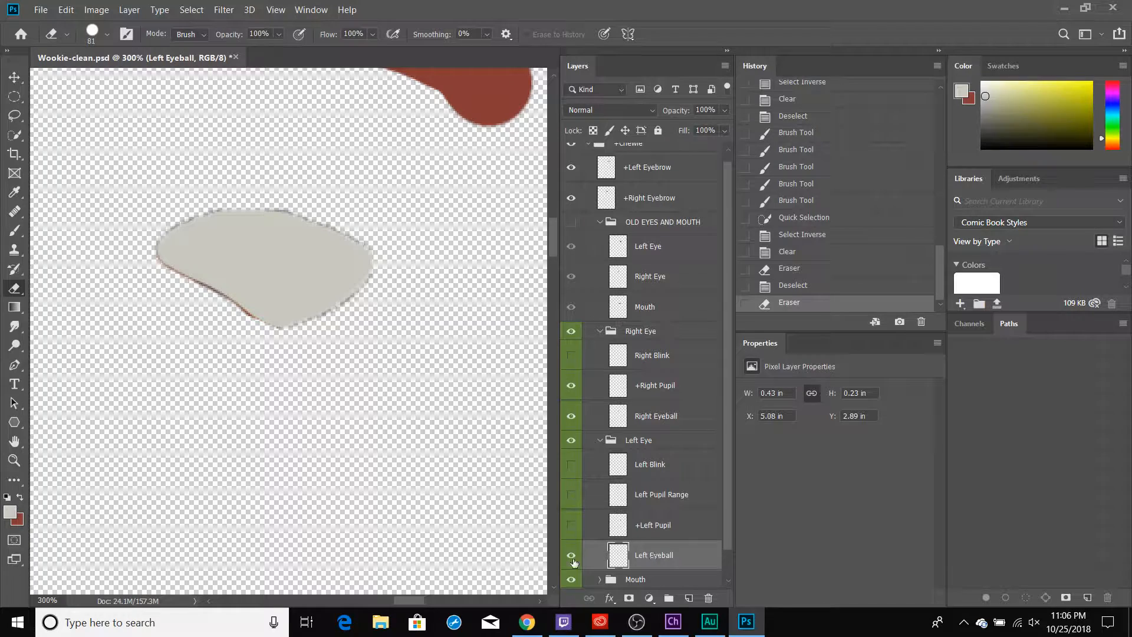
click(570, 525)
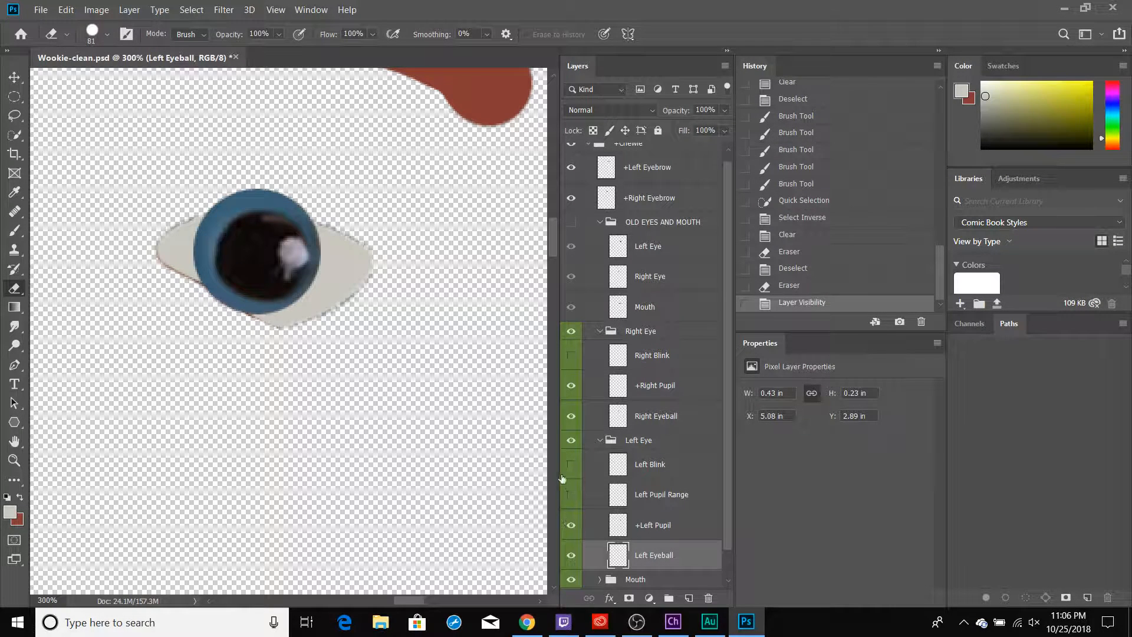
- Show the Wookie-photo layer again, save the file and switch to Character Animator's Record workspace to view the updated puppet
scroll(572, 590, down, 1)
click(571, 573)
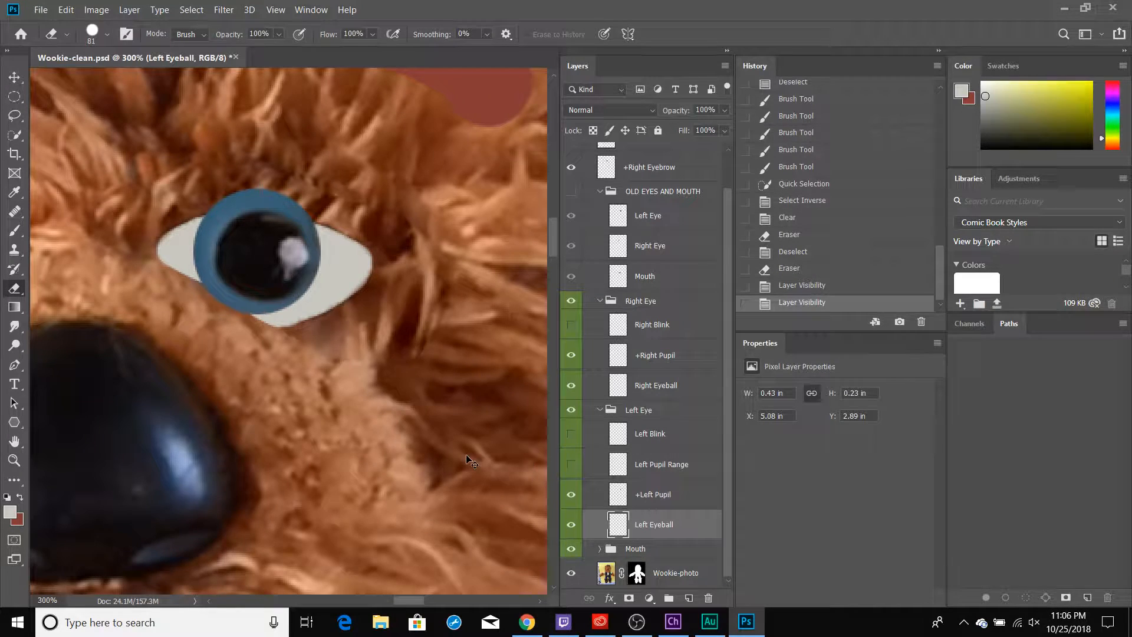
key(ctrl+s)
key(alt+Tab)
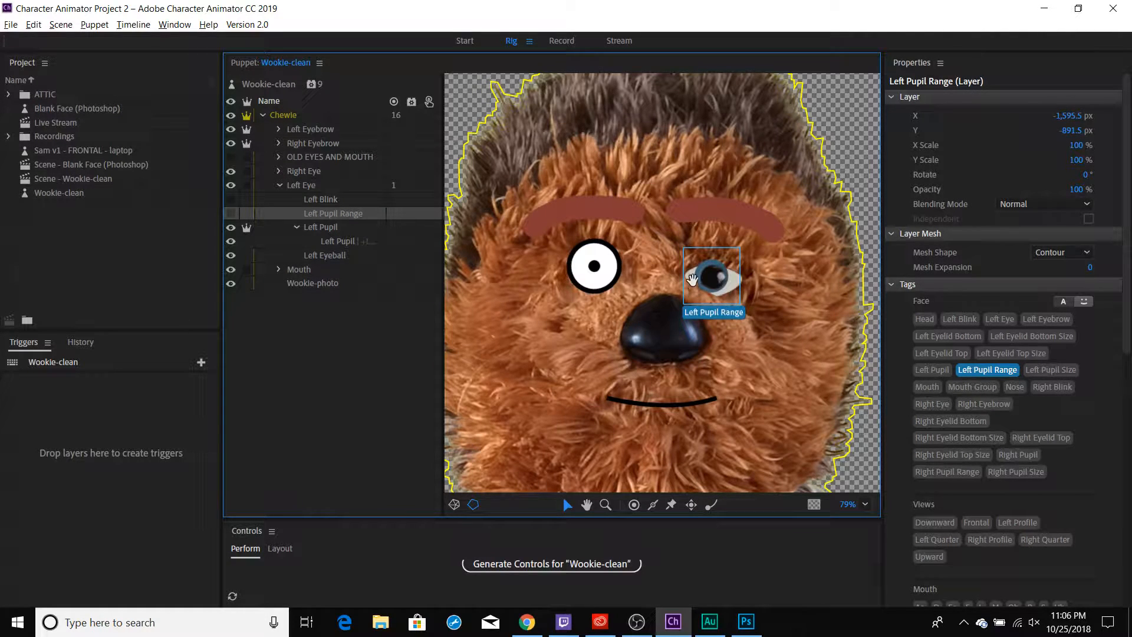
click(560, 43)
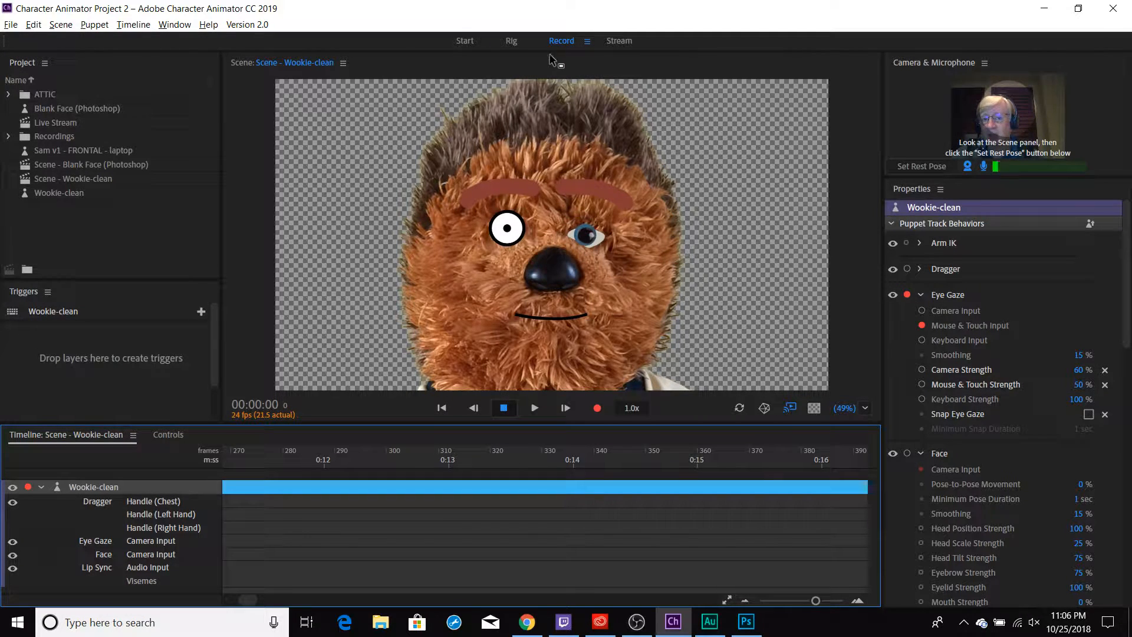
- Return to the Rig workspace, remove the Left Pupil Range tag from the Left Eyeball layer and collapse the Left Pupil group
click(508, 41)
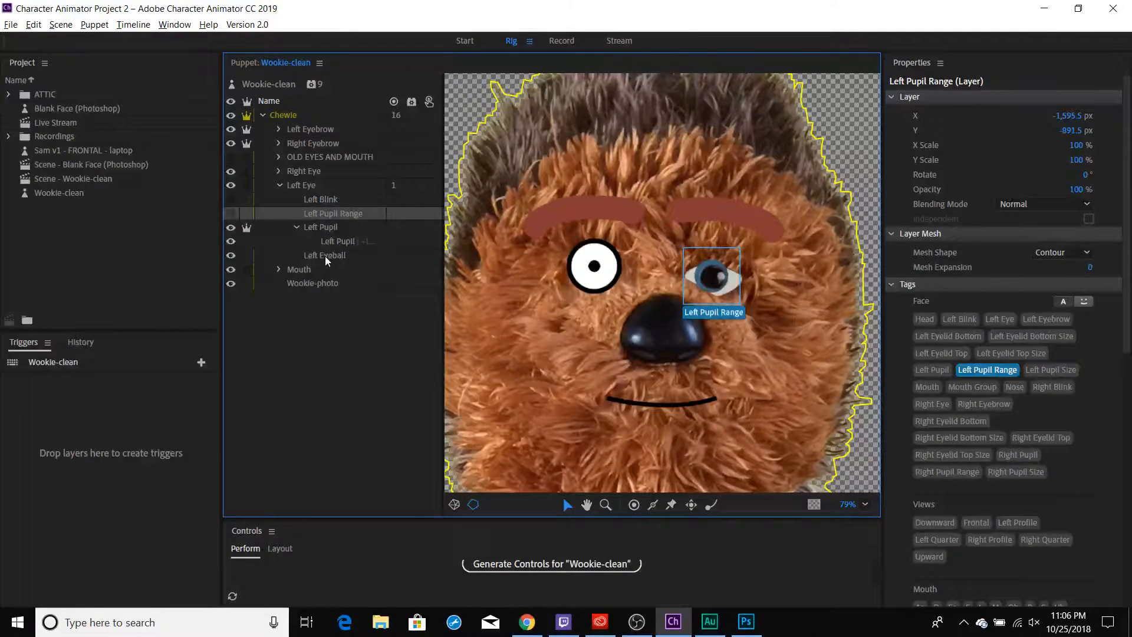
click(324, 256)
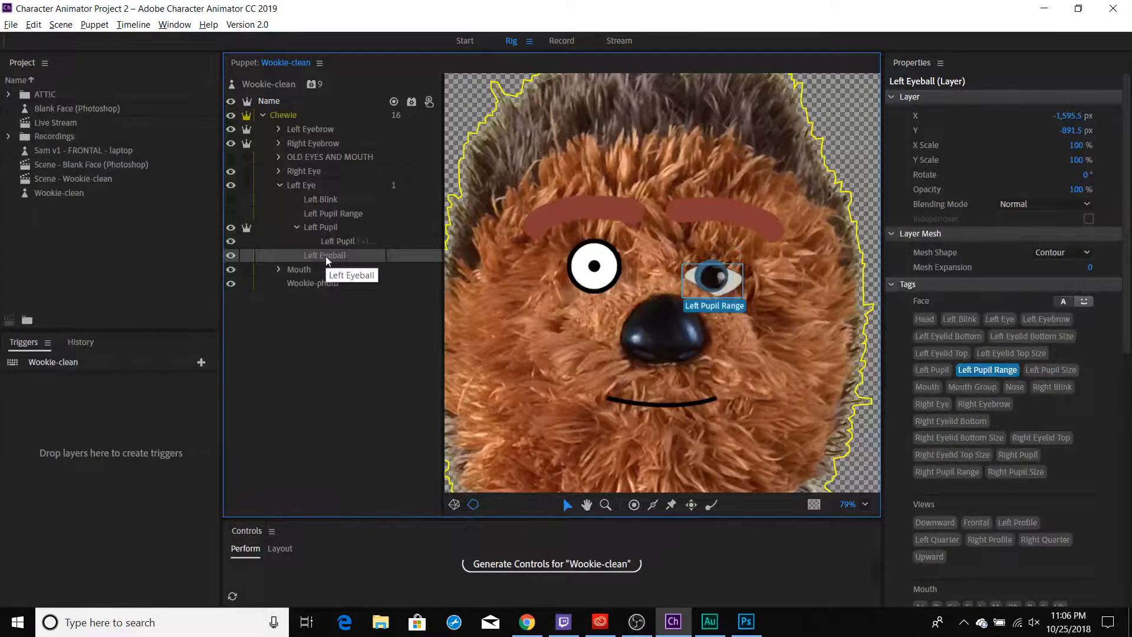
click(318, 227)
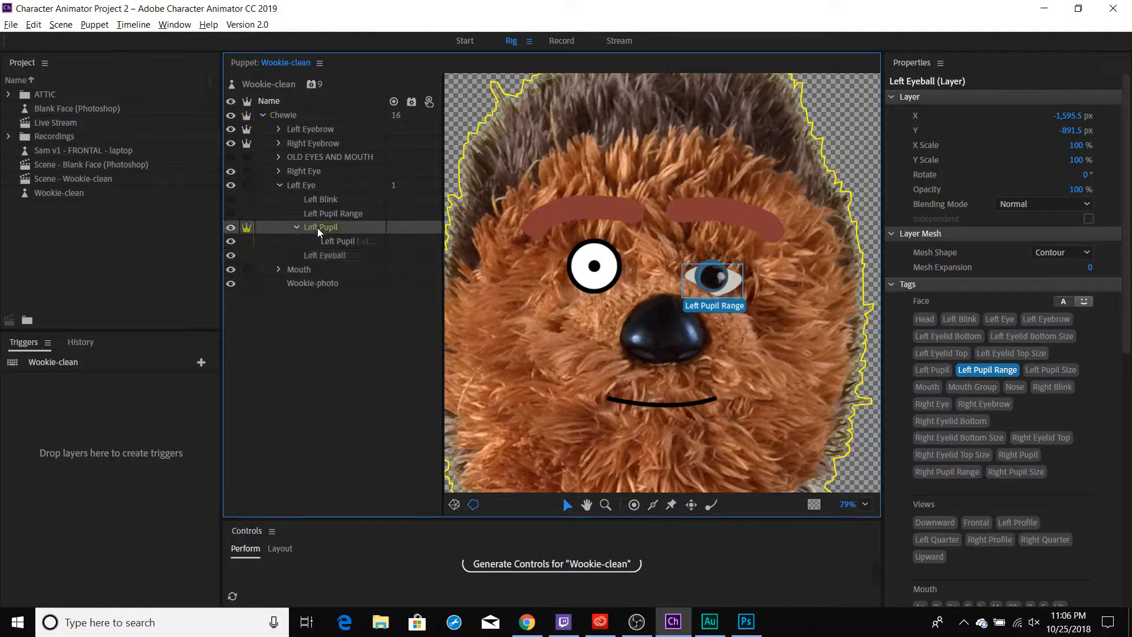
click(323, 214)
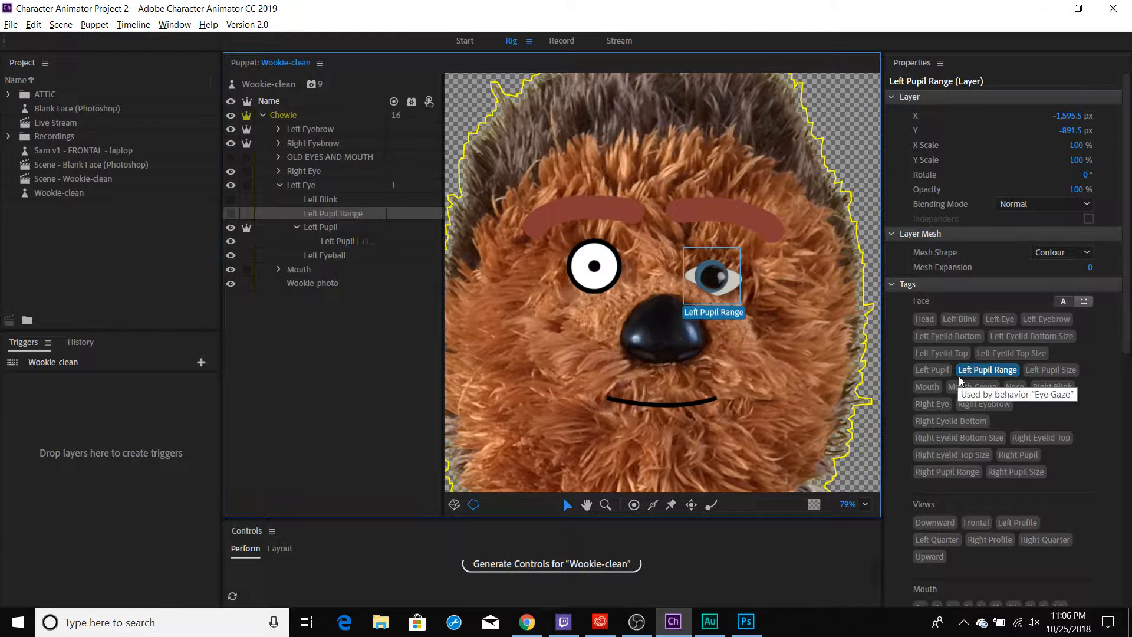
click(330, 258)
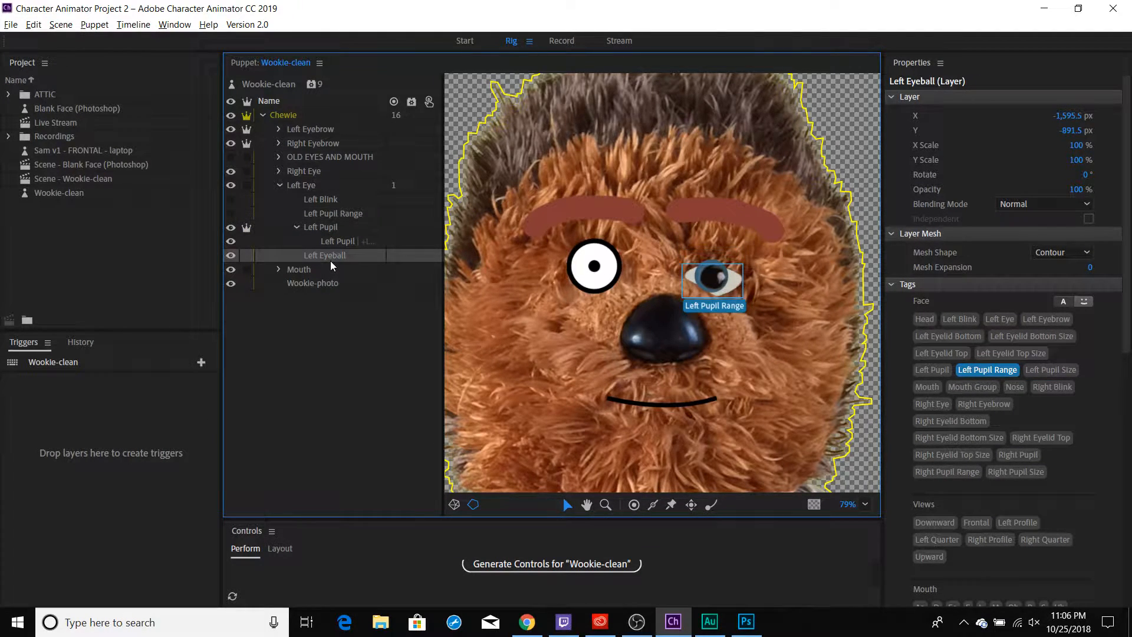
click(1013, 375)
click(1013, 374)
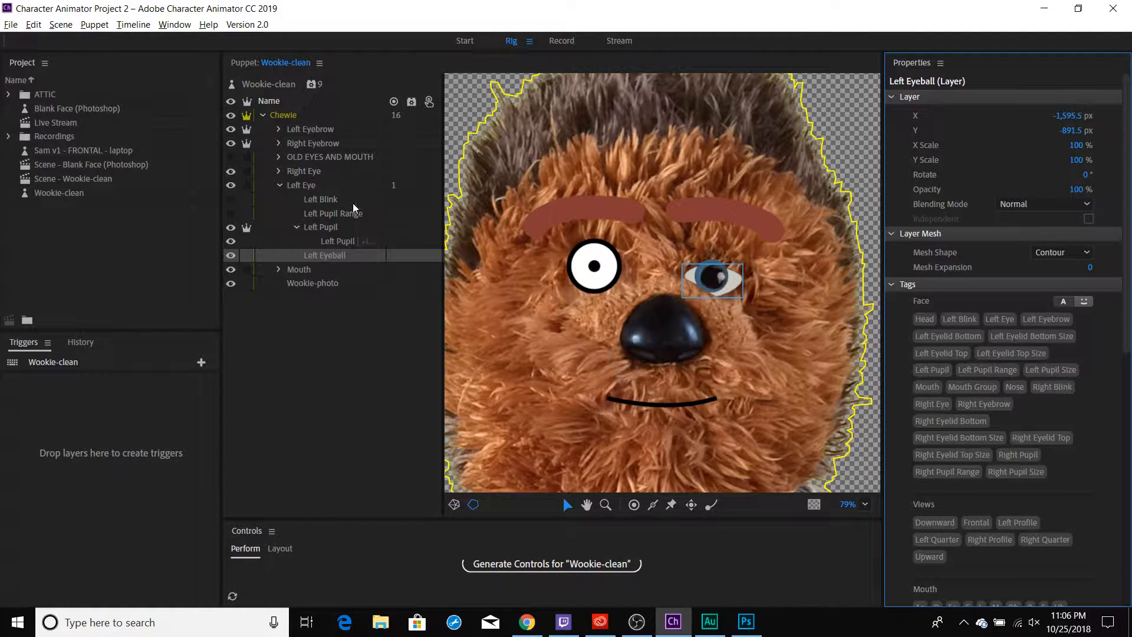
click(297, 229)
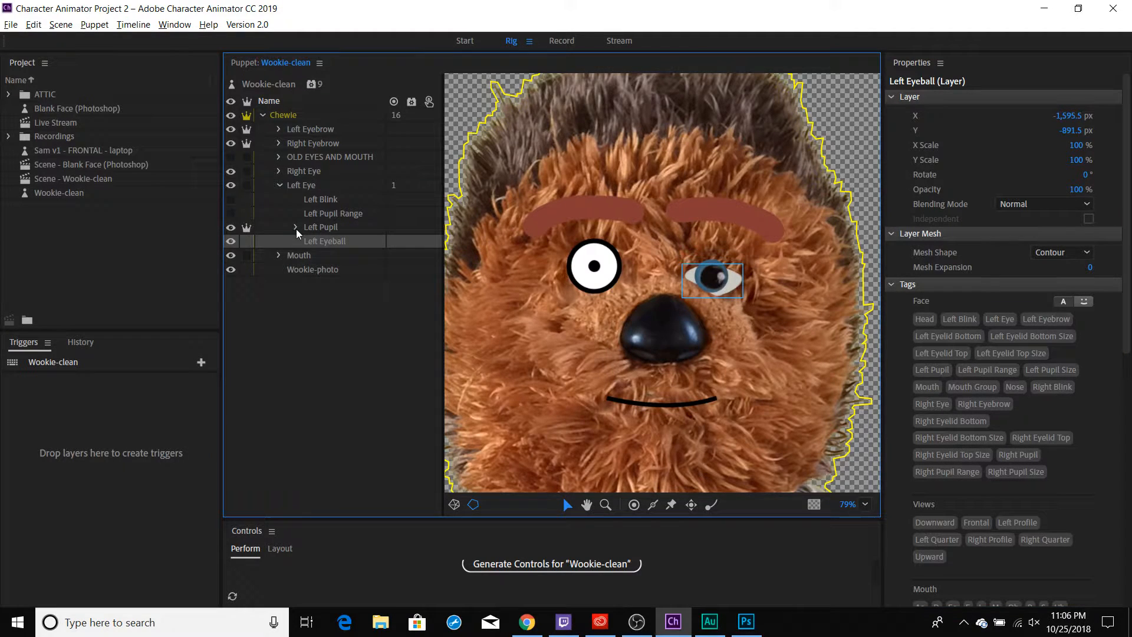
- Test the left pupil's mouse-driven gaze in the Record workspace and look through the Eye Gaze and Face settings
click(561, 41)
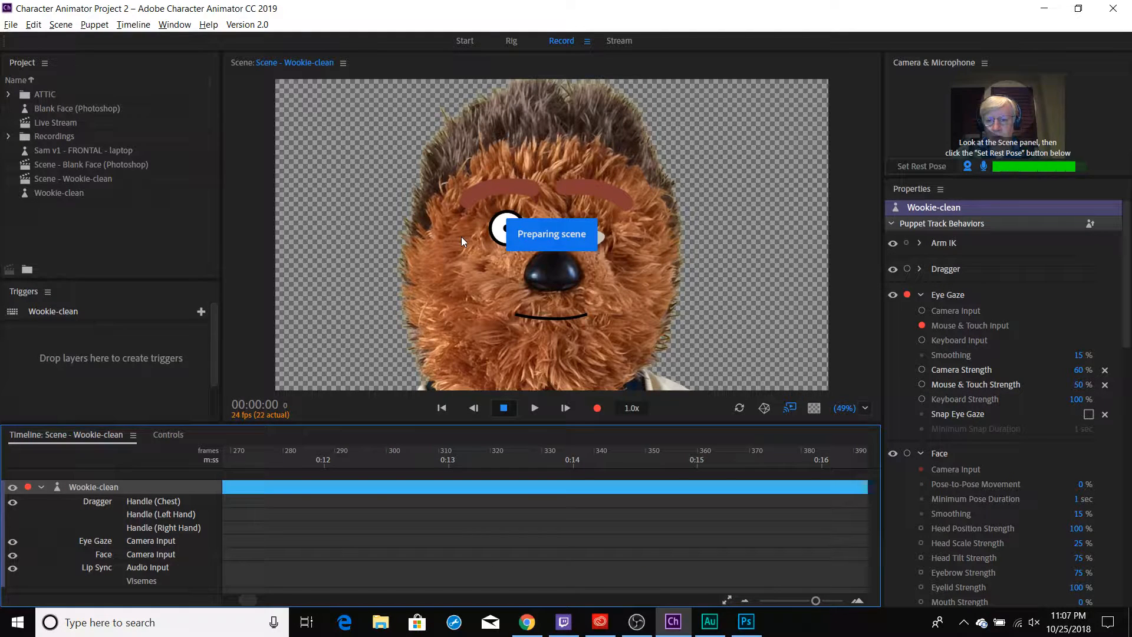
drag(468, 238, 624, 245)
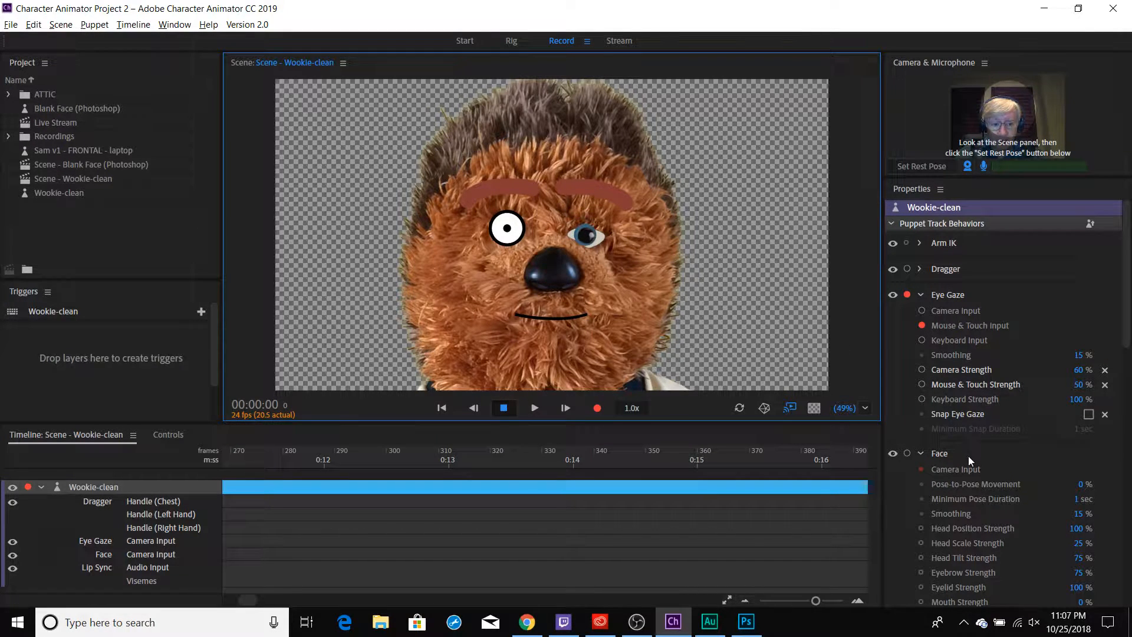
scroll(977, 459, down, 2)
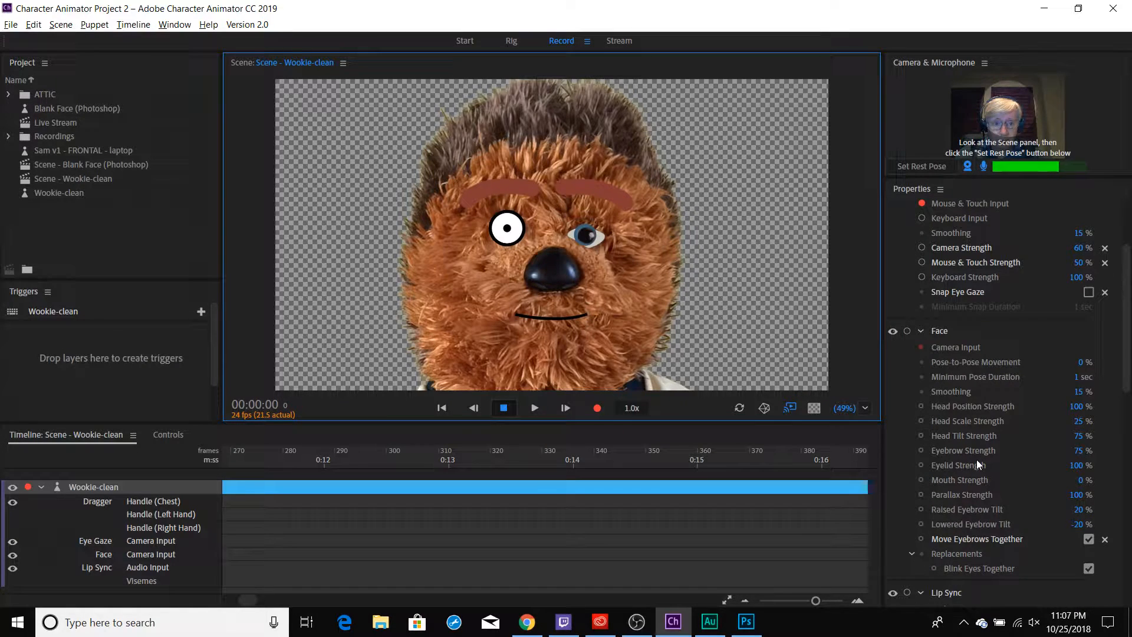
scroll(977, 459, up, 2)
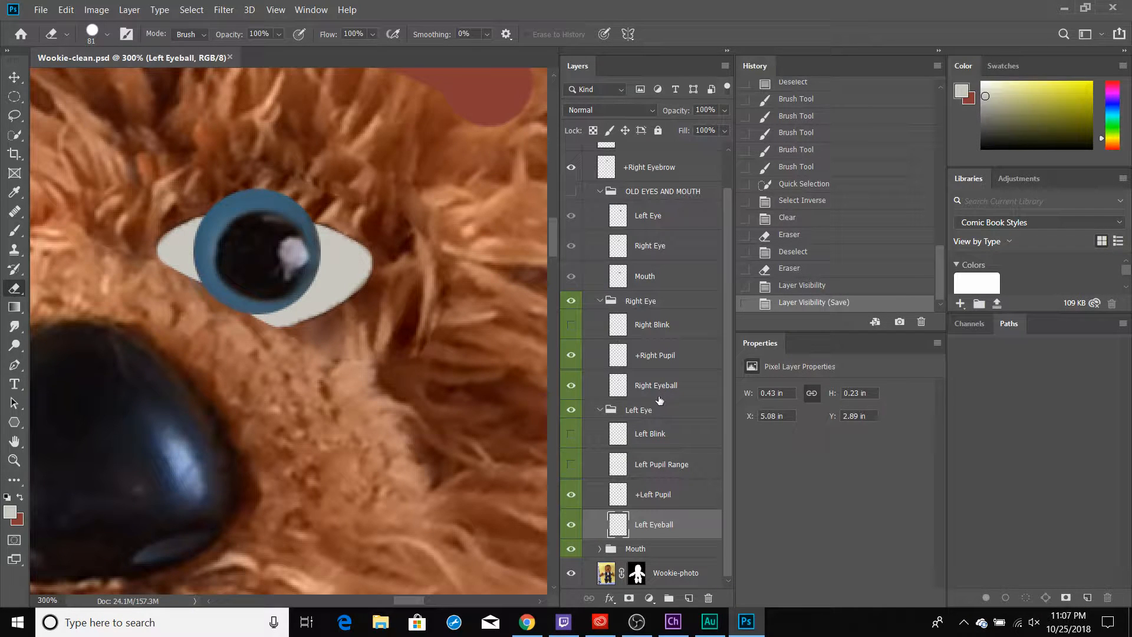
- In Photoshop, duplicate the old Left Eye layer into the Left Eye group above +Left Pupil and name it Left Eyelid Top
click(635, 218)
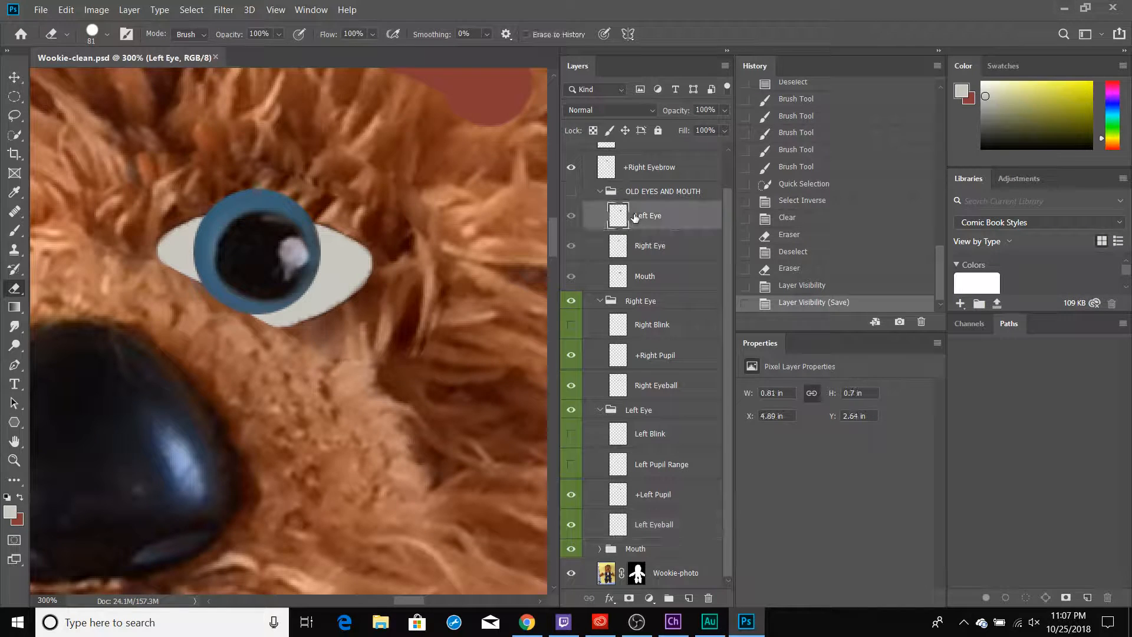
drag(635, 218, 654, 493)
double_click(653, 496)
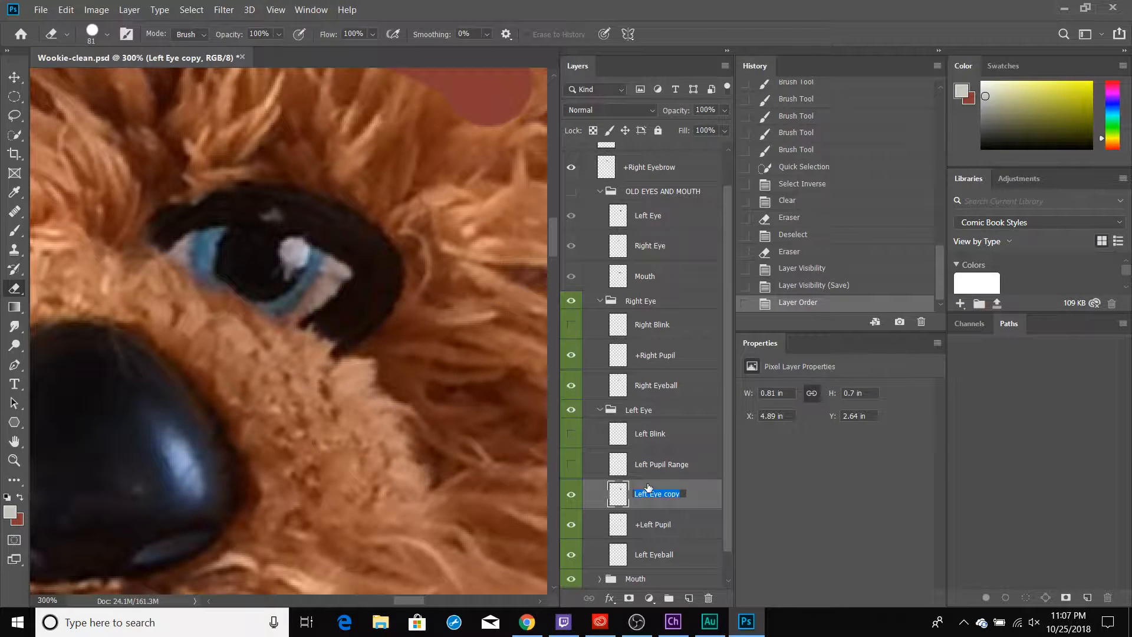
text(L)
key(Return)
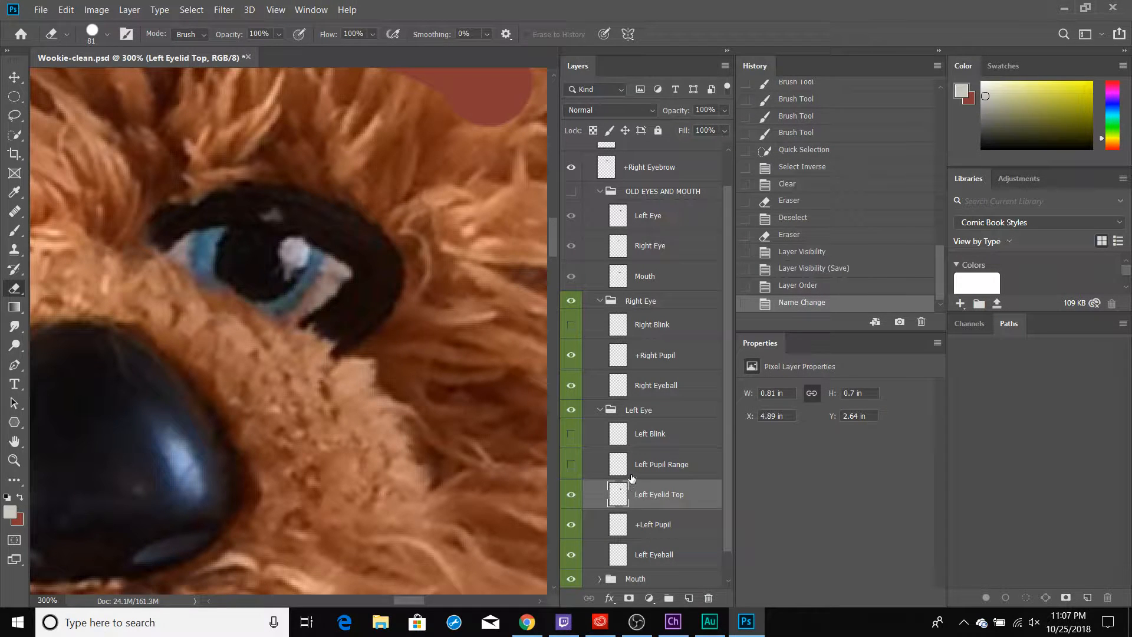
- Hide the +Left Pupil, Left Eyeball and Wookie-photo layers to isolate the eyelid artwork
click(571, 524)
click(571, 554)
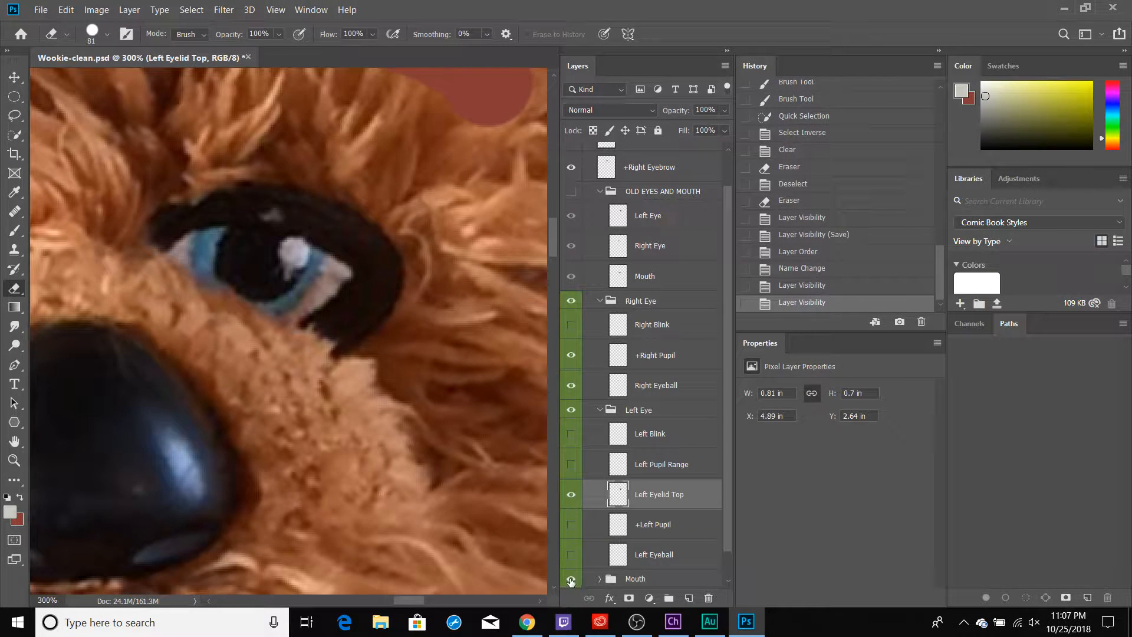
click(571, 579)
click(571, 581)
scroll(619, 405, down, 1)
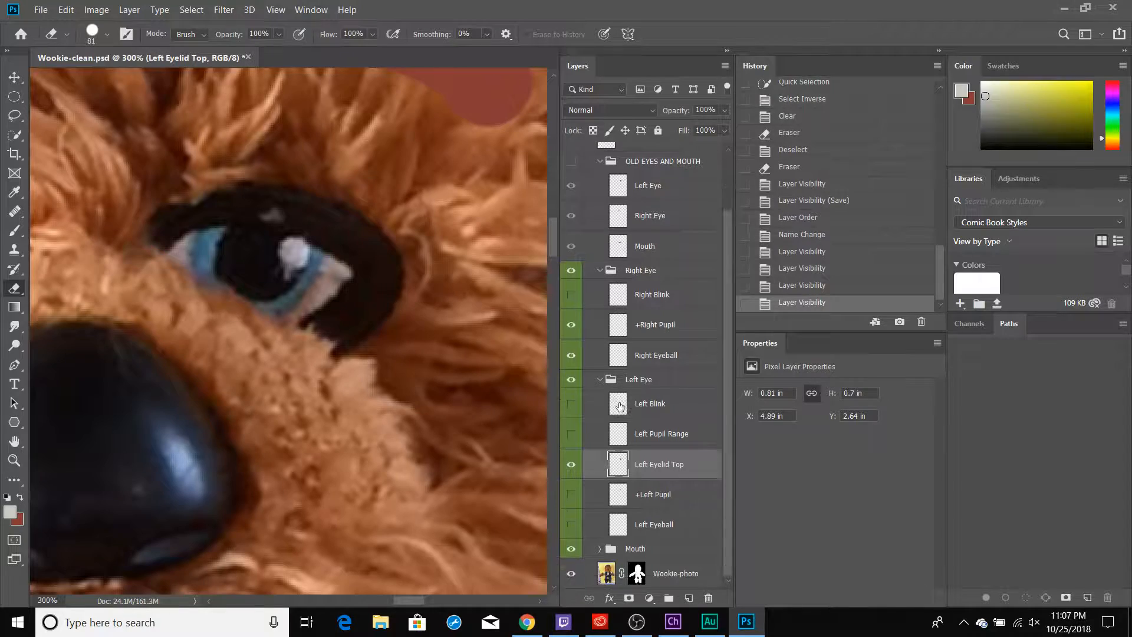
click(571, 574)
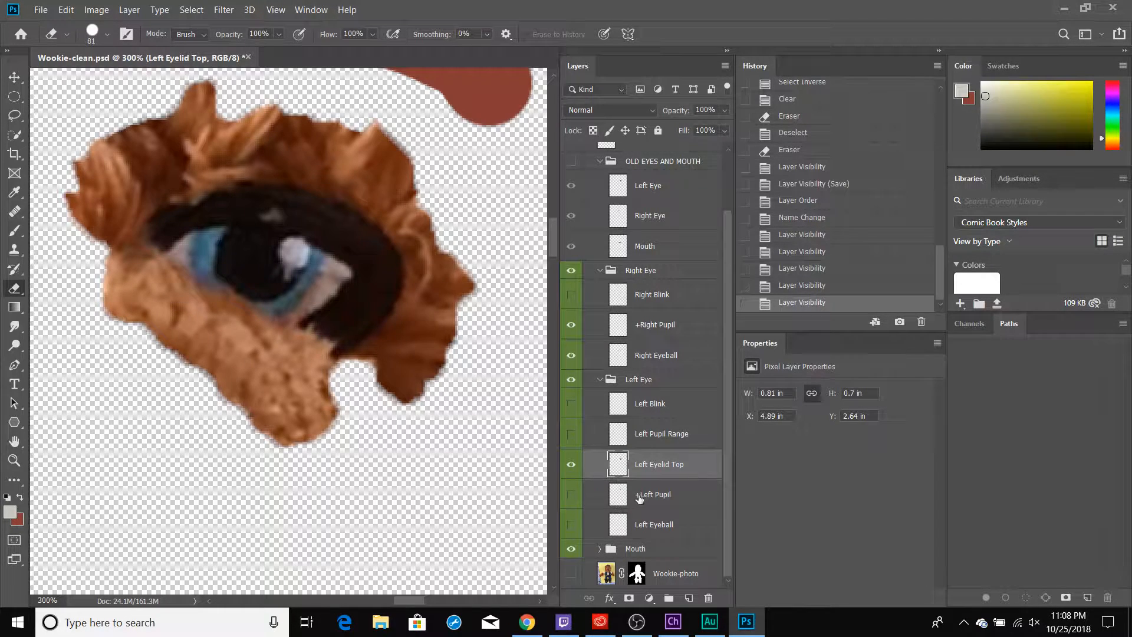
- Erase the Left Eyelid Top artwork below the upper dark rim, showing the +Left Pupil and Left Eyeball layers to trim the outer fur
click(166, 336)
mouse_move(166, 337)
mouse_down()
mouse_move(239, 299)
mouse_move(227, 297)
mouse_move(262, 358)
mouse_move(275, 326)
mouse_move(253, 300)
mouse_move(298, 319)
mouse_move(282, 310)
mouse_move(343, 366)
mouse_move(388, 458)
mouse_move(254, 378)
mouse_move(273, 438)
mouse_move(212, 418)
mouse_up()
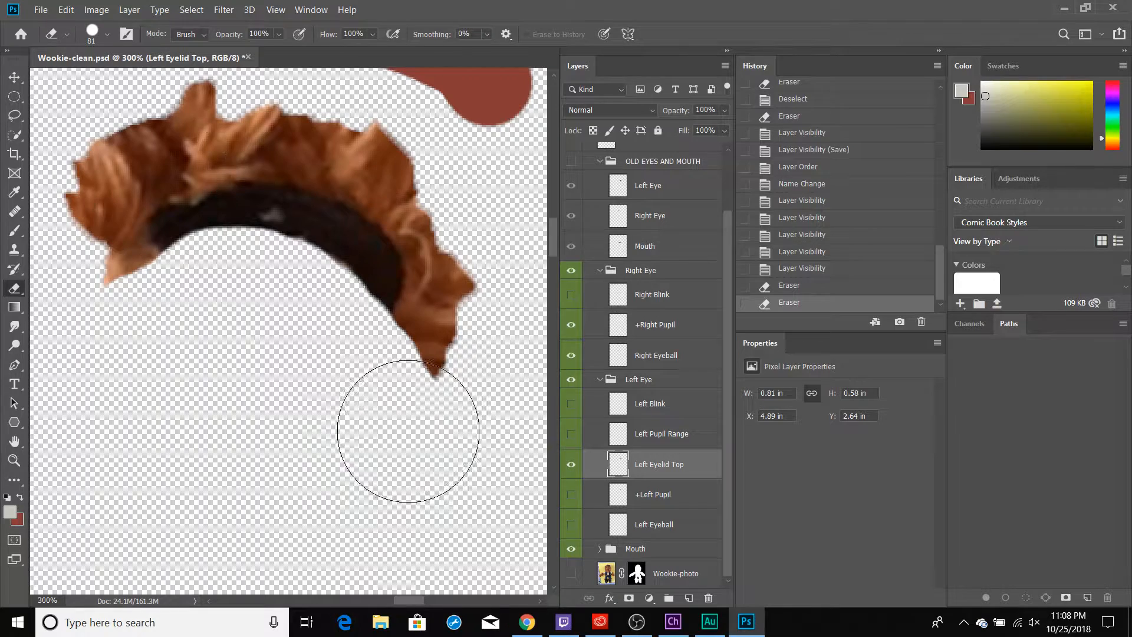
click(570, 499)
click(572, 527)
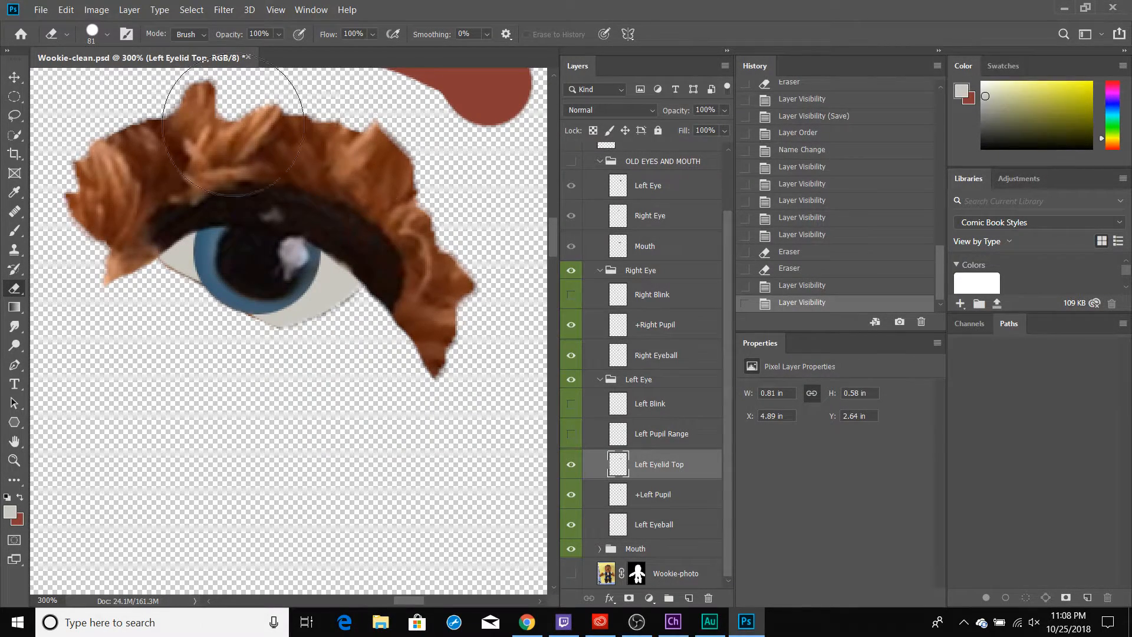
mouse_move(415, 399)
mouse_down()
mouse_move(419, 366)
mouse_move(392, 397)
mouse_move(455, 397)
mouse_move(232, 375)
mouse_up()
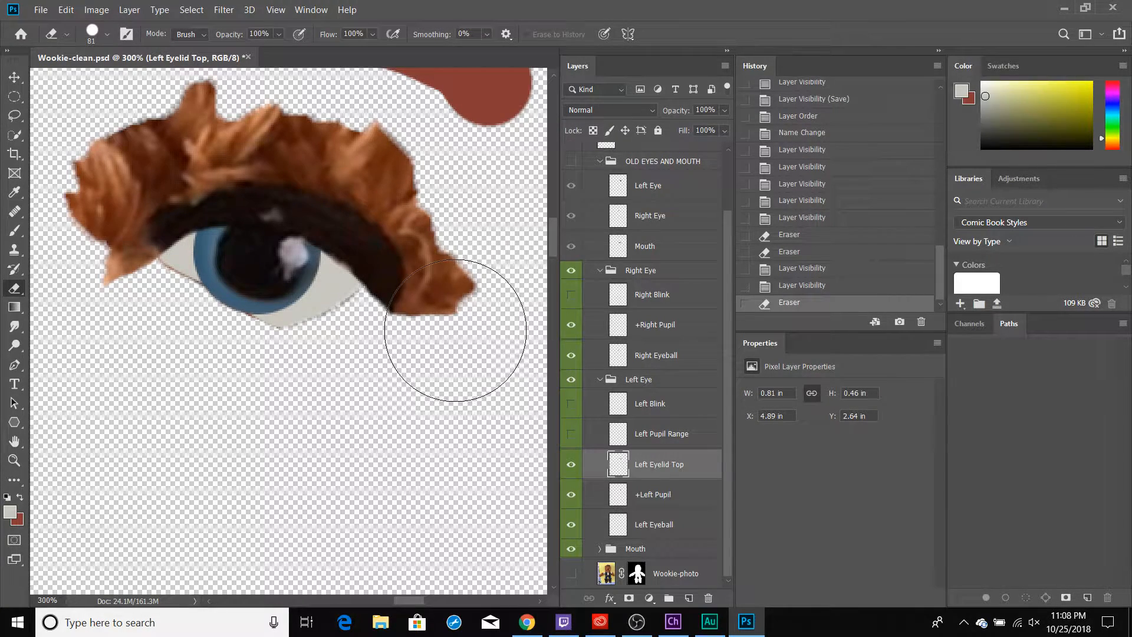
- Make the Wookie-photo layer visible again, save the puppet file and switch to Character Animator's Rig workspace
key(ctrl+s)
key(alt+Tab)
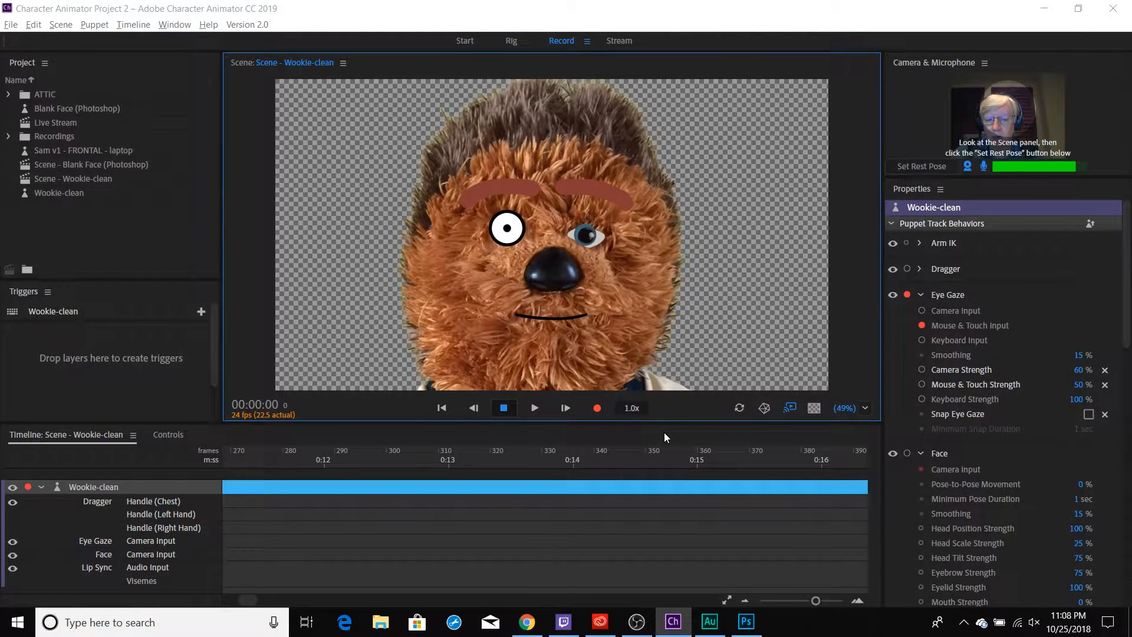
click(515, 48)
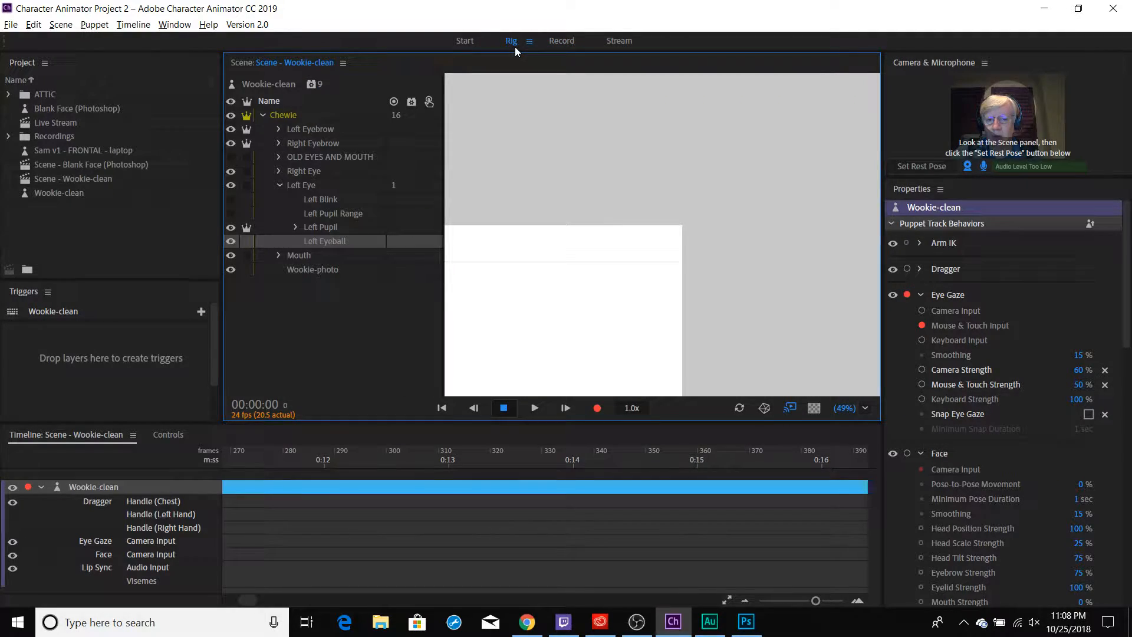
key(alt+Tab)
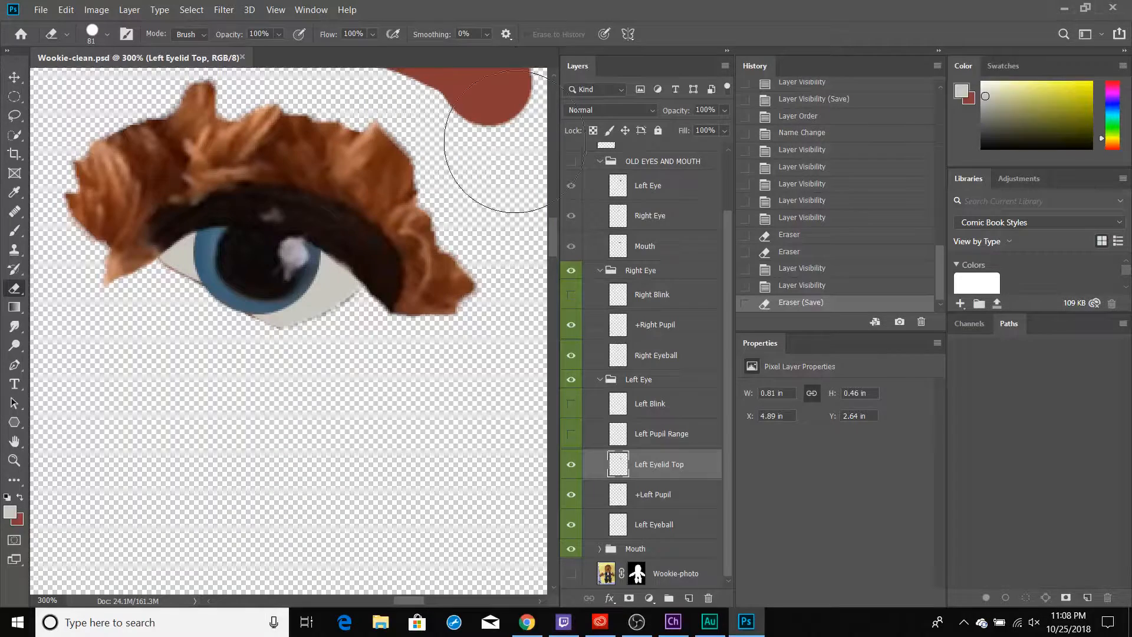
click(571, 570)
key(ctrl+s)
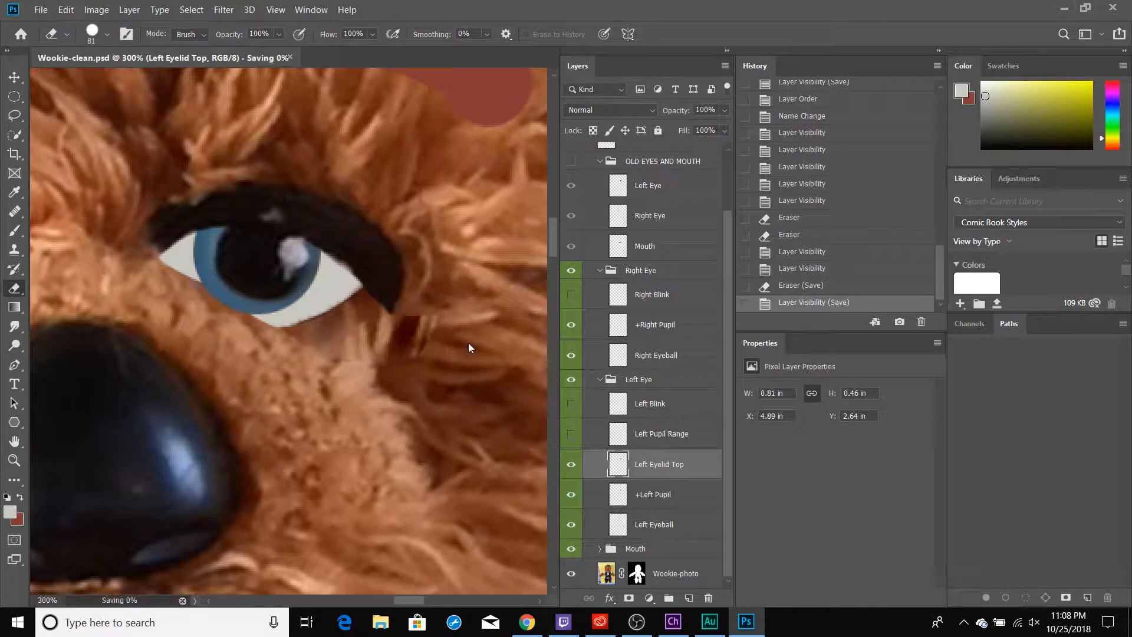
key(alt+Tab)
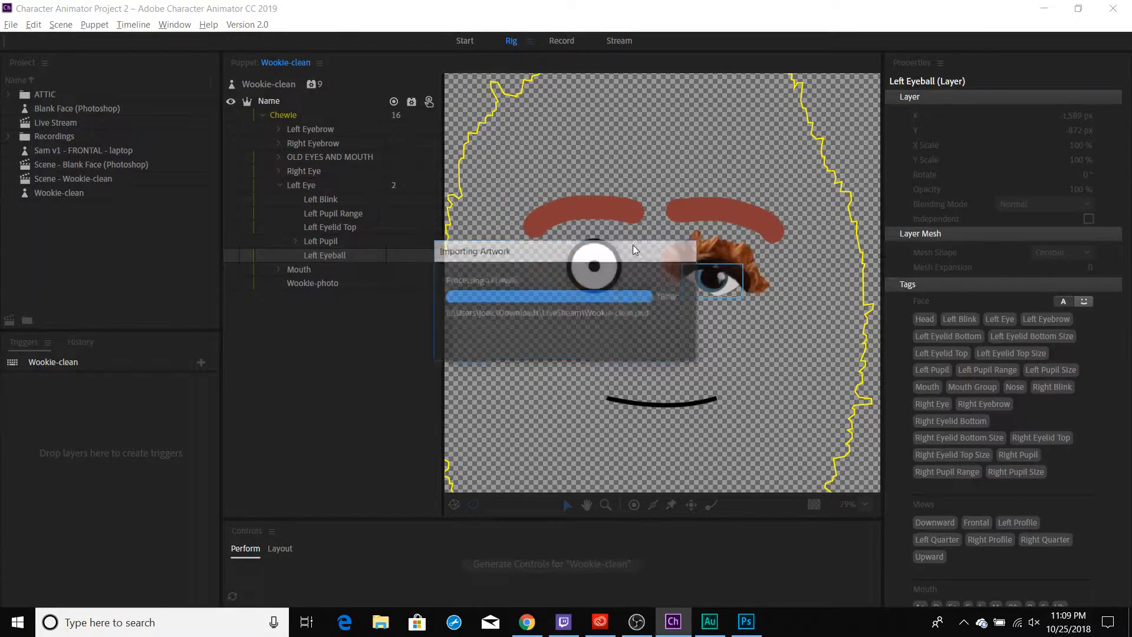
- Inspect the Left Eyelid Top layer's tags and test the eye gaze under the new lid in the Record workspace
click(333, 229)
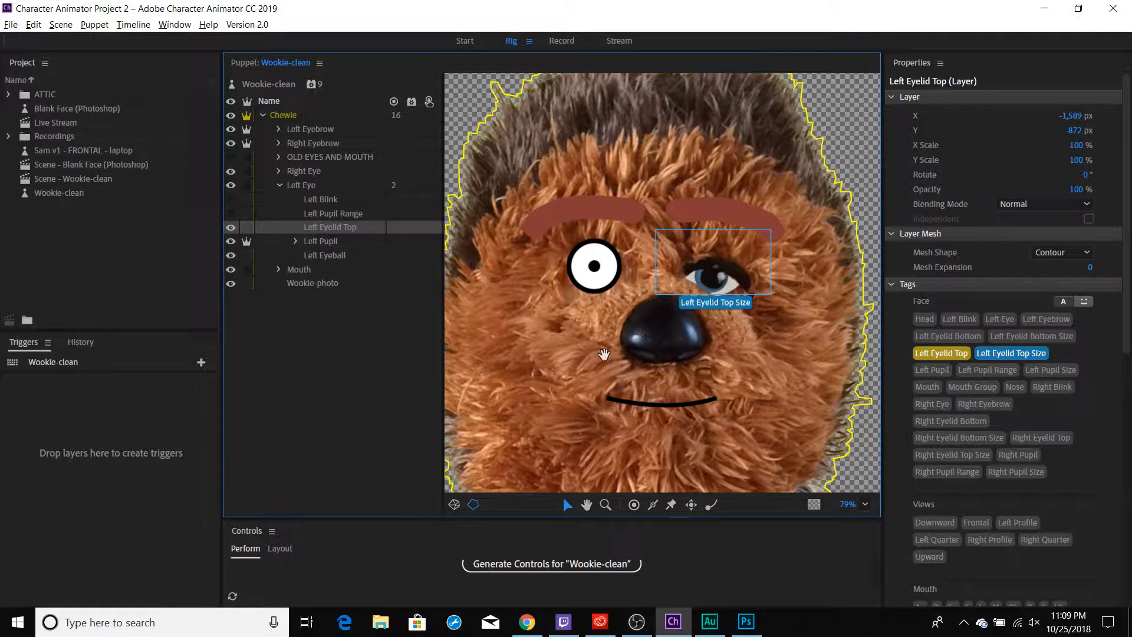
click(558, 40)
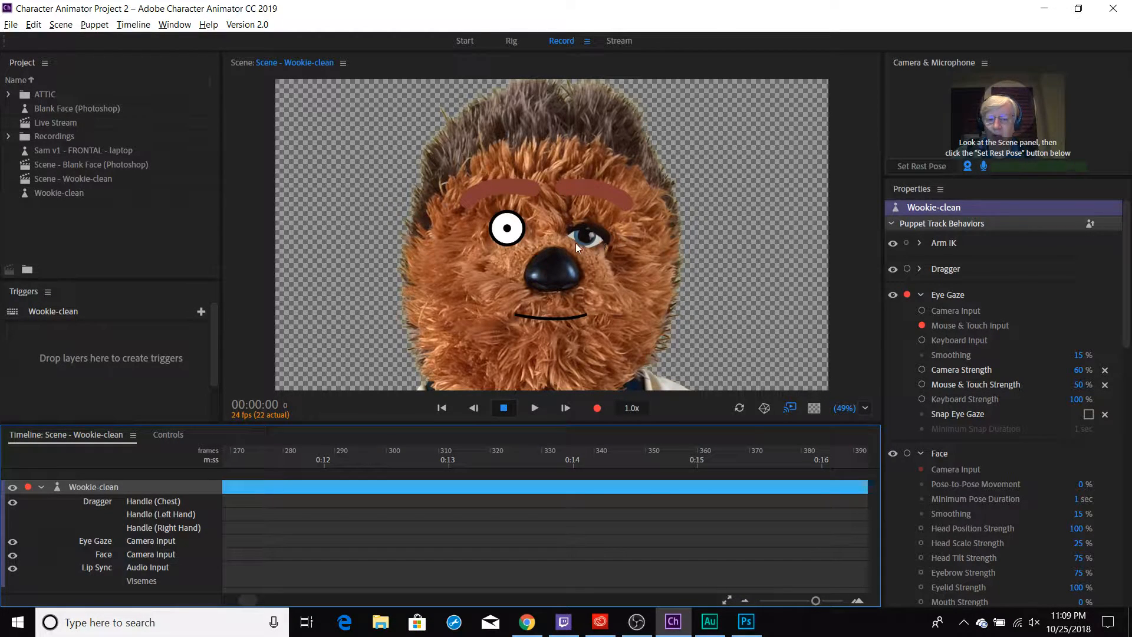
drag(693, 263, 677, 259)
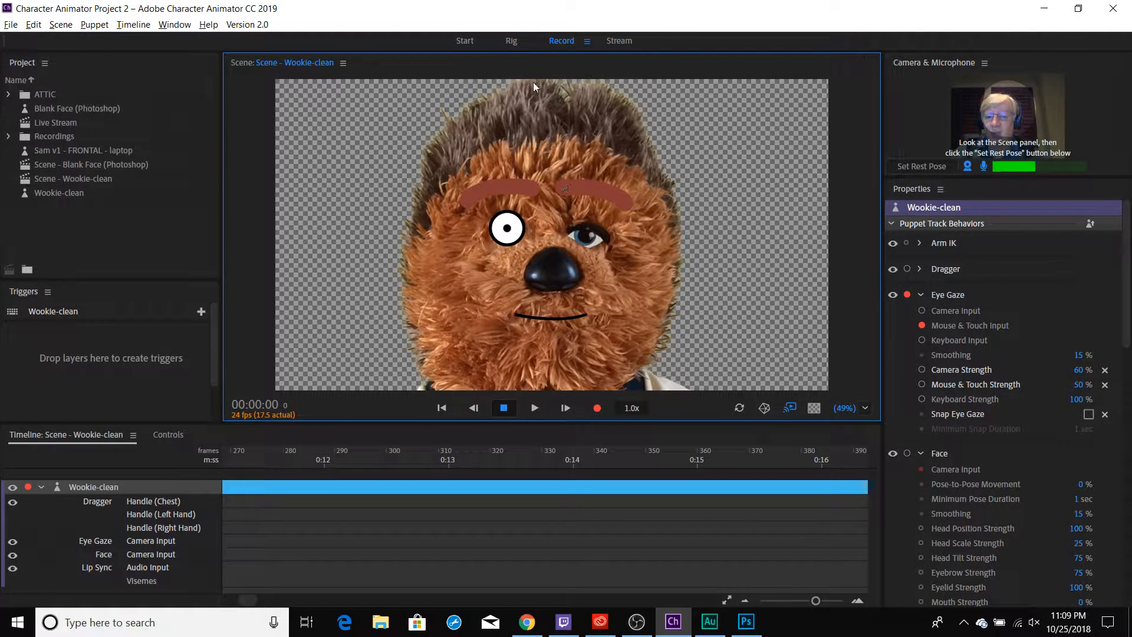
click(511, 42)
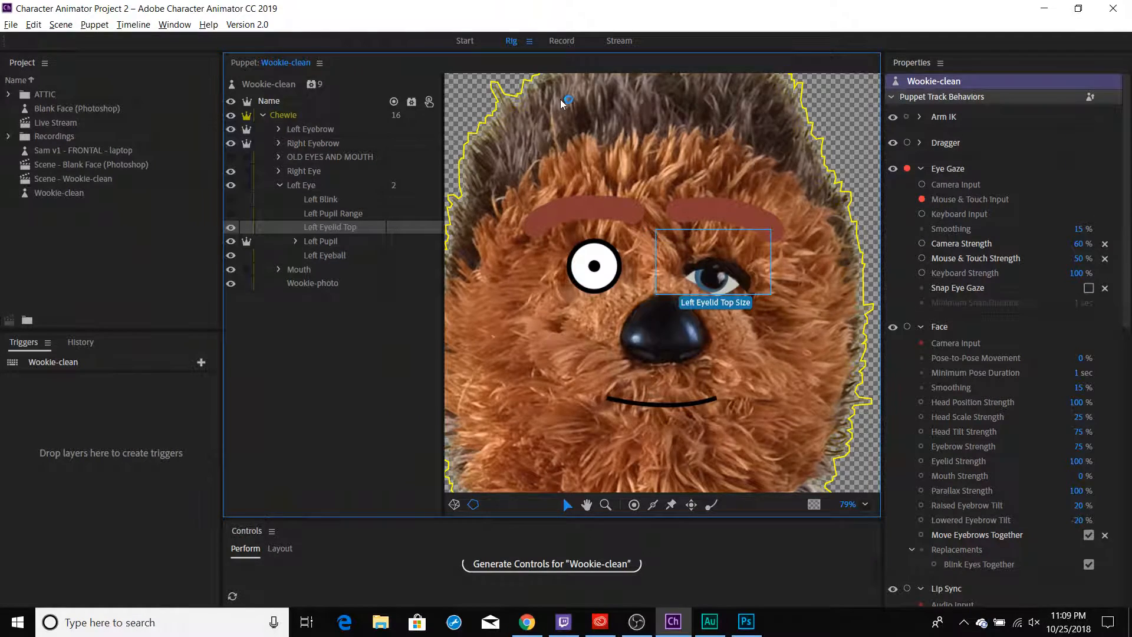
- Switch to Photoshop and copy the old Left Eye layer beneath Left Eyelid Top in the Left Eye group as Left Eyelid Bottom
key(alt+Tab)
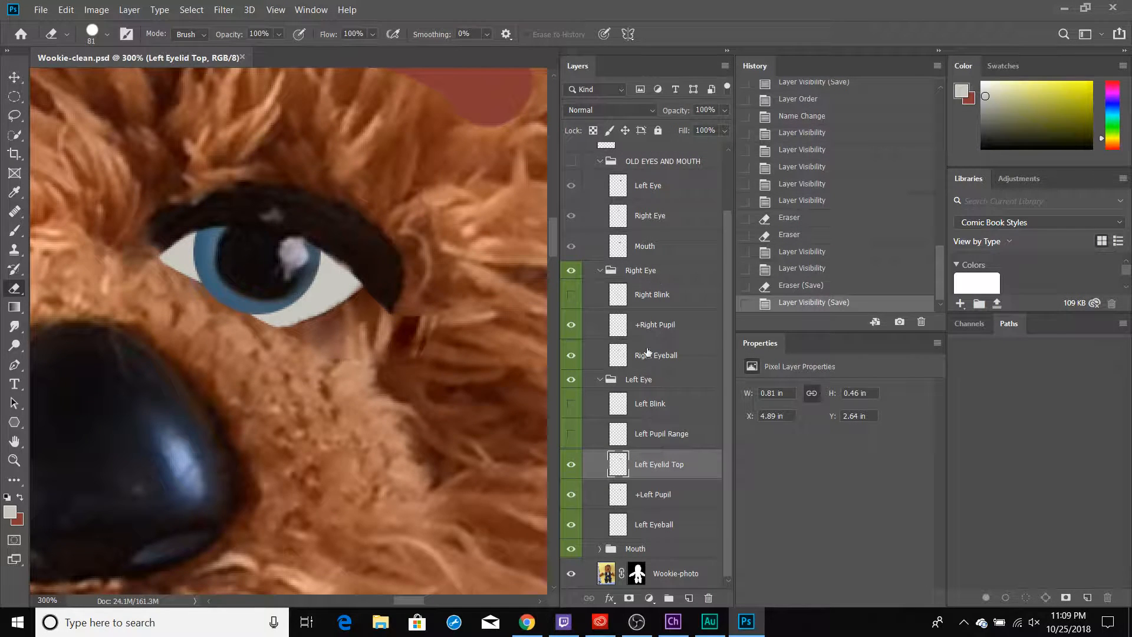
click(641, 188)
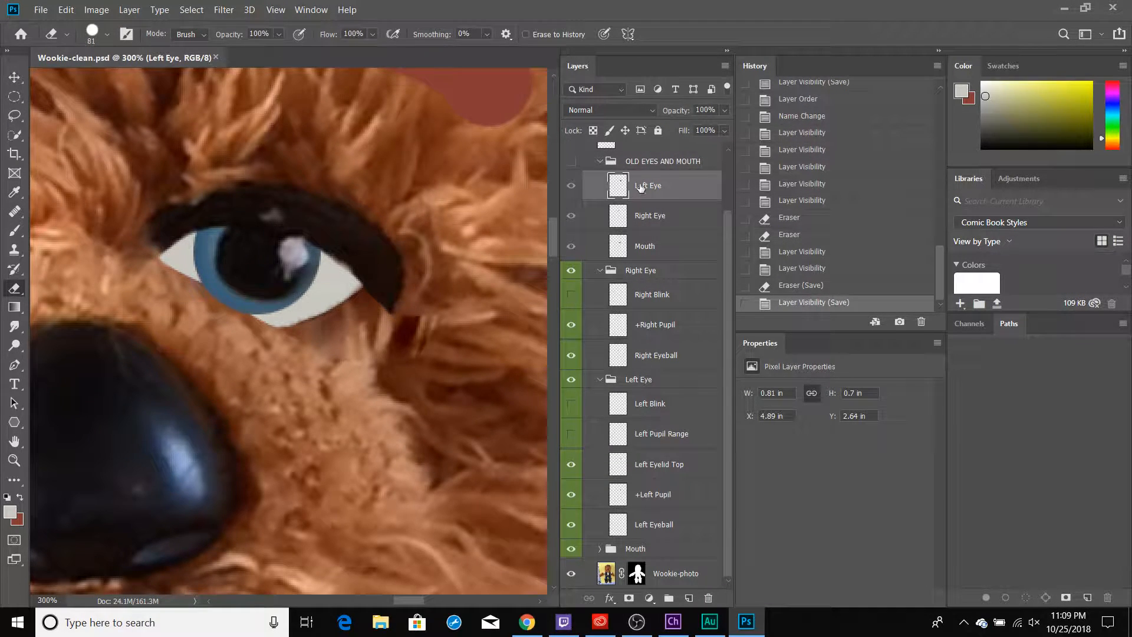
drag(647, 188, 671, 496)
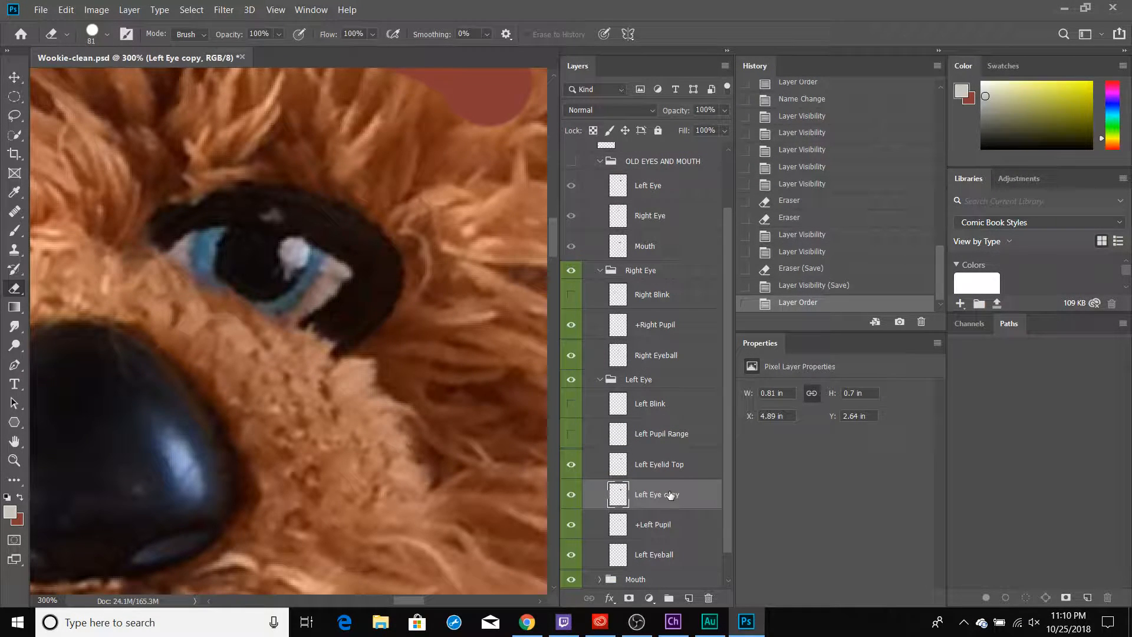
text(Left Eyelid Bottom)
key(Return)
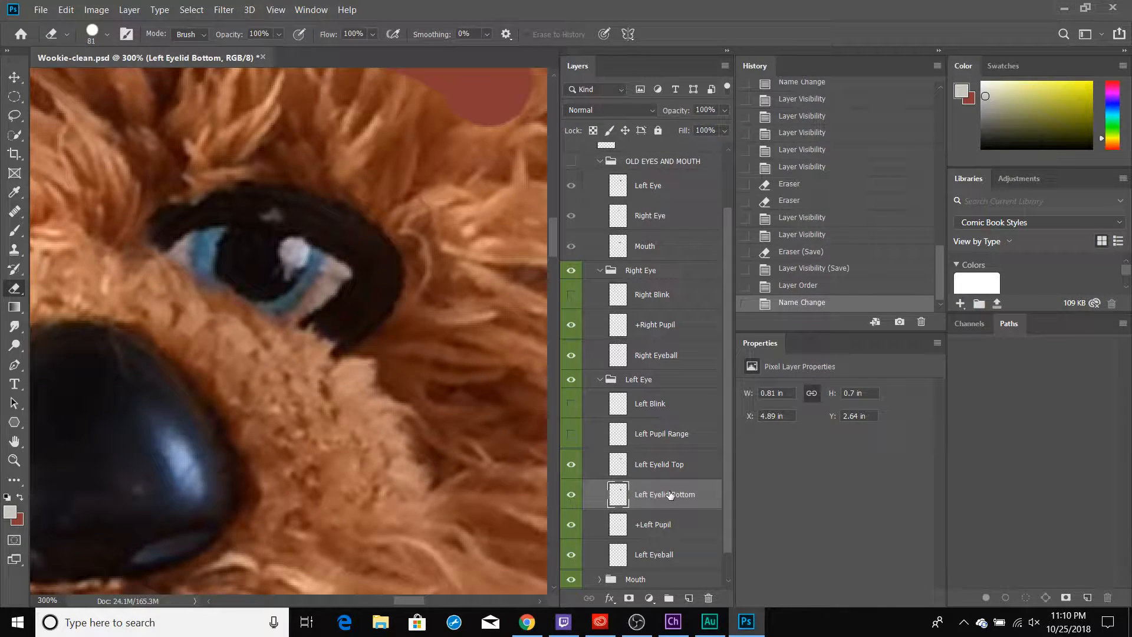
- Hide the Left Eyelid Top, +Left Pupil, Left Eyeball and Wookie-photo layers to isolate the Left Eyelid Bottom artwork
click(571, 465)
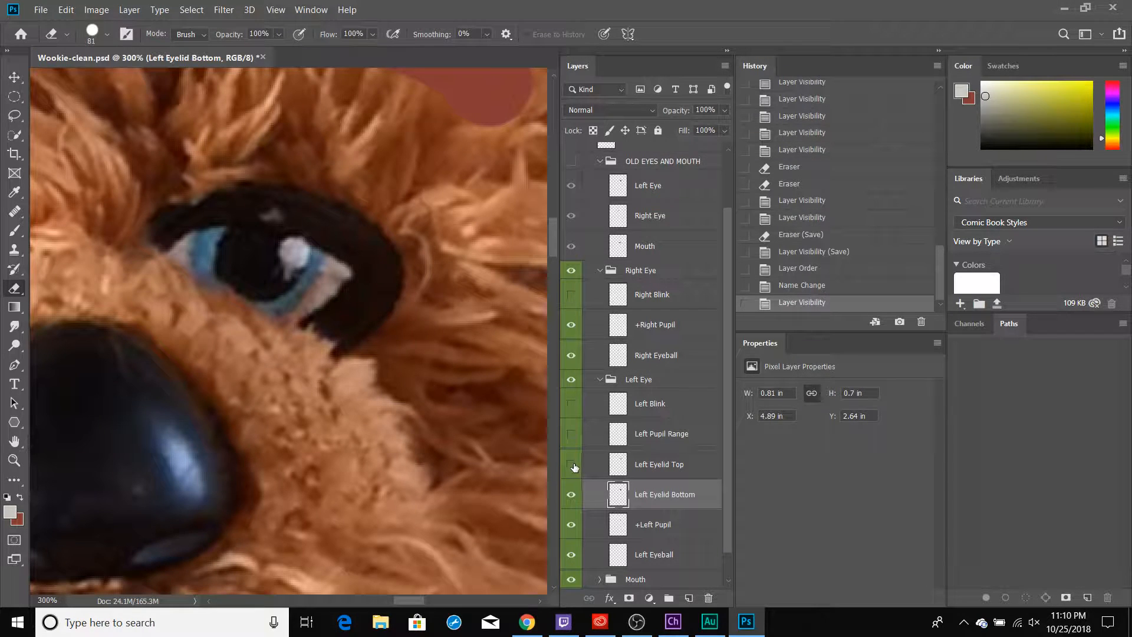
click(572, 526)
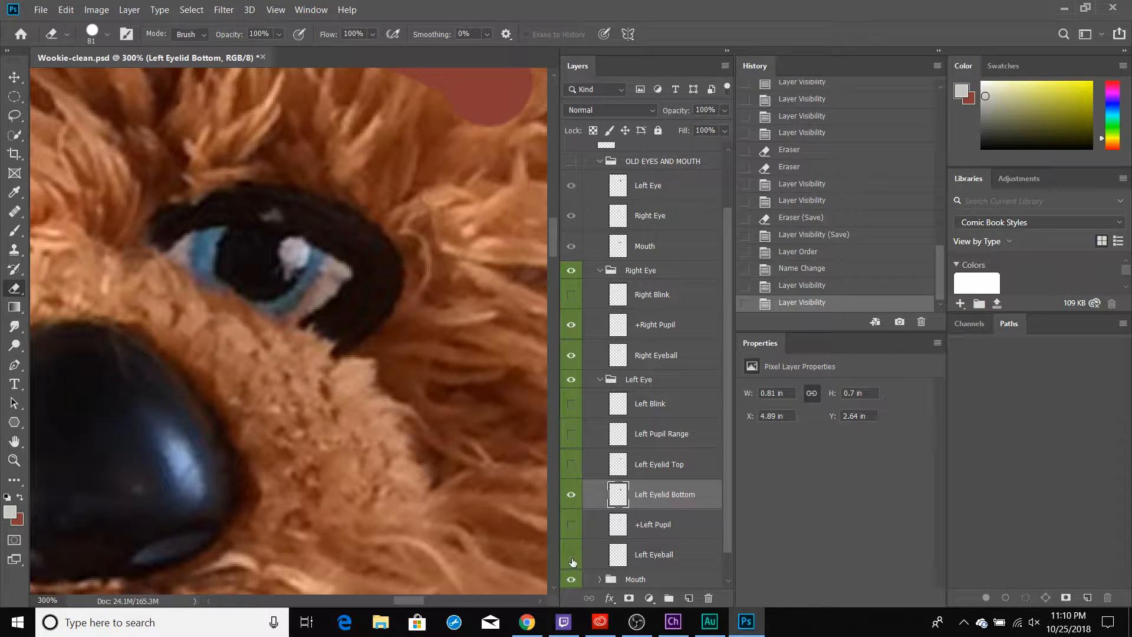
click(571, 557)
scroll(574, 575, down, 1)
click(572, 576)
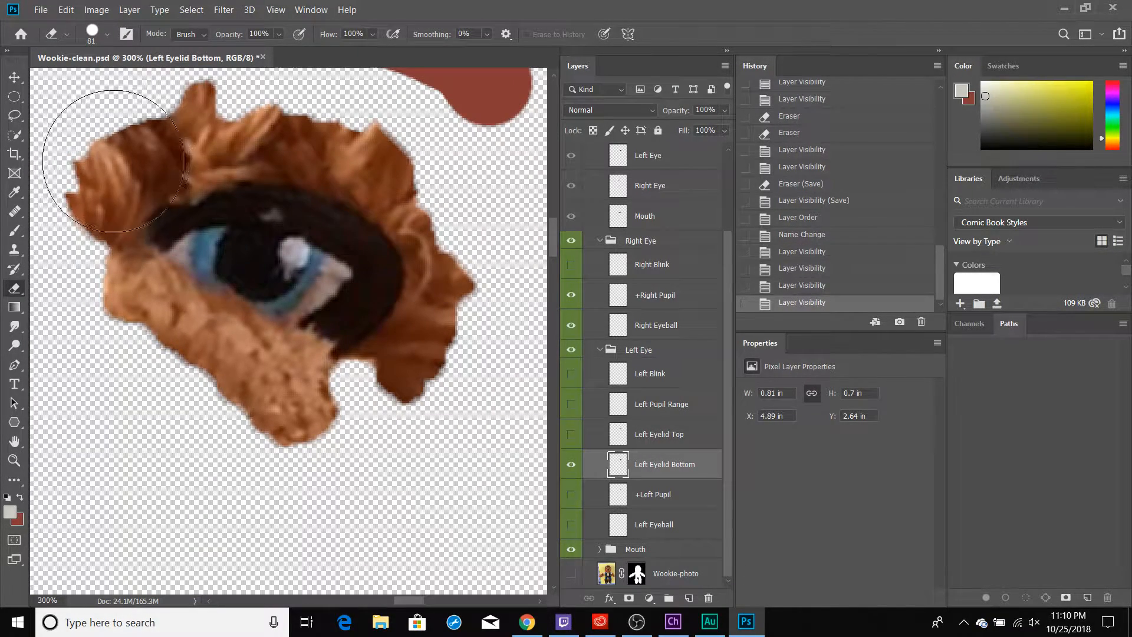
- Erase the eye and upper fur from Left Eyelid Bottom, reducing the eraser to 34 px for the finer trimming, and save
mouse_move(95, 169)
mouse_down()
mouse_move(179, 167)
mouse_move(243, 216)
mouse_move(253, 210)
mouse_move(241, 207)
mouse_move(272, 238)
mouse_move(260, 235)
mouse_move(258, 213)
mouse_up()
click(106, 39)
click(107, 39)
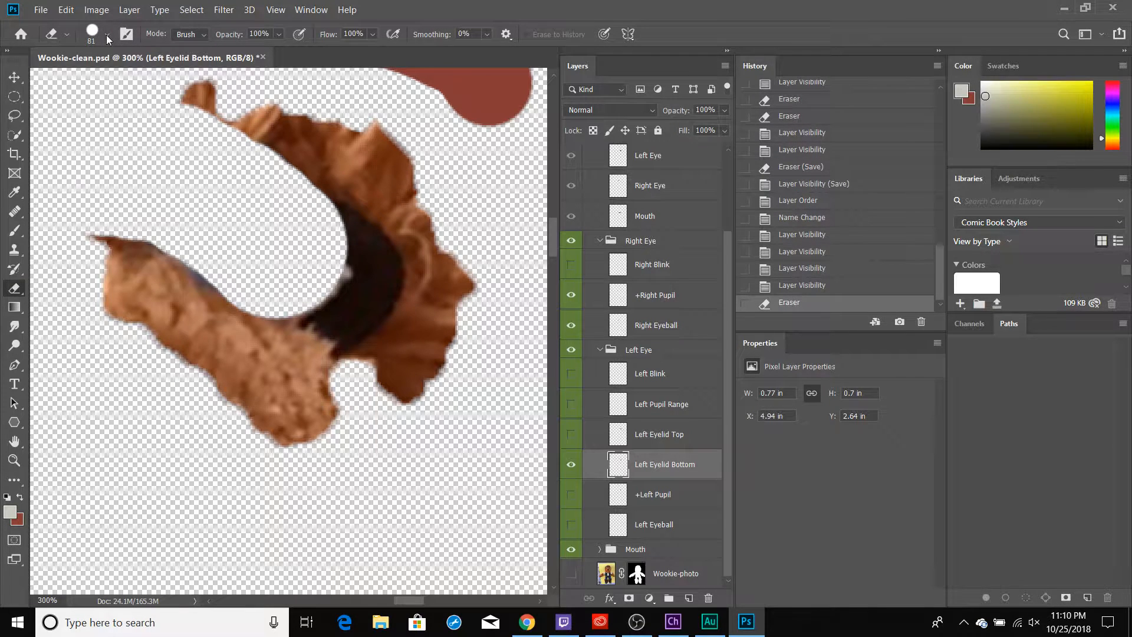
click(107, 39)
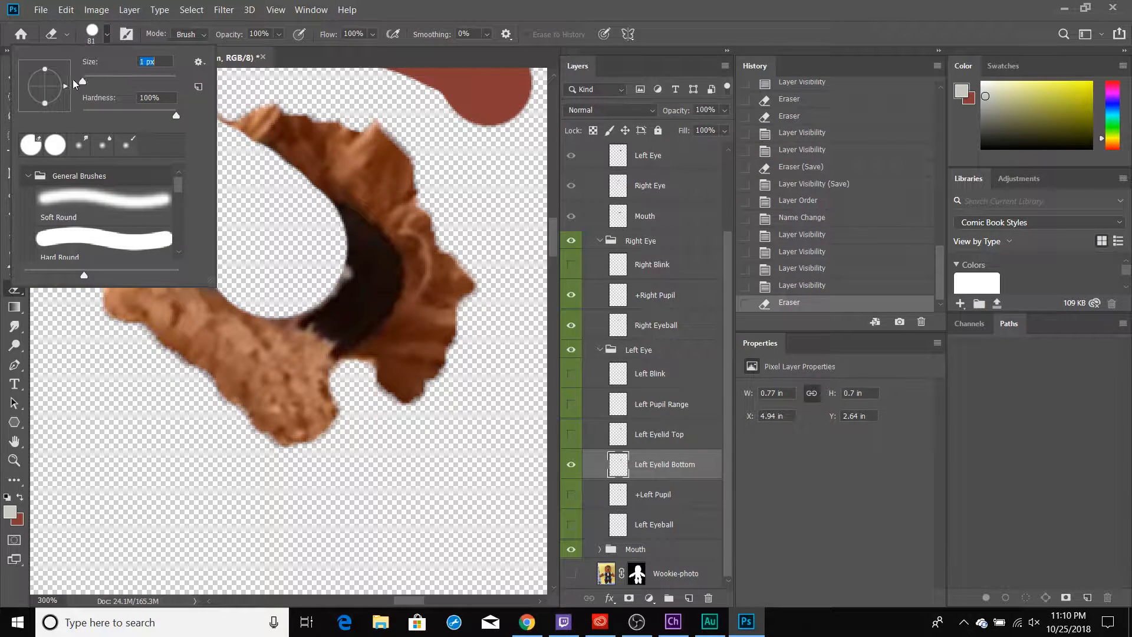
drag(75, 84, 101, 84)
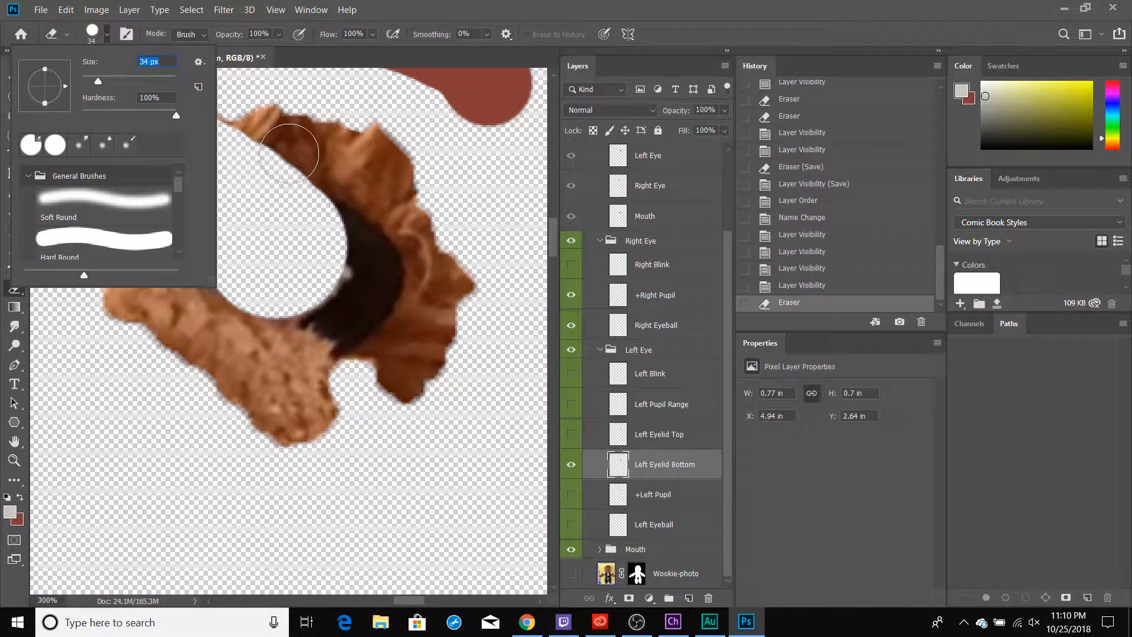
click(259, 146)
mouse_move(203, 104)
mouse_down()
mouse_move(377, 157)
mouse_move(363, 126)
mouse_move(462, 239)
mouse_up()
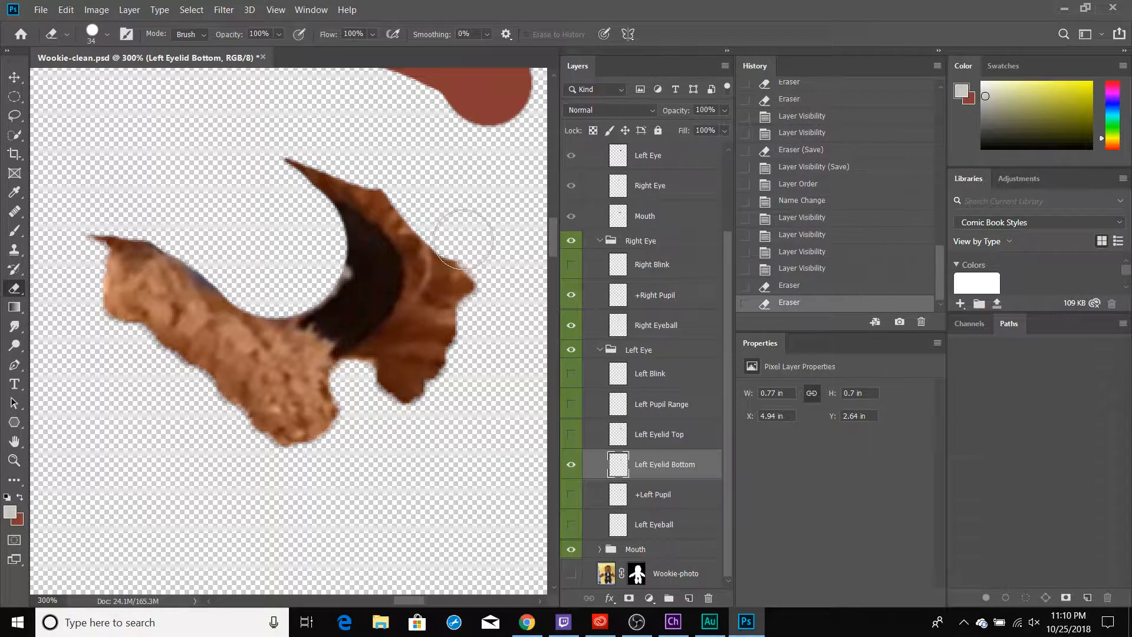
mouse_move(316, 246)
mouse_down()
mouse_move(432, 235)
mouse_move(383, 200)
mouse_move(284, 163)
mouse_move(363, 192)
mouse_move(328, 196)
mouse_move(423, 215)
mouse_move(430, 220)
mouse_move(395, 219)
mouse_move(459, 235)
mouse_move(419, 235)
mouse_move(485, 259)
mouse_move(414, 235)
mouse_up()
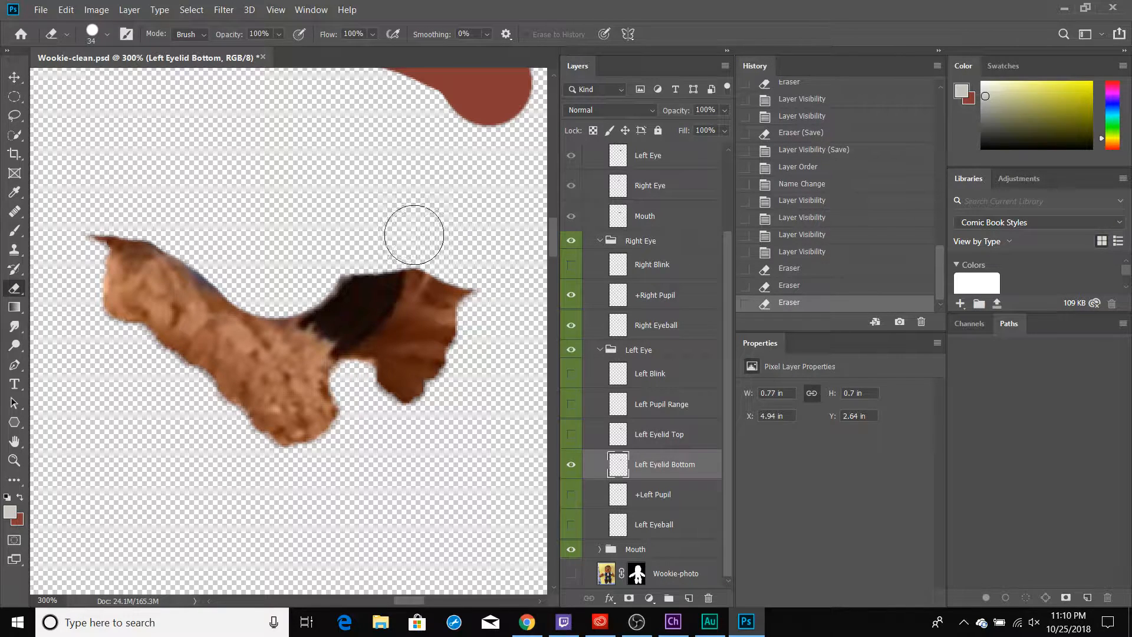
drag(78, 228, 157, 173)
key(ctrl+s)
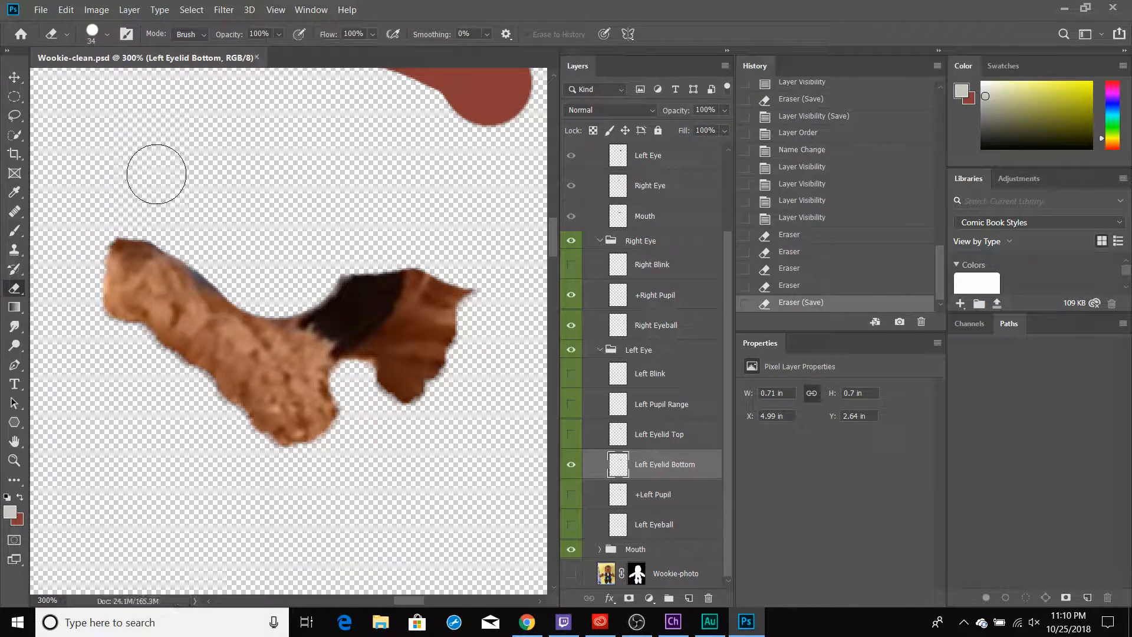
- Trim the lower fur edge of Left Eyelid Bottom, save the file and check the updated puppet in Character Animator
mouse_move(210, 404)
mouse_down()
mouse_move(314, 412)
mouse_move(336, 405)
mouse_move(266, 413)
mouse_move(444, 374)
mouse_move(478, 379)
mouse_move(465, 390)
mouse_up()
key(ctrl+s)
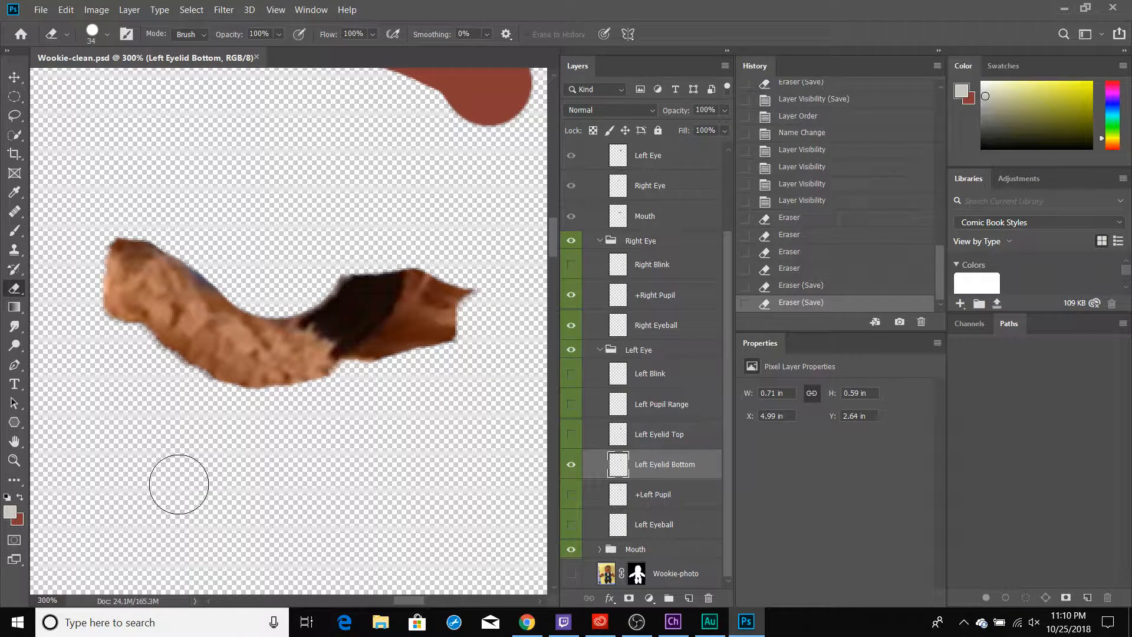
key(alt+Tab)
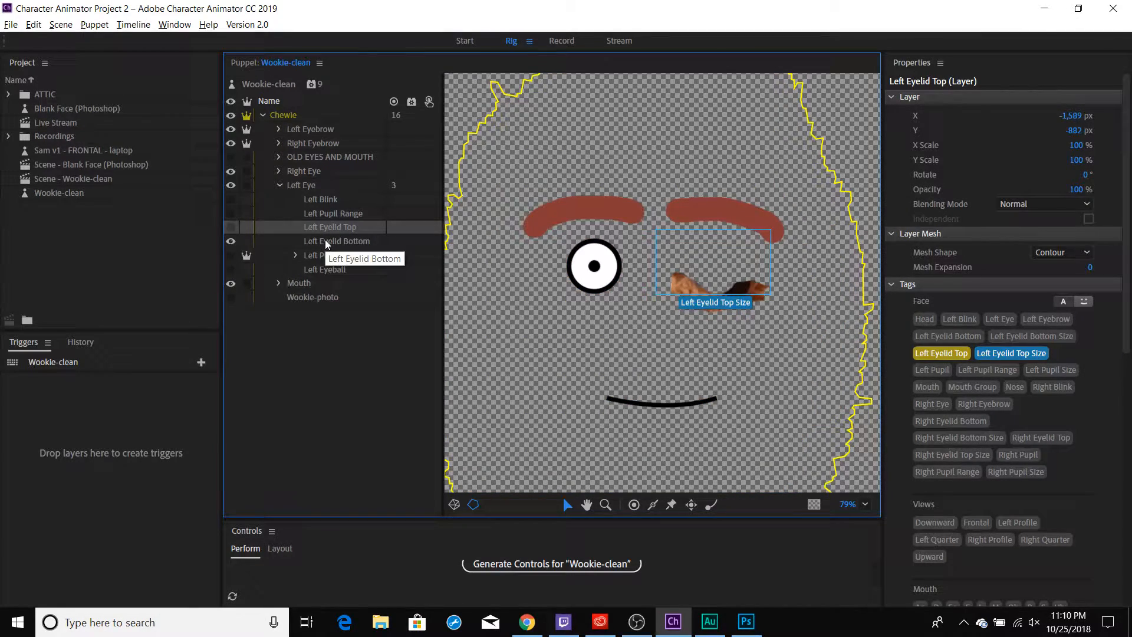
key(alt+Tab)
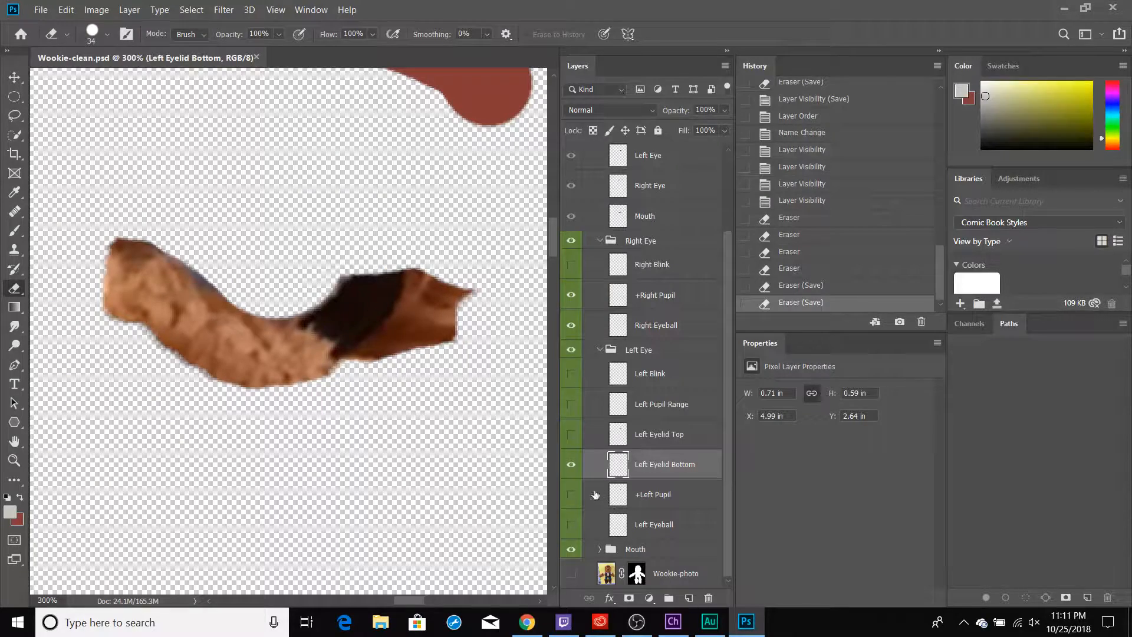
- Make the +Left Pupil, Left Eyeball, Wookie-photo and Left Eyelid Top layers visible again and save the puppet file
click(573, 495)
click(572, 523)
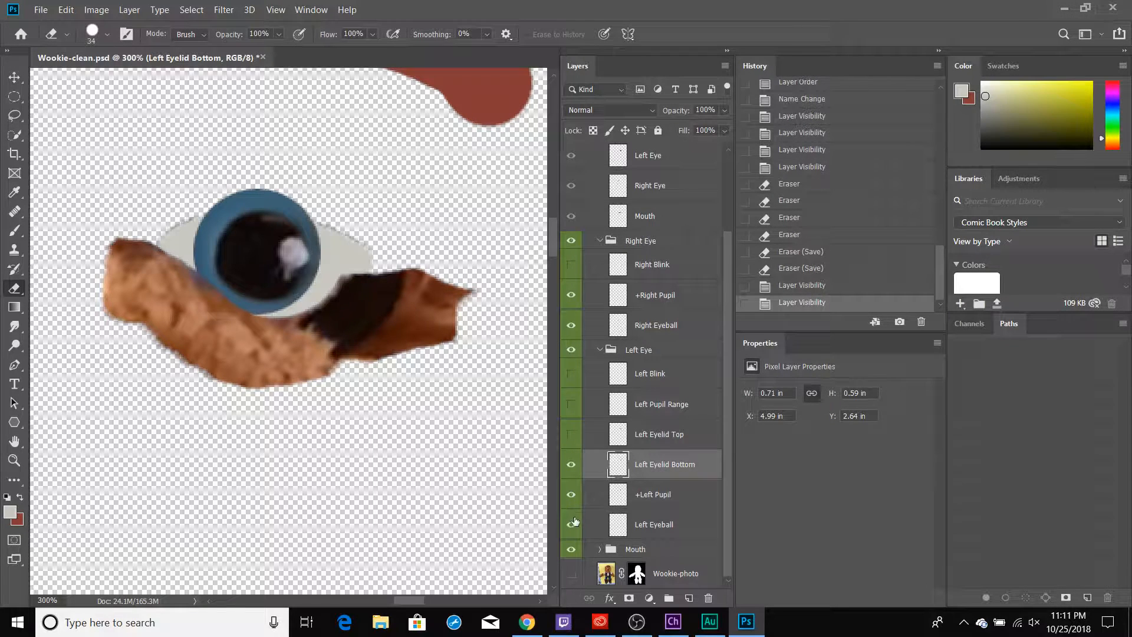
click(572, 575)
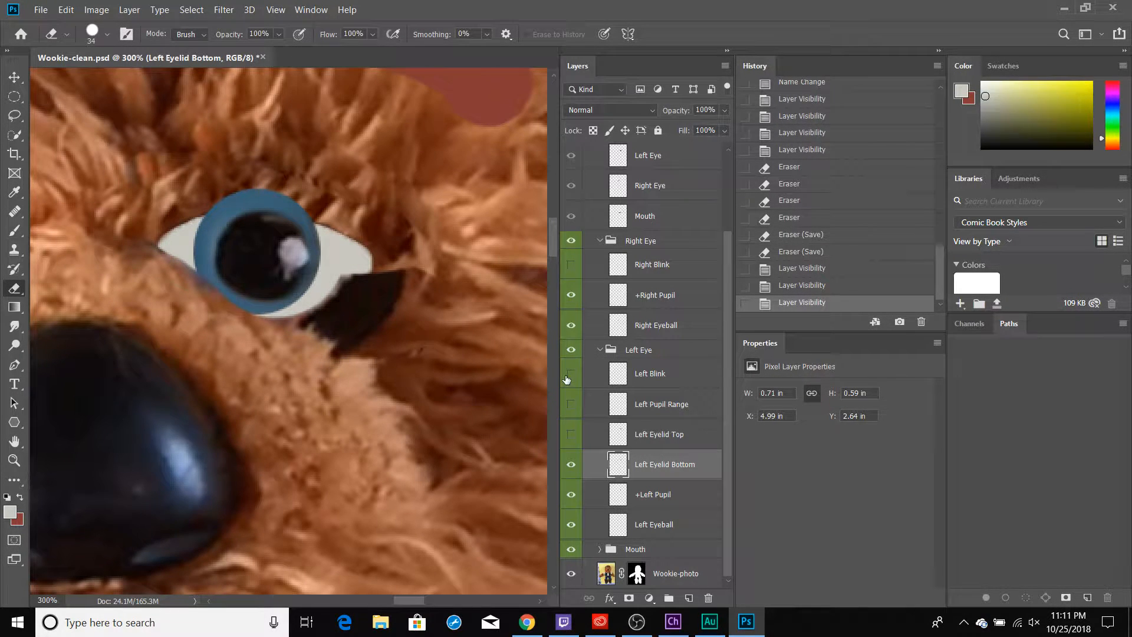
click(572, 439)
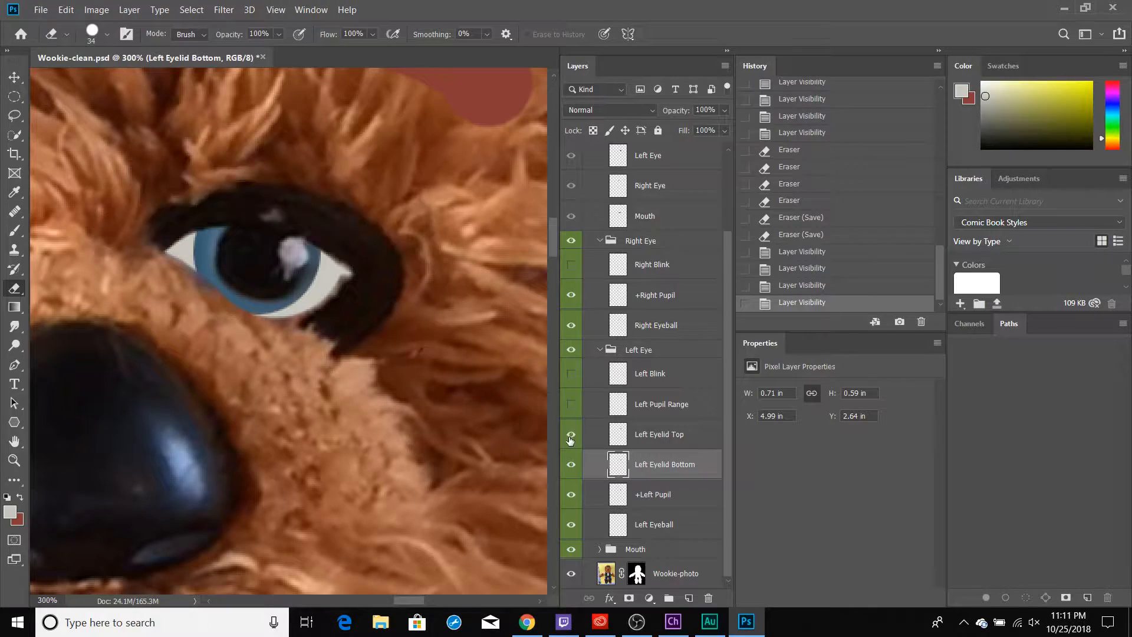
key(ctrl+s)
- Switch to Character Animator's Record workspace and test the left eye's gaze between the top and bottom eyelids
key(alt+Tab)
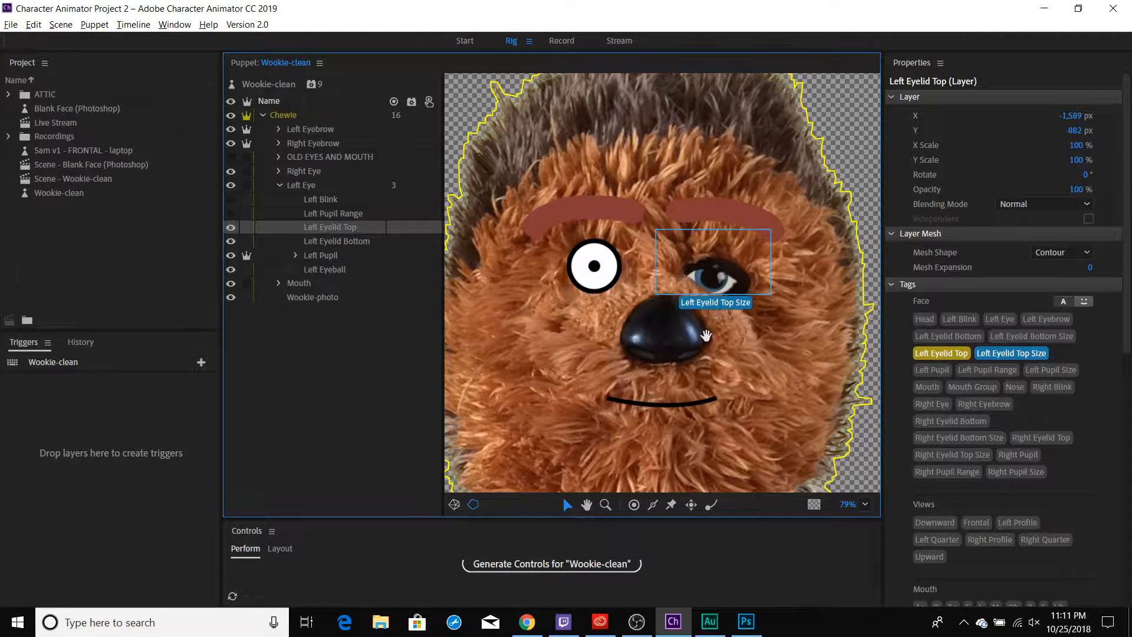
click(563, 41)
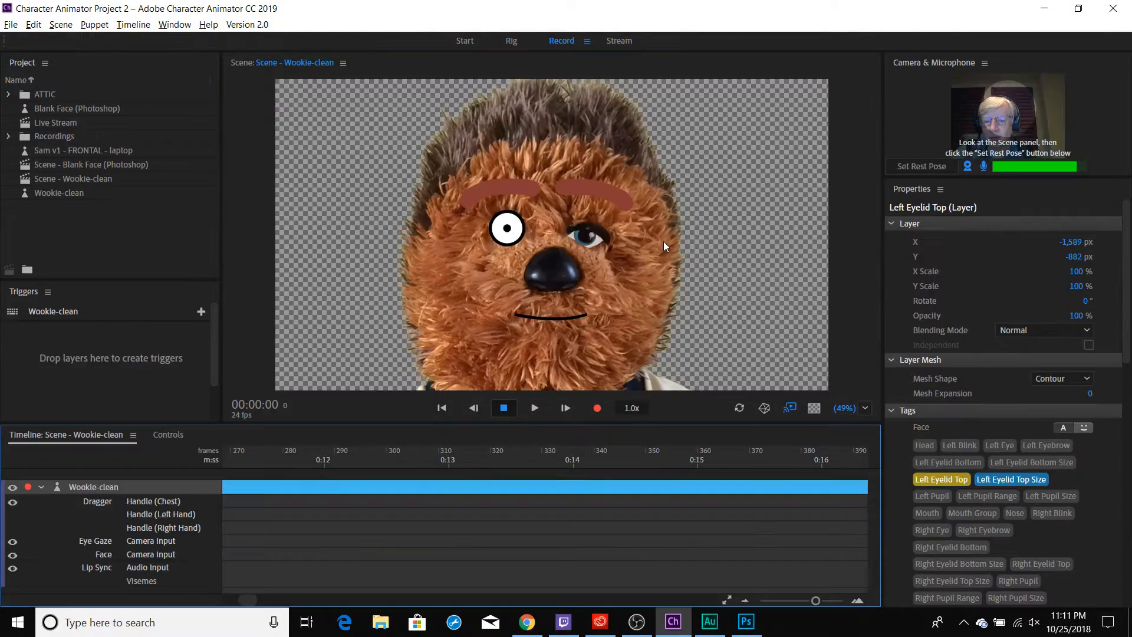
click(547, 252)
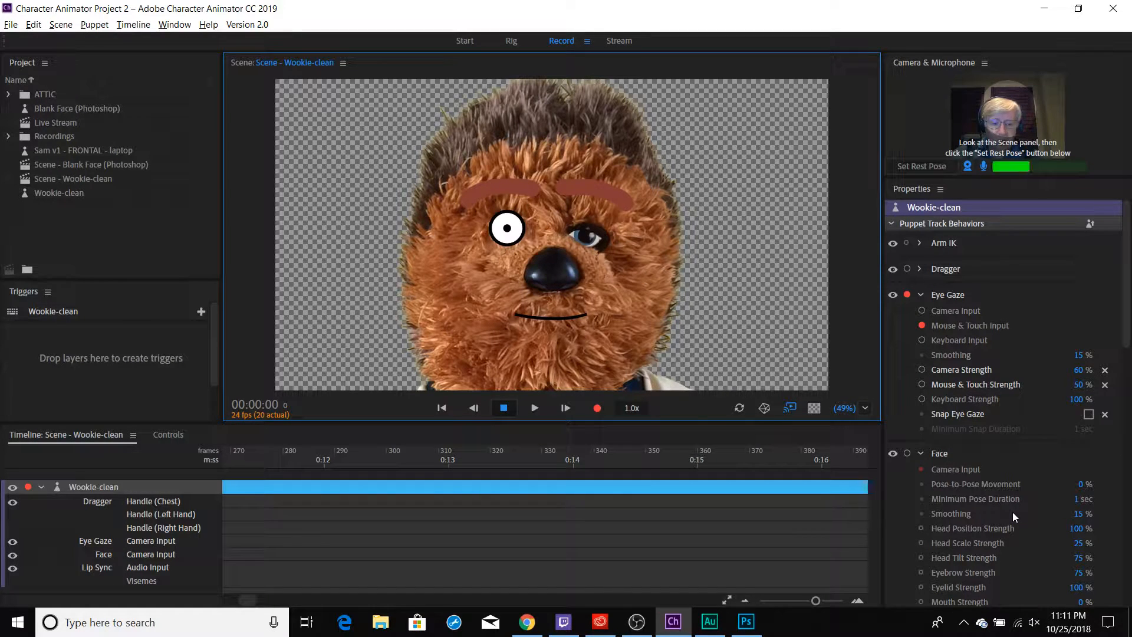
- Arm the Face behavior's camera input and set its Eyelid Strength to 253%
scroll(996, 468, down, 4)
scroll(996, 468, up, 2)
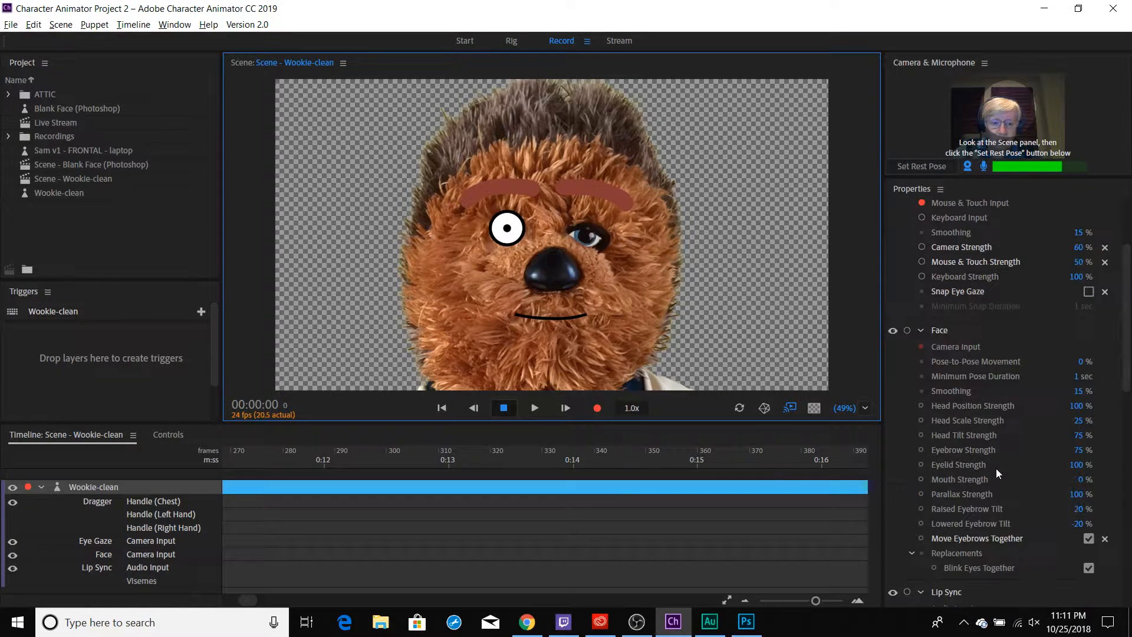
click(908, 331)
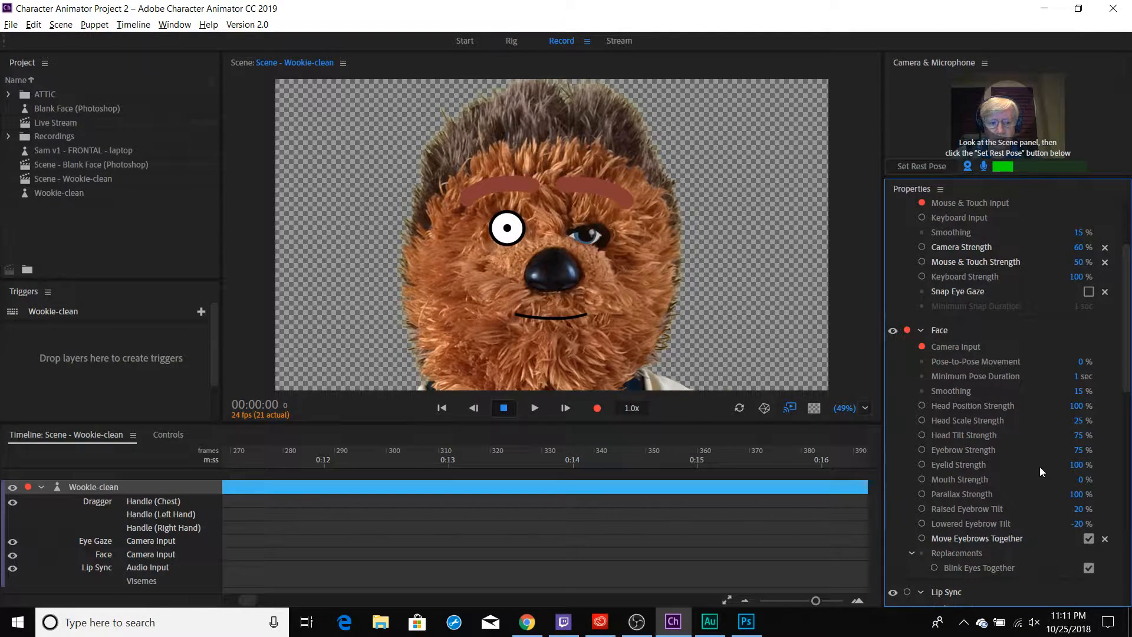
drag(1078, 457, 1067, 342)
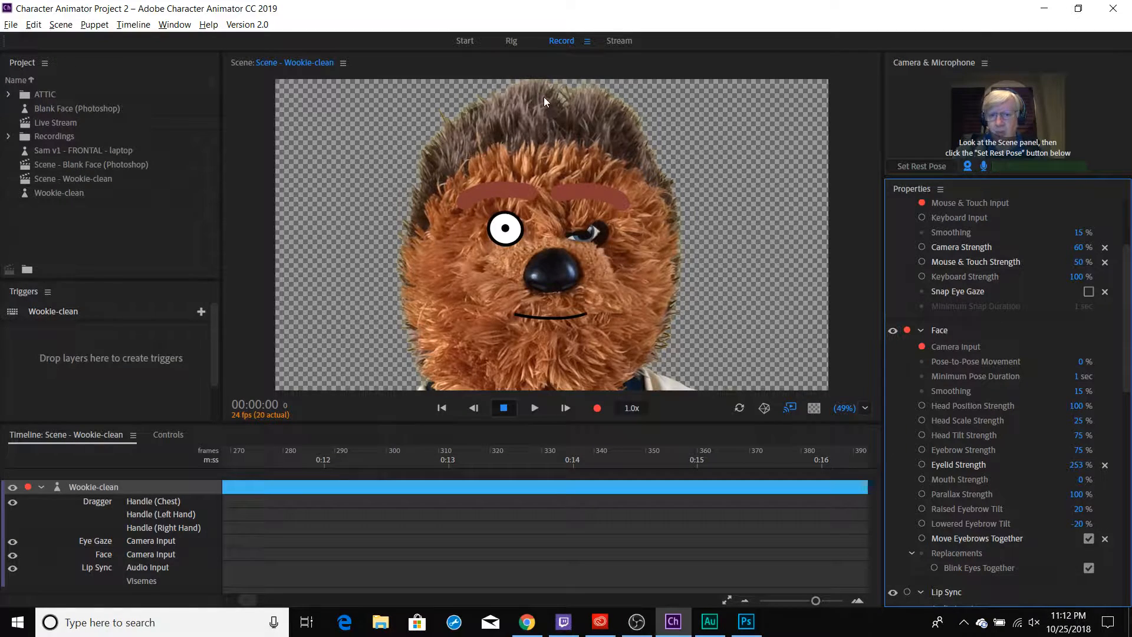
- Return to the puppet file in Photoshop and rename the Left Eye group to +Left Eye
click(515, 50)
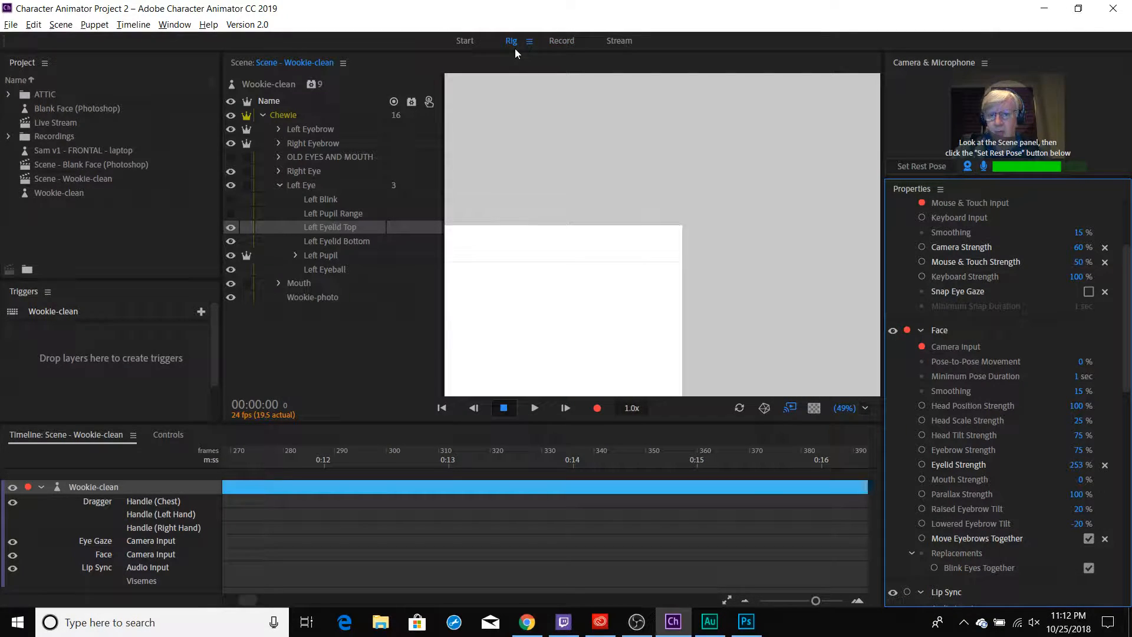
key(alt+Tab)
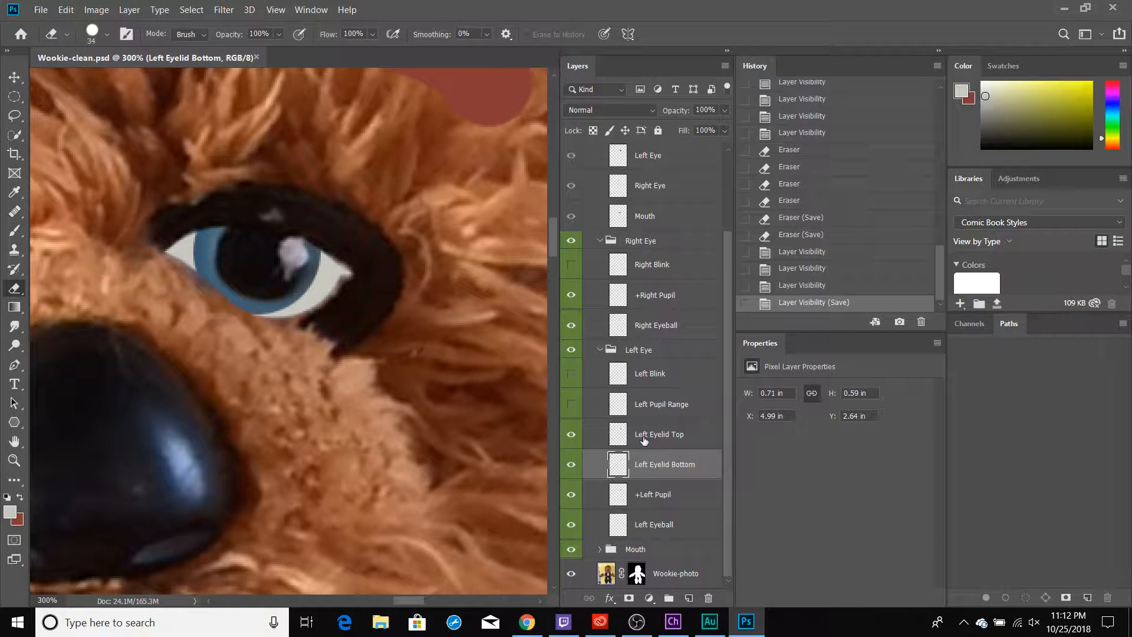
double_click(628, 351)
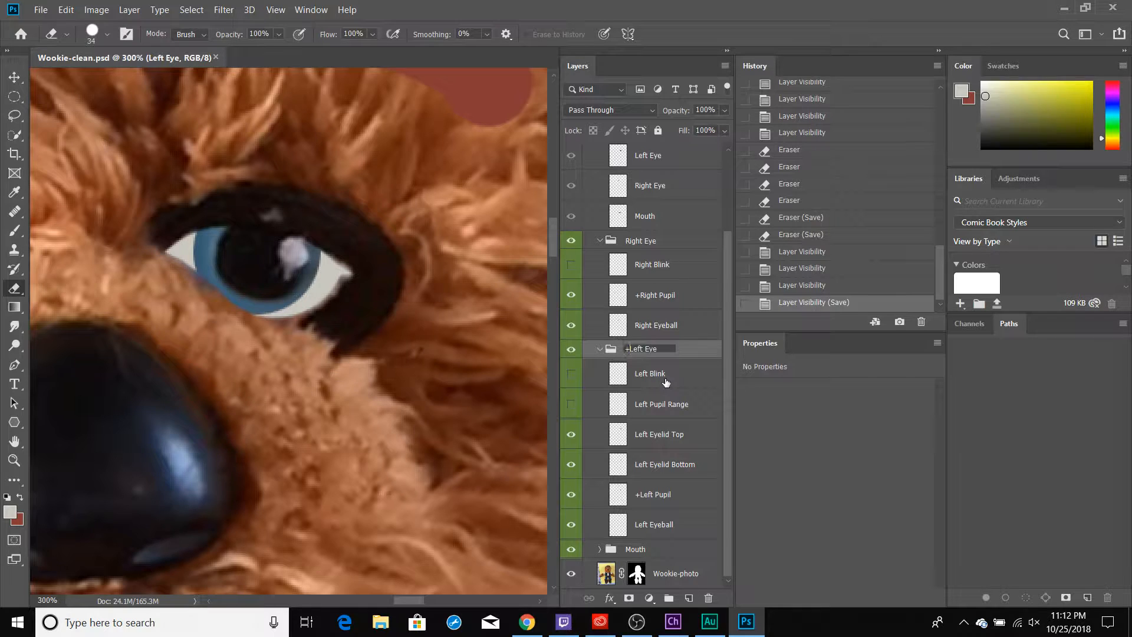
key(Return)
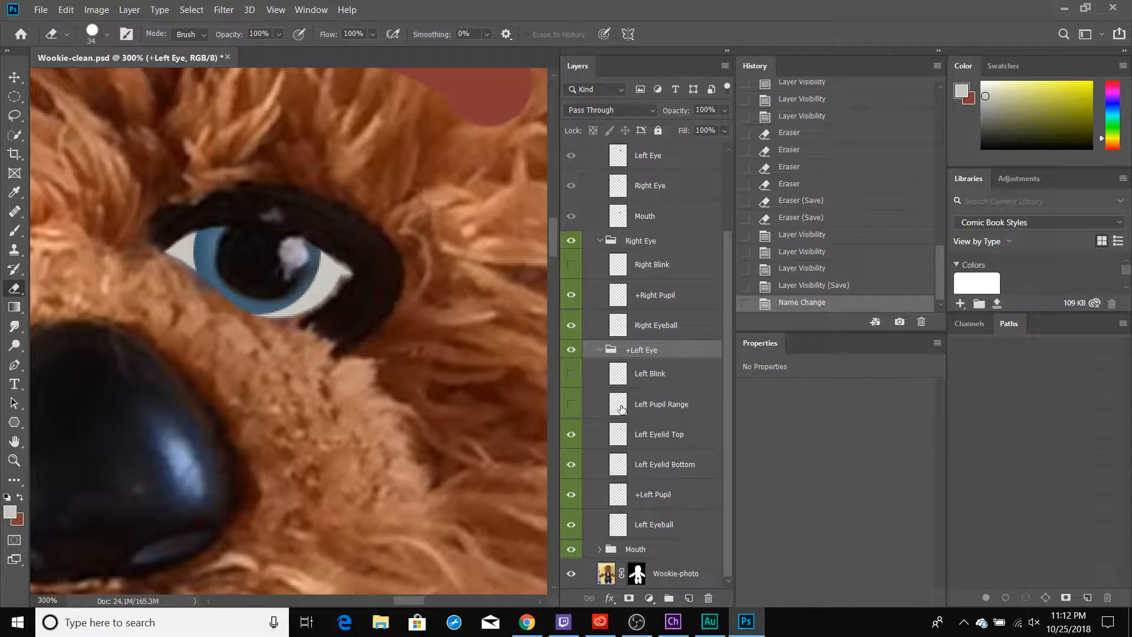
- Rename the two left eyelid layers to +Left Eyelid Top and +Left Eyelid Bottom
double_click(641, 435)
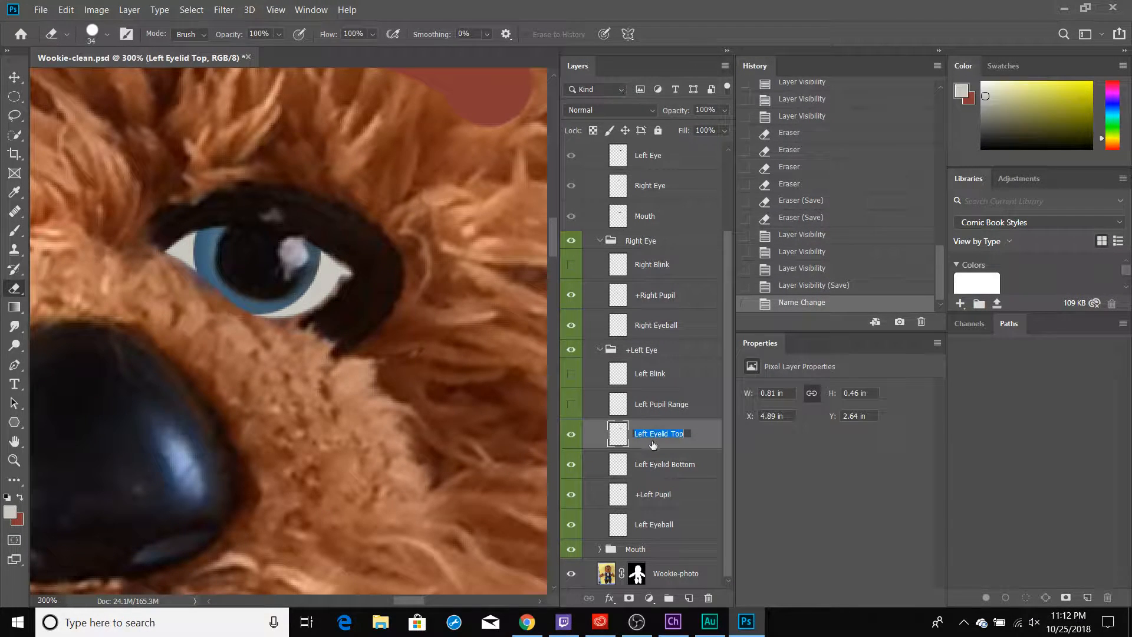
key(Left)
text(+)
key(Return)
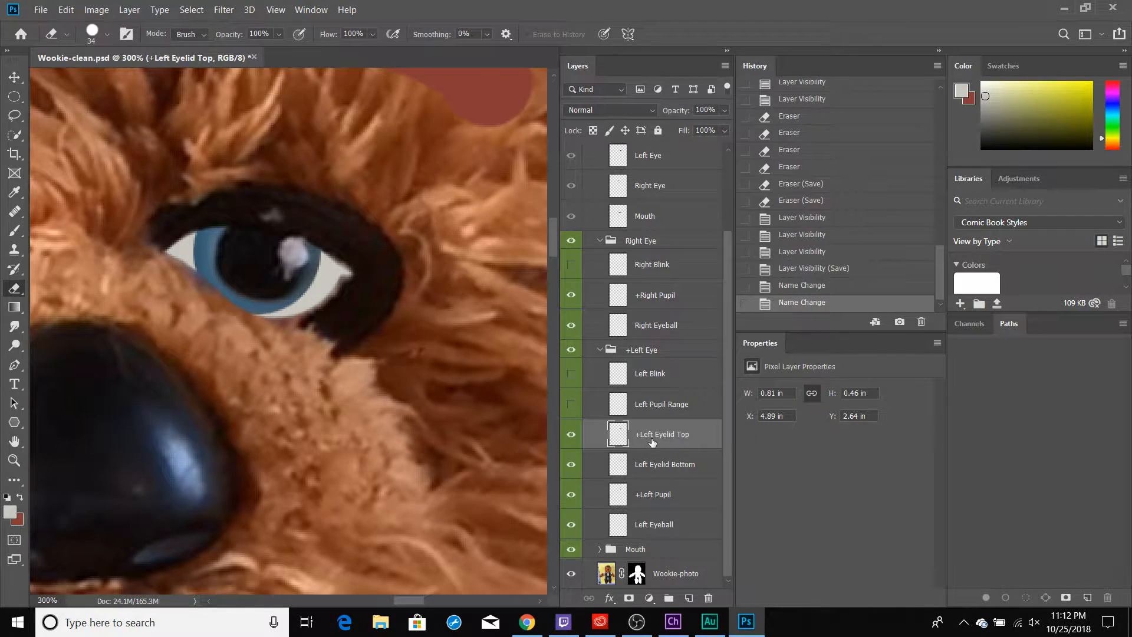
double_click(653, 464)
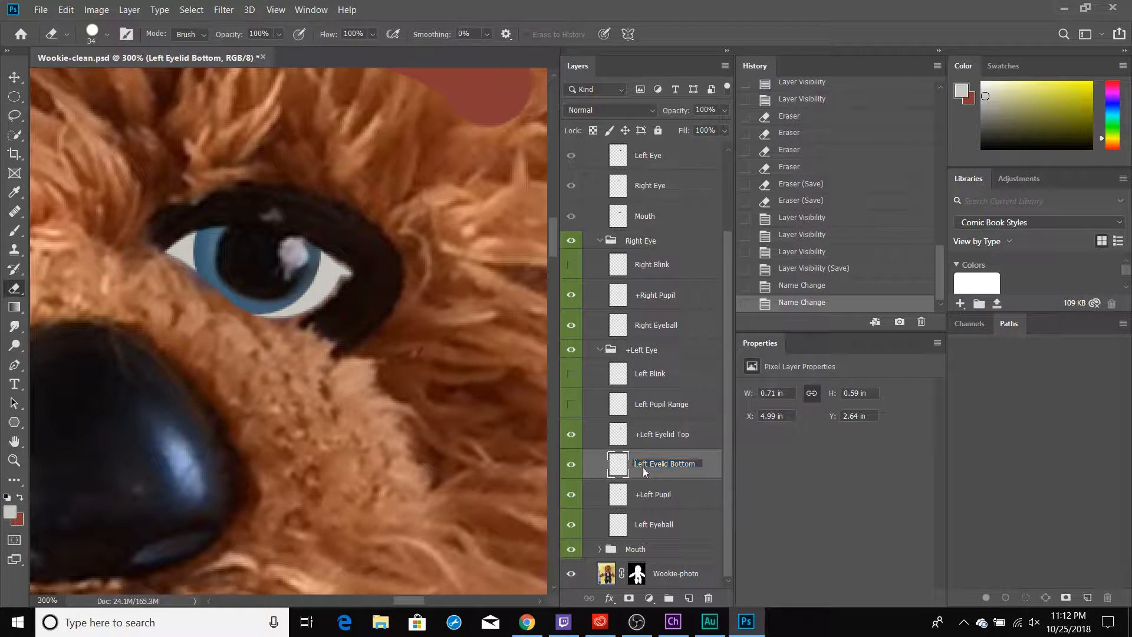
text(+)
key(Return)
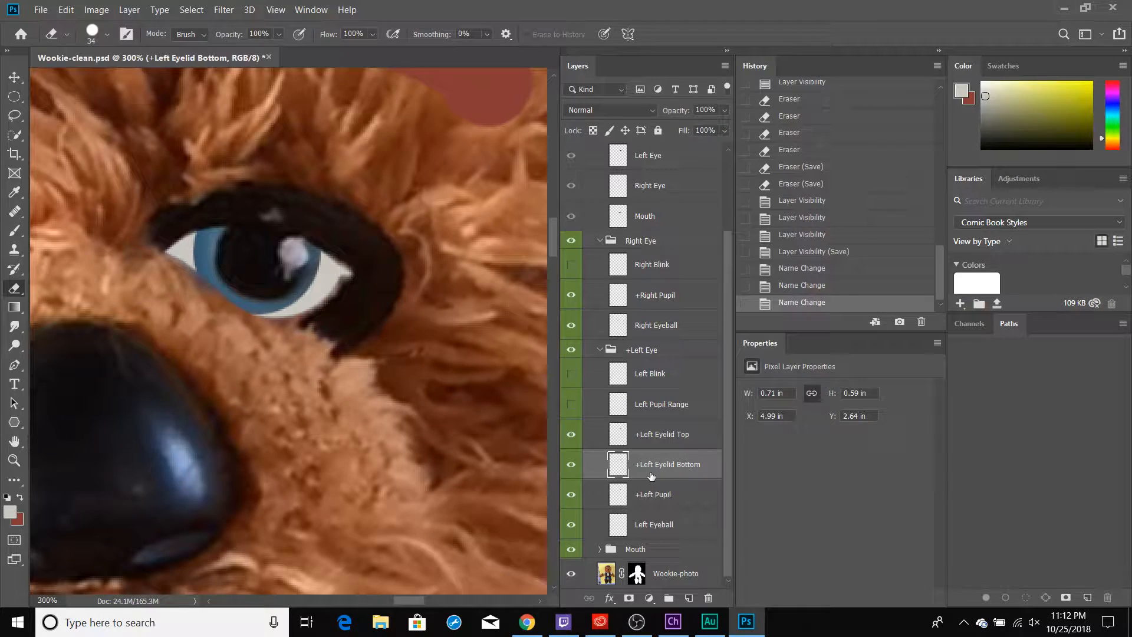
- Save the puppet file and test the independent left eyelids in Character Animator's Record workspace
key(ctrl+s)
key(alt+Tab)
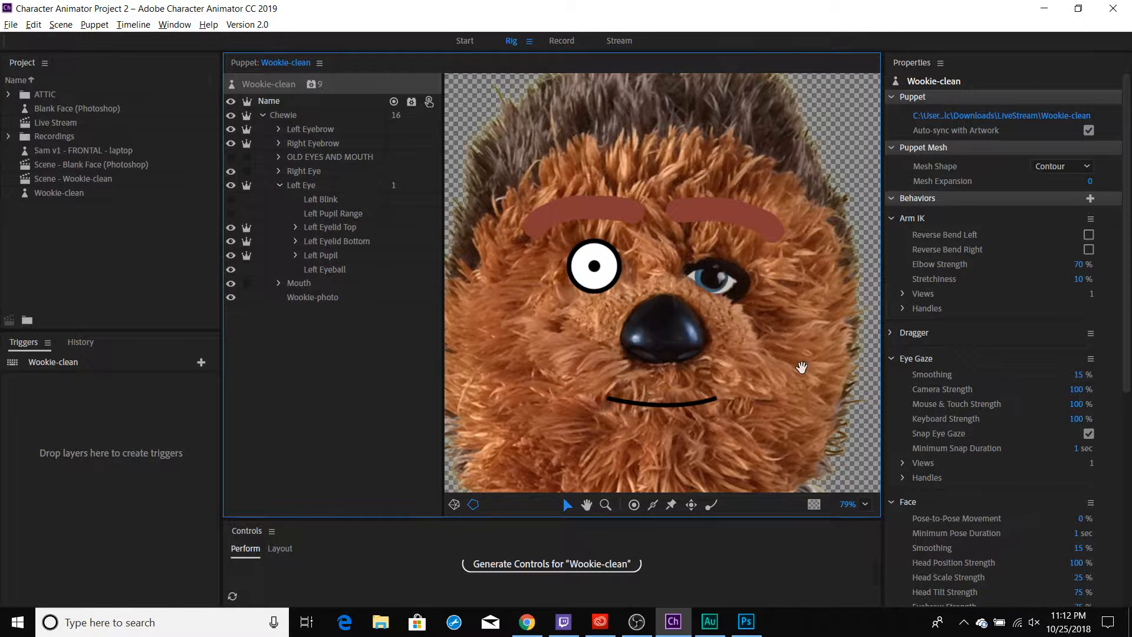
click(566, 41)
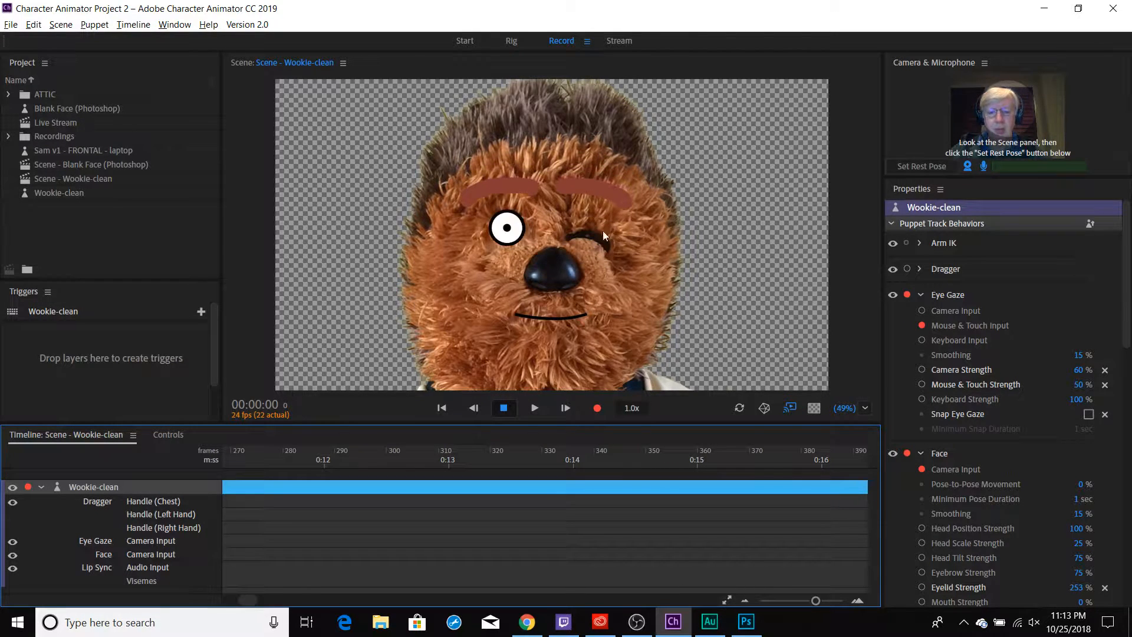
- Set the puppet's rest pose for the camera and reduce the Face behavior's Eyelid Strength to 50%
click(910, 171)
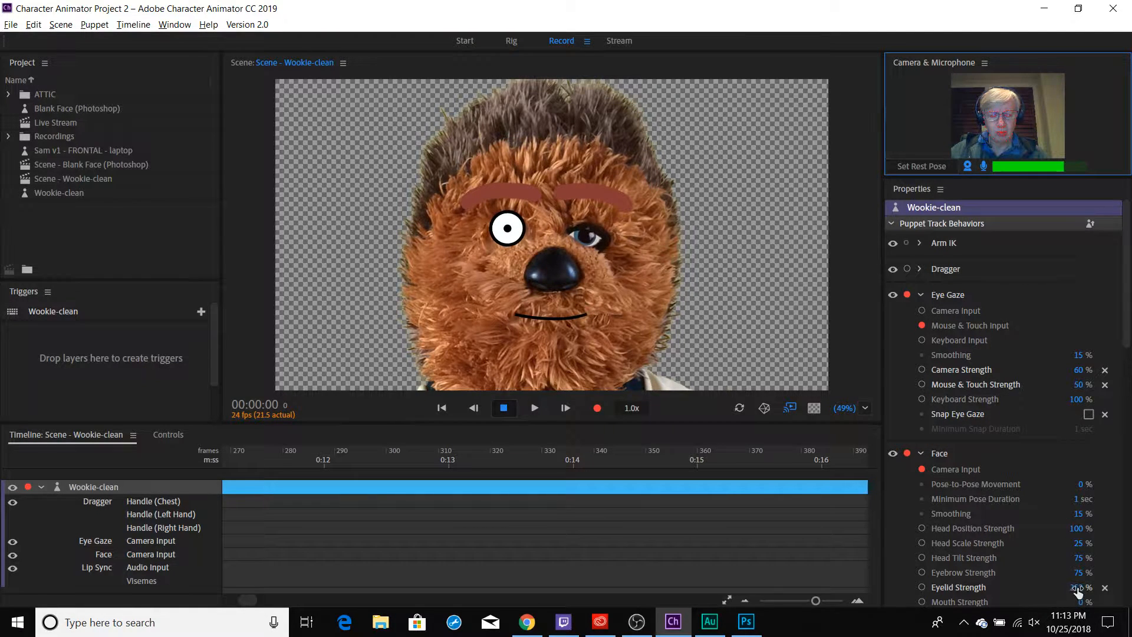
drag(1076, 588, 834, 572)
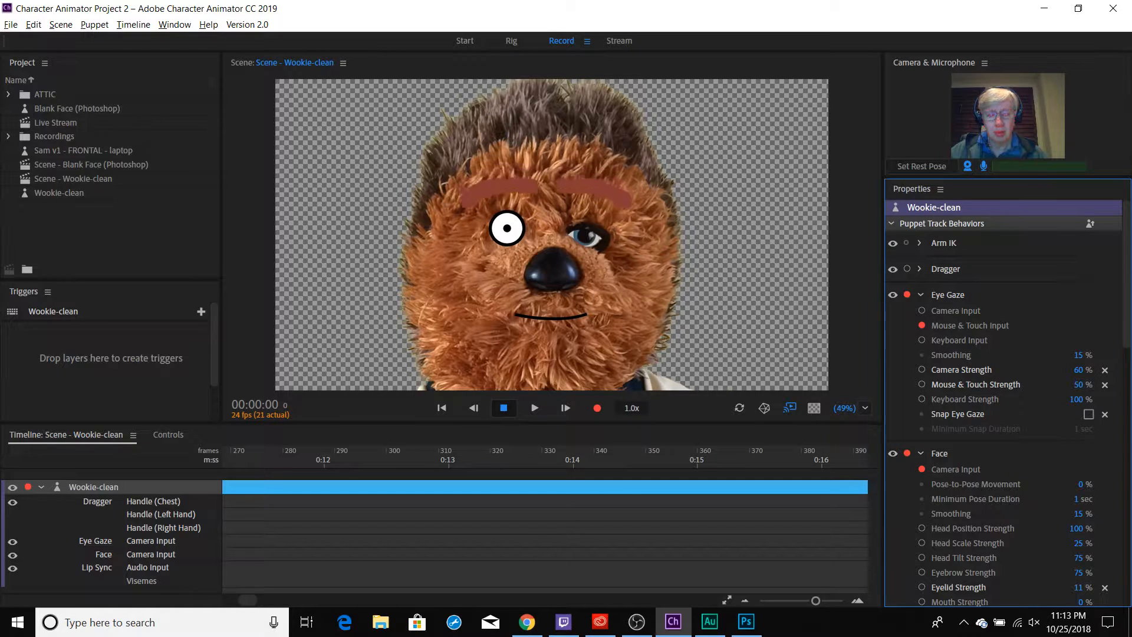
drag(1078, 588, 1077, 562)
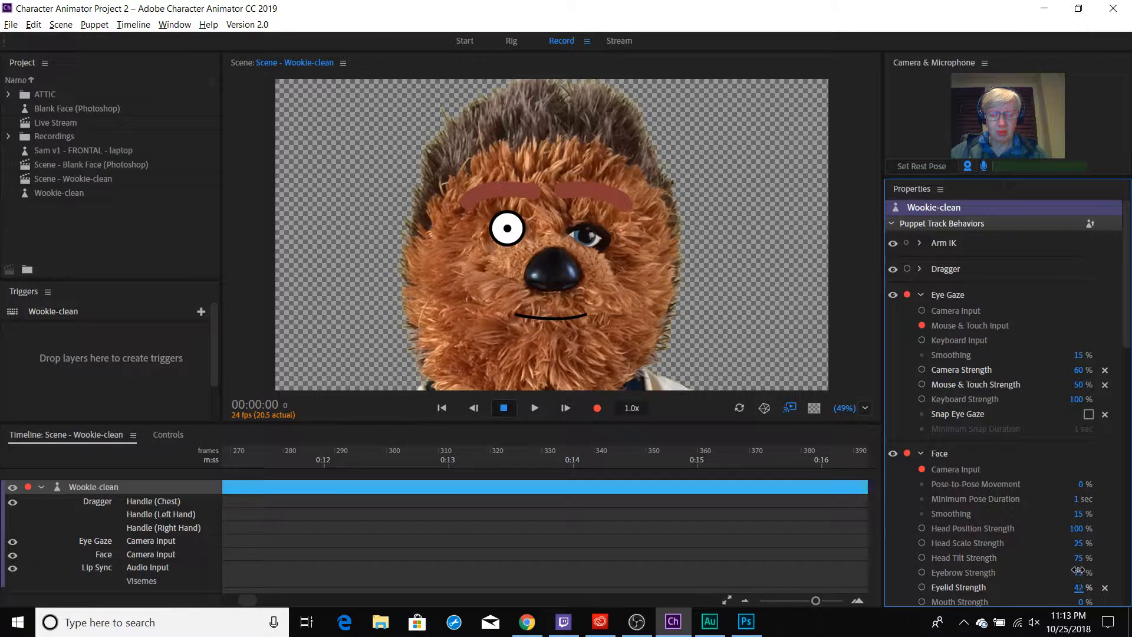
drag(1078, 570, 1070, 559)
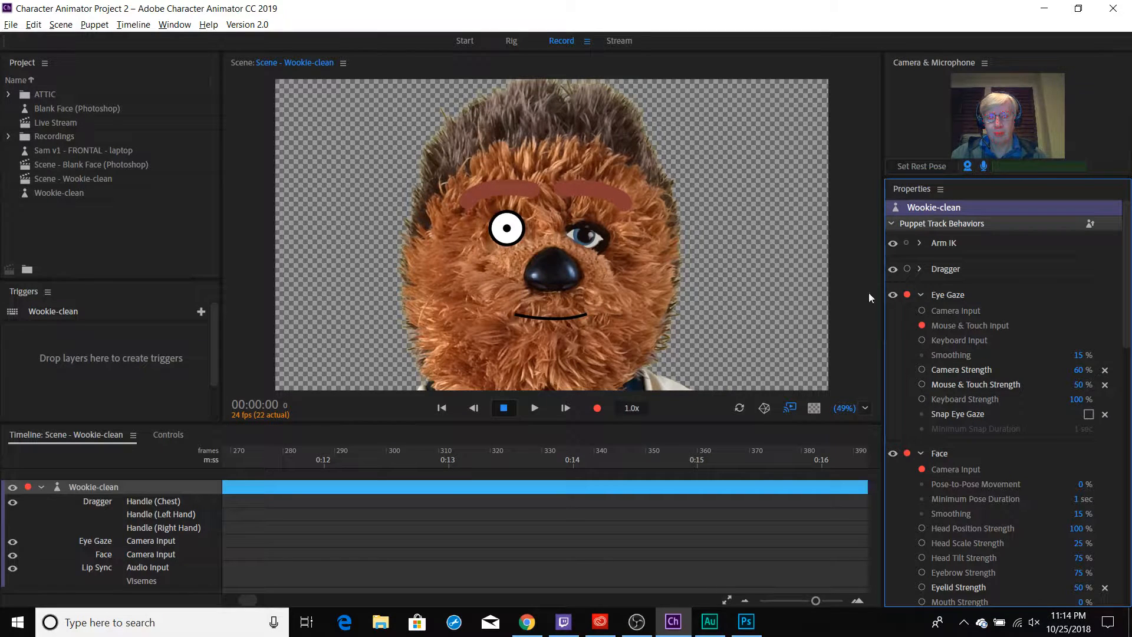
click(673, 222)
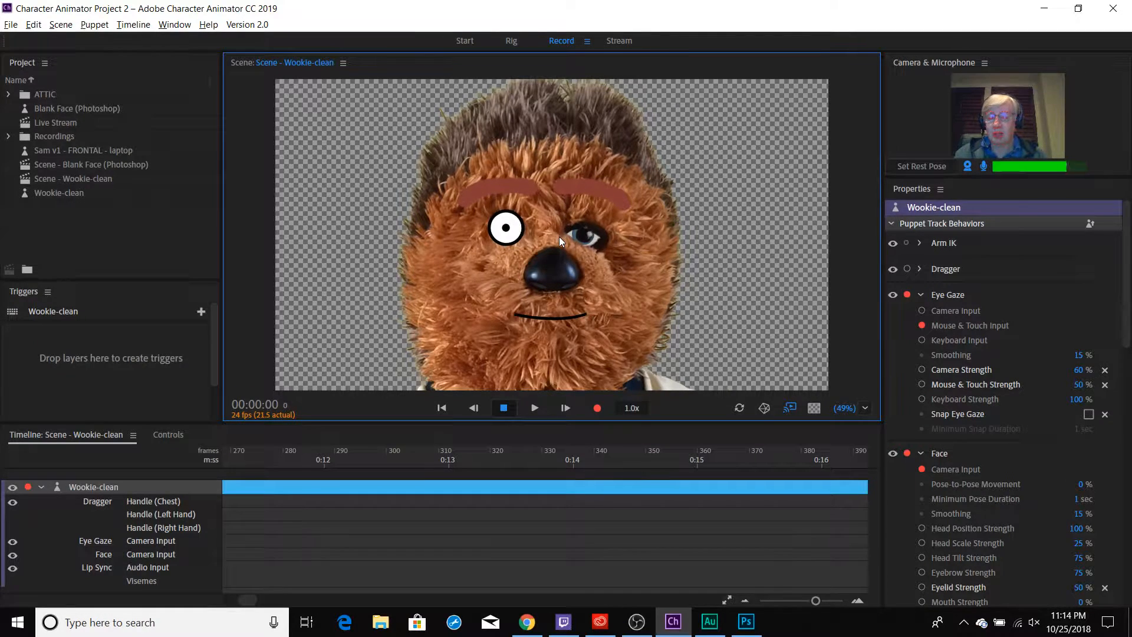
- Switch to Photoshop, hide the +Left Eyelid Top and +Left Eyelid Bottom layers, save the file and return to Character Animator
key(alt+Tab)
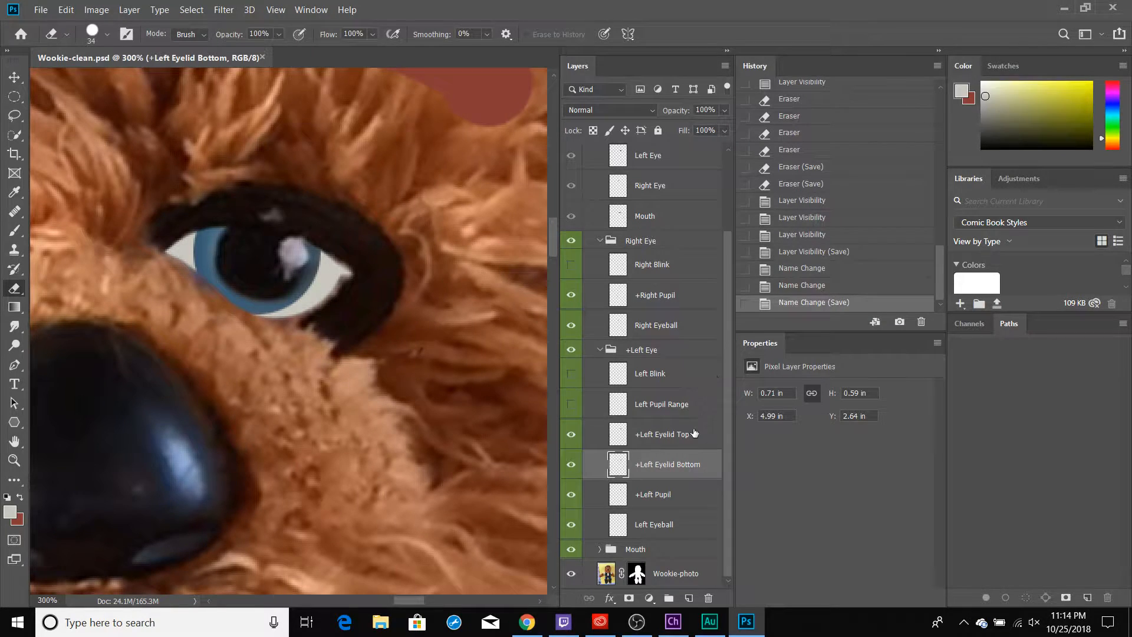
click(572, 465)
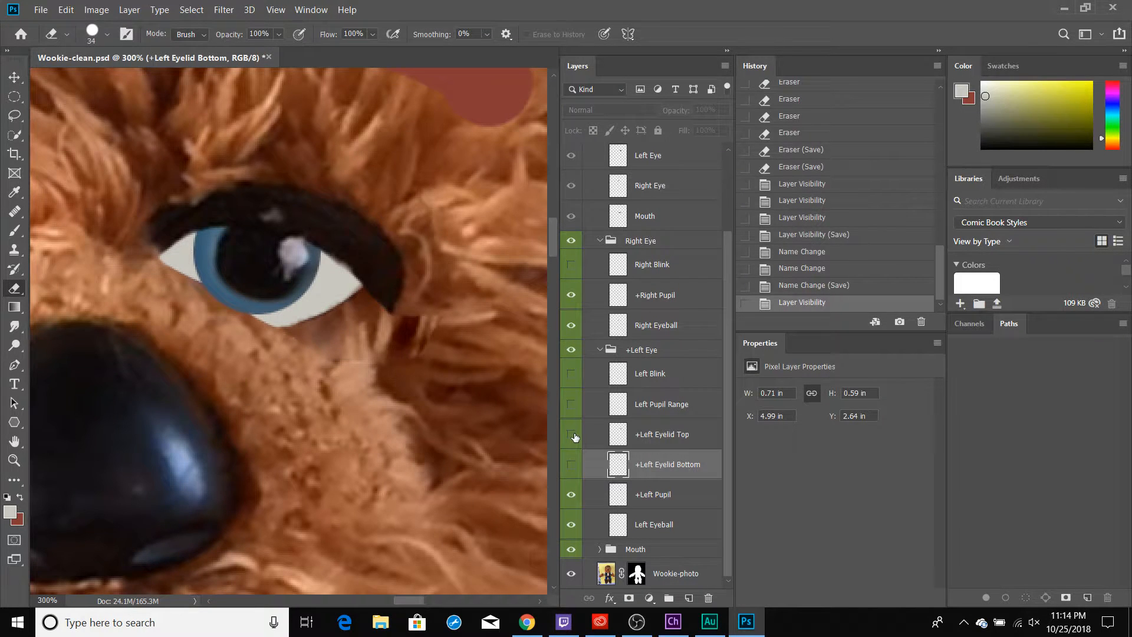
click(574, 436)
key(ctrl+s)
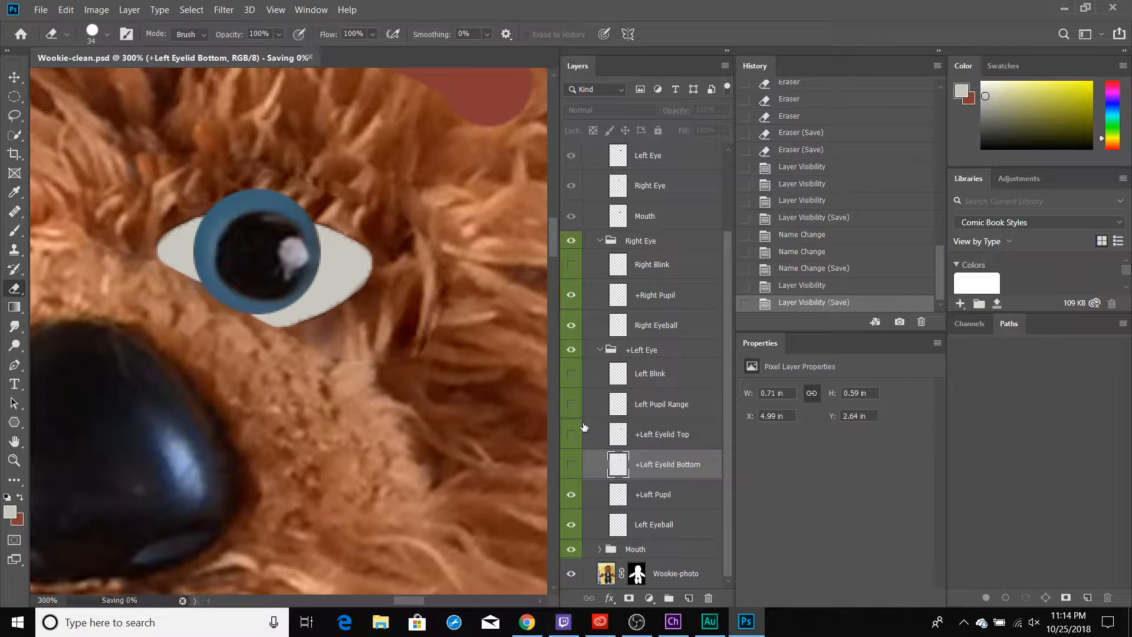
key(alt+Tab)
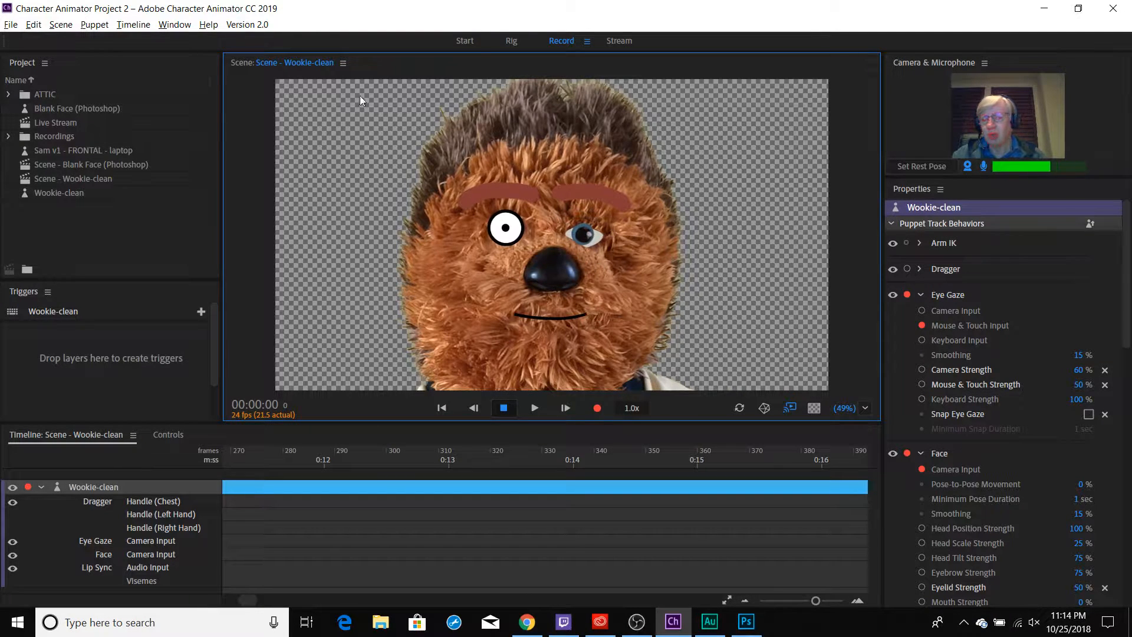
- In the Rig workspace, create a clipping mask that clips the Left Pupil layer to the Left Eyeball
click(508, 41)
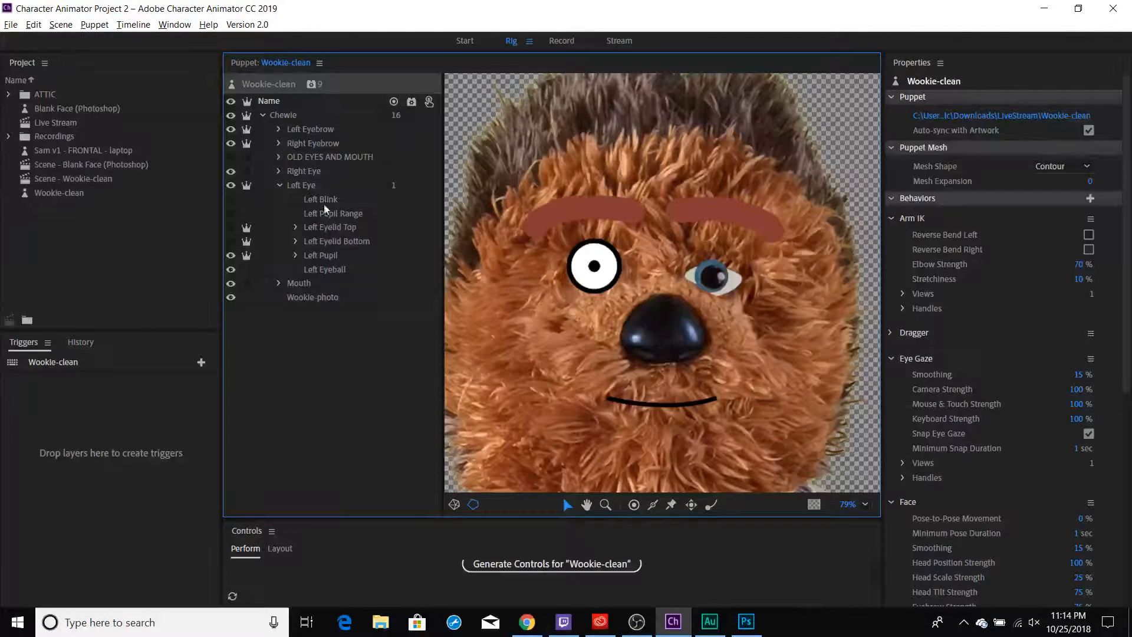
click(321, 256)
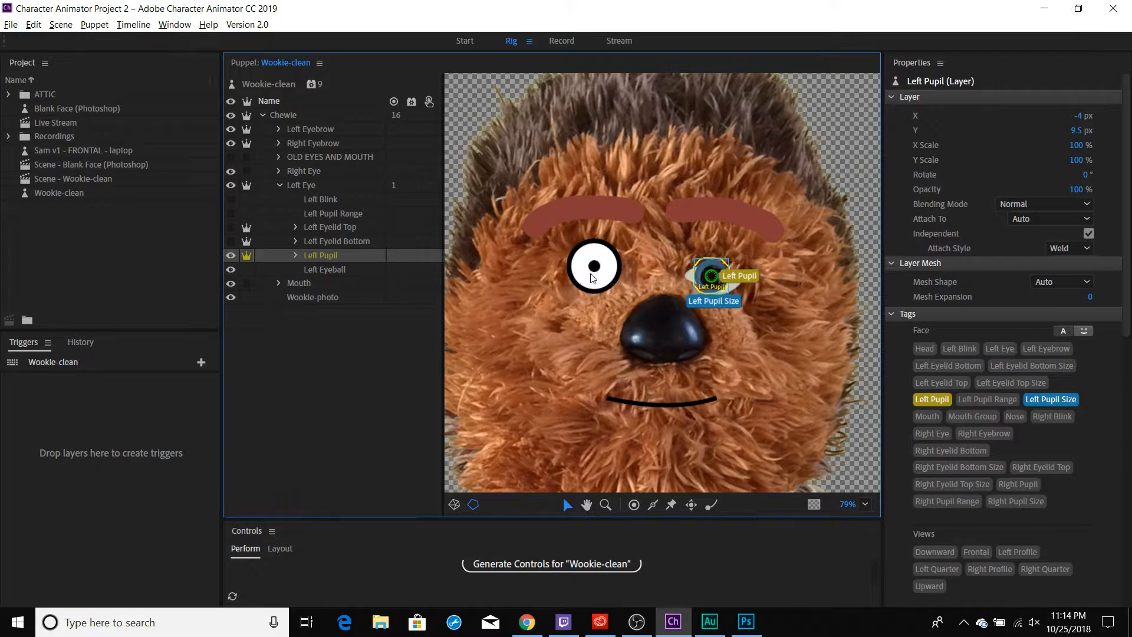
click(94, 25)
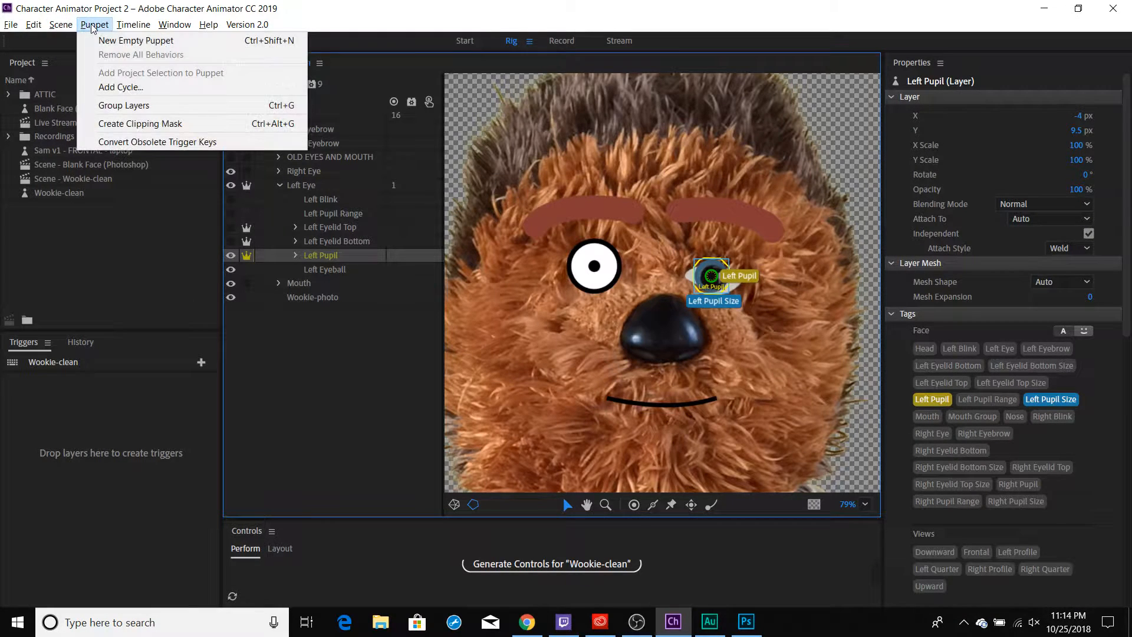
click(117, 124)
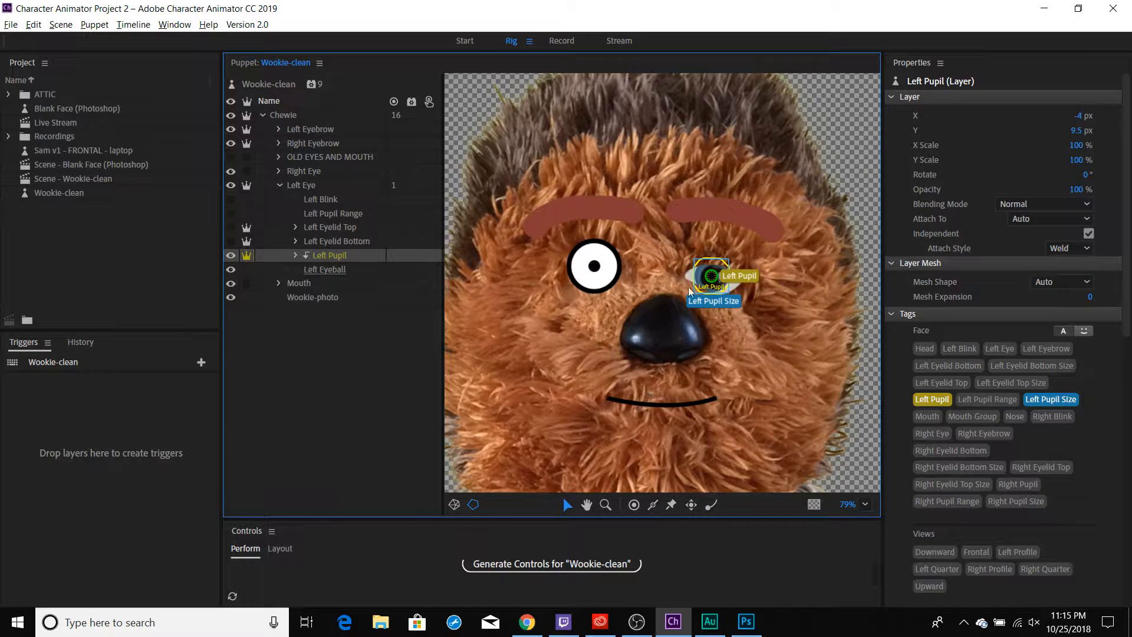
- Test how the clipped left pupil follows mouse eye gaze in the Record workspace
click(560, 40)
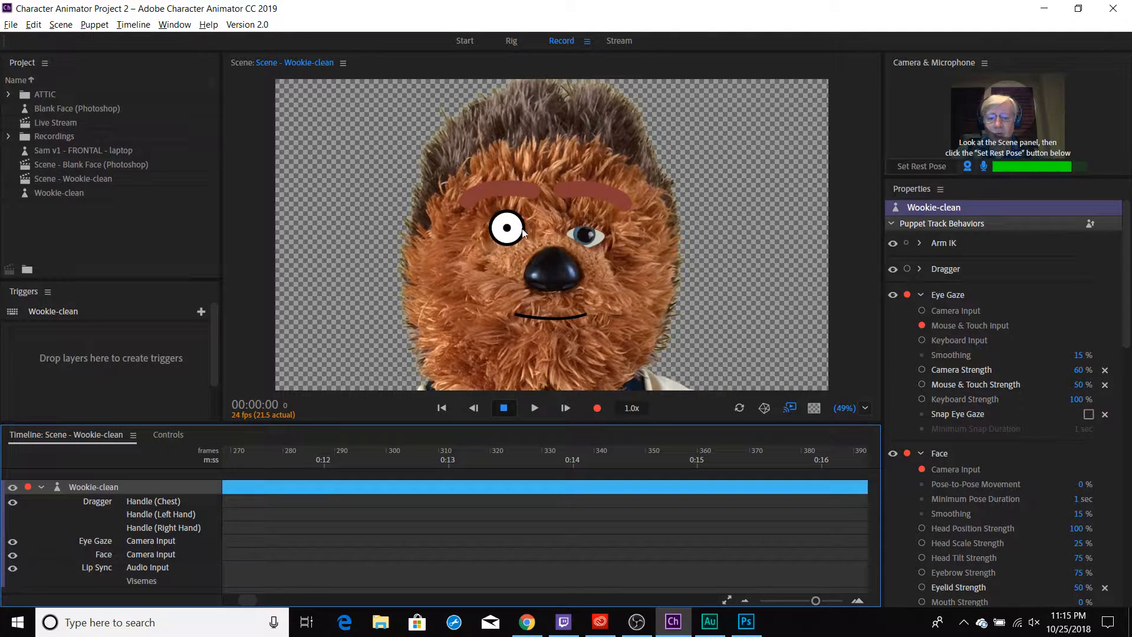
click(612, 231)
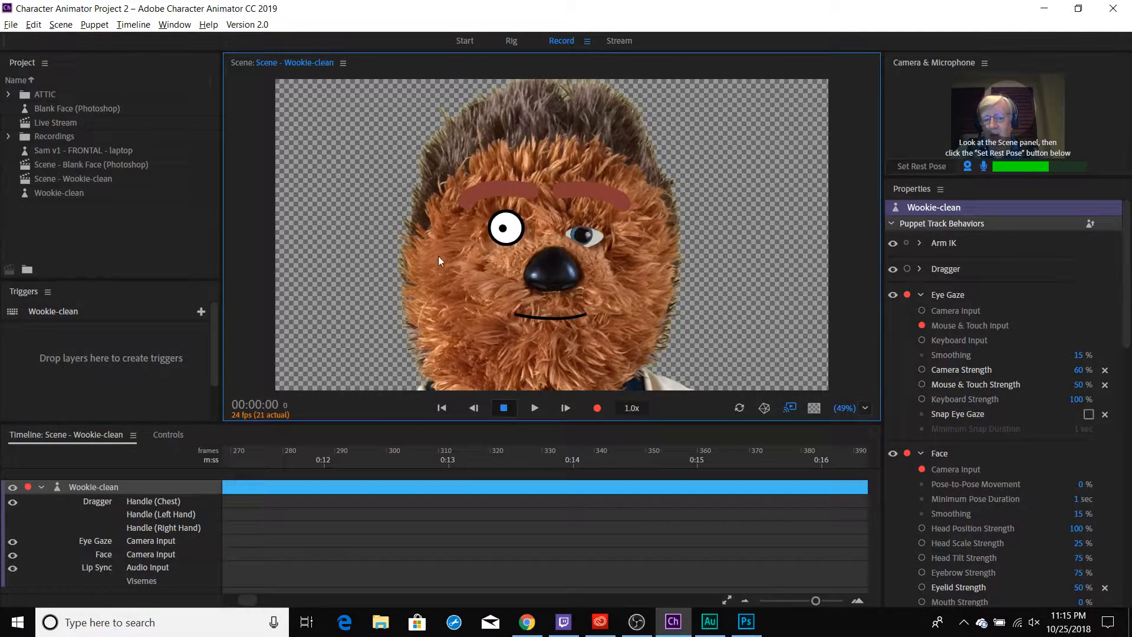
drag(439, 257, 681, 253)
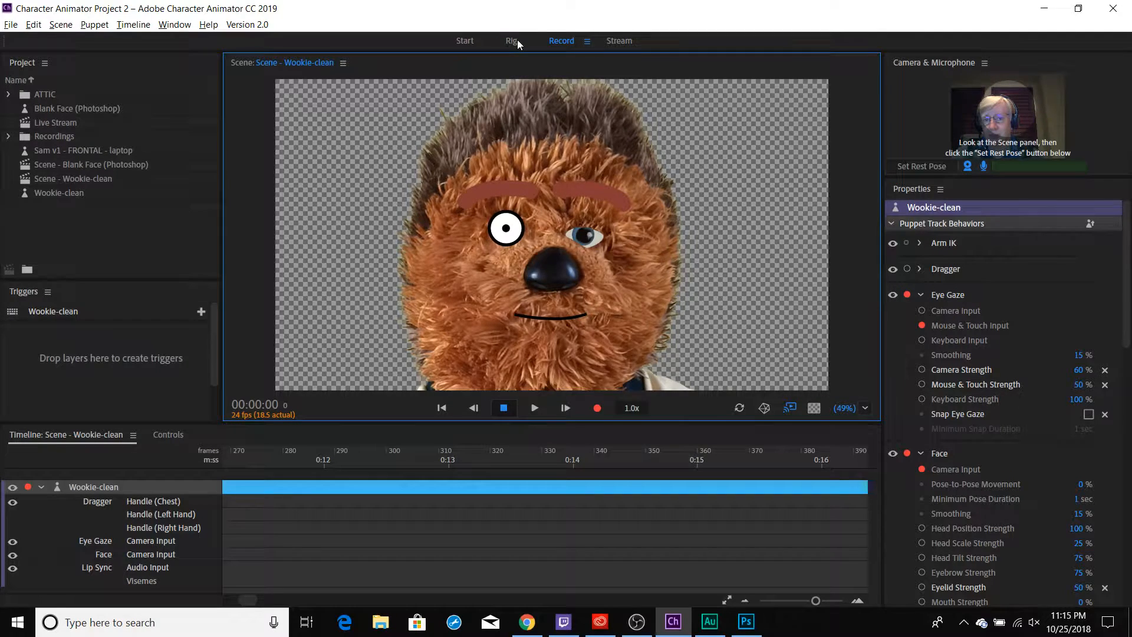
- Make both left eyelid layers visible in the Photoshop puppet file, save it and return to Character Animator
click(512, 41)
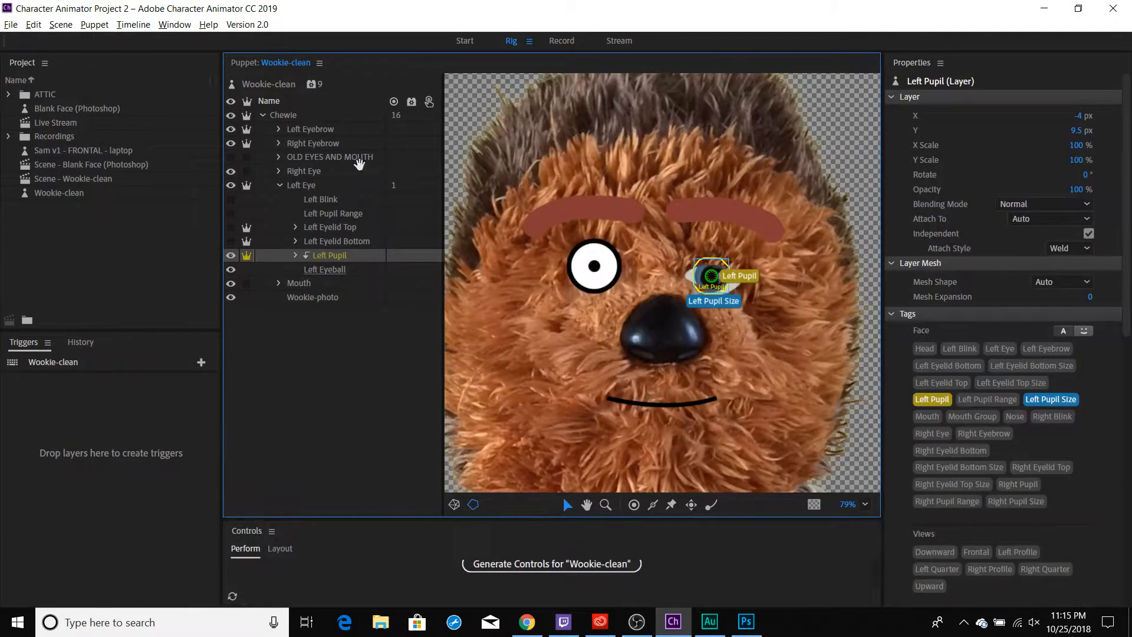
key(alt+Tab)
click(571, 435)
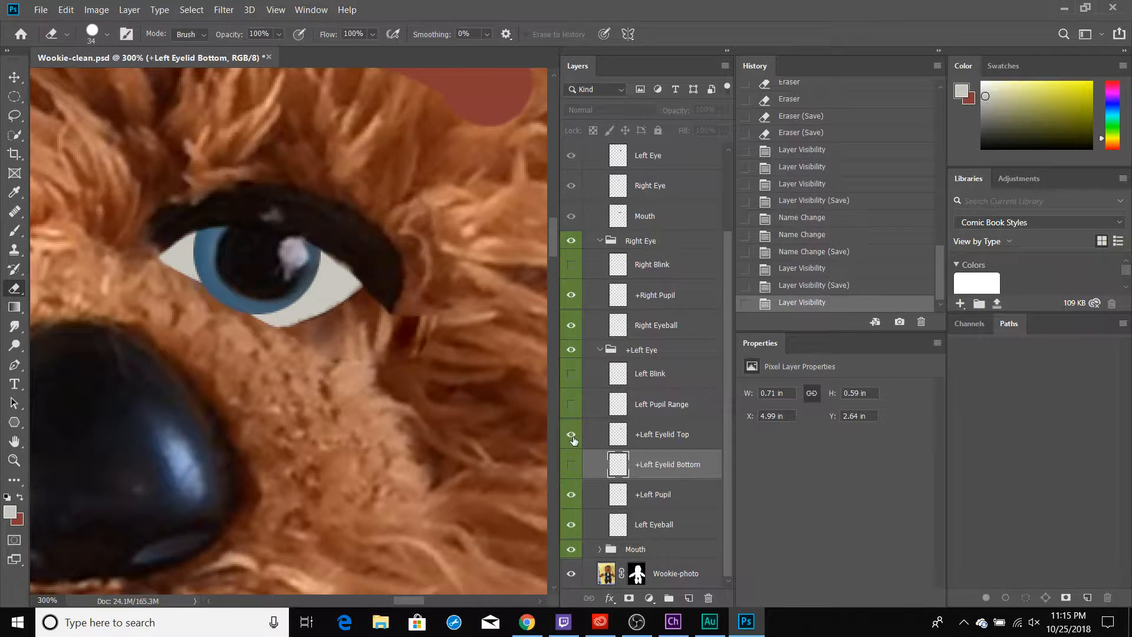
click(571, 464)
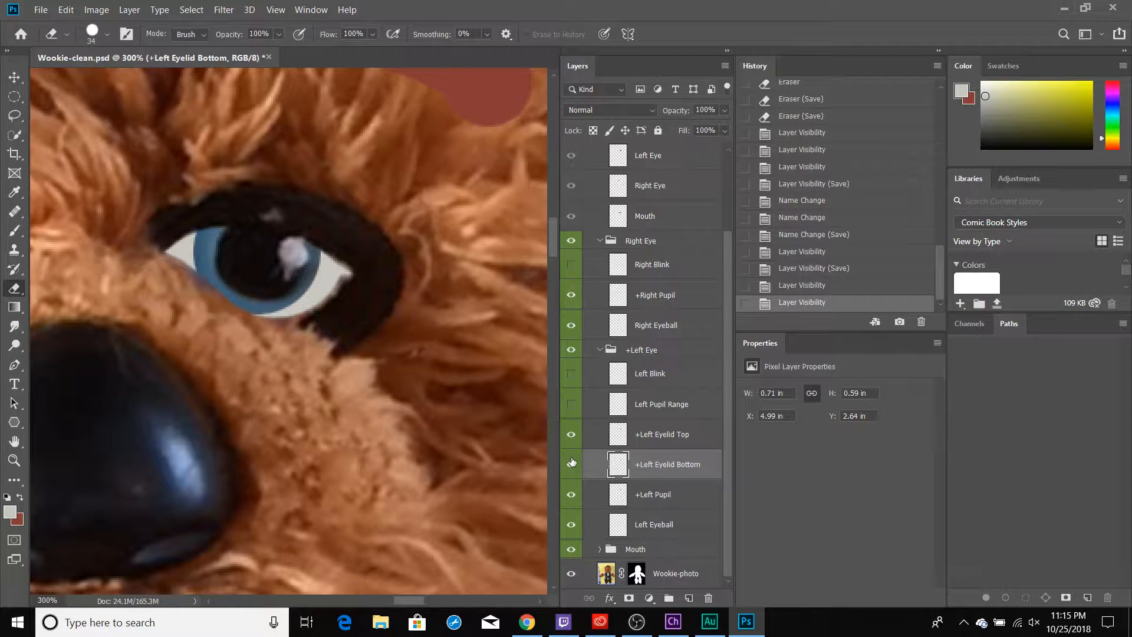
key(ctrl+s)
key(alt+Tab)
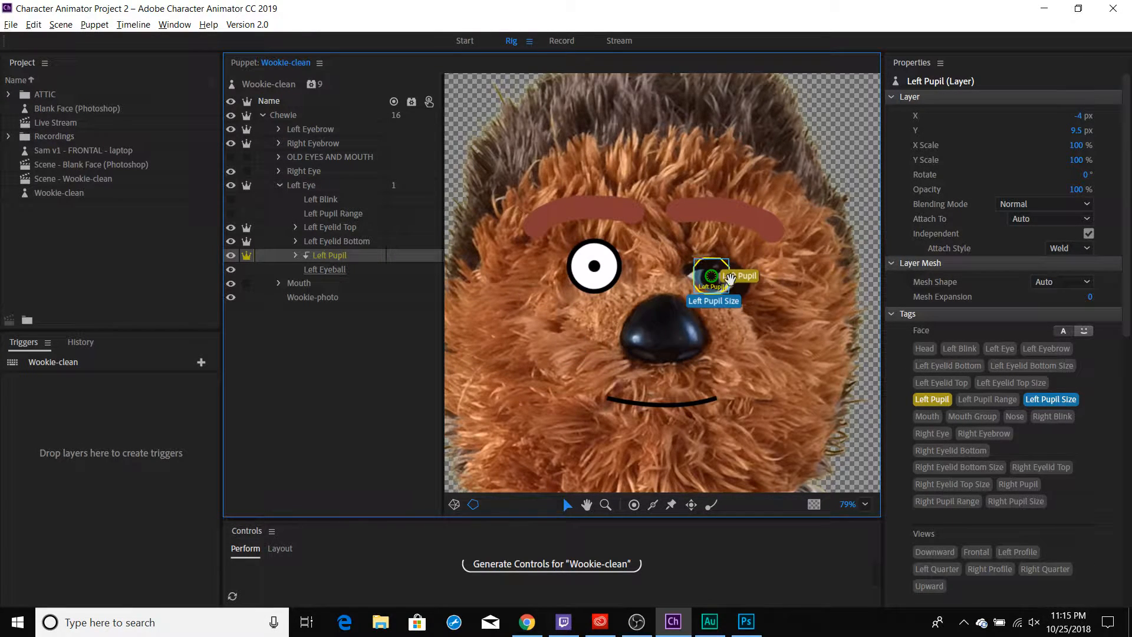
- Test the left eye's gaze with its eyelids shown in the Record workspace and set Eyelid Strength to 0%
click(563, 41)
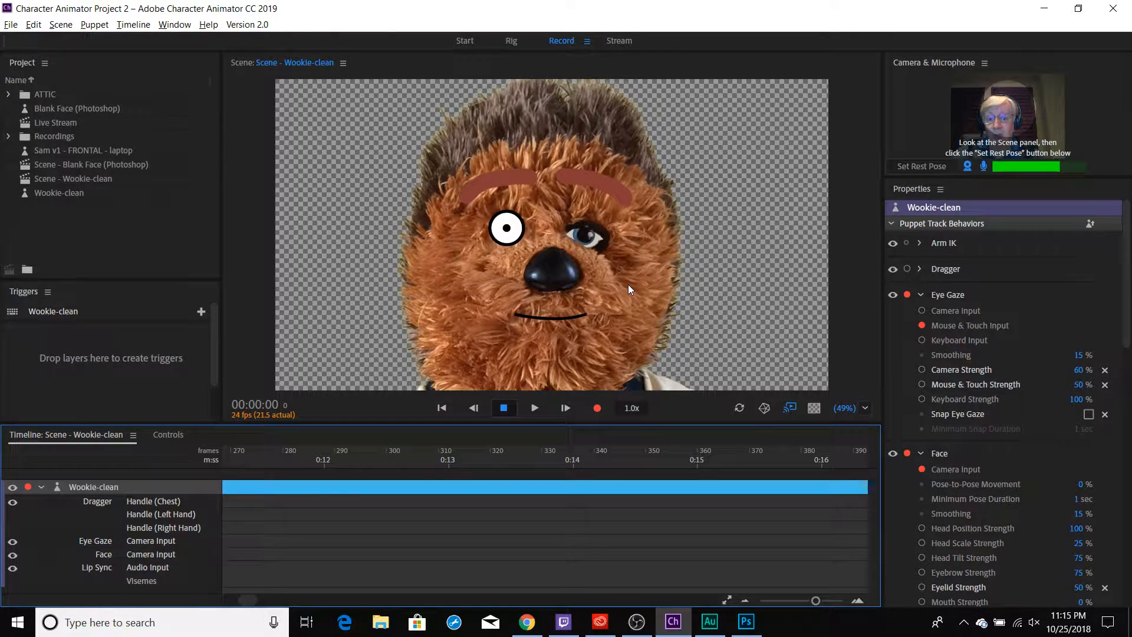
drag(602, 248, 779, 234)
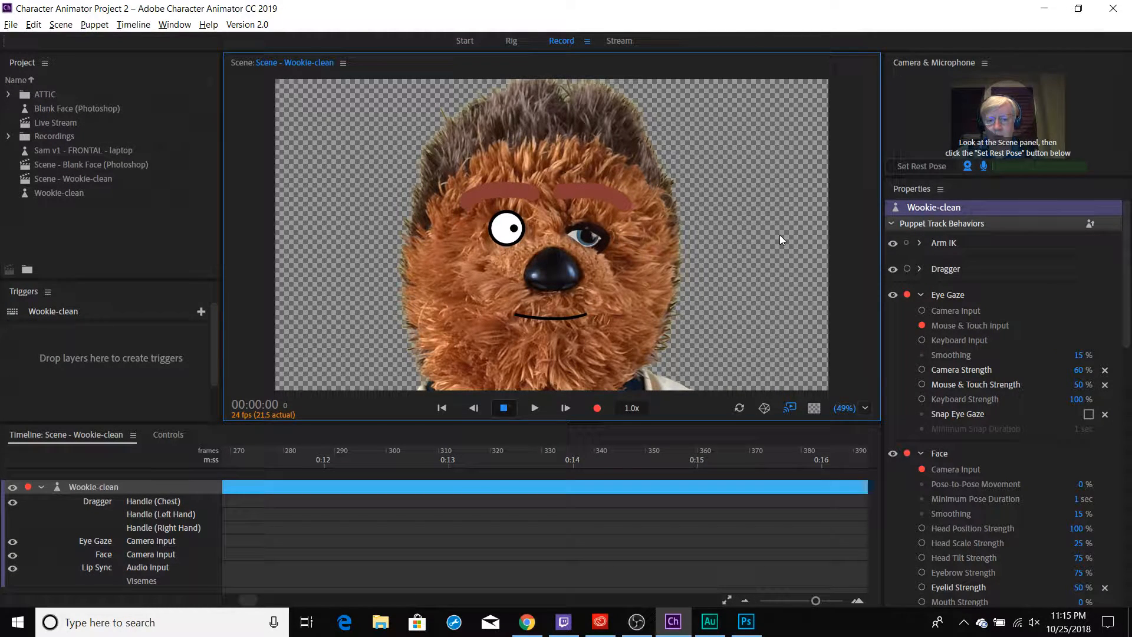
drag(780, 235, 554, 224)
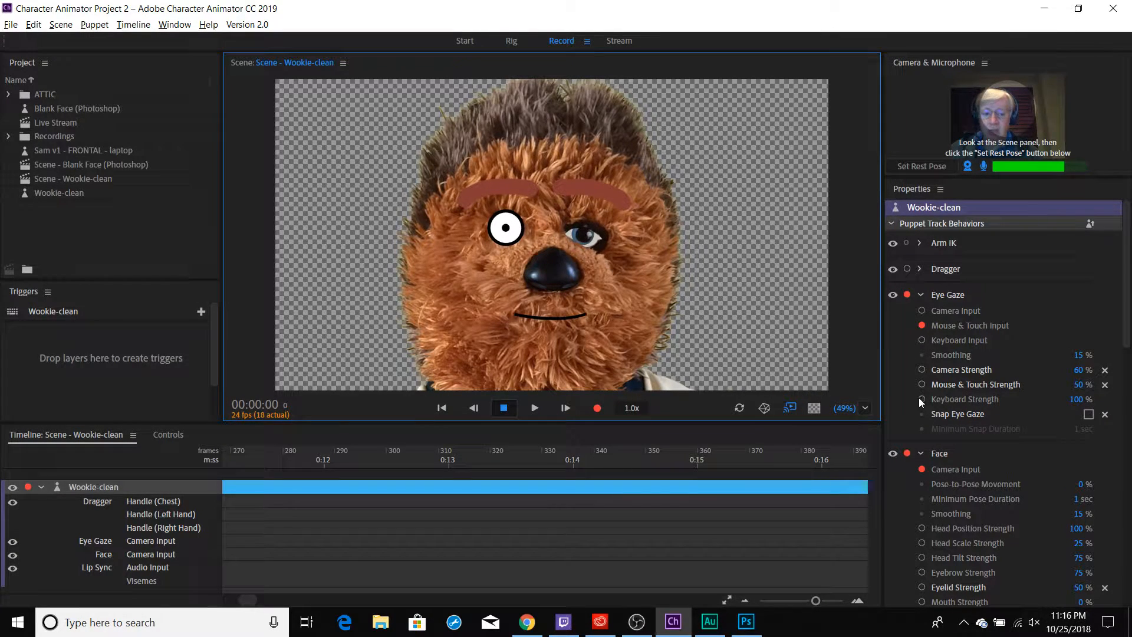
drag(1084, 588, 1038, 588)
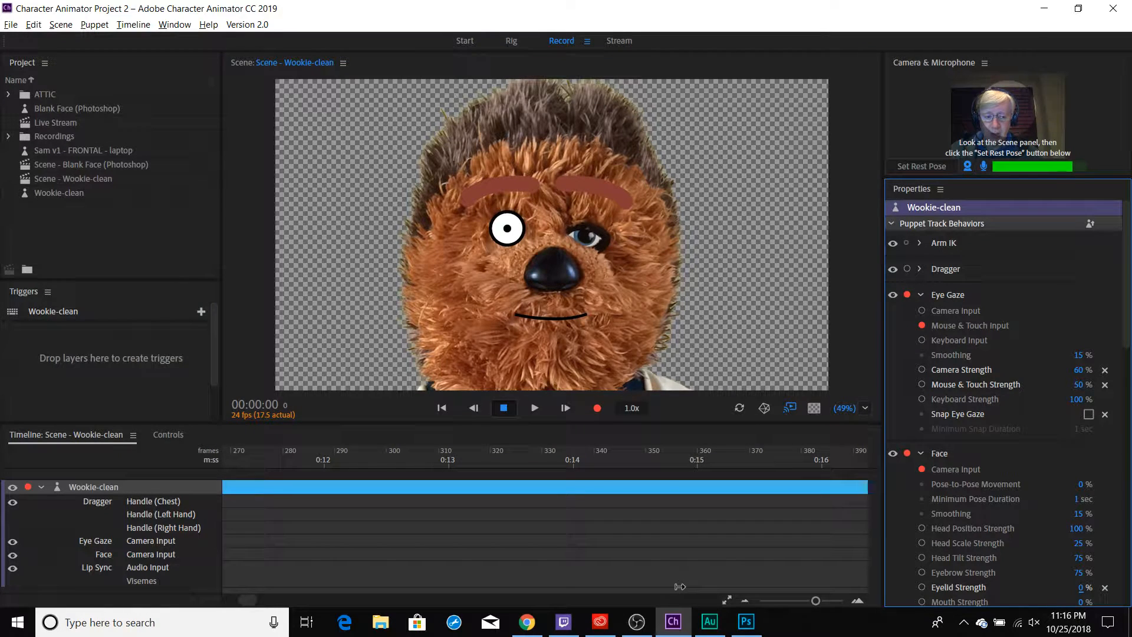
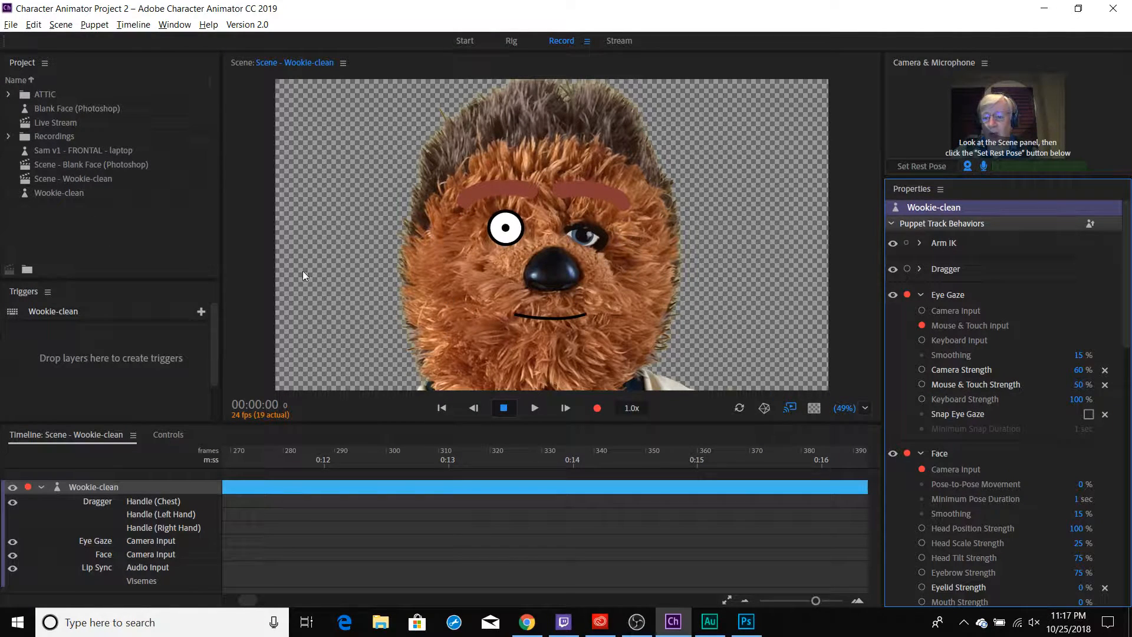
- Inspect the Left Pupil Range layer in the Rig workspace by temporarily showing it over the left eye
click(510, 42)
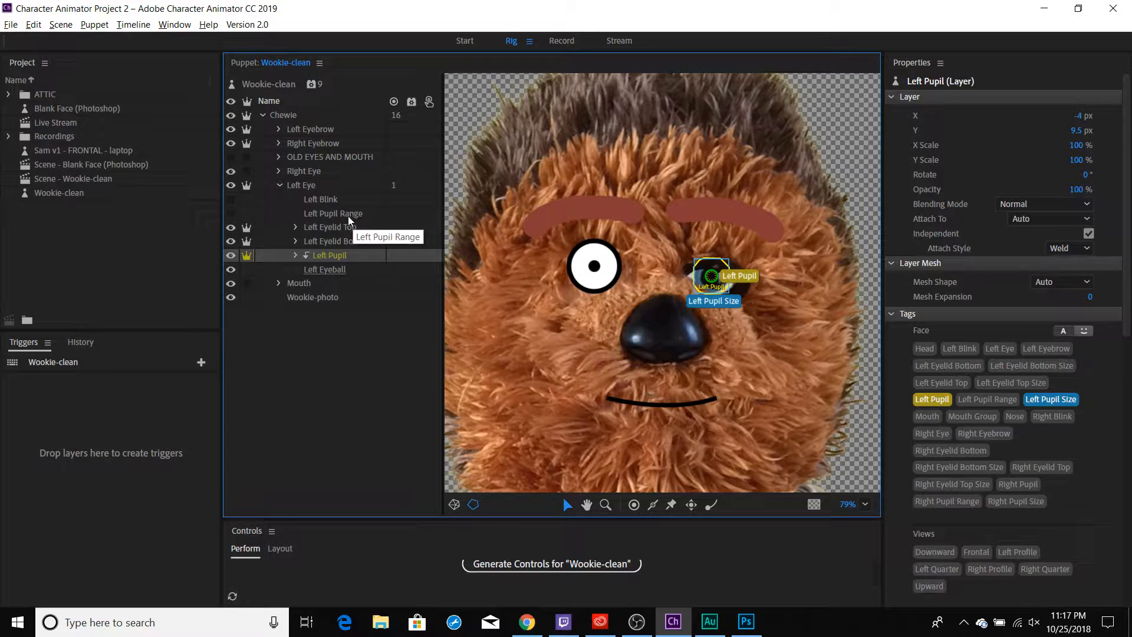
click(231, 214)
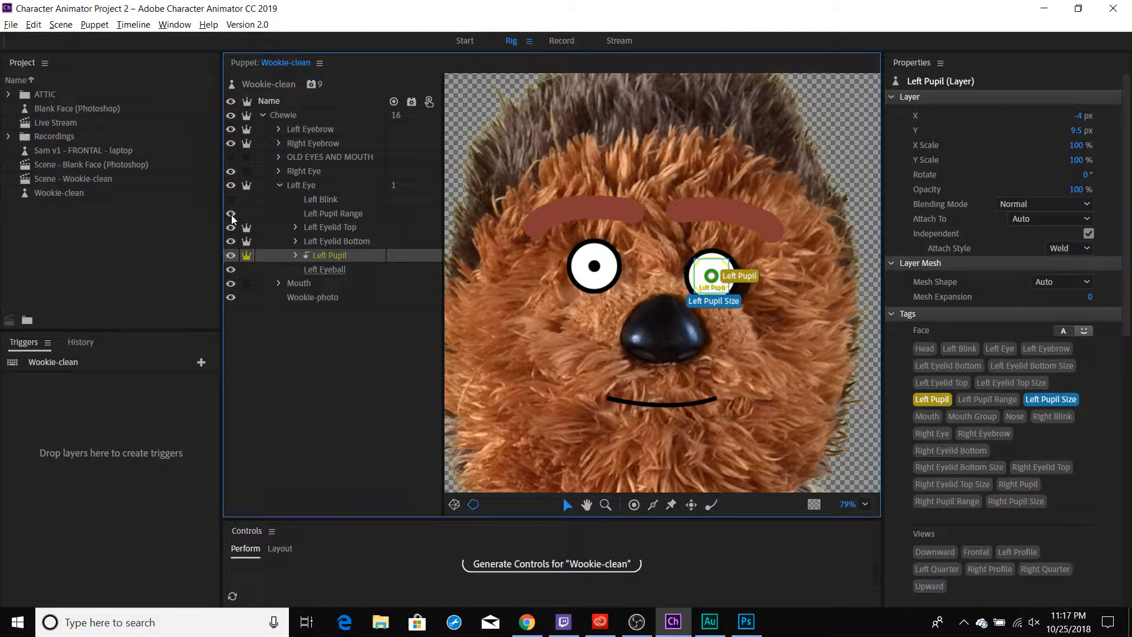
click(231, 214)
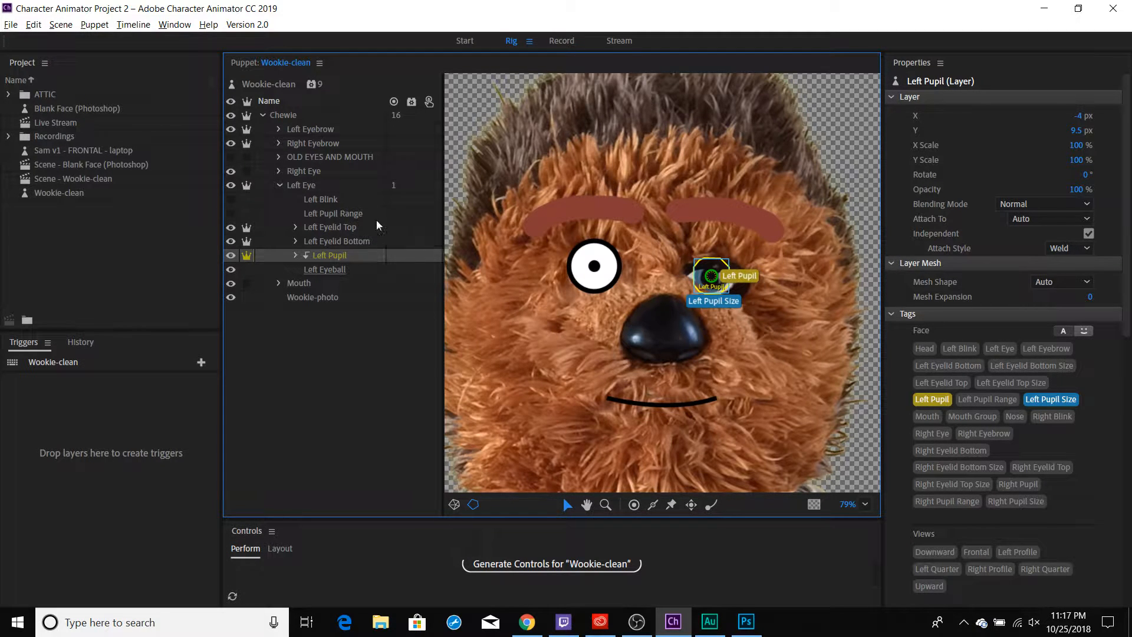
click(232, 214)
click(232, 214)
- Return to the puppet file in Photoshop and add a new empty layer inside the +Left Eye group
key(alt+Tab)
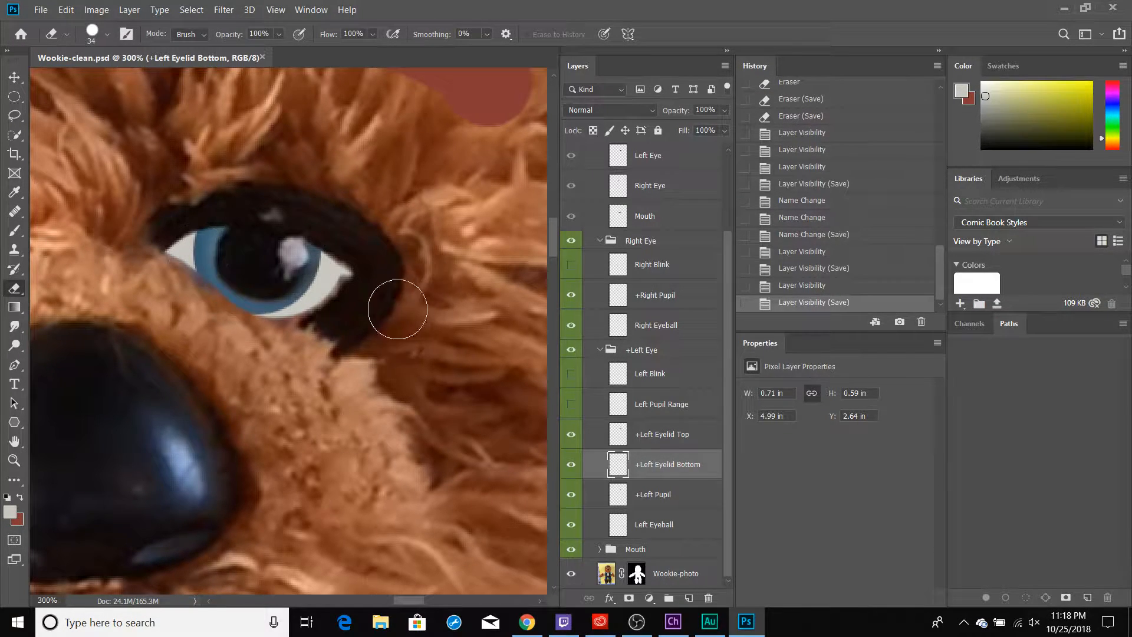
key(alt+Tab)
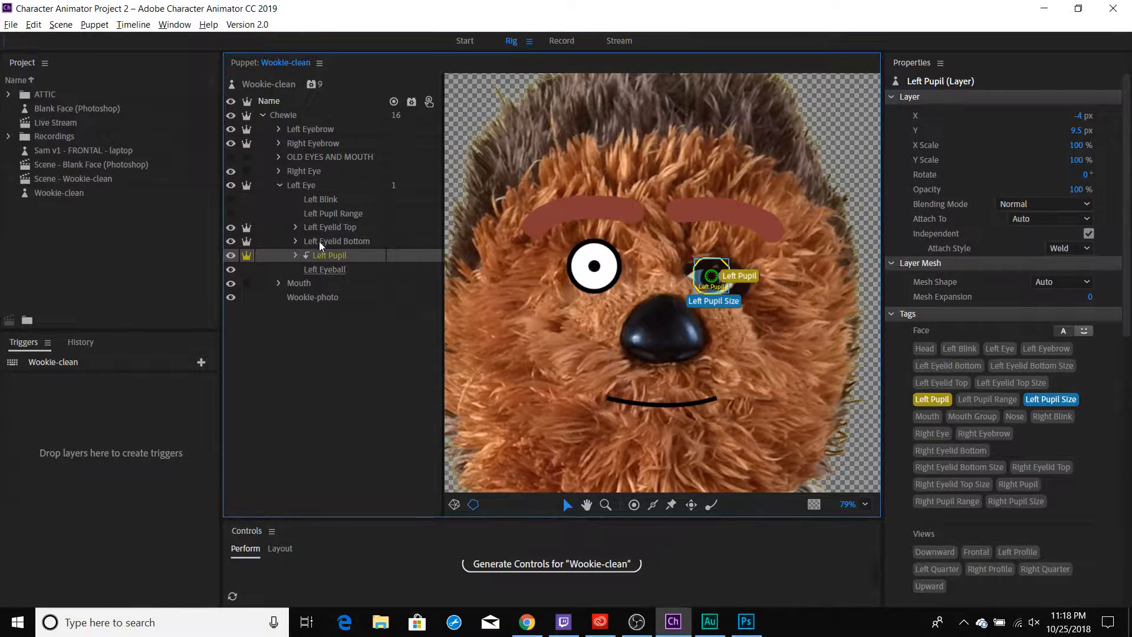
key(alt+Tab)
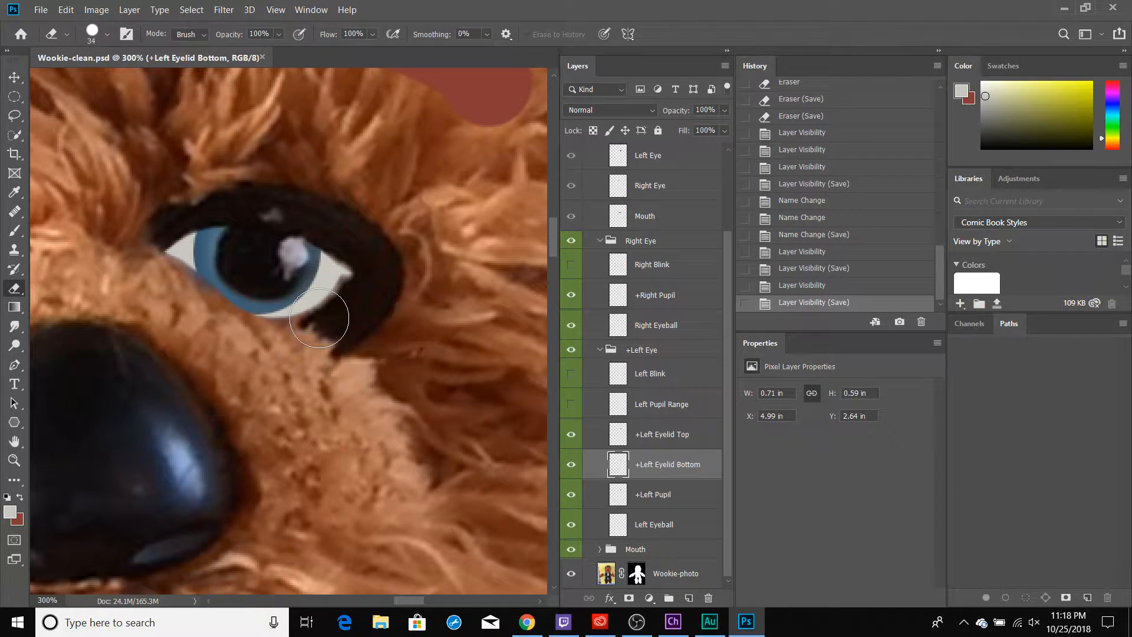
click(654, 354)
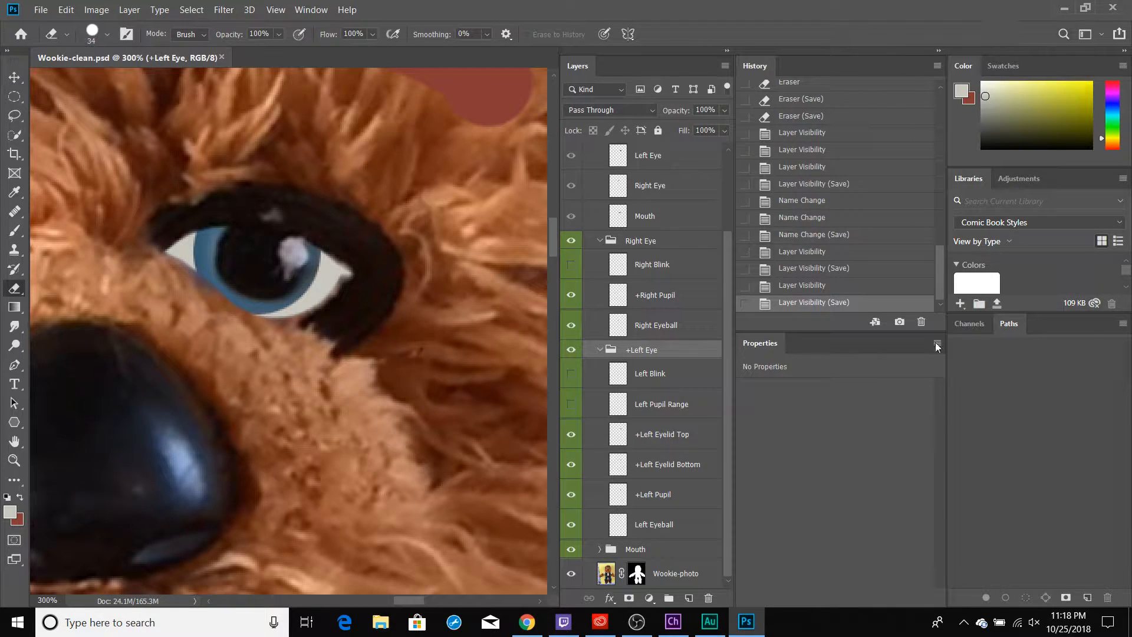
click(1088, 598)
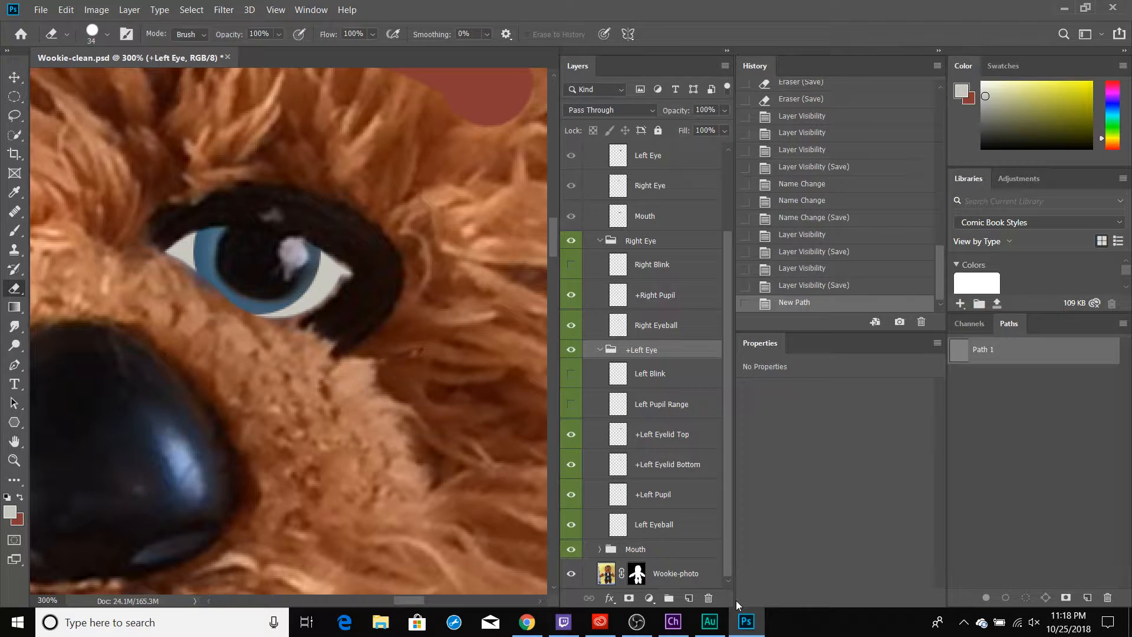
key(ctrl+z)
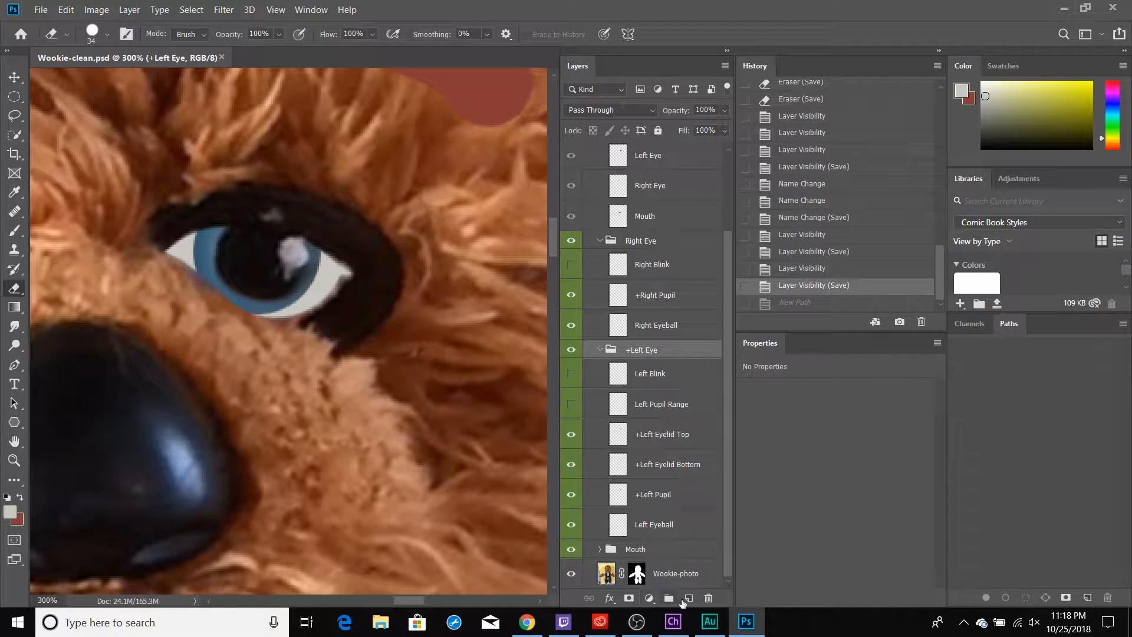
click(689, 600)
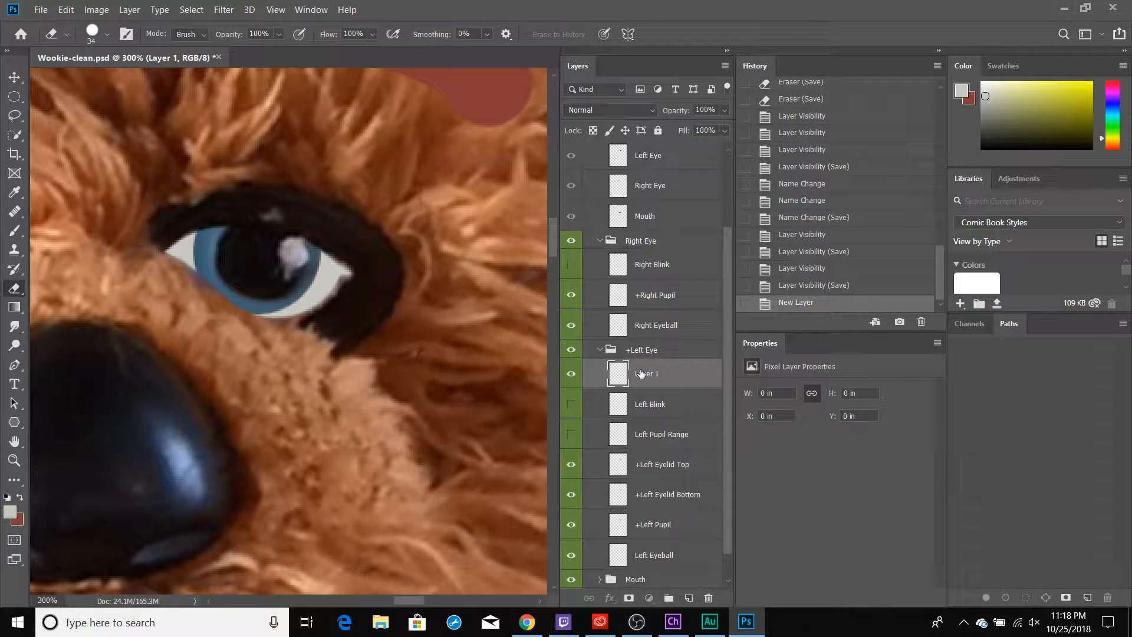
- Move the new empty layer between the +Left Eyelid Top and +Left Eyelid Bottom layers and rename it Left Closed
drag(642, 376, 658, 475)
double_click(645, 465)
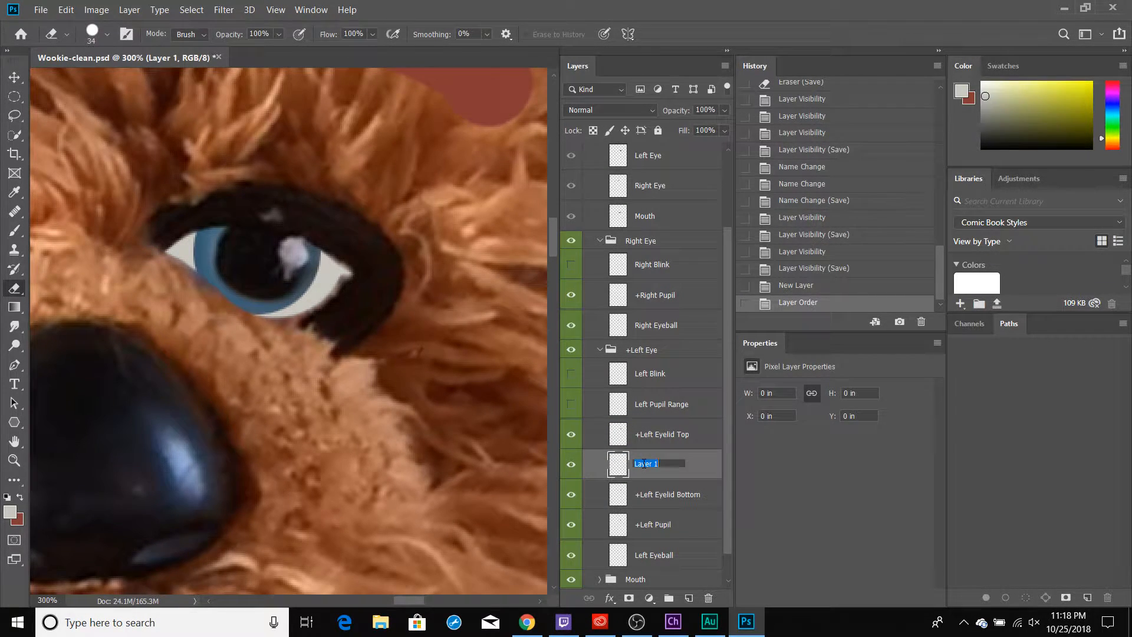
text(Left Closed)
key(Return)
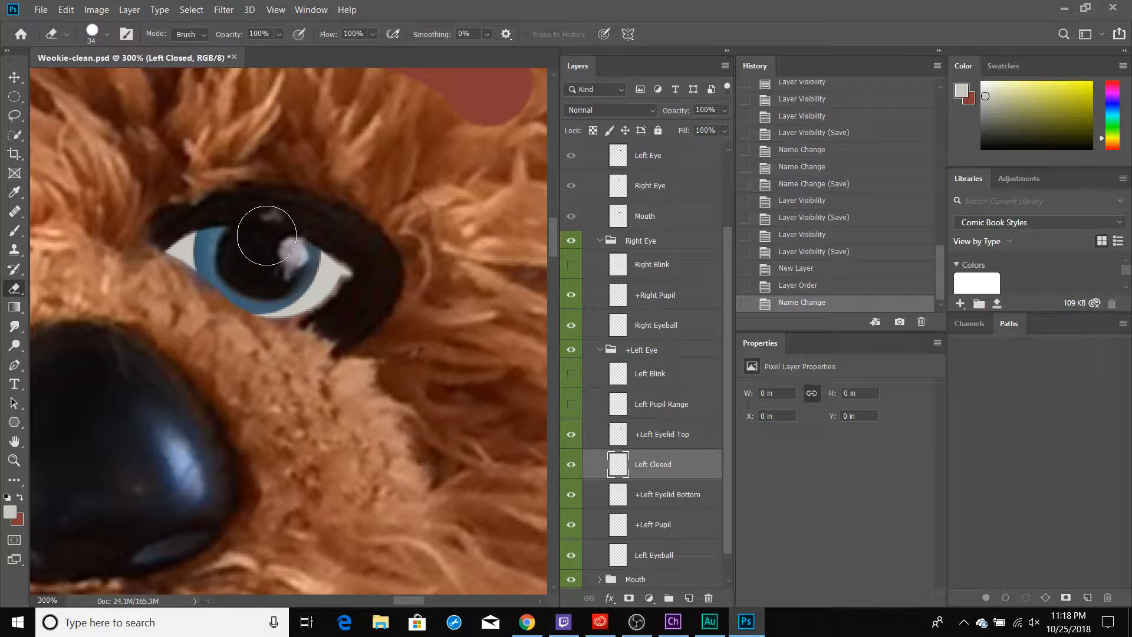
- Hide the OLD EYES AND MOUTH group and both eyebrow layers so the fur above the left eye is uncovered
key(ctrl+minus)
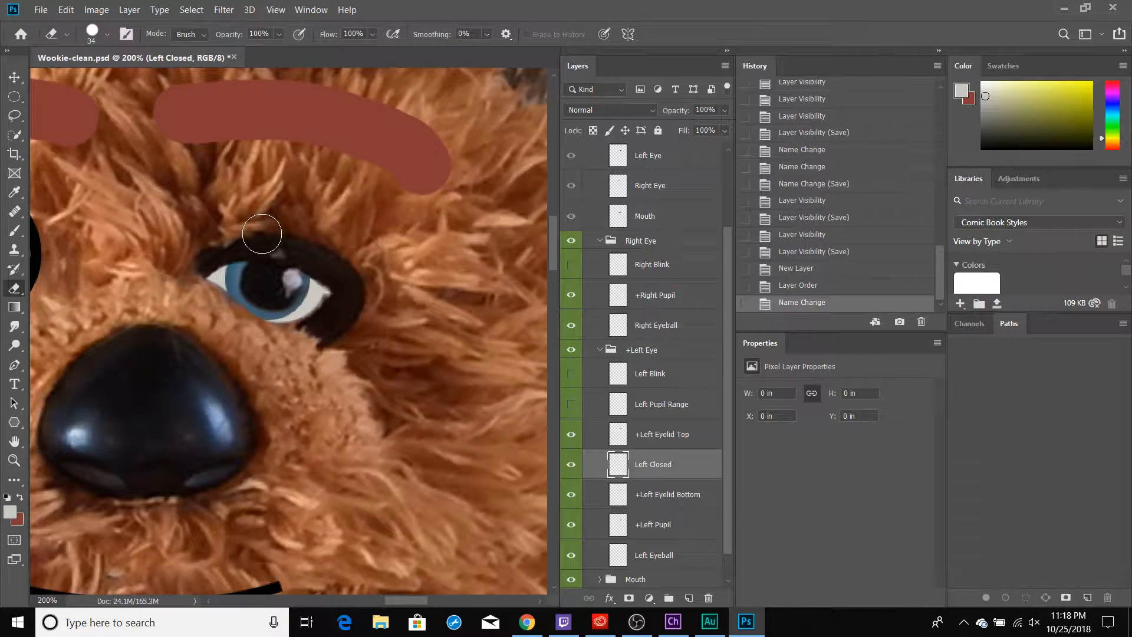
drag(284, 229, 325, 298)
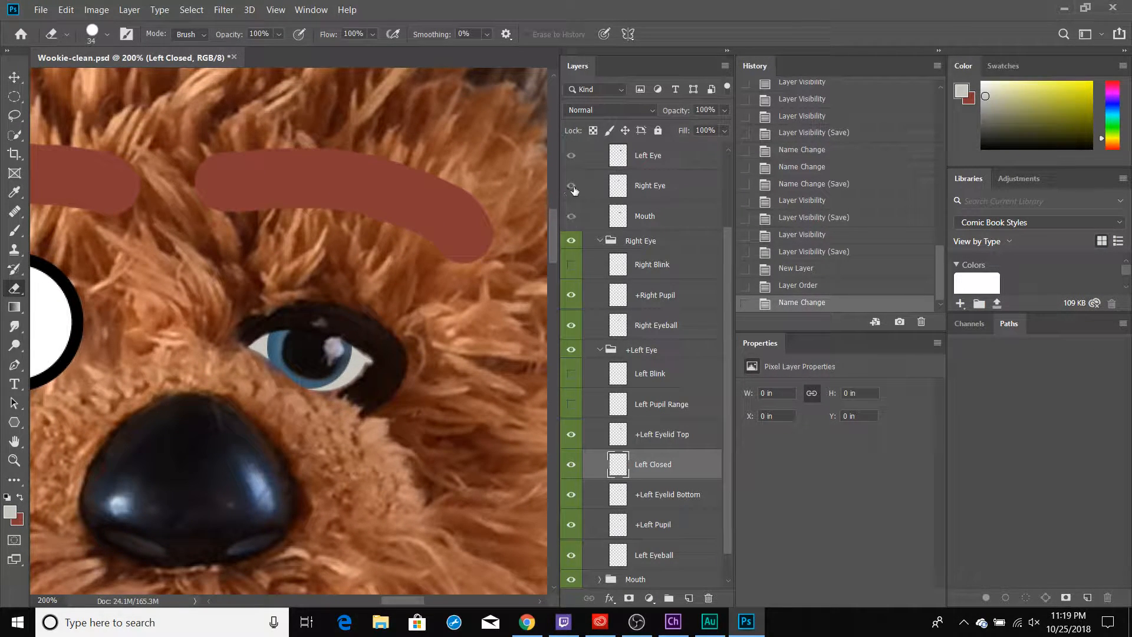
scroll(575, 247, up, 3)
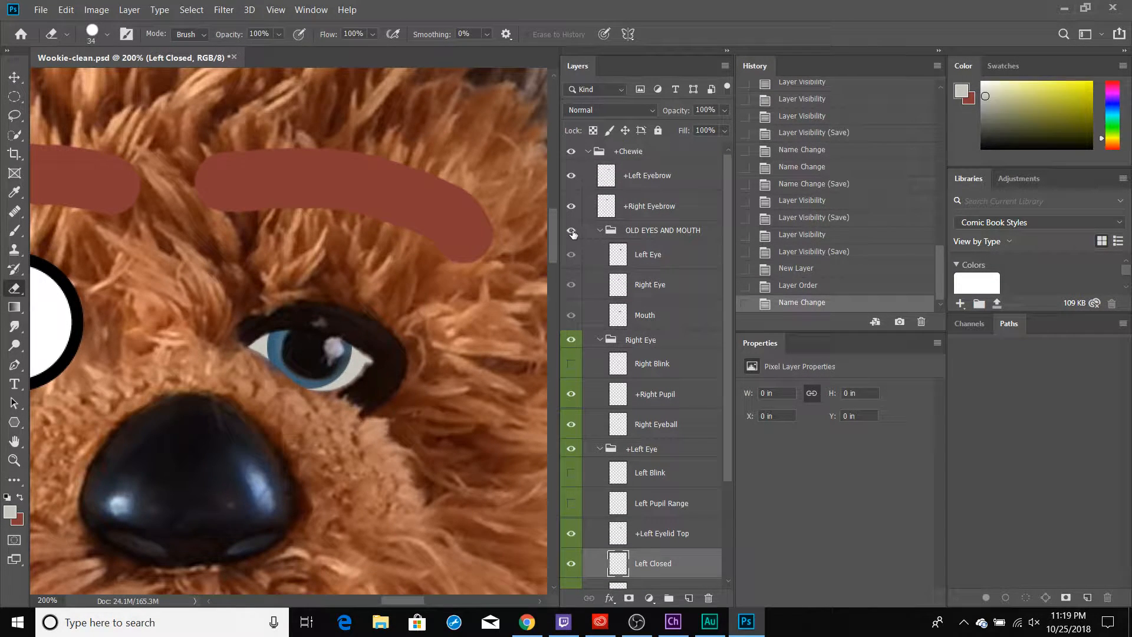
click(572, 231)
click(571, 231)
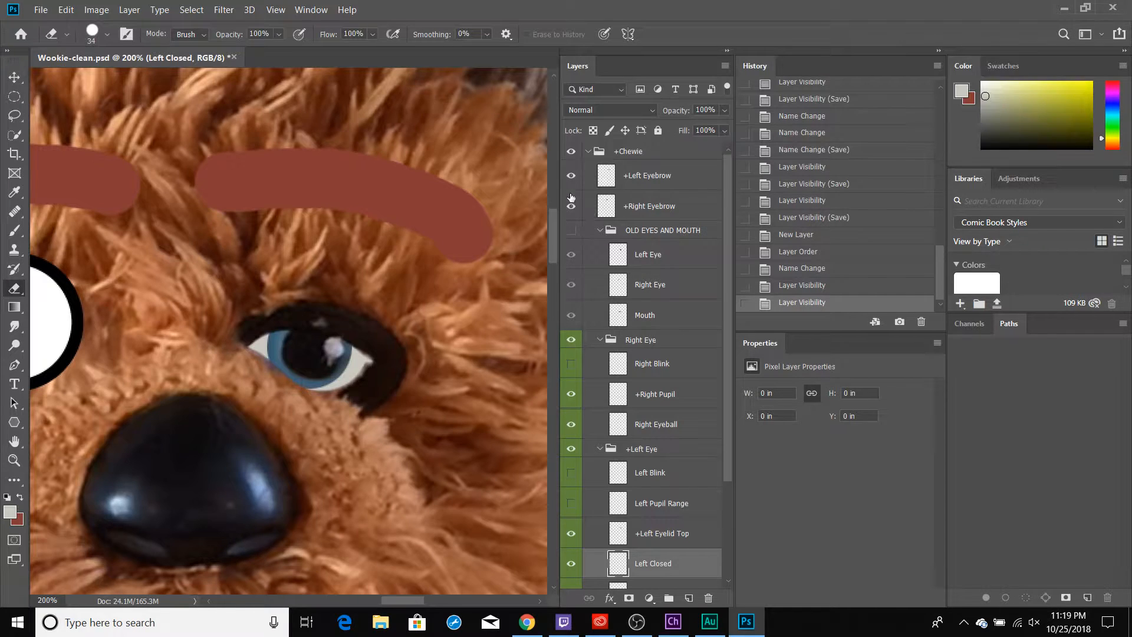
click(571, 203)
click(571, 175)
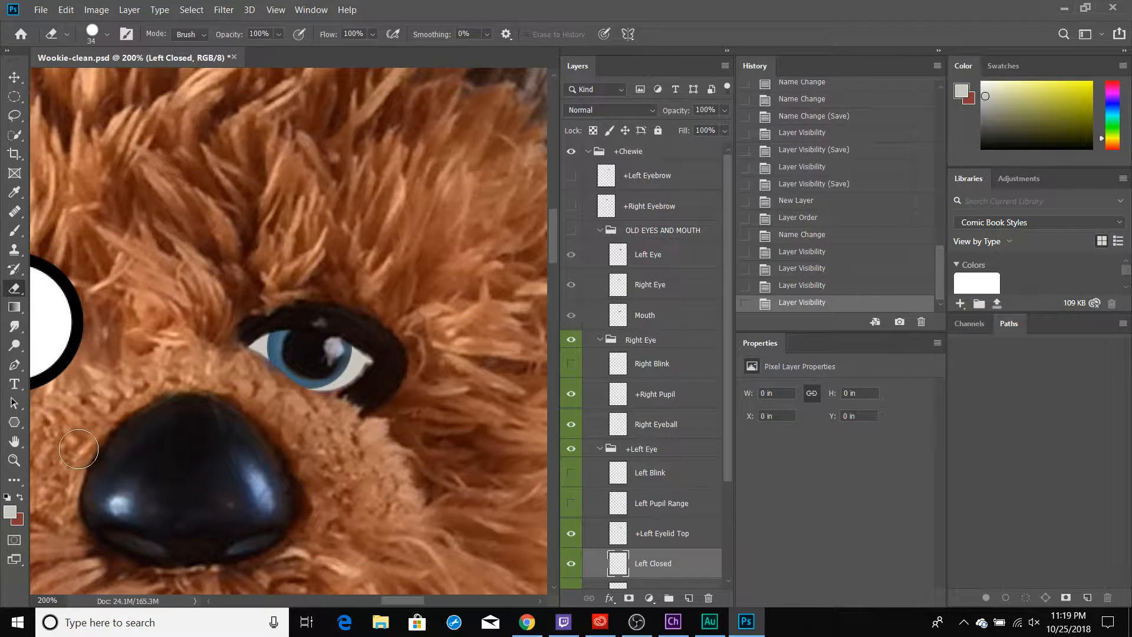
- Try to cover the left eye with fur sampled from above it, using the Healing Brush on the Left Closed layer
click(14, 213)
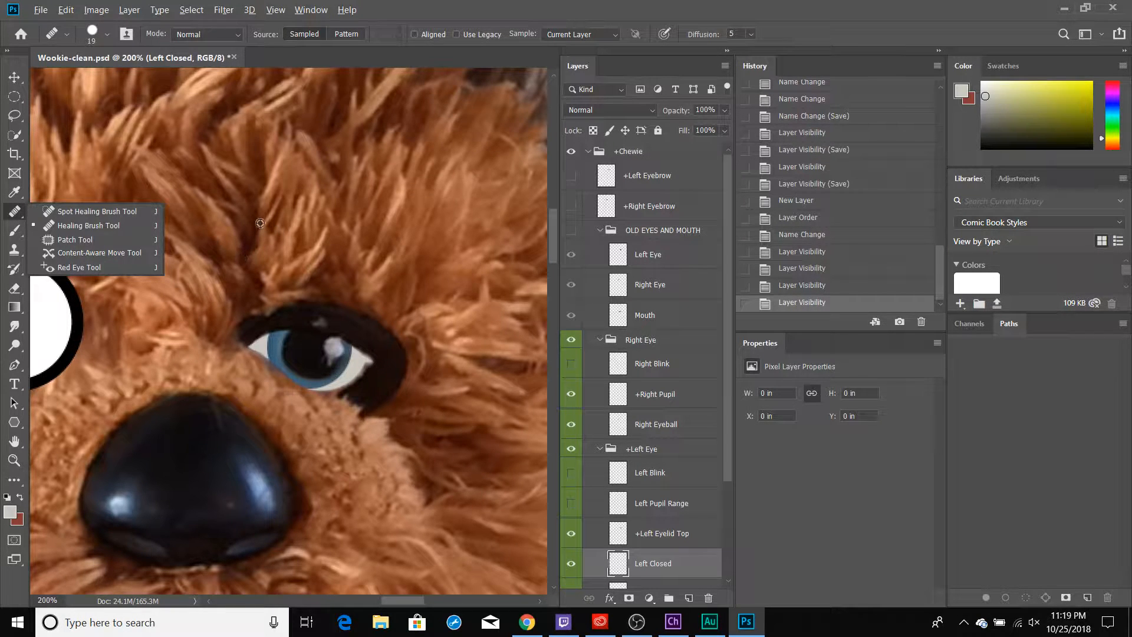
alt+click(246, 201)
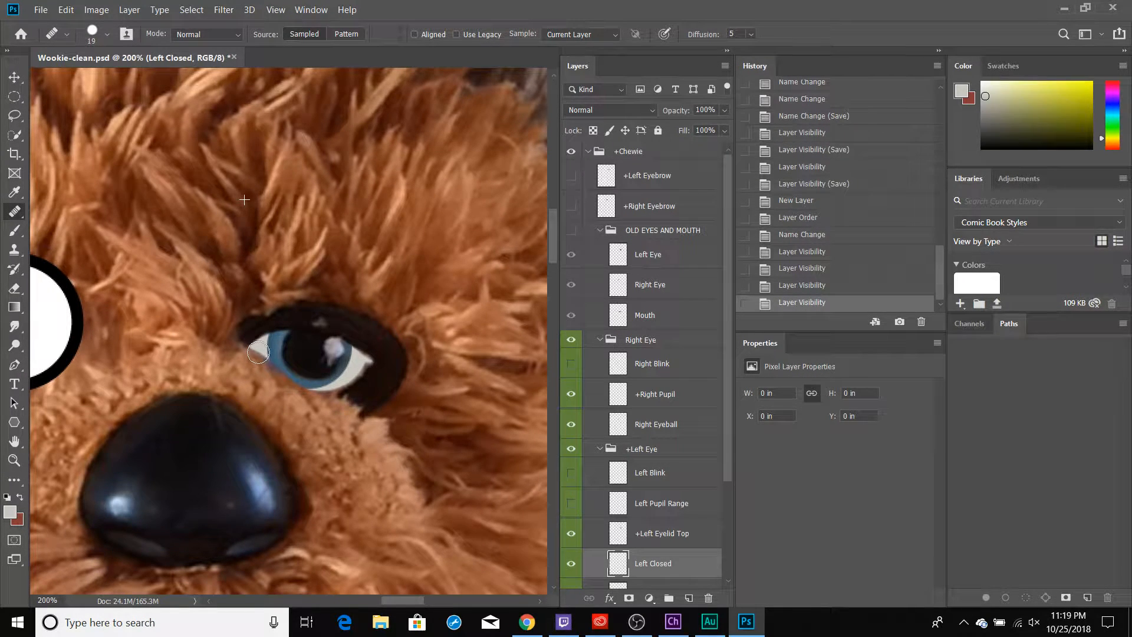
mouse_move(258, 353)
mouse_down()
mouse_move(325, 345)
mouse_move(360, 364)
mouse_move(349, 377)
mouse_move(275, 363)
mouse_up()
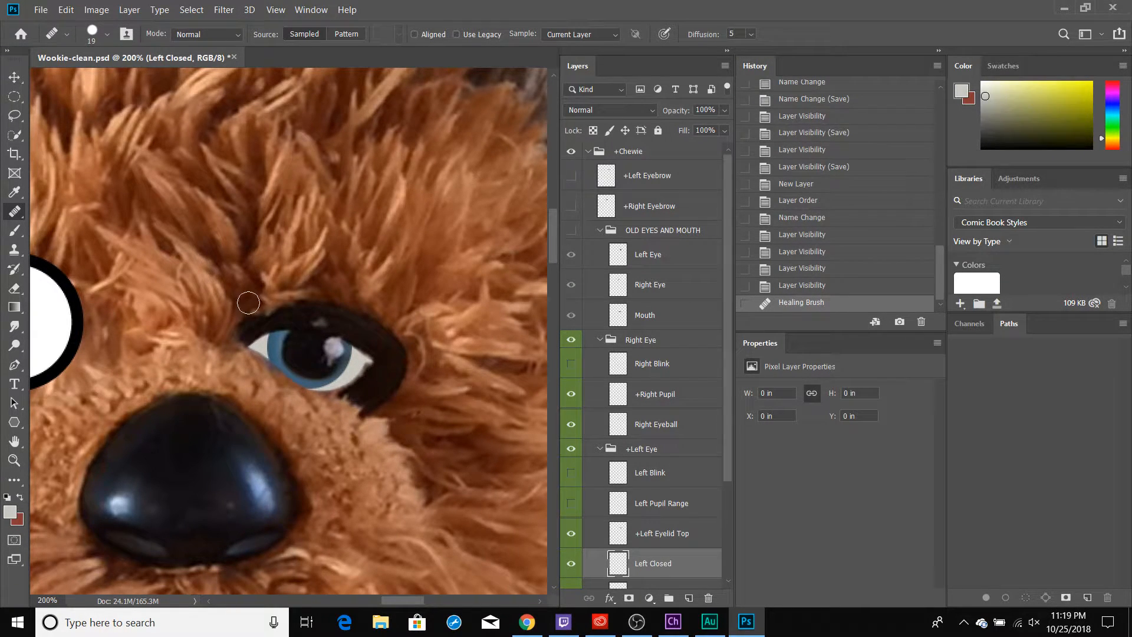
drag(269, 350, 279, 348)
- Paint the left eye opening light grey on the Left Closed layer and try to heal fur over the paint
click(16, 231)
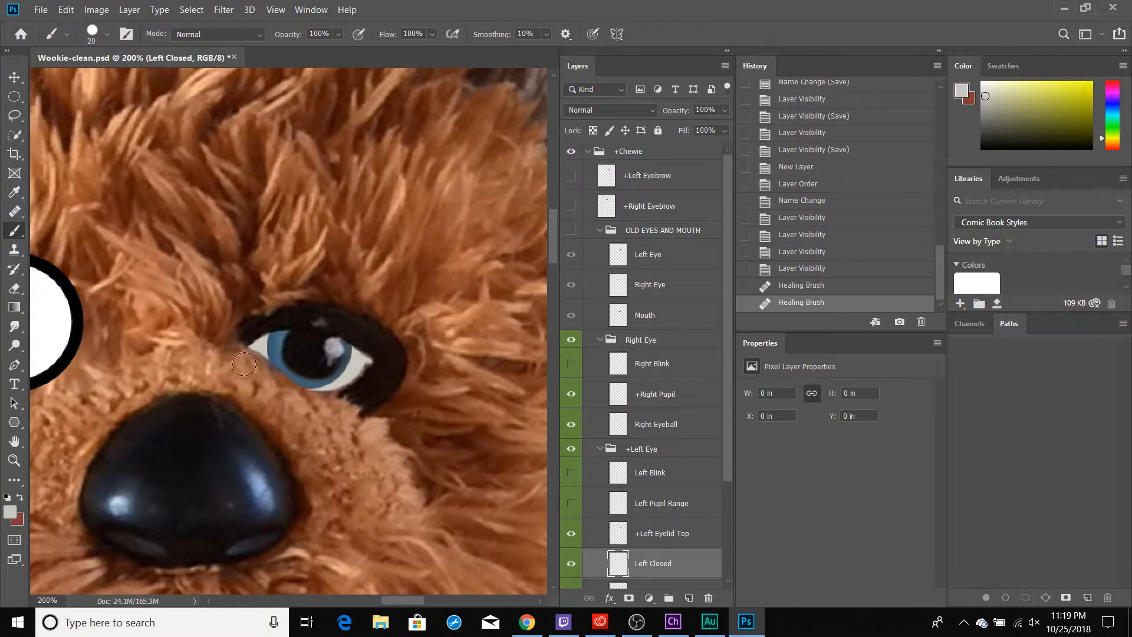
mouse_move(258, 352)
mouse_down()
mouse_move(334, 348)
mouse_move(403, 389)
mouse_move(352, 412)
mouse_move(301, 399)
mouse_move(265, 366)
mouse_move(282, 360)
mouse_move(357, 401)
mouse_move(401, 394)
mouse_move(336, 352)
mouse_move(268, 346)
mouse_move(339, 345)
mouse_move(389, 386)
mouse_move(296, 355)
mouse_move(380, 392)
mouse_up()
key(ctrl+z)
click(15, 211)
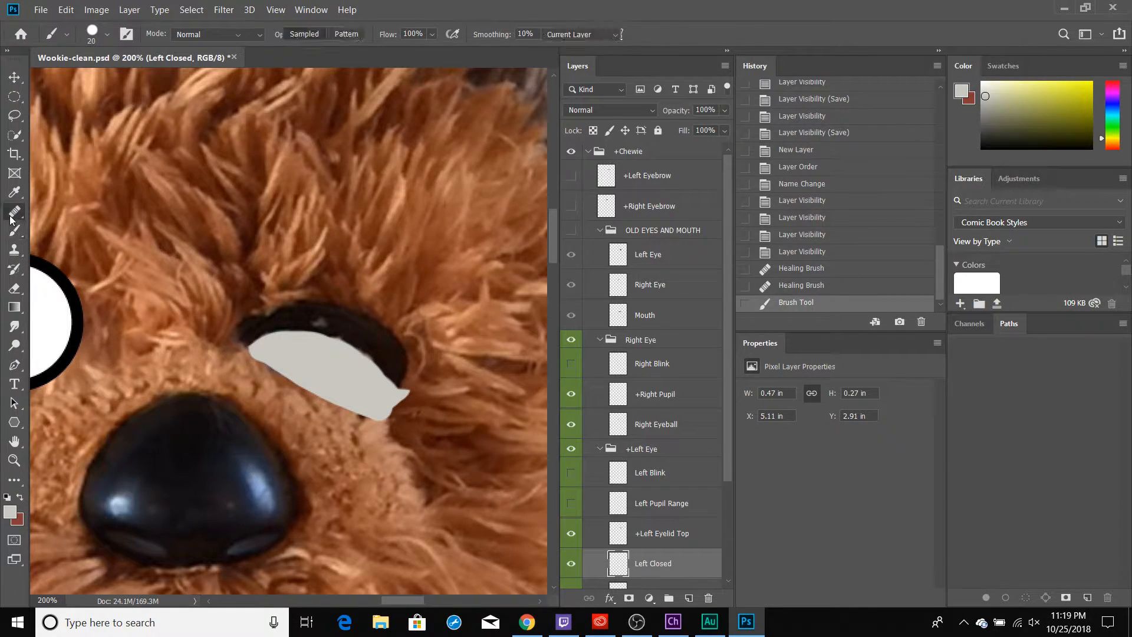
mouse_move(261, 348)
mouse_down()
mouse_move(291, 357)
mouse_move(265, 347)
mouse_move(279, 354)
mouse_up()
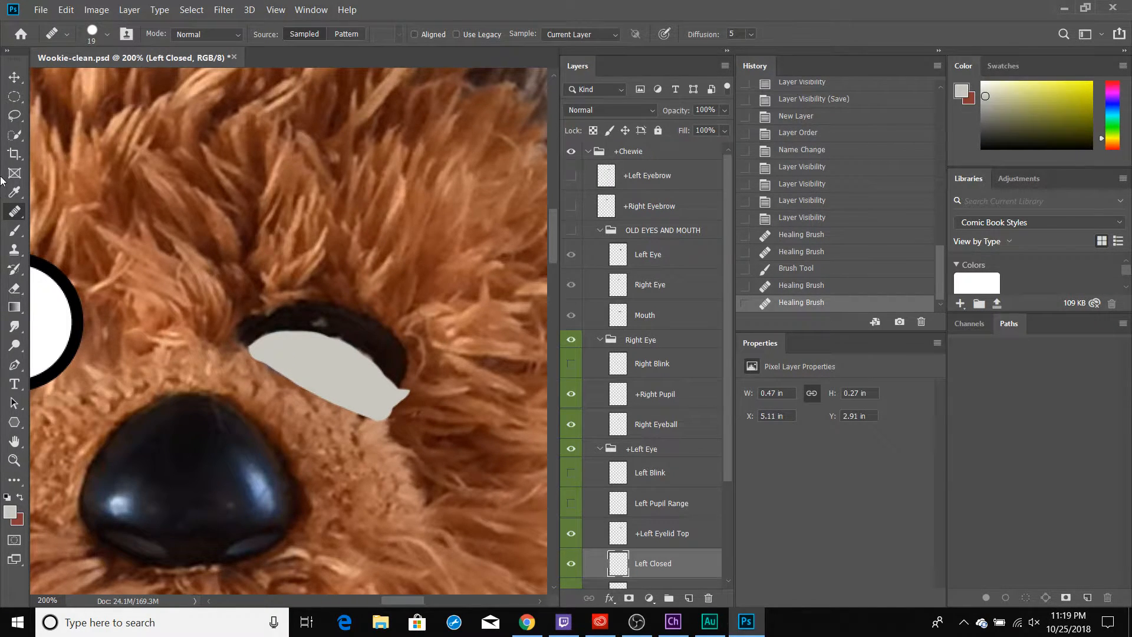
- Lasso a patch of fur above the left eye on the Wookie-photo layer and paste a copy above the Left Closed layer
click(14, 116)
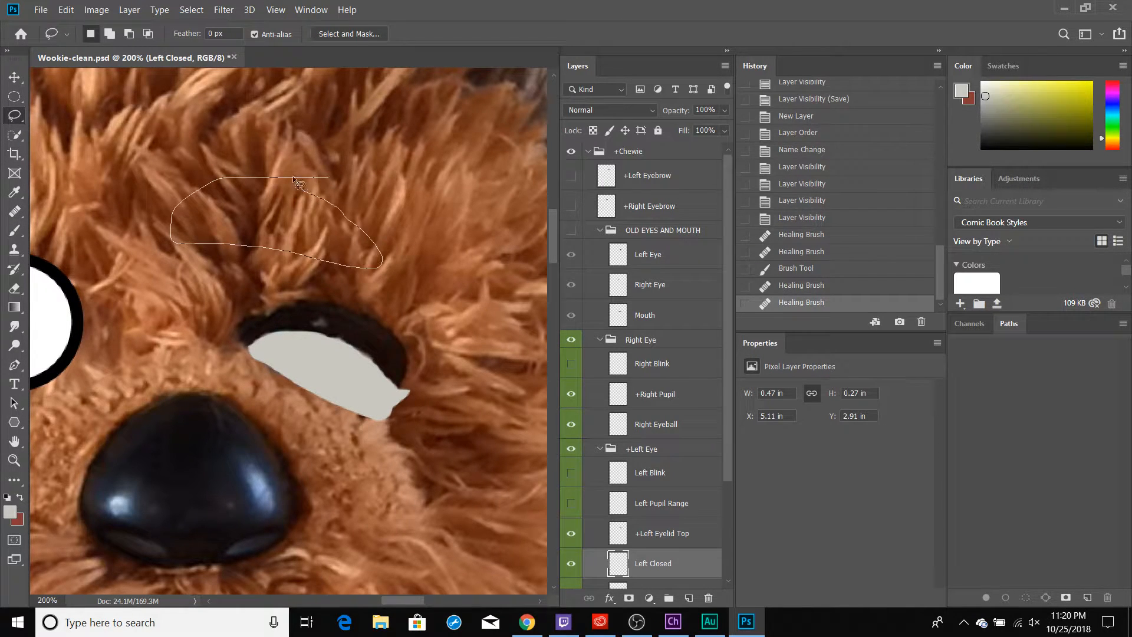
drag(296, 181, 295, 178)
key(ctrl+c)
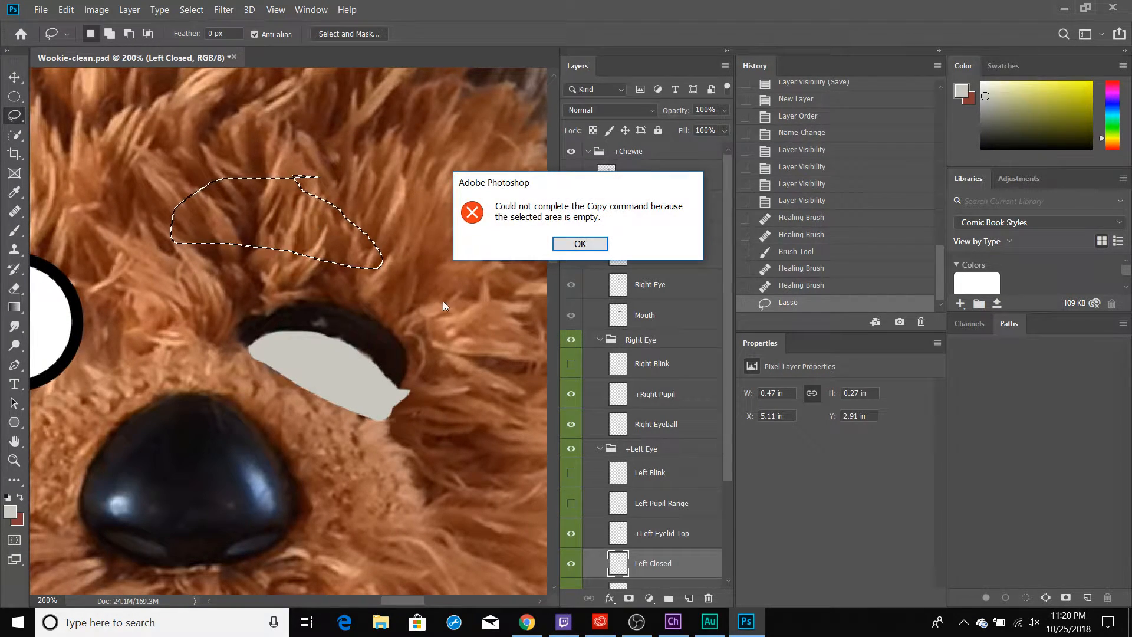
click(581, 243)
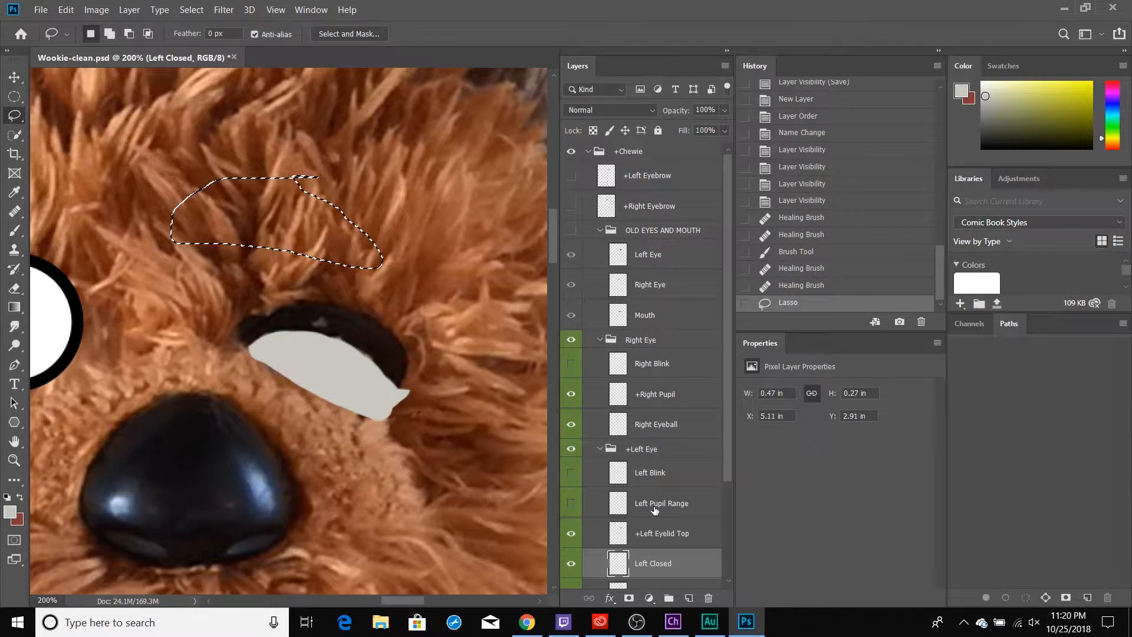
scroll(648, 525, down, 2)
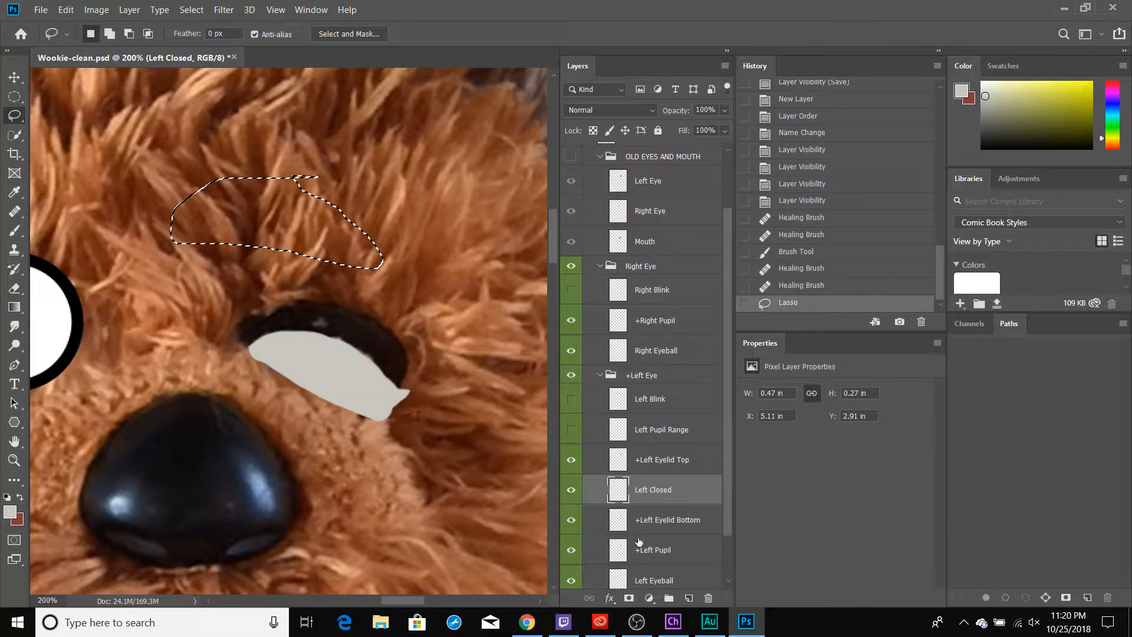
scroll(639, 541, down, 2)
click(658, 575)
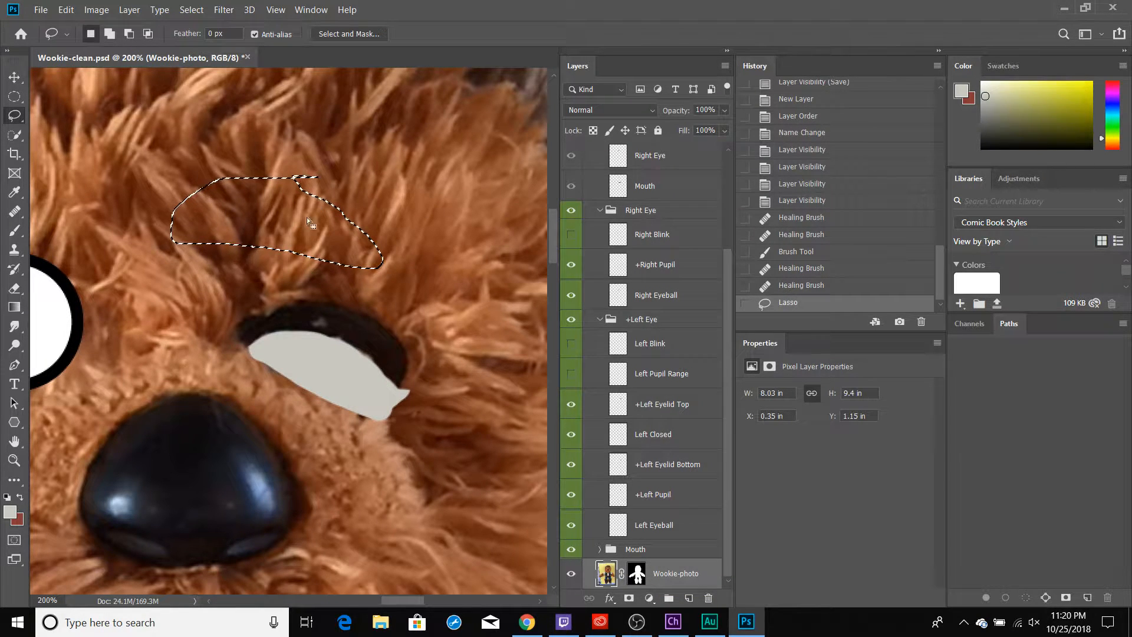
click(661, 441)
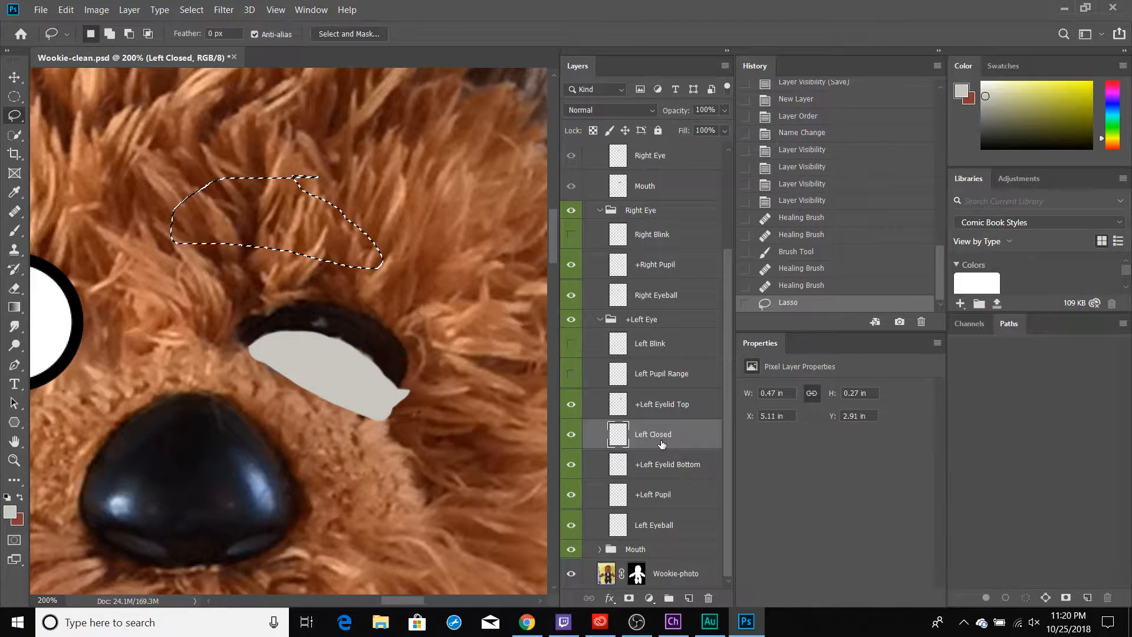
key(ctrl+v)
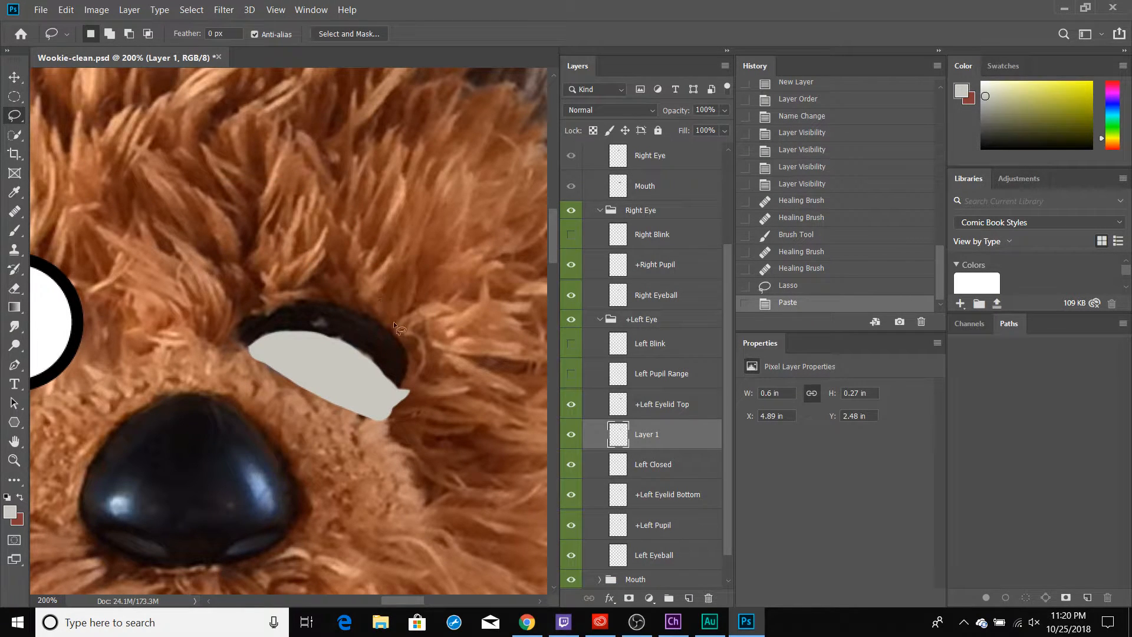
- Move the pasted fur patch down over the left eye opening so it covers the eye beneath the dark upper lid
click(13, 78)
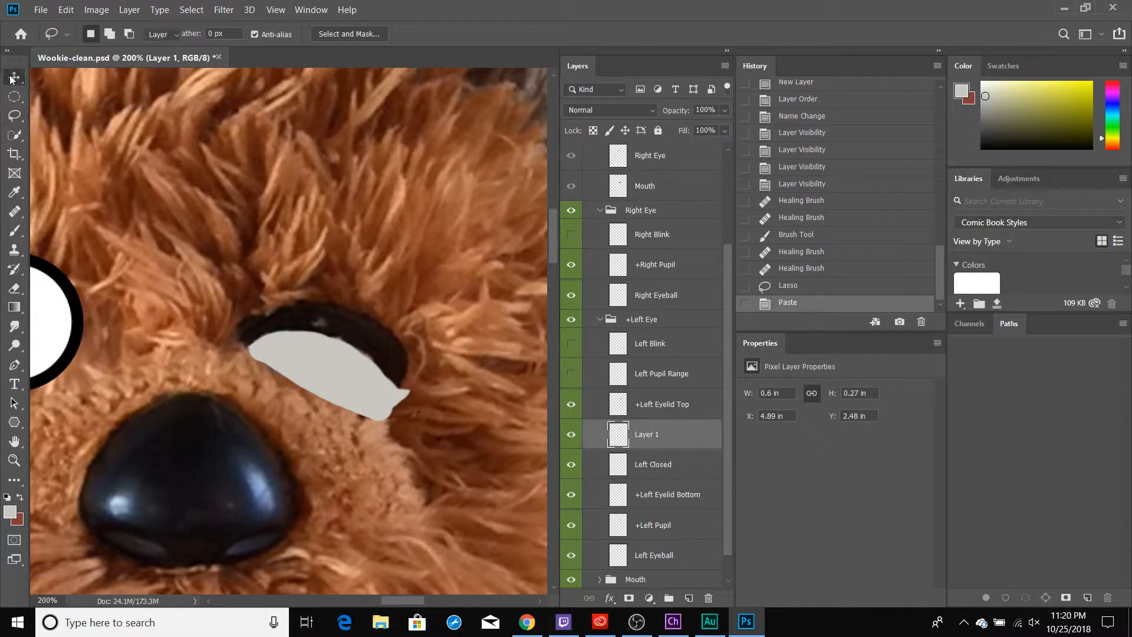
drag(254, 189, 298, 333)
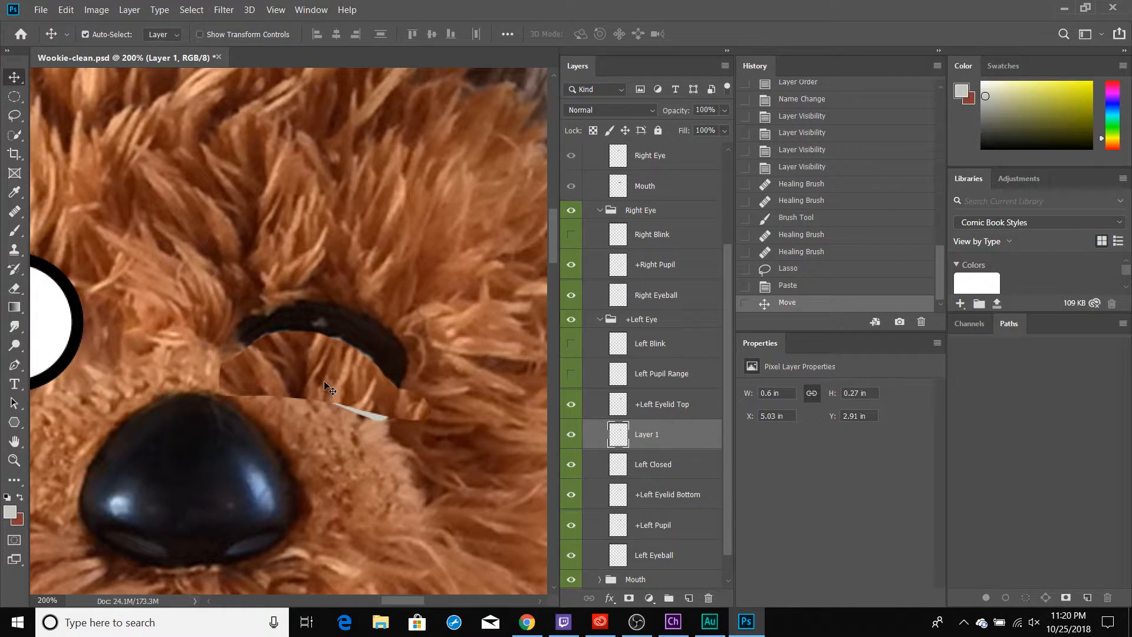
drag(325, 377, 356, 384)
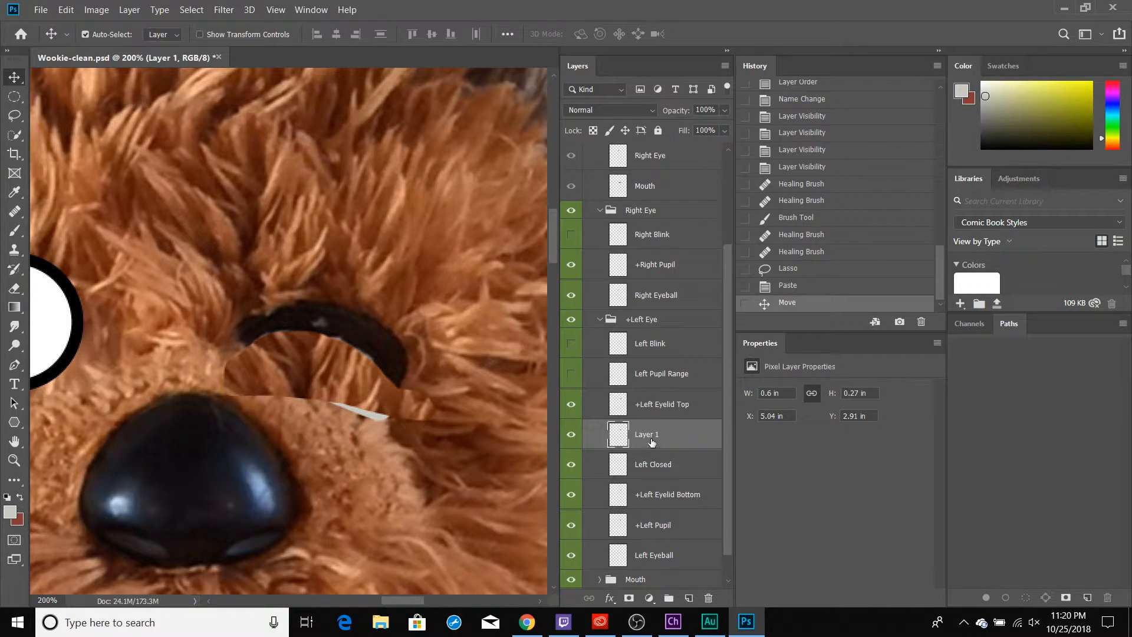
- Delete the grey-painted Left Closed layer and rename the fur patch layer Left Closed
click(658, 472)
key(Delete)
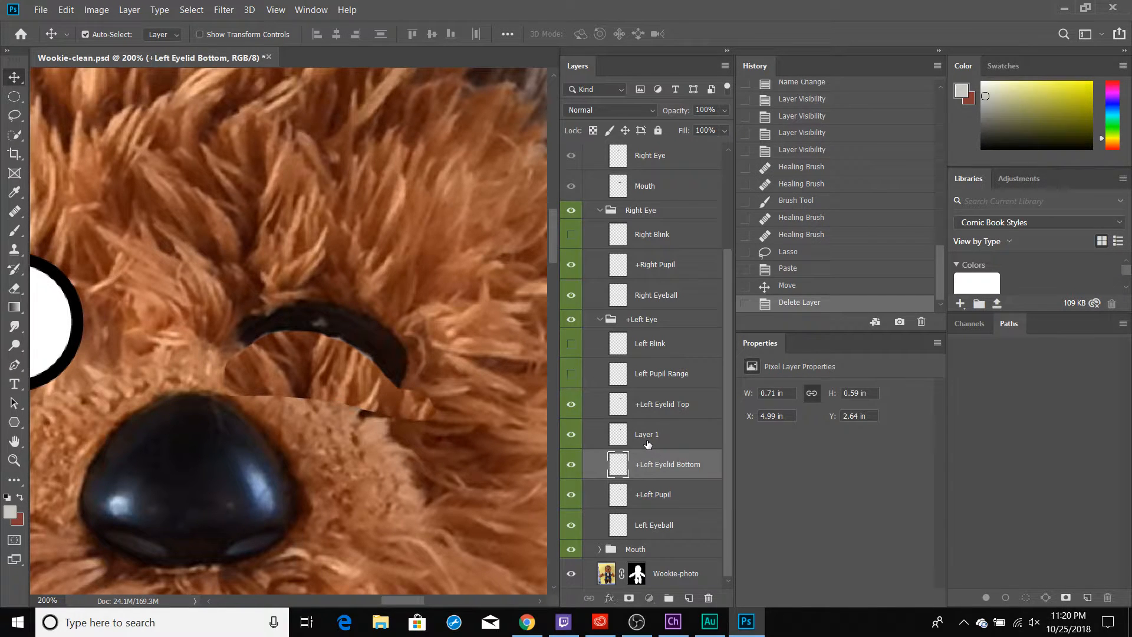
double_click(647, 440)
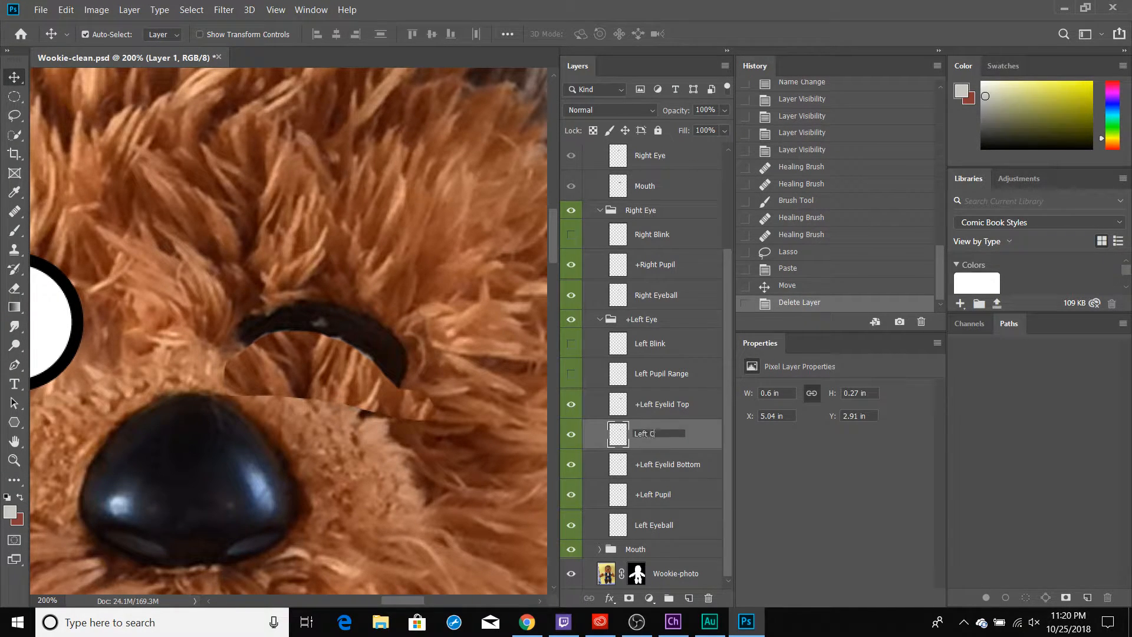
- Hide the new Left Closed layer, save the puppet file and switch to Character Animator
click(575, 437)
key(ctrl+s)
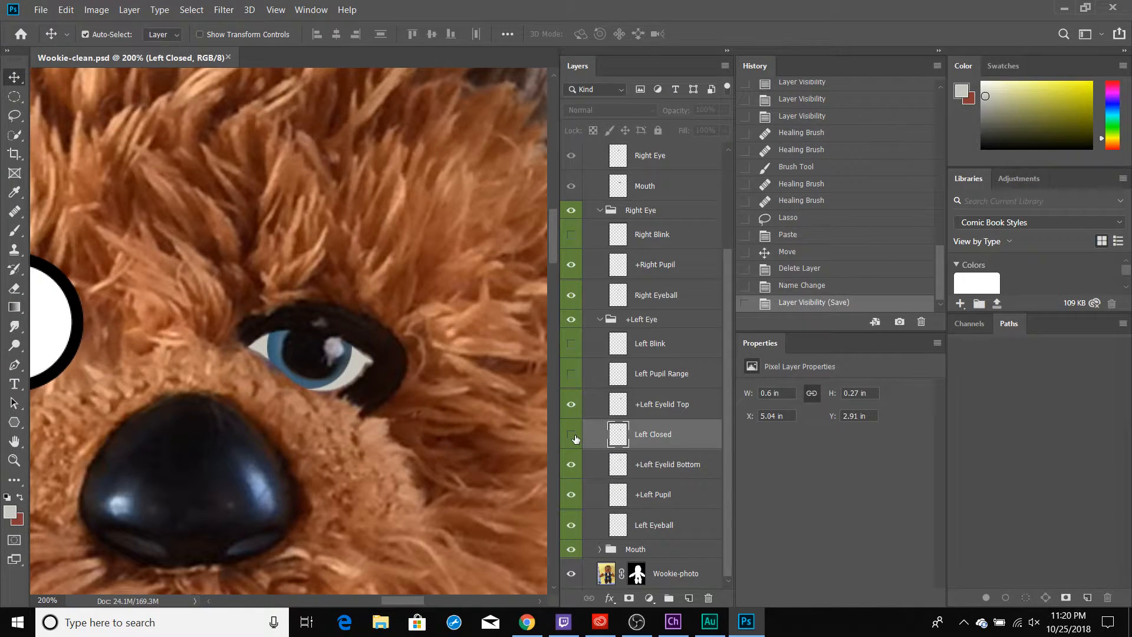
key(alt+Tab)
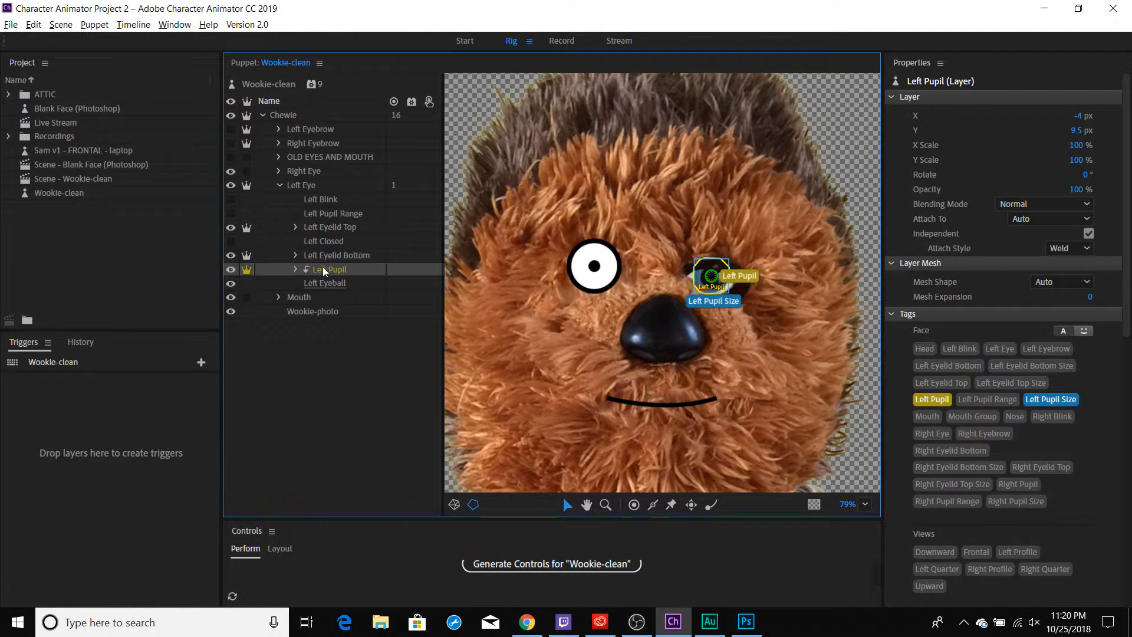
- Create a trigger from the Left Closed layer inside the Left Eye group of the Wookie-clean puppet
click(357, 237)
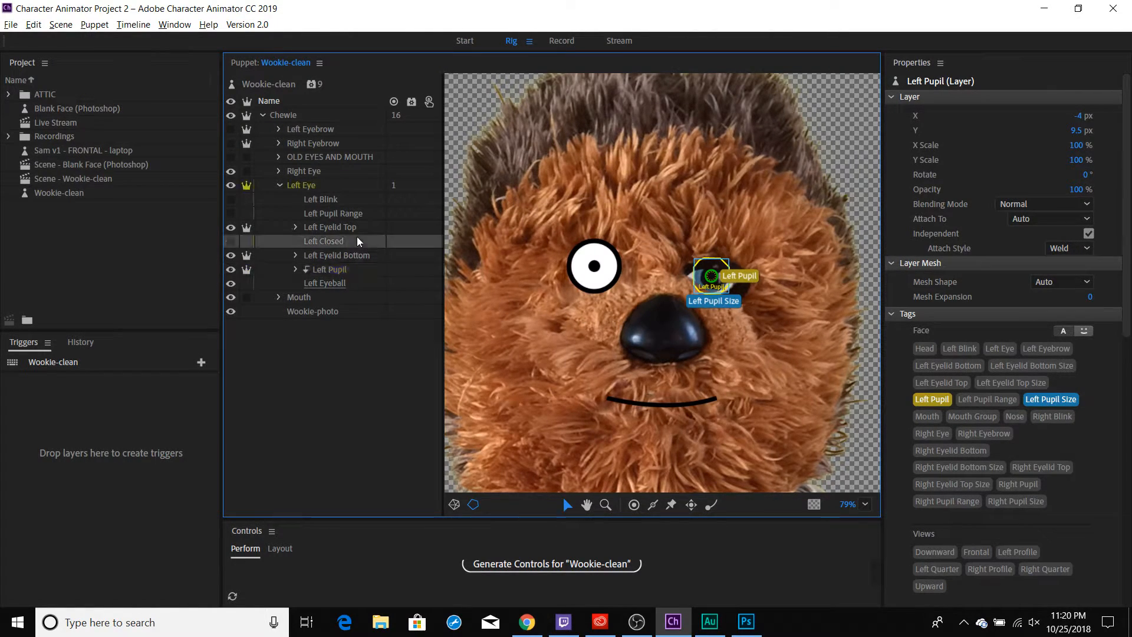
right_click(430, 246)
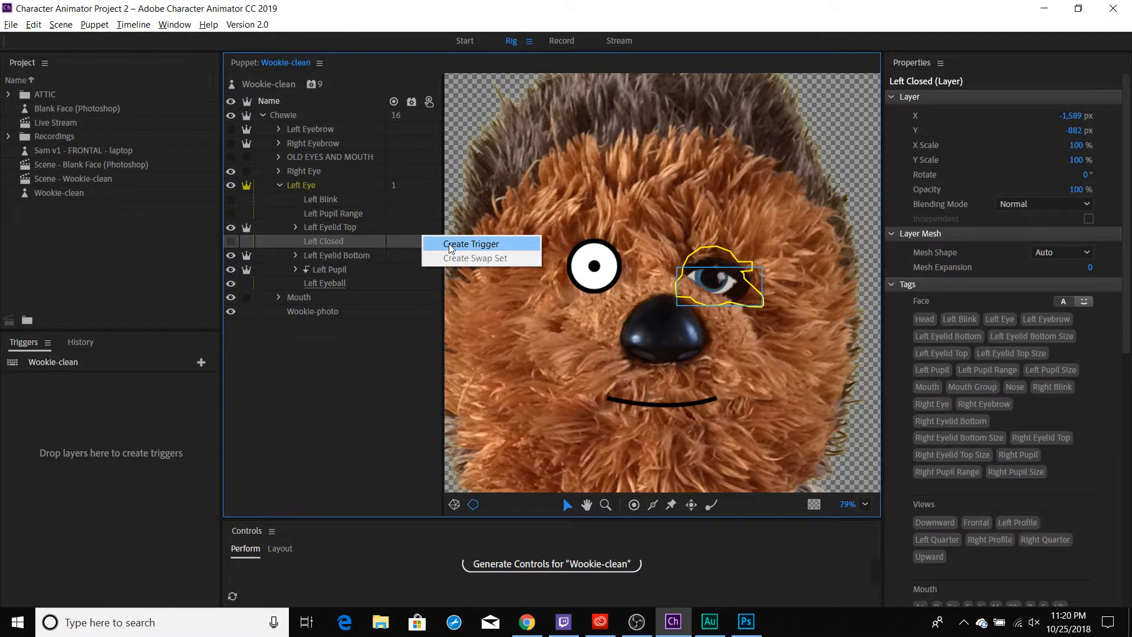
click(448, 243)
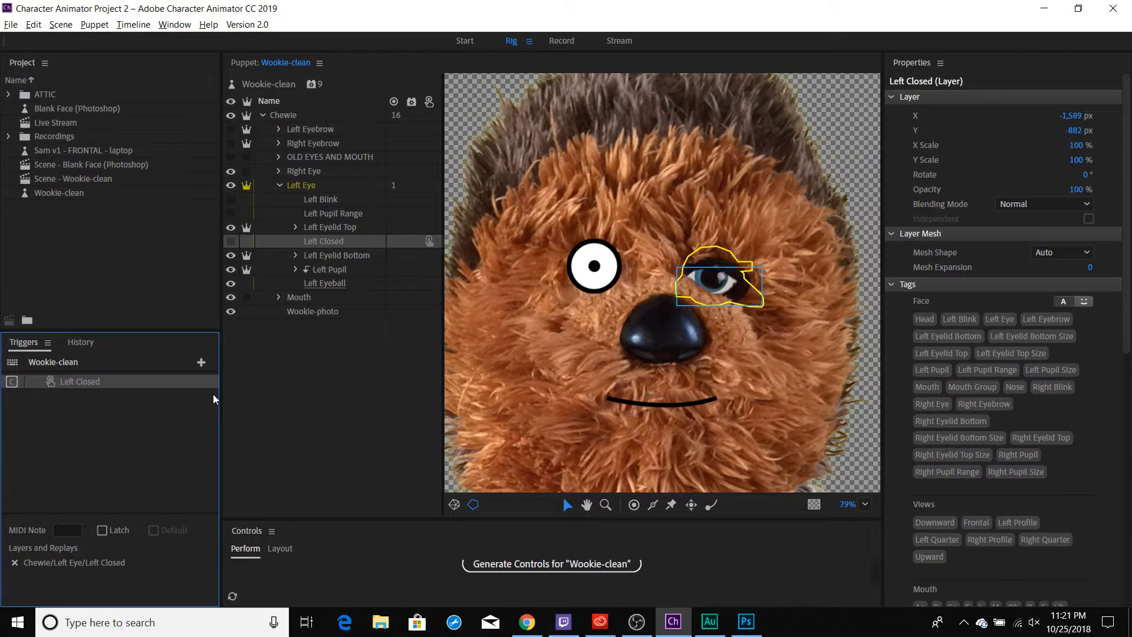
- Arm the puppet's Triggers behavior in the Record workspace
click(560, 40)
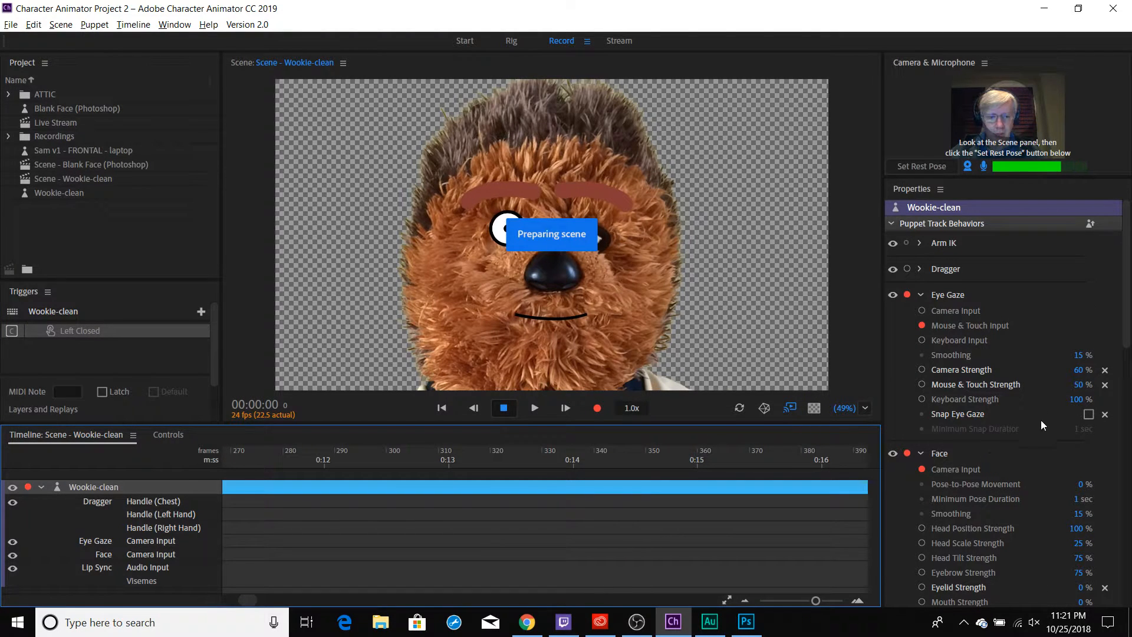
scroll(1057, 425, down, 10)
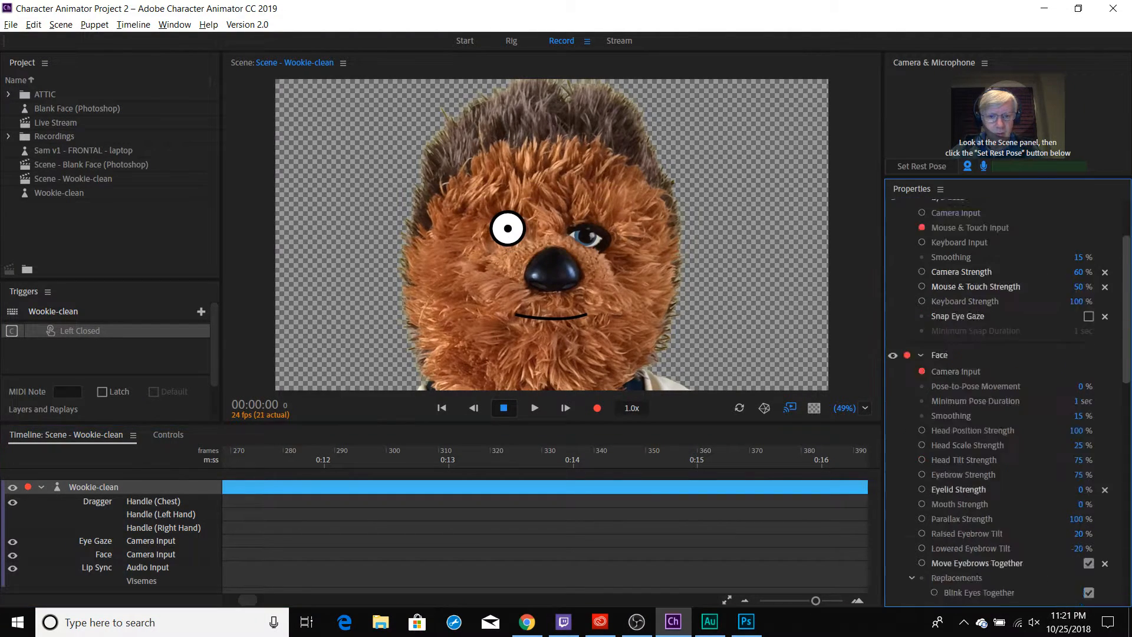
scroll(972, 522, down, 3)
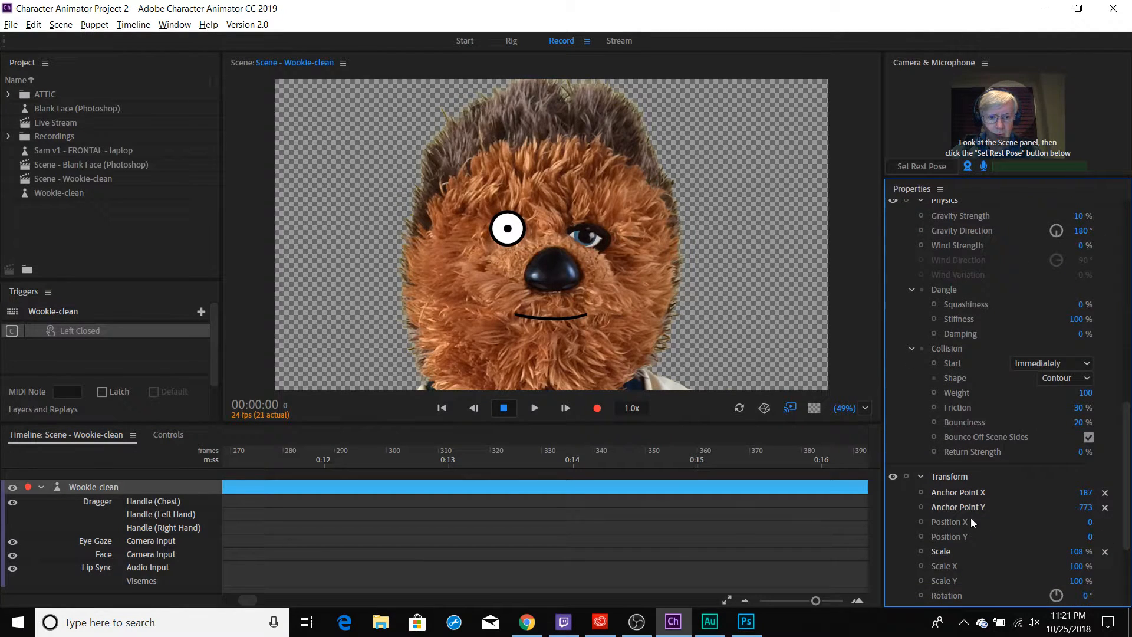
scroll(1109, 402, down, 3)
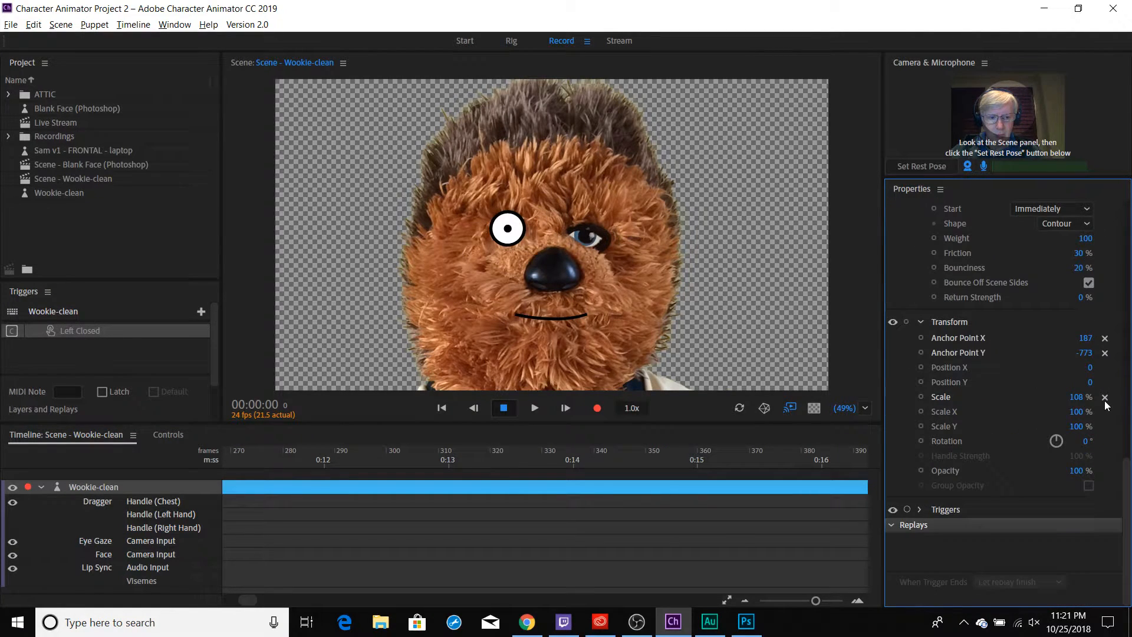
click(907, 511)
drag(1129, 535, 840, 269)
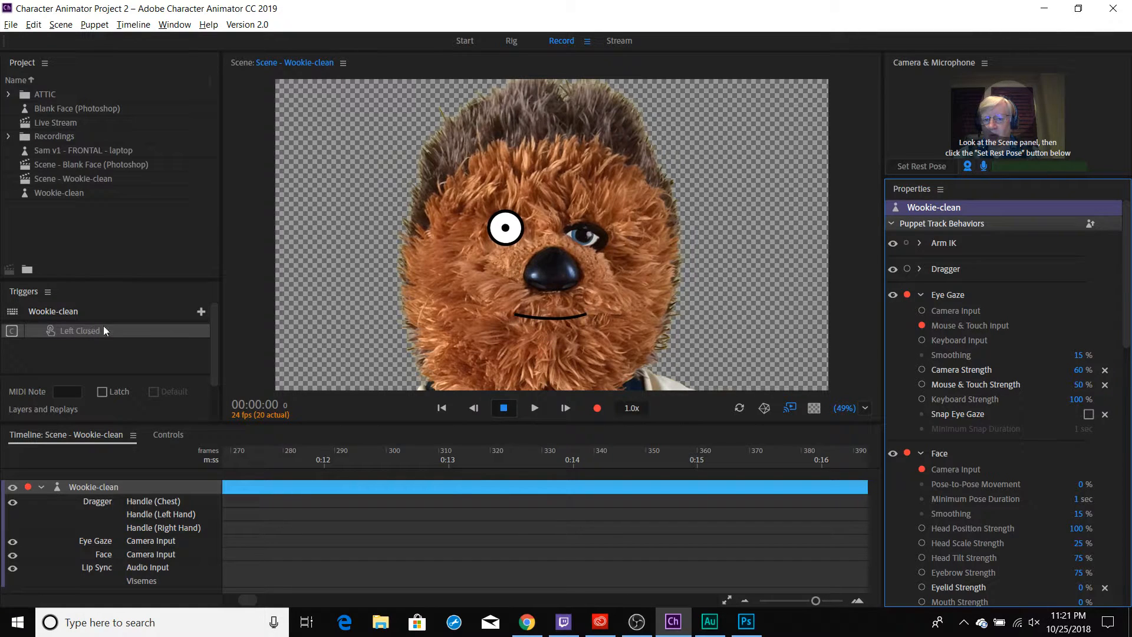
- Test the Left Closed trigger on the puppet and switch to Photoshop
key(c)
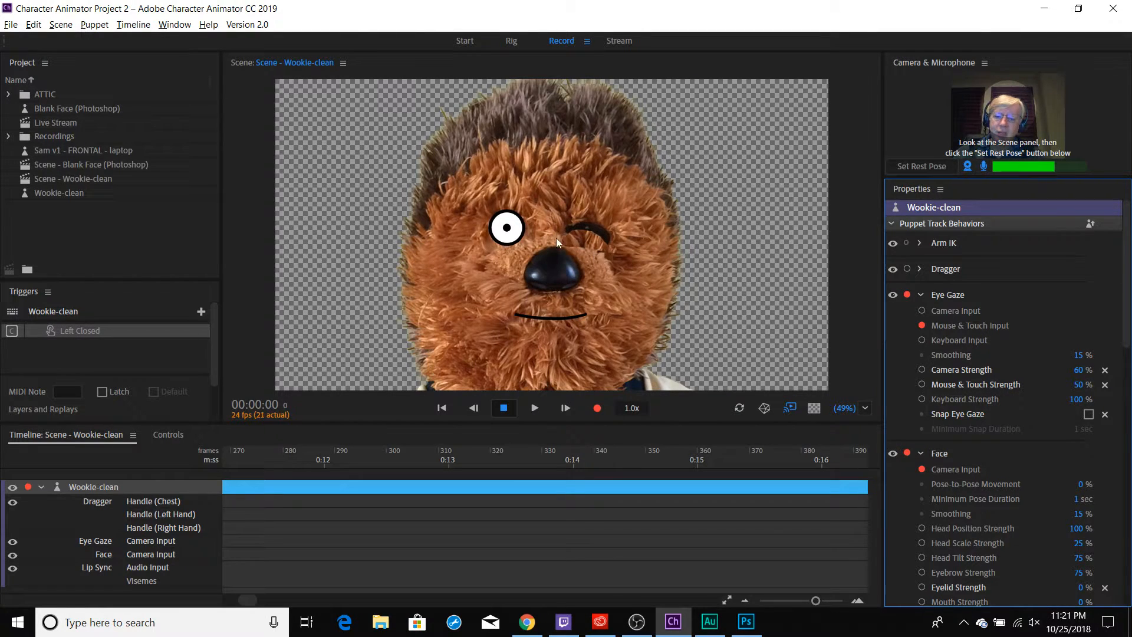
key(alt+Tab)
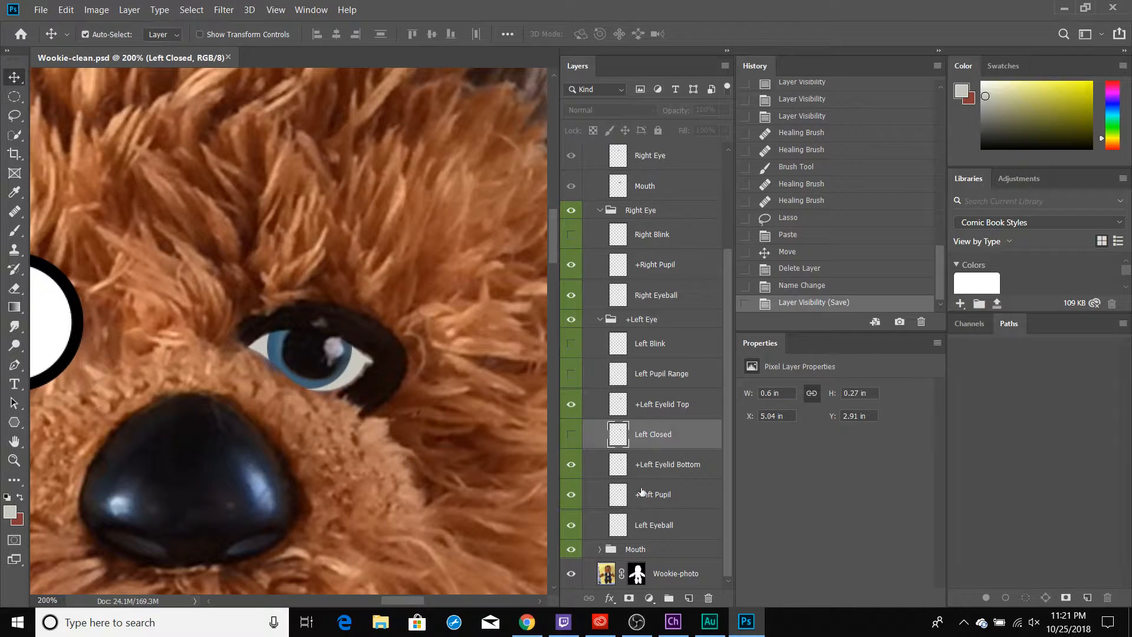
- Show the Left Closed layer and try to blend its fur patch into the face with the Healing Brush
click(571, 435)
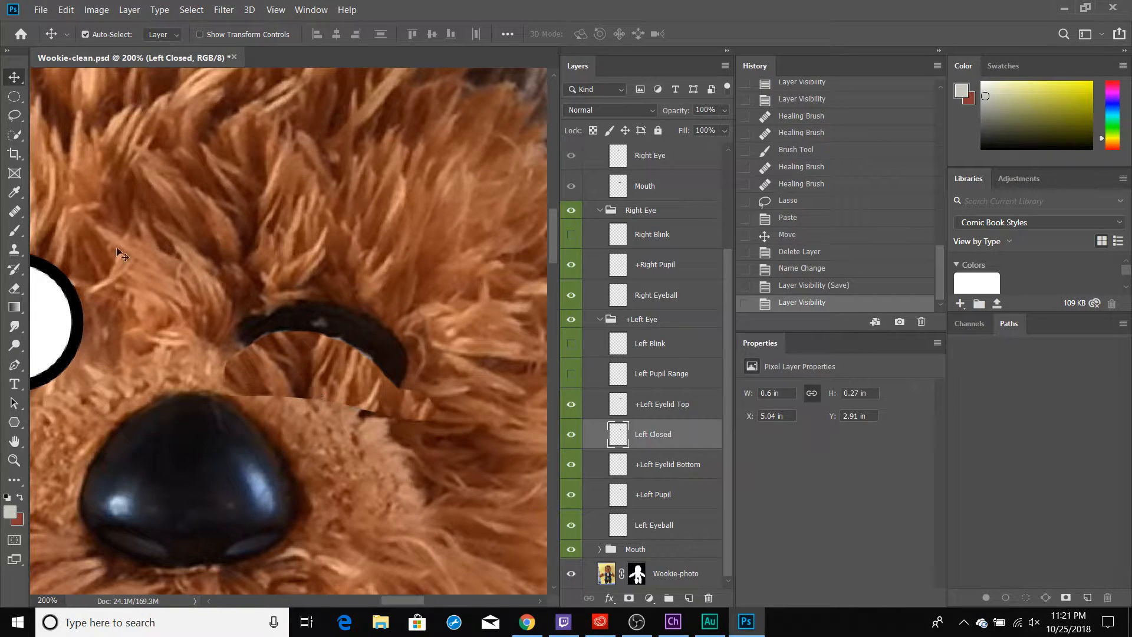
click(15, 210)
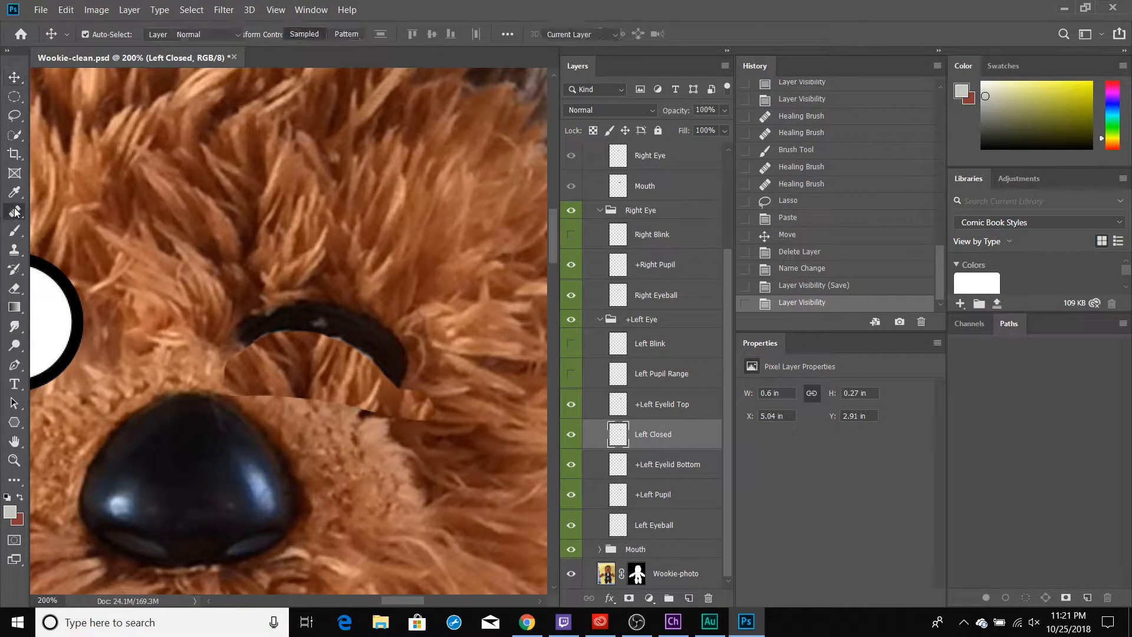
click(249, 375)
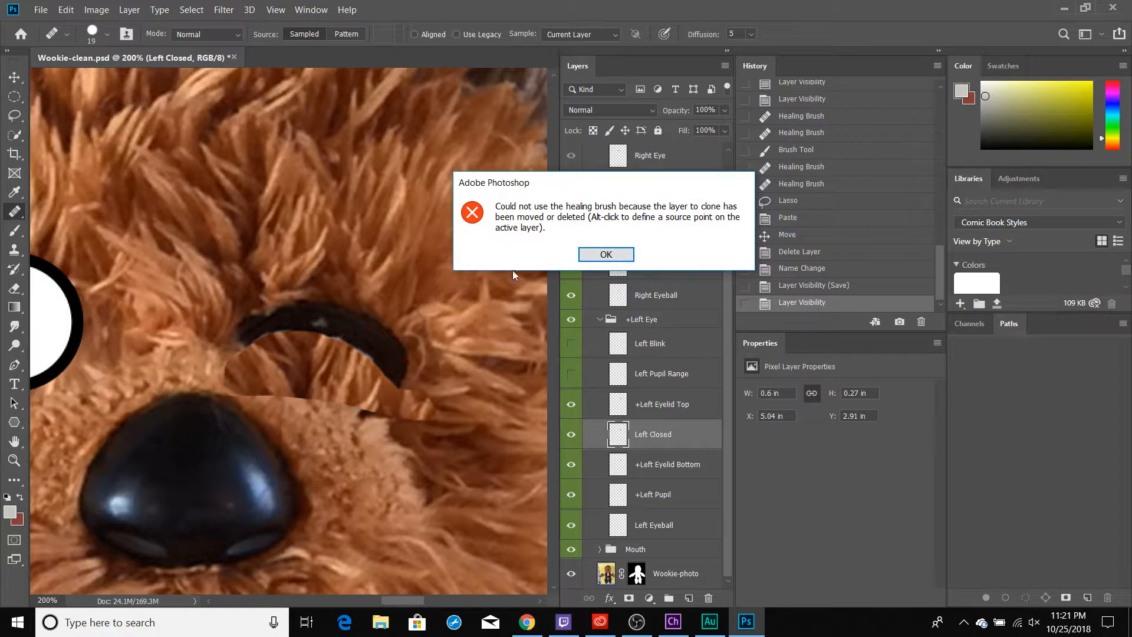
click(592, 258)
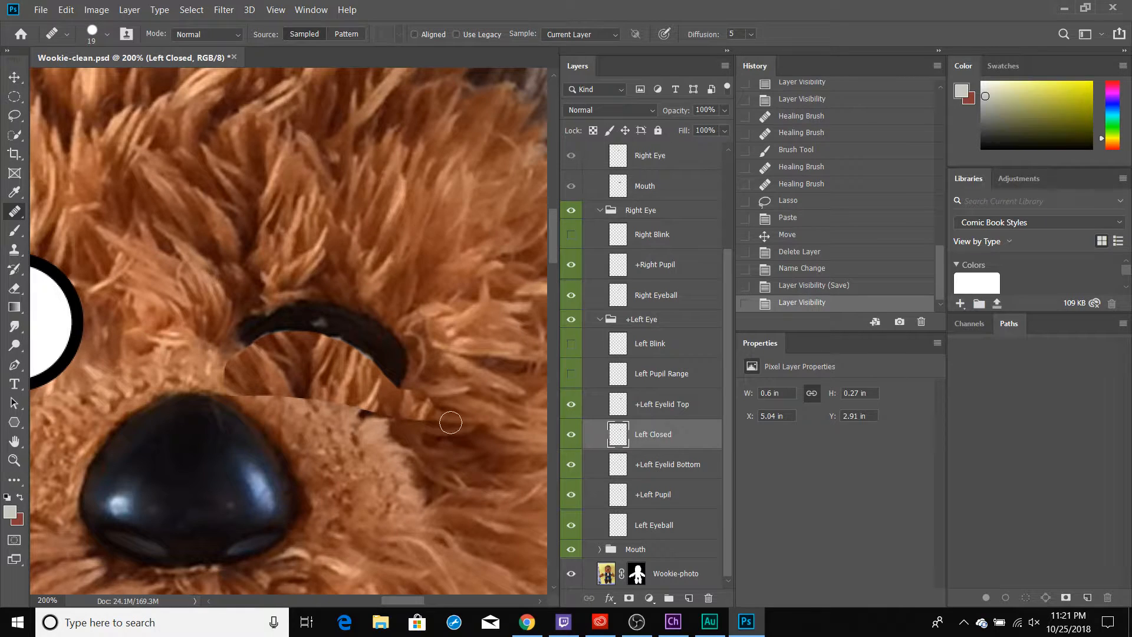
click(251, 367)
click(606, 256)
- Copy a freehand-selected patch of short fur beside the nose from Wookie-photo and paste it above the Left Closed layer
click(605, 578)
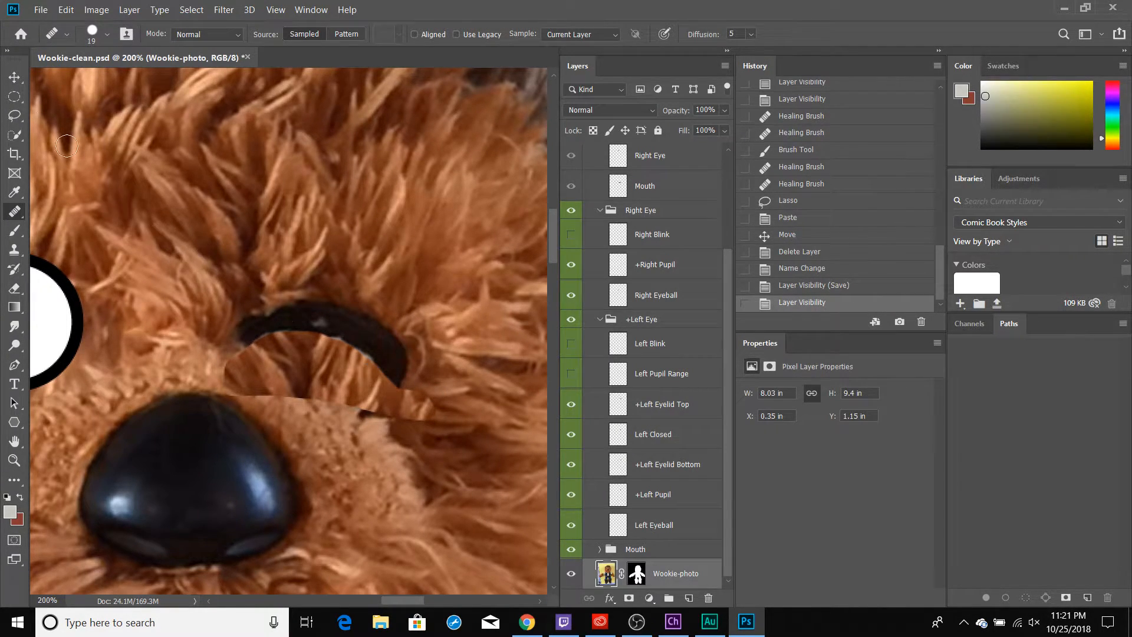
click(15, 115)
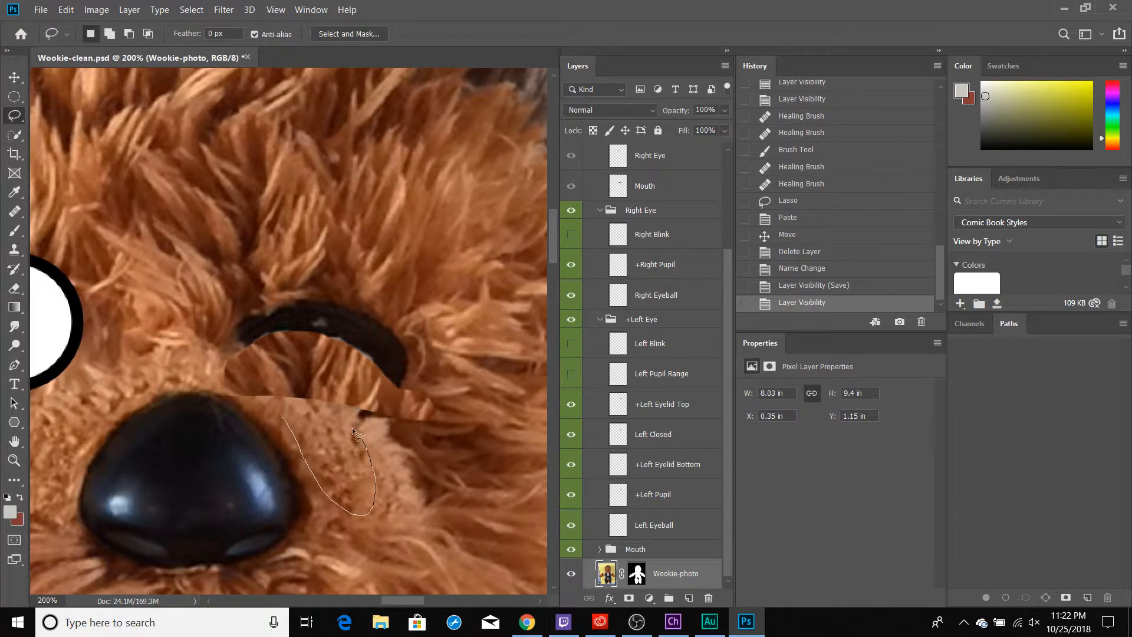
drag(285, 419, 285, 414)
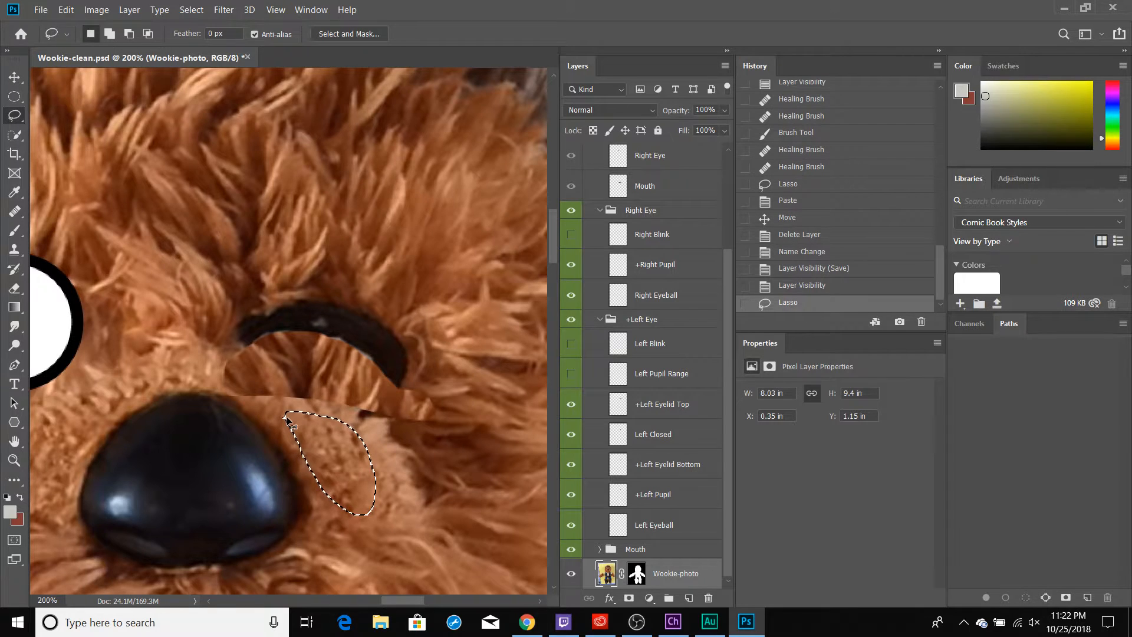
key(ctrl+c)
click(659, 435)
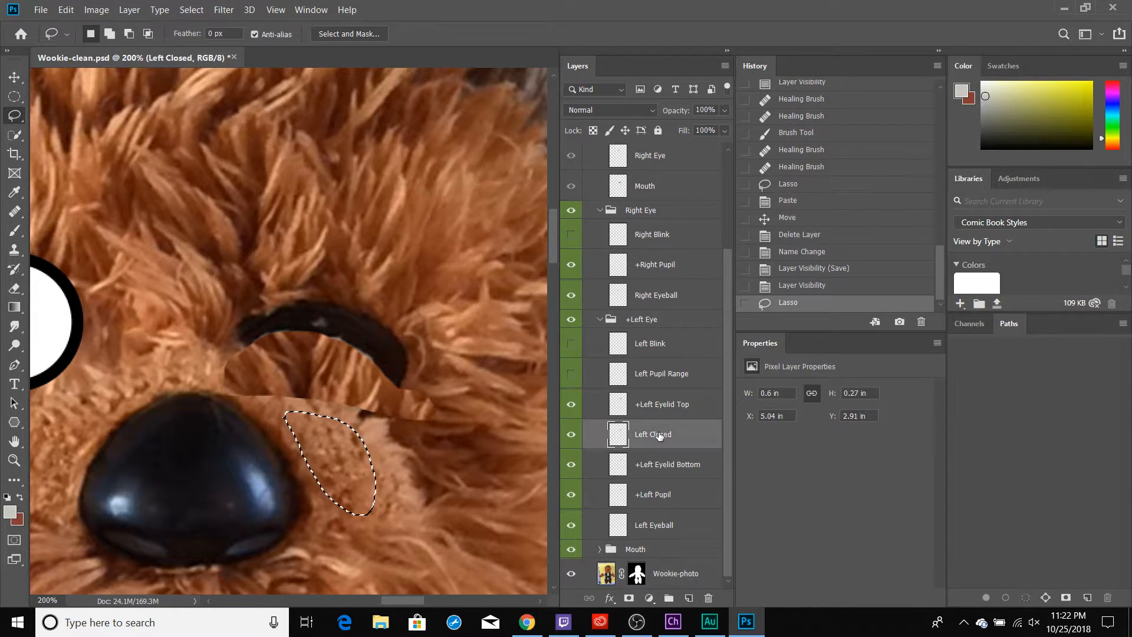
key(ctrl+v)
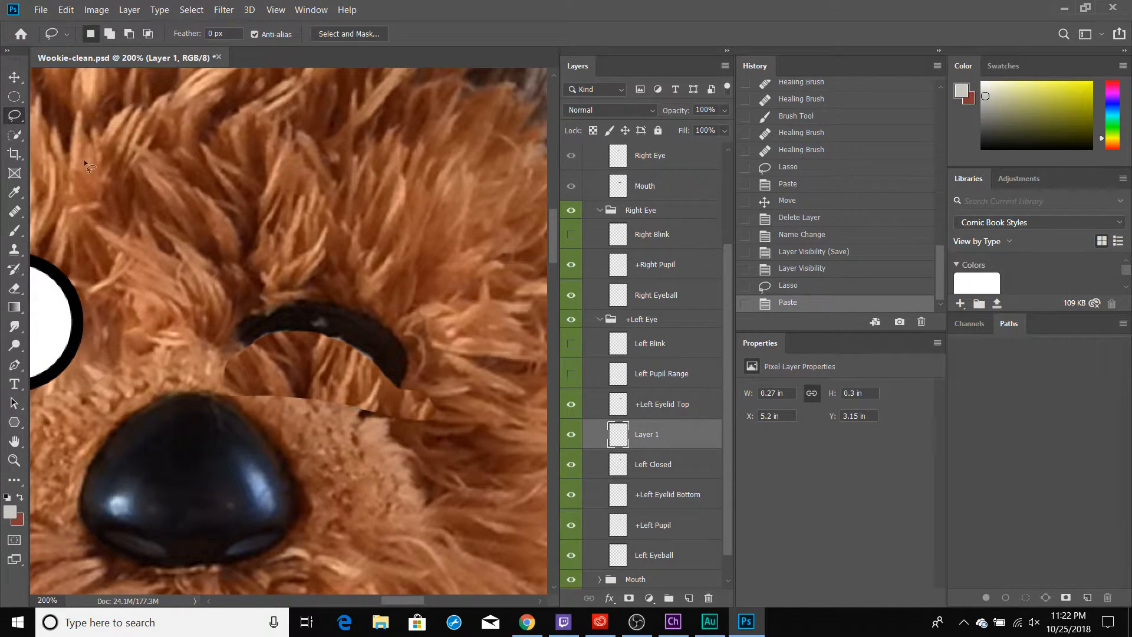
- Move the pasted fur patch over the closed eye's inner corner, save the puppet file and switch to Character Animator
click(14, 77)
drag(344, 458, 302, 405)
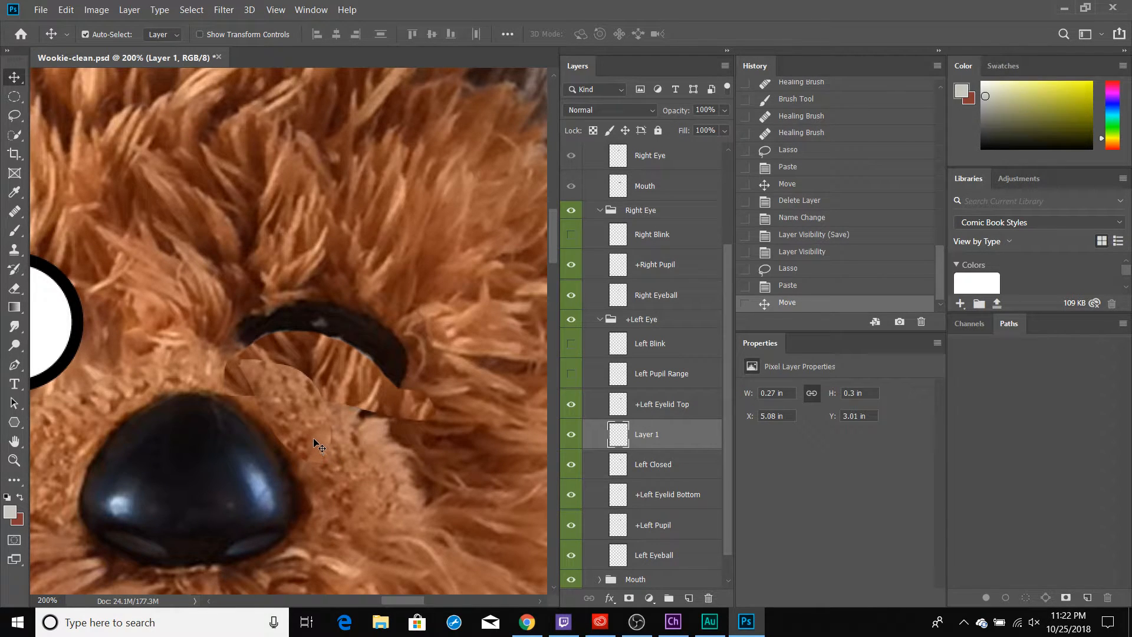
drag(317, 447, 273, 407)
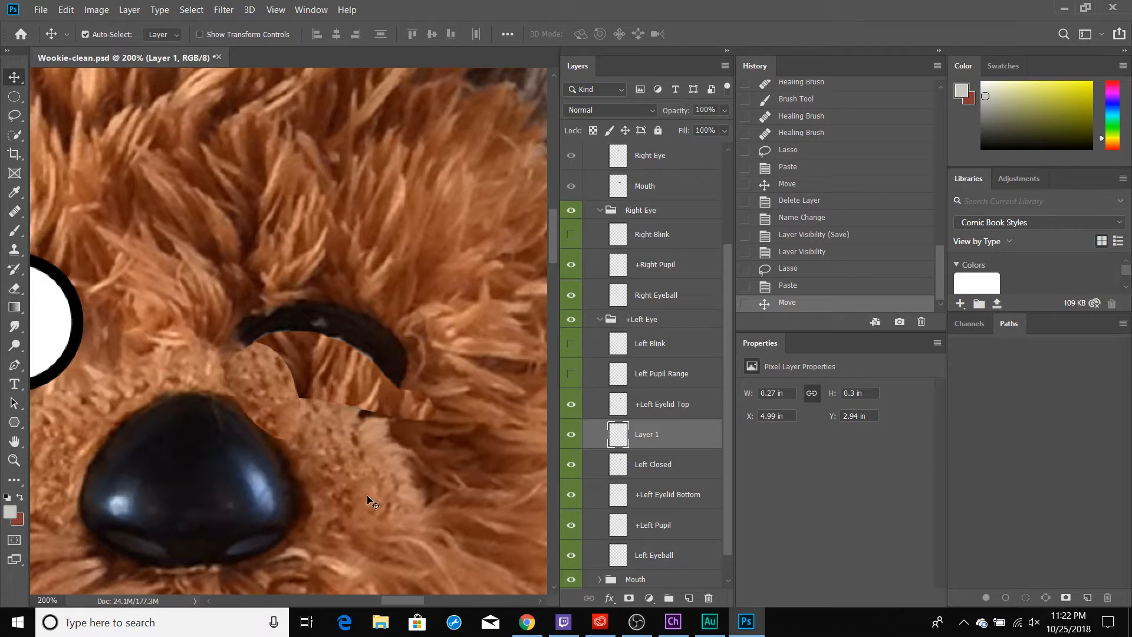
key(ctrl+s)
key(alt+Tab)
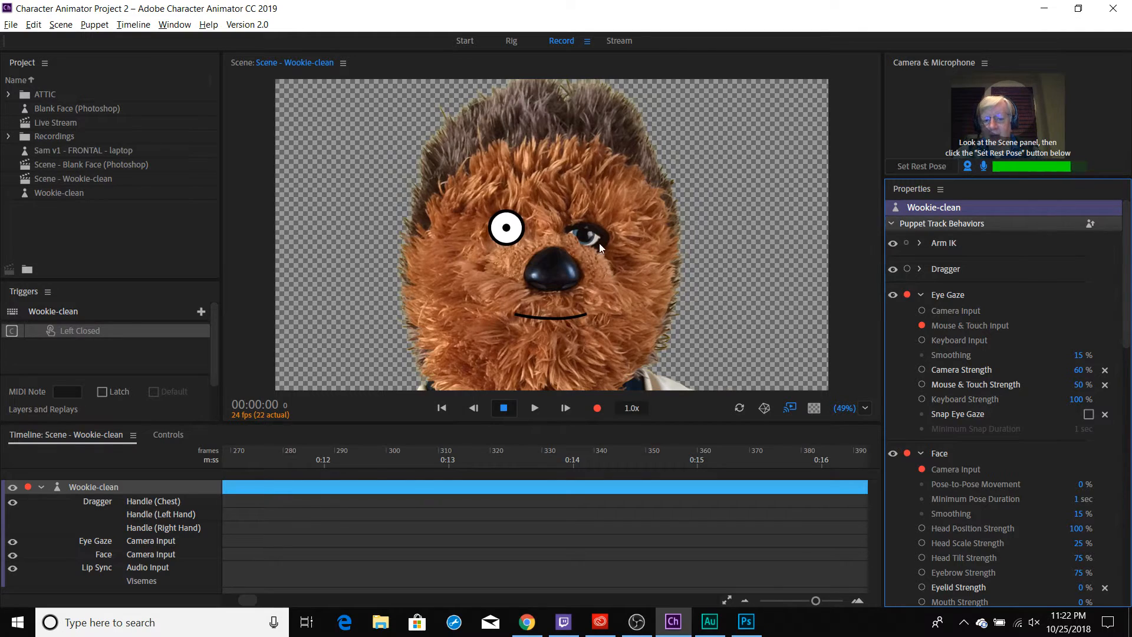
- Test the Left Closed trigger again and inspect the Left Closed and Layer 1 layers in the puppet rig
key(c)
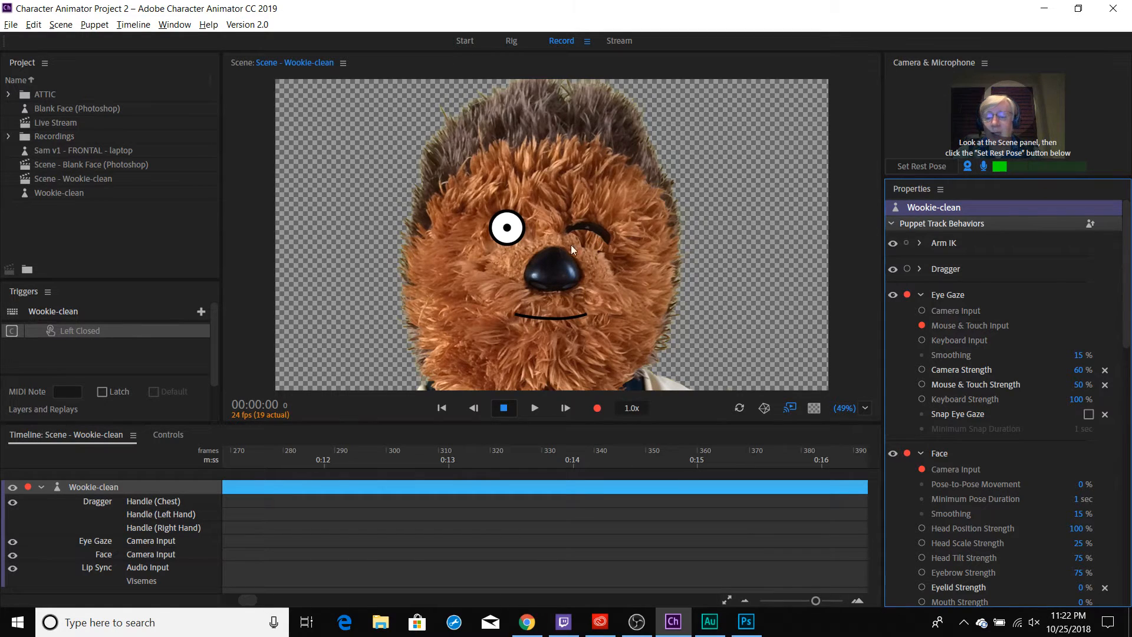
click(510, 42)
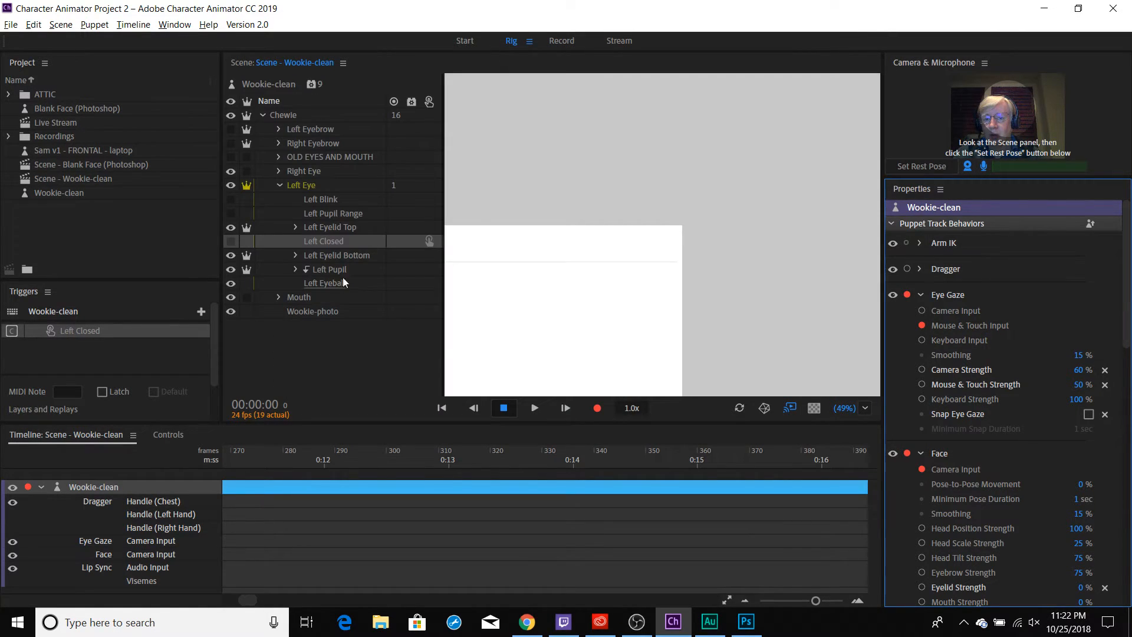
double_click(336, 241)
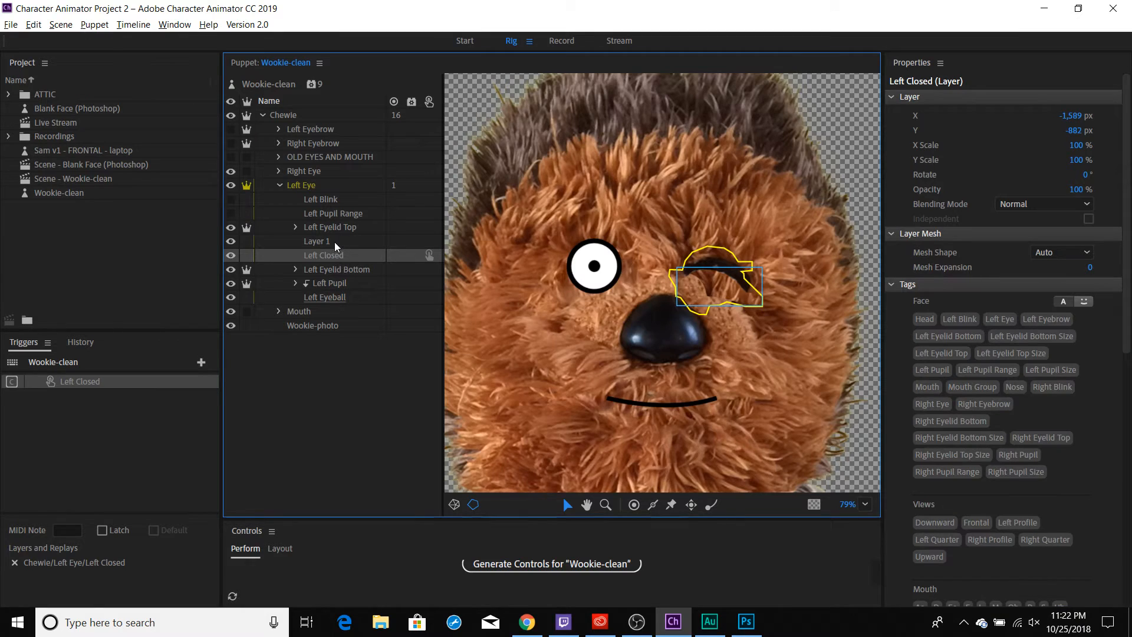
click(331, 242)
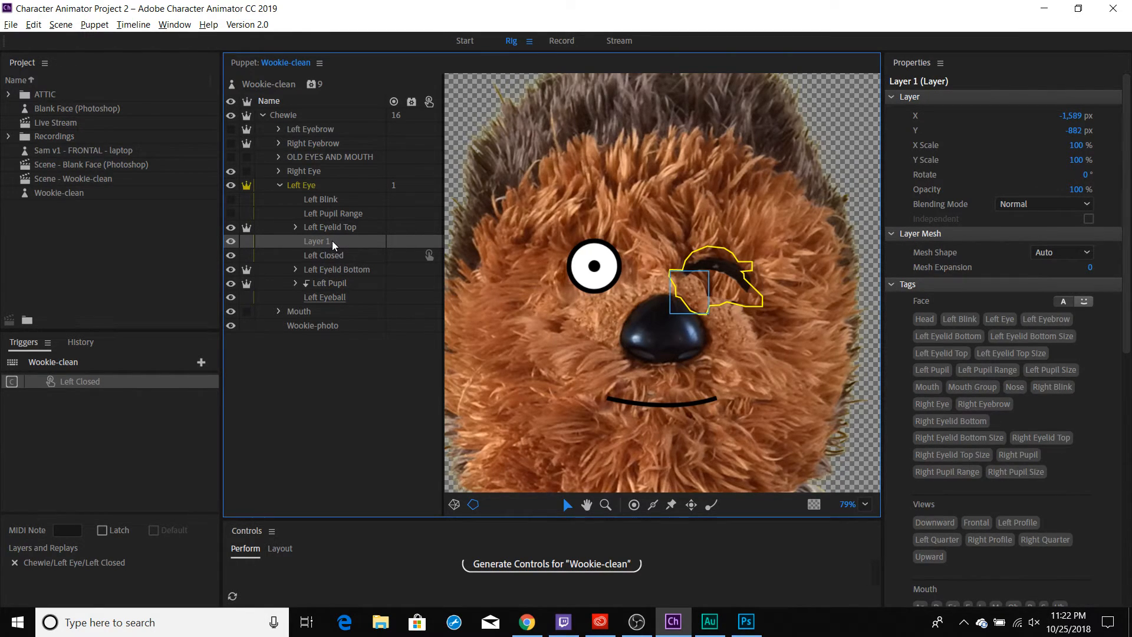
- Switch to Photoshop, delete the pasted Layer 1 fur patch and save the file
key(alt+Tab)
key(alt+Tab)
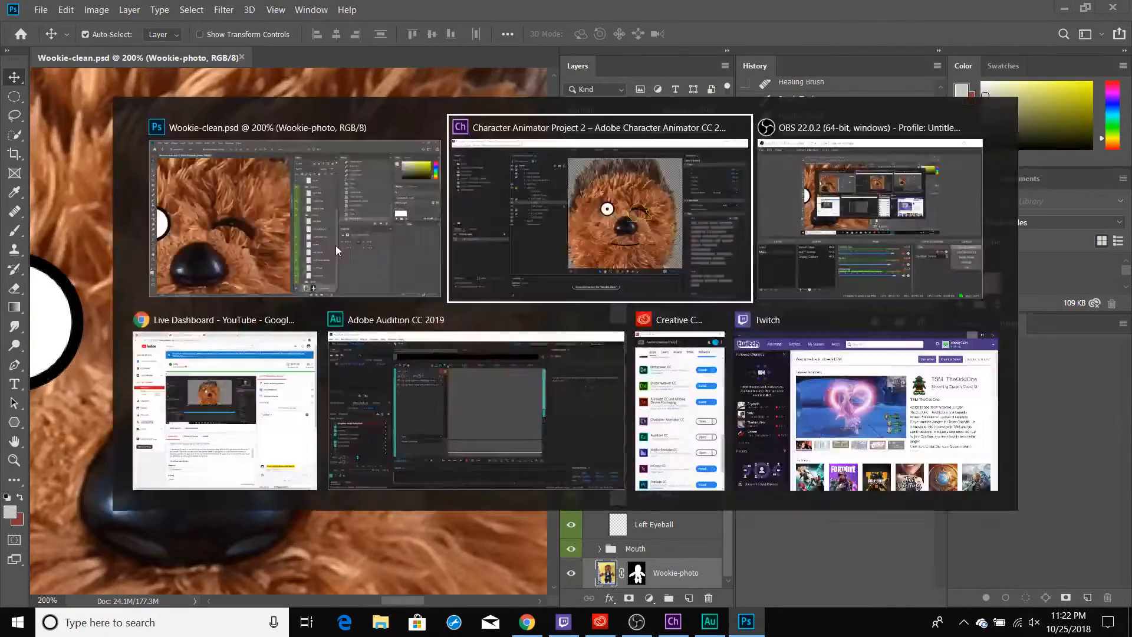
key(alt+Tab)
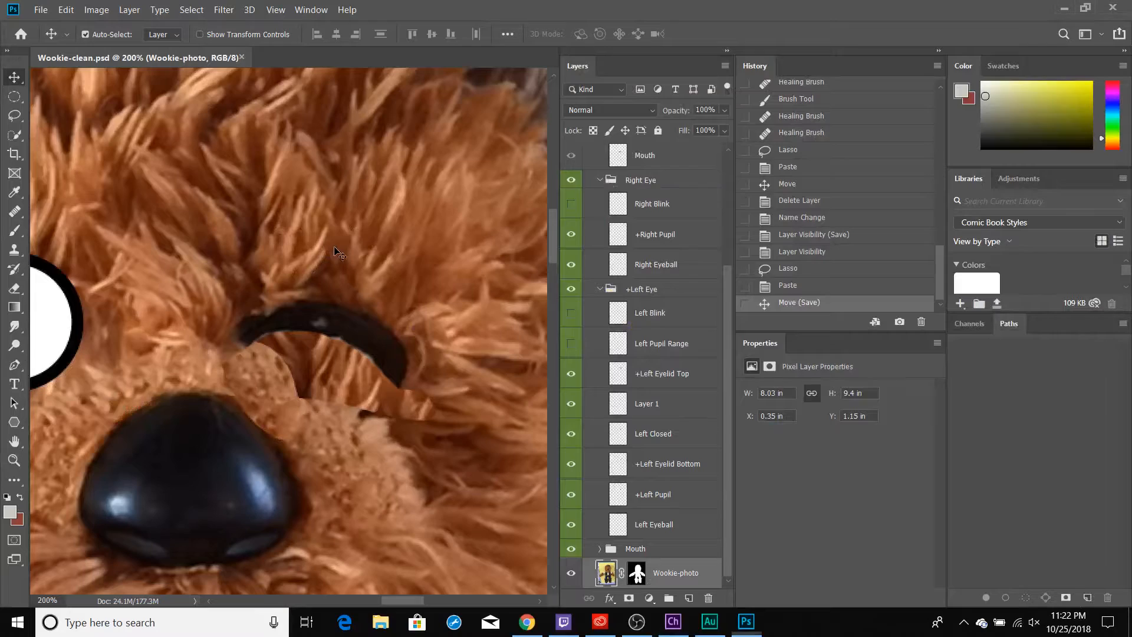
click(627, 405)
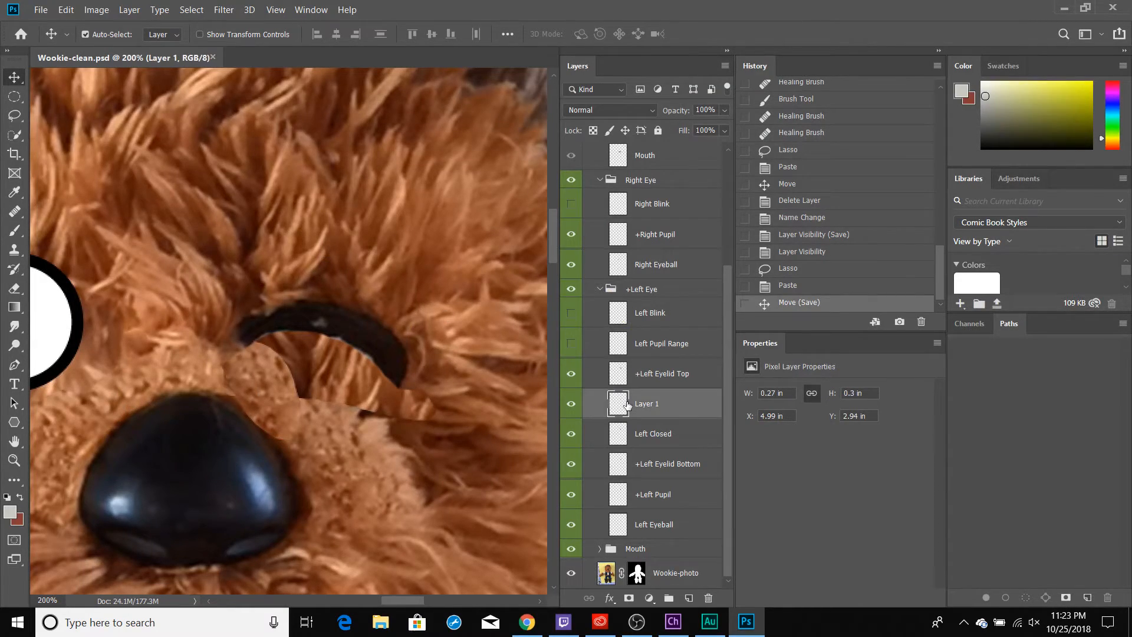
key(Delete)
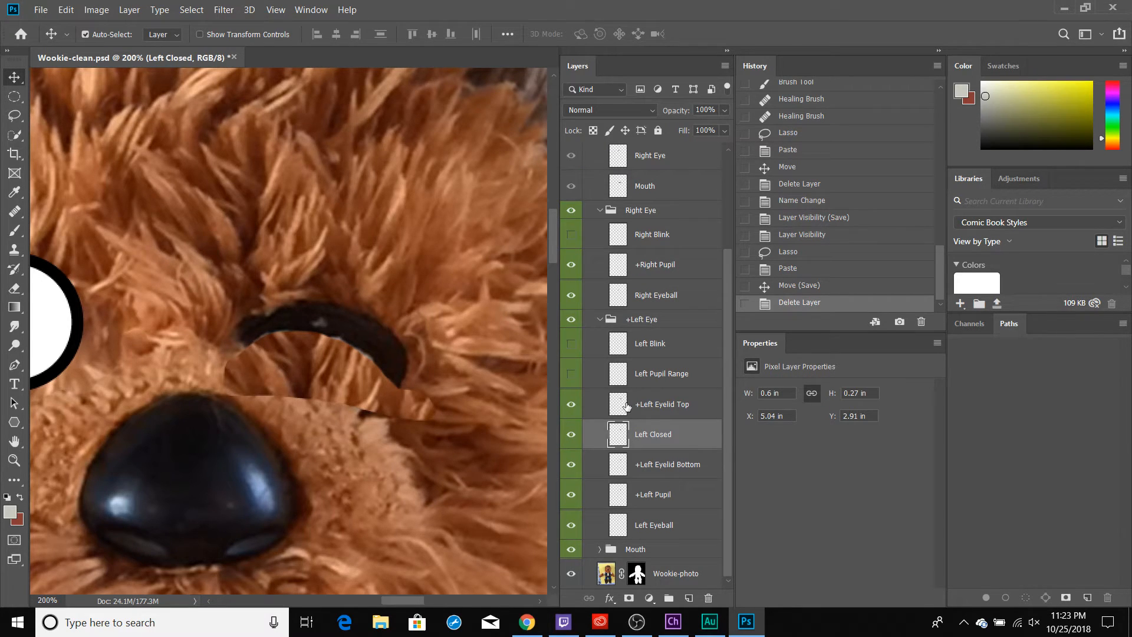
key(ctrl+s)
- Hide the Left Closed layer and save the puppet file
click(571, 435)
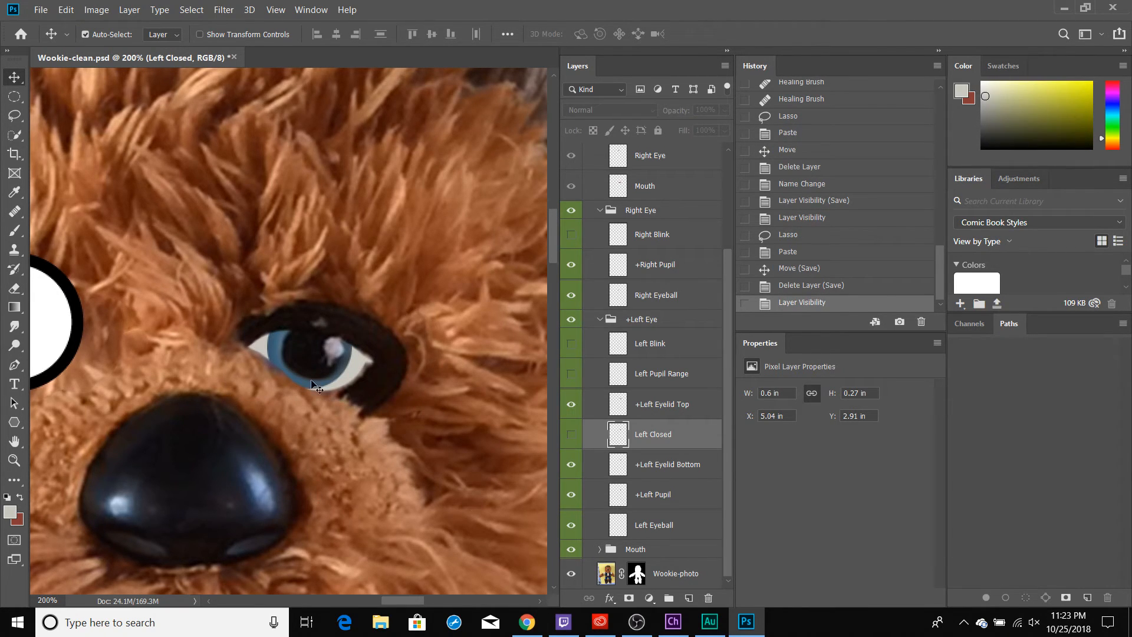
key(ctrl+s)
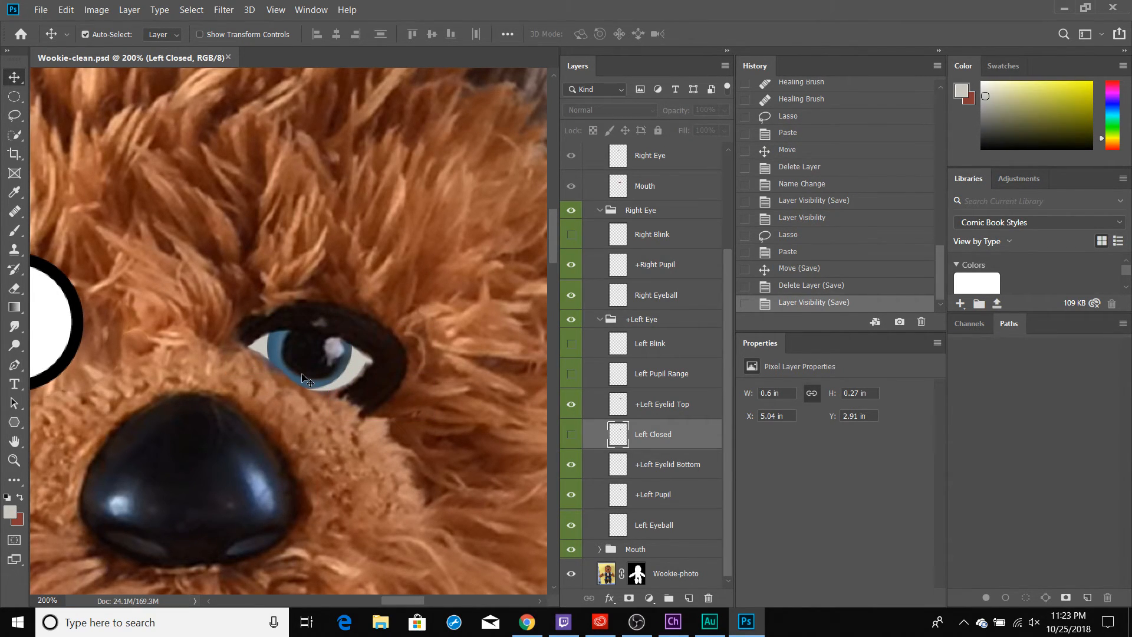